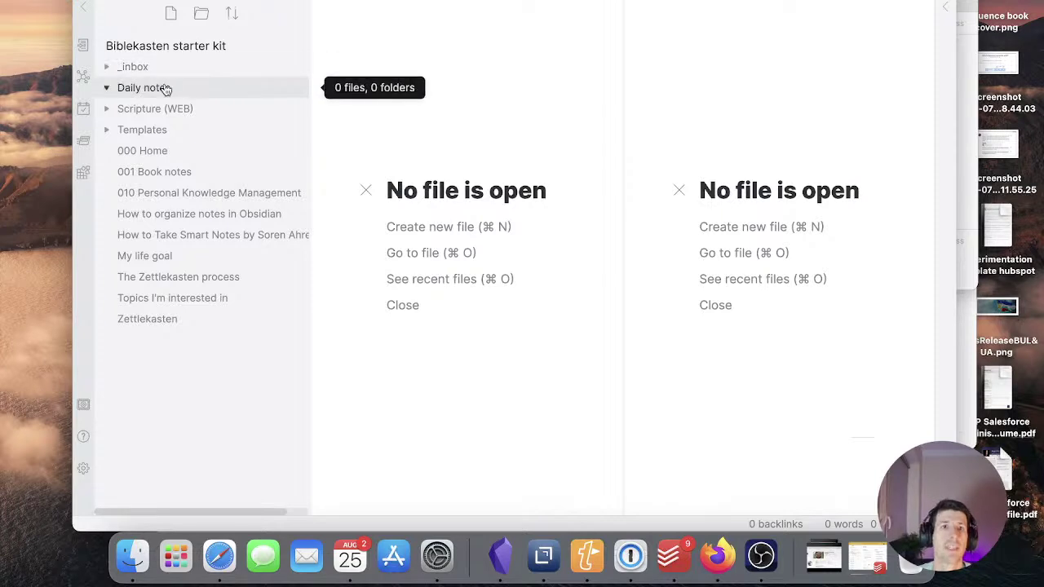
Look at the Daily note template in the Templates folder, leaving the Daily notes and Templates folders collapsed
left_click(167, 88)
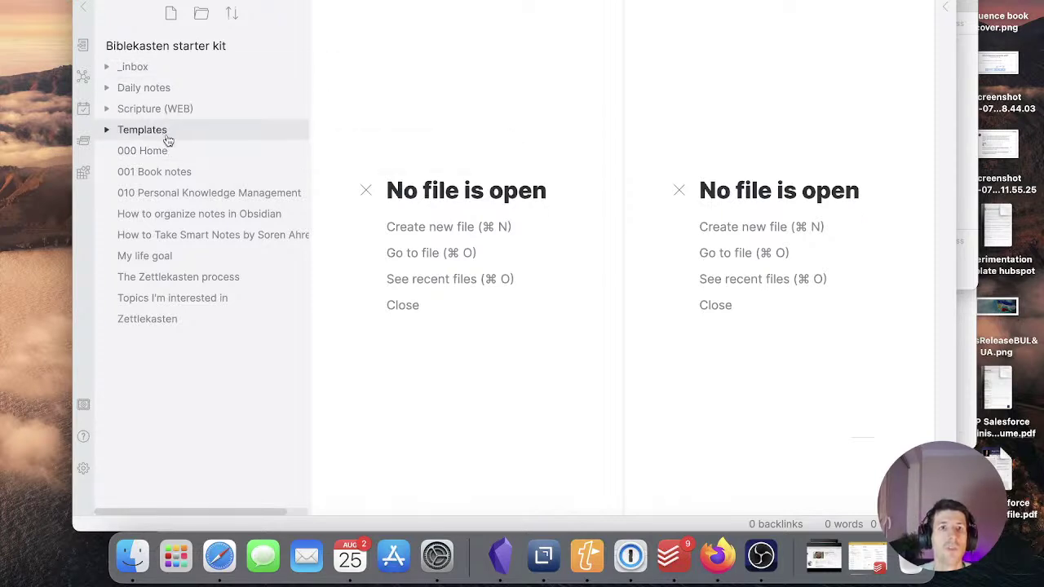
left_click(135, 128)
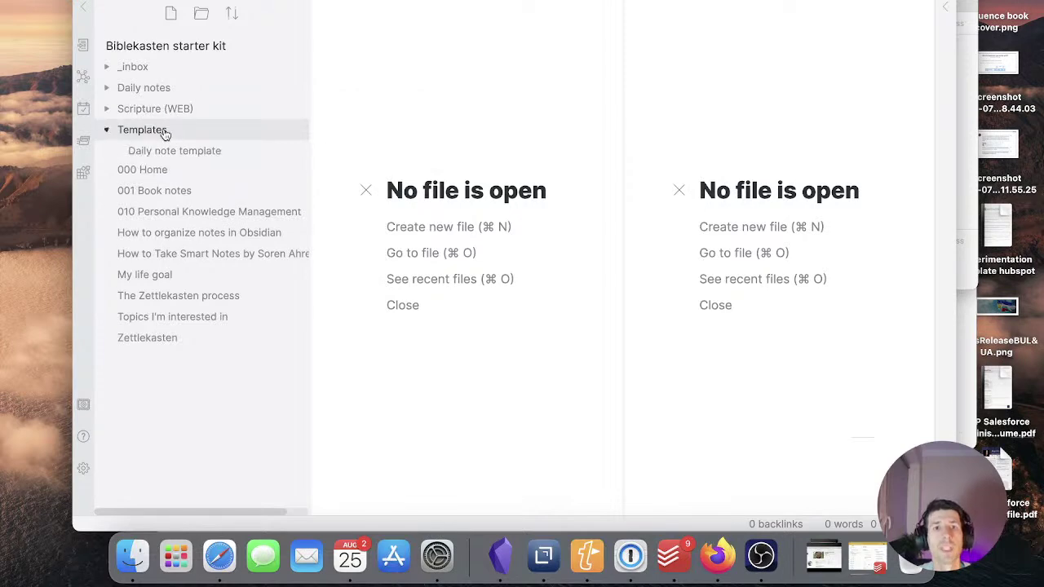
left_click(198, 157)
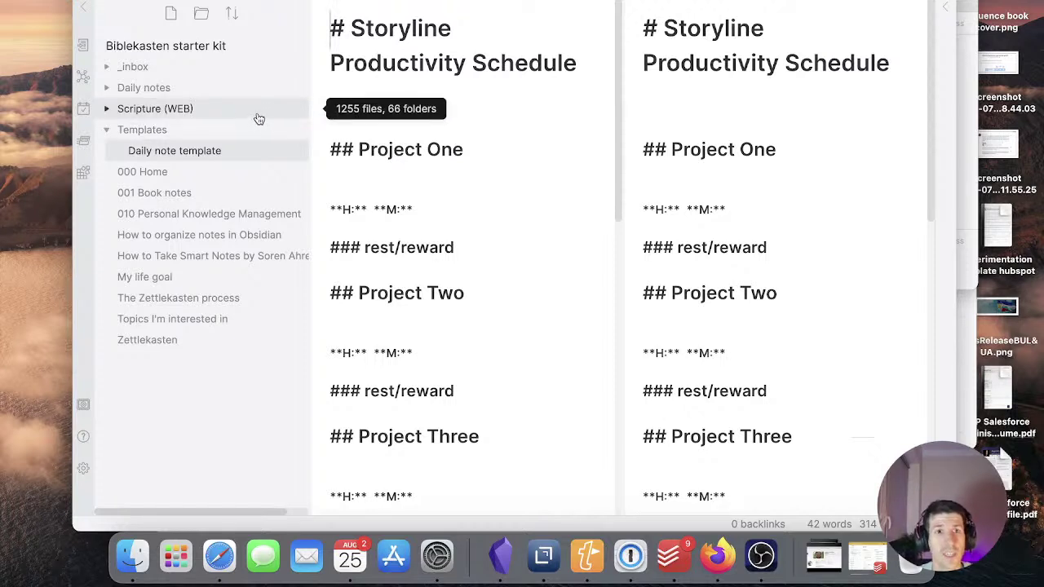
left_click(151, 133)
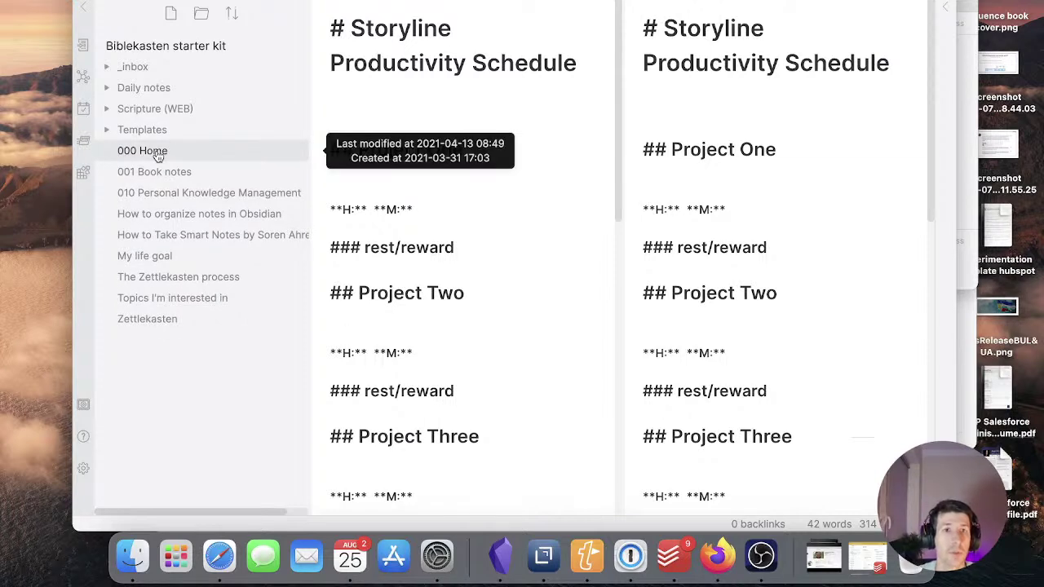
Look through the vault's loose notes, from 000 Home to My life goal, The Zettlekasten process, Topics I'm interested in and Zettlekasten
left_click(158, 155)
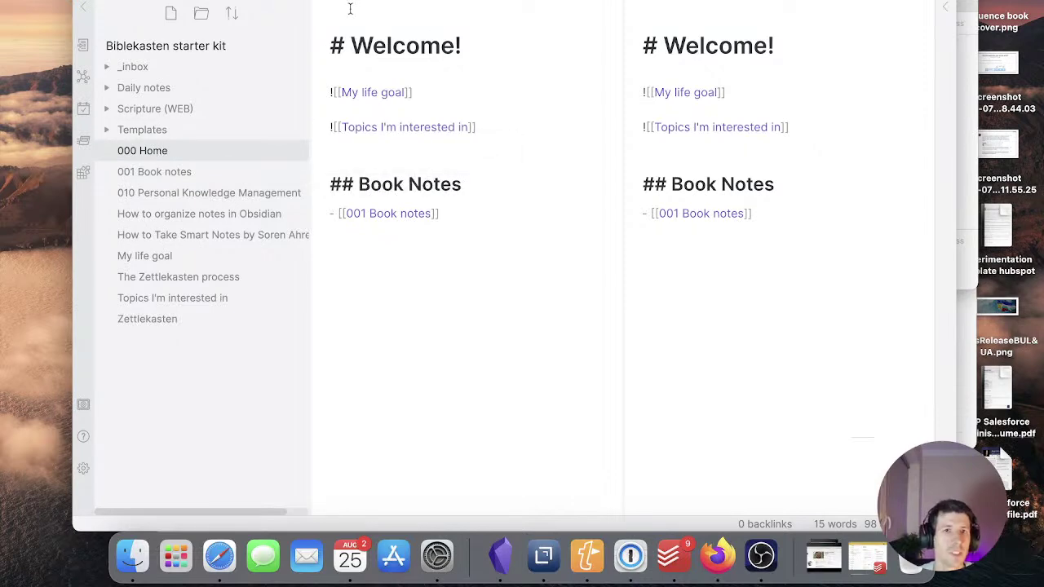
left_click(210, 234)
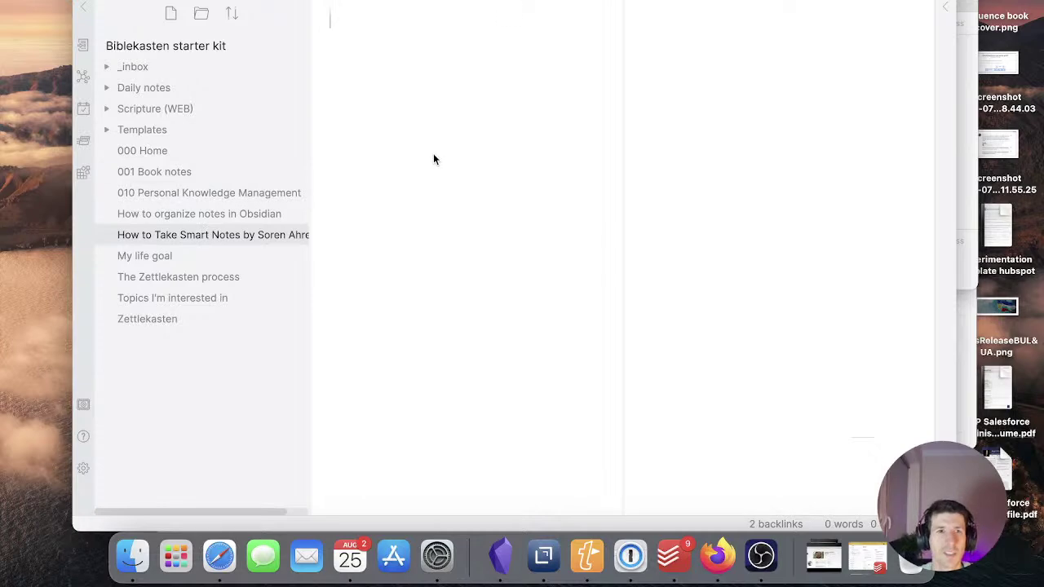
left_click(146, 257)
left_click(187, 277)
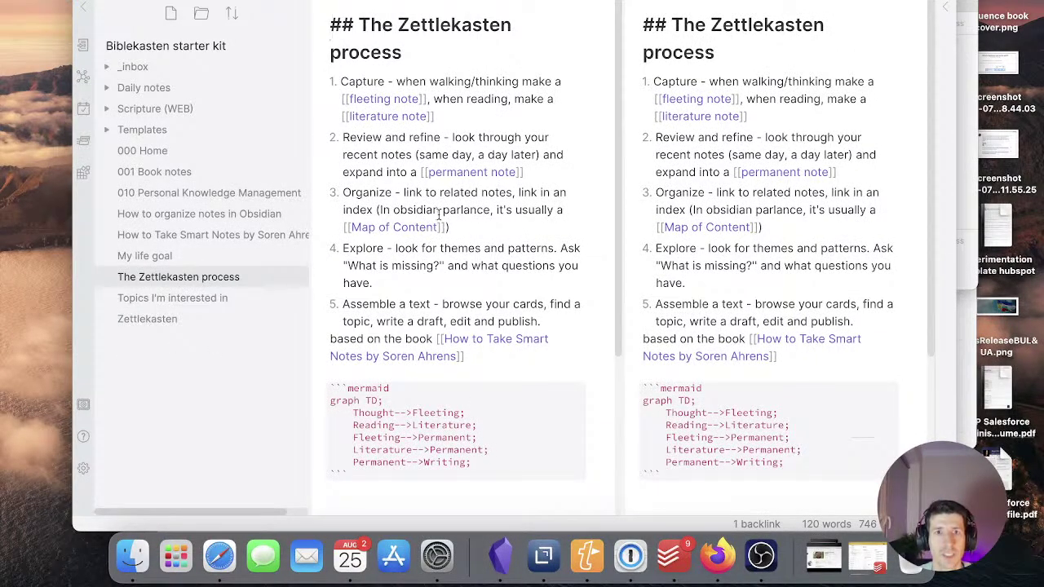
left_click(228, 300)
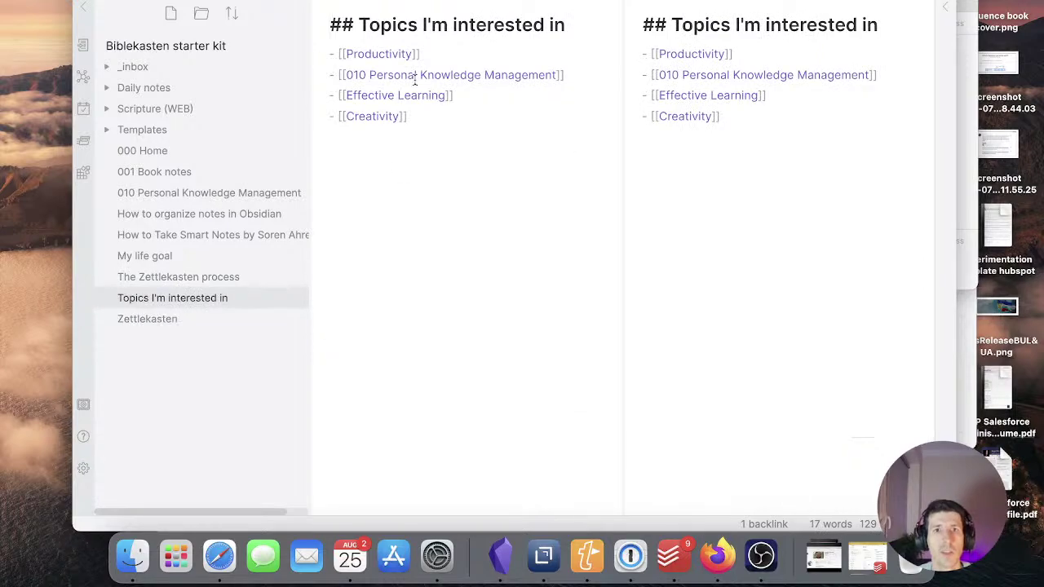
left_click(180, 328)
scroll(403, 122, "down", 2)
scroll(403, 55, "up", 2)
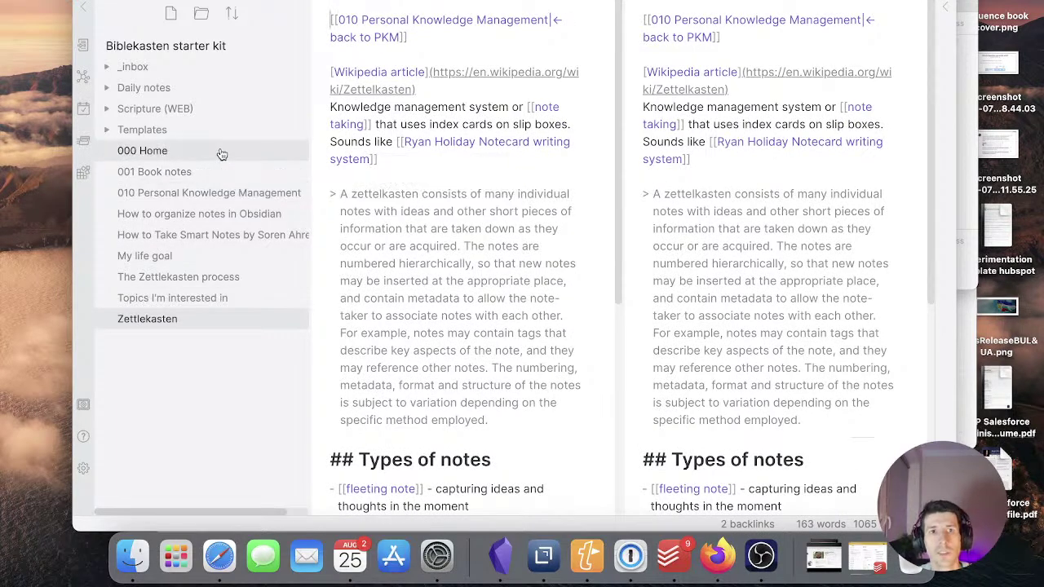
left_click(183, 130)
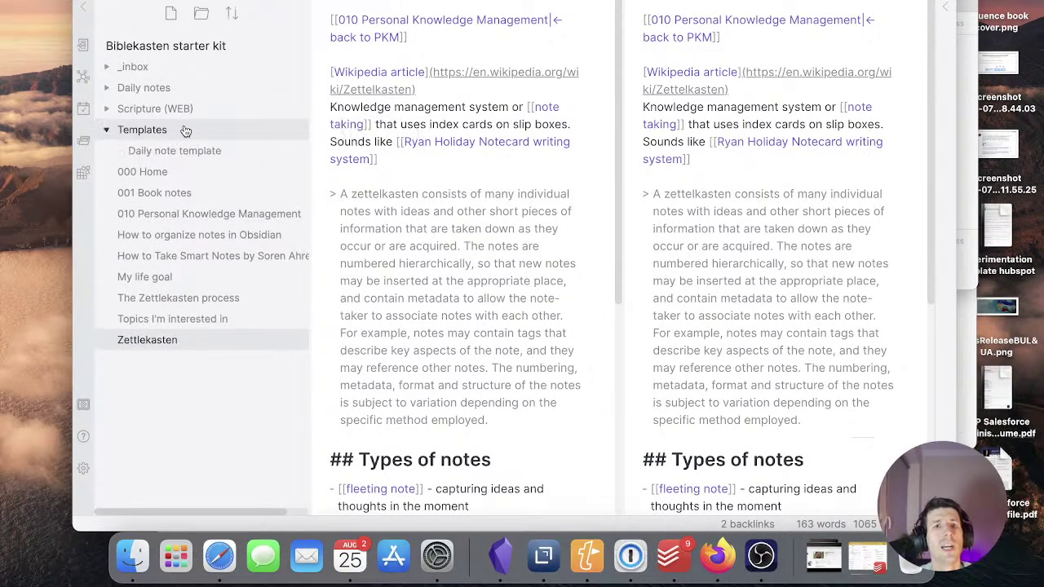
left_click(186, 130)
left_click(201, 132)
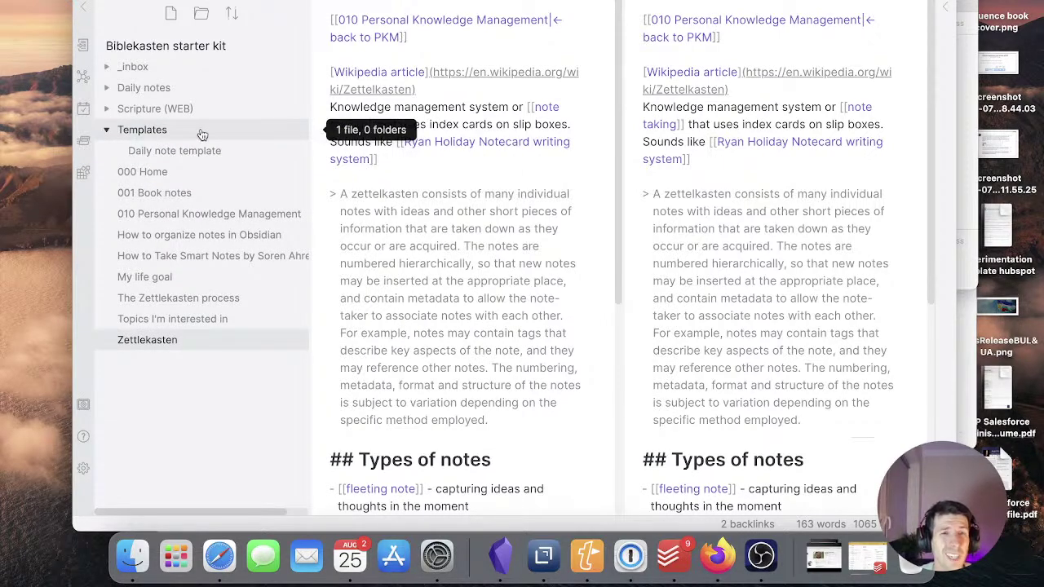
left_click(202, 133)
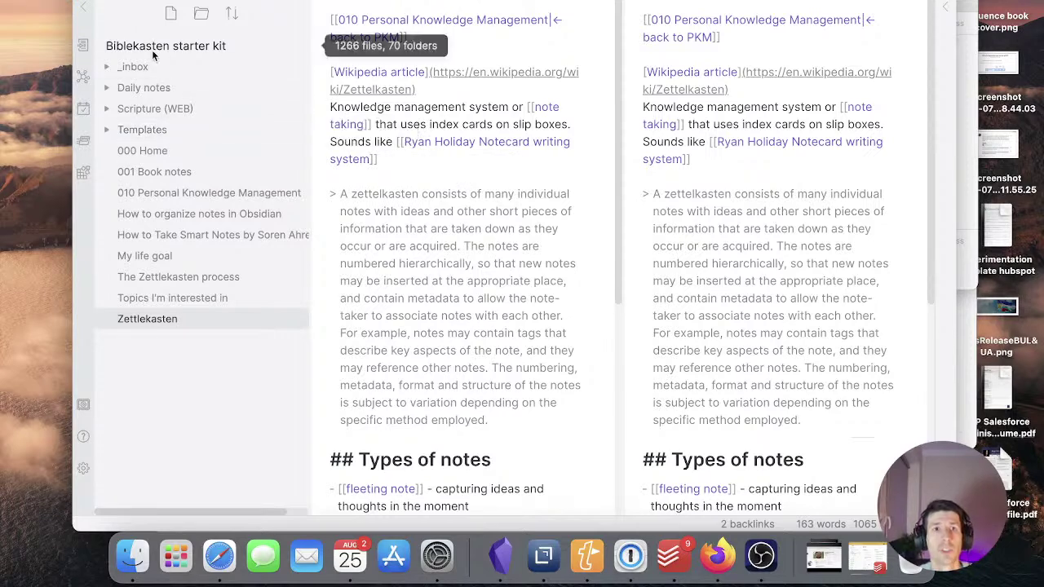
Examine the Gen-01 note in the 01 - Genesis folder of Scripture (WEB), from its first verse to its end
left_click(167, 108)
left_click(184, 129)
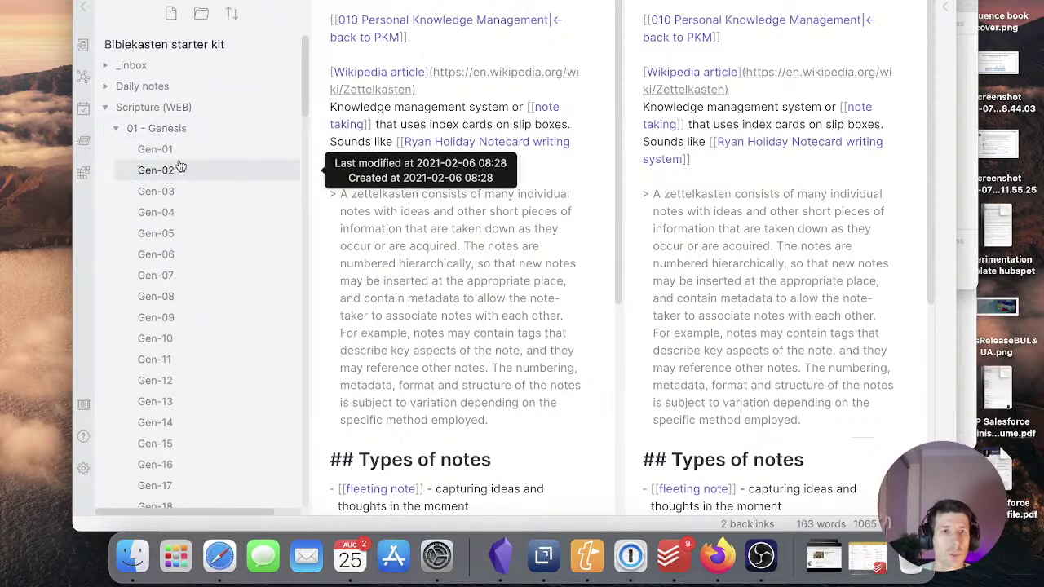
left_click(159, 149)
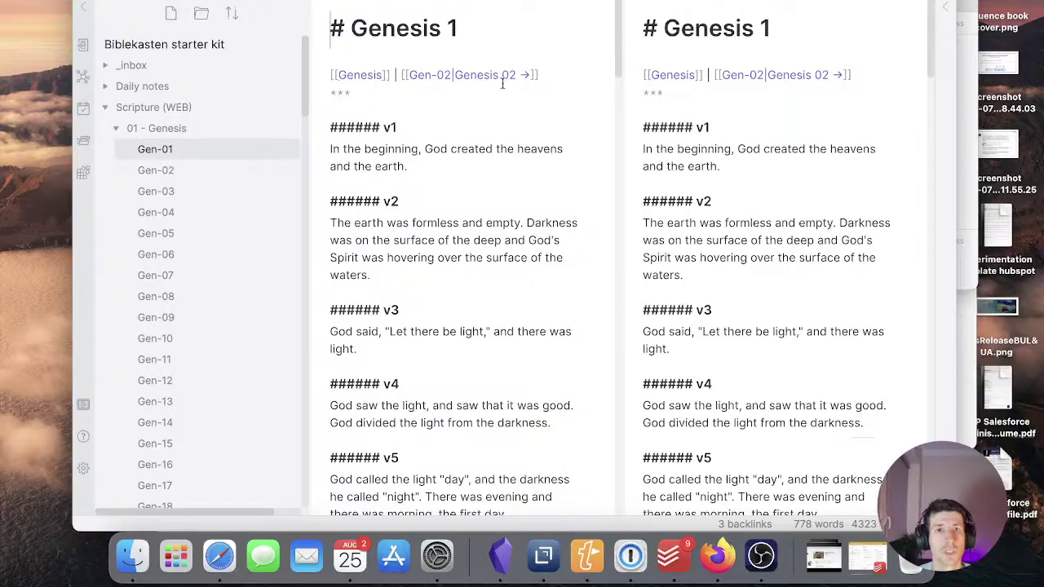
scroll(503, 84, "down", 20)
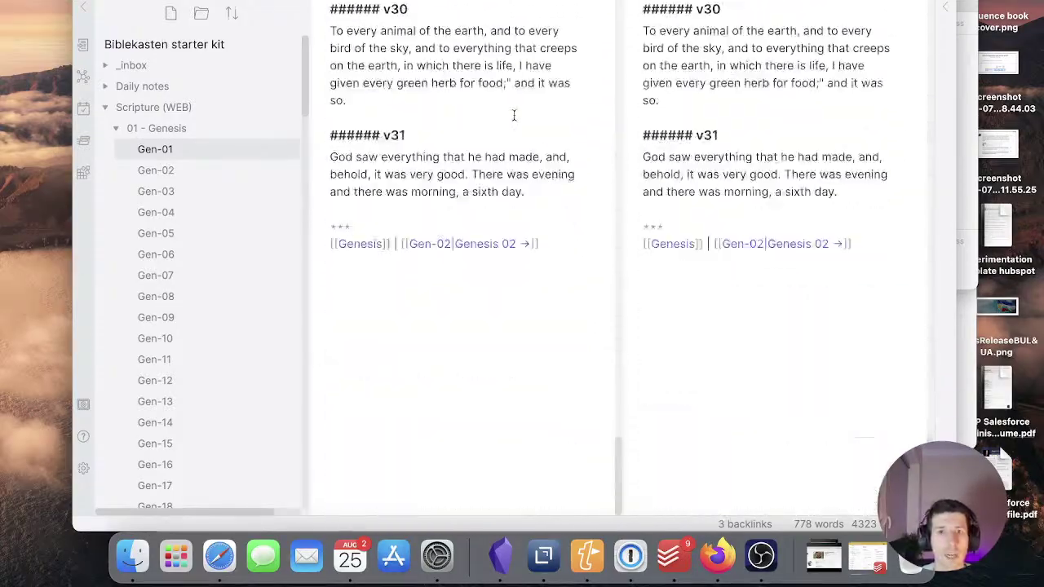
scroll(516, 114, "up", 20)
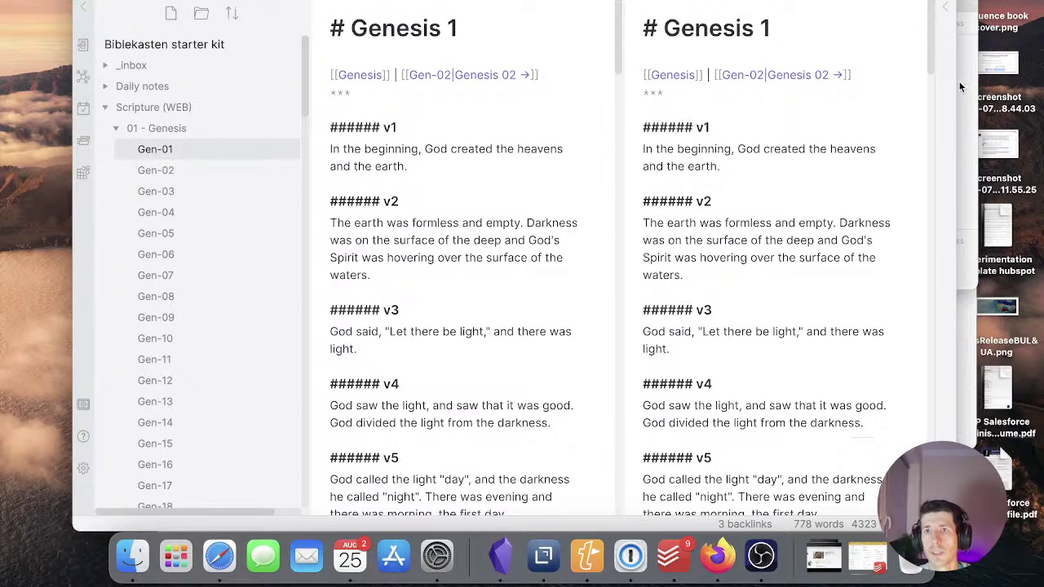
Widen the application window and collapse the 01 - Genesis and Scripture (WEB) folders
left_click_drag(954, 79, 1034, 84)
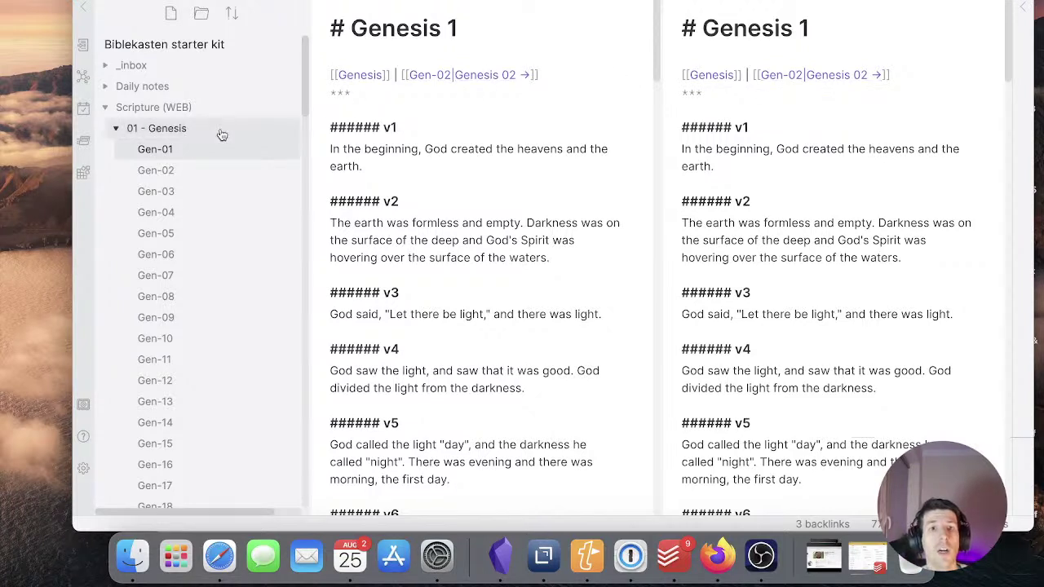
left_click(114, 128)
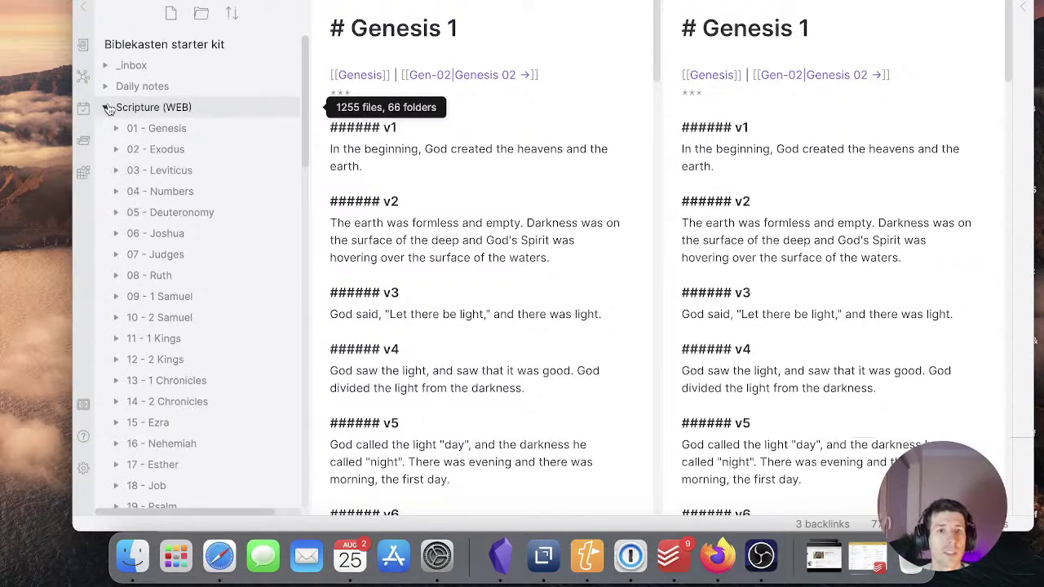
left_click(109, 109)
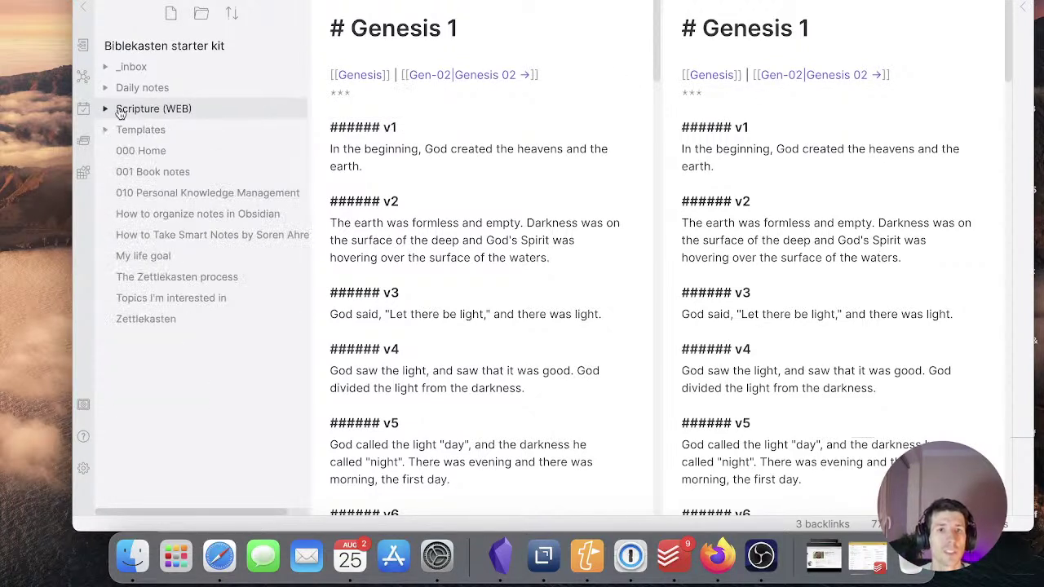
Check the contents of the _inbox folder and delete the folder along with its files
left_click(141, 73)
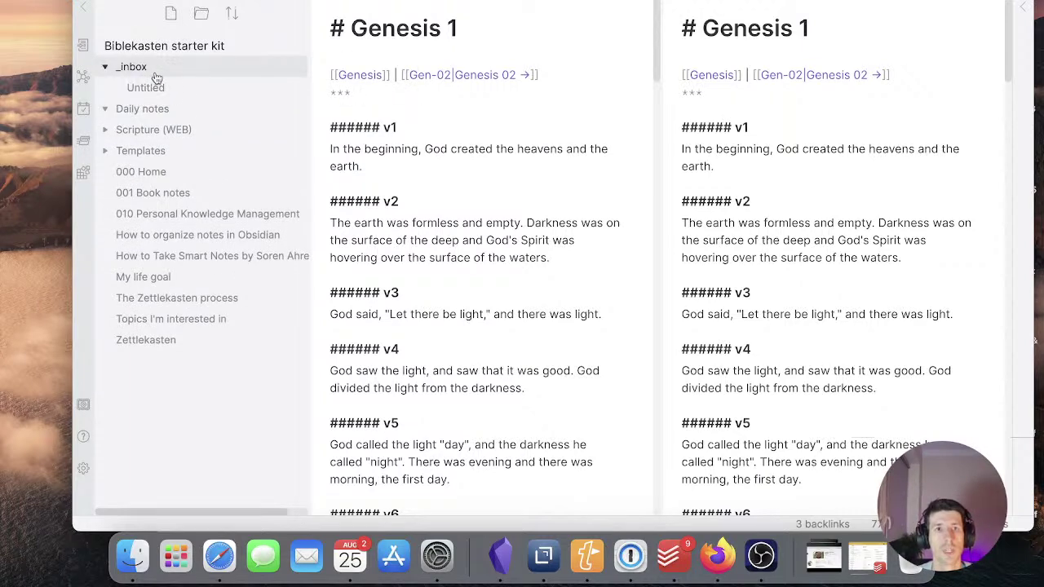
left_click(159, 72)
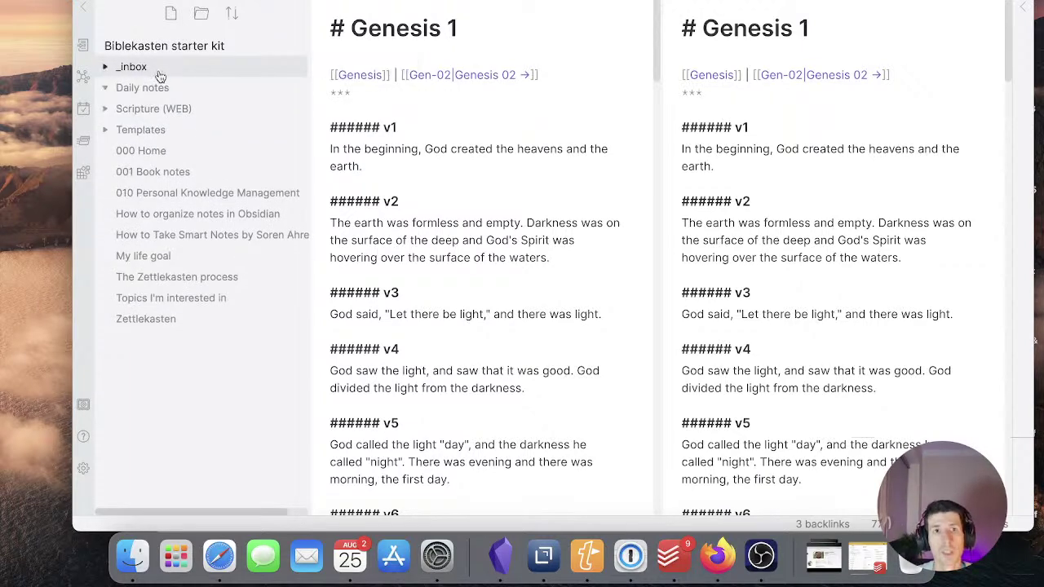
left_click(159, 72)
left_click(147, 87)
left_click(156, 73)
right_click(157, 71)
left_click(247, 185)
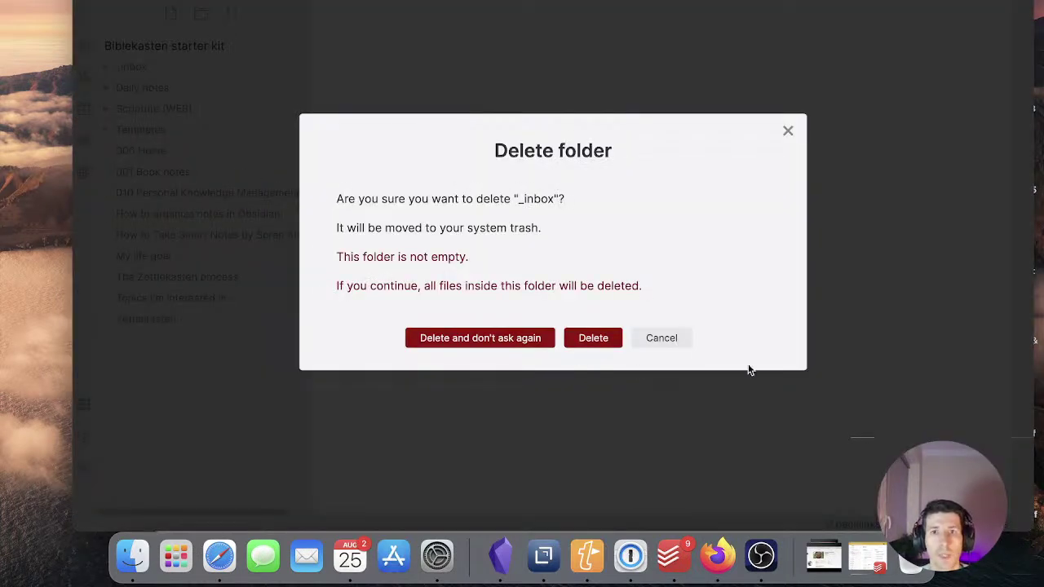
left_click(593, 337)
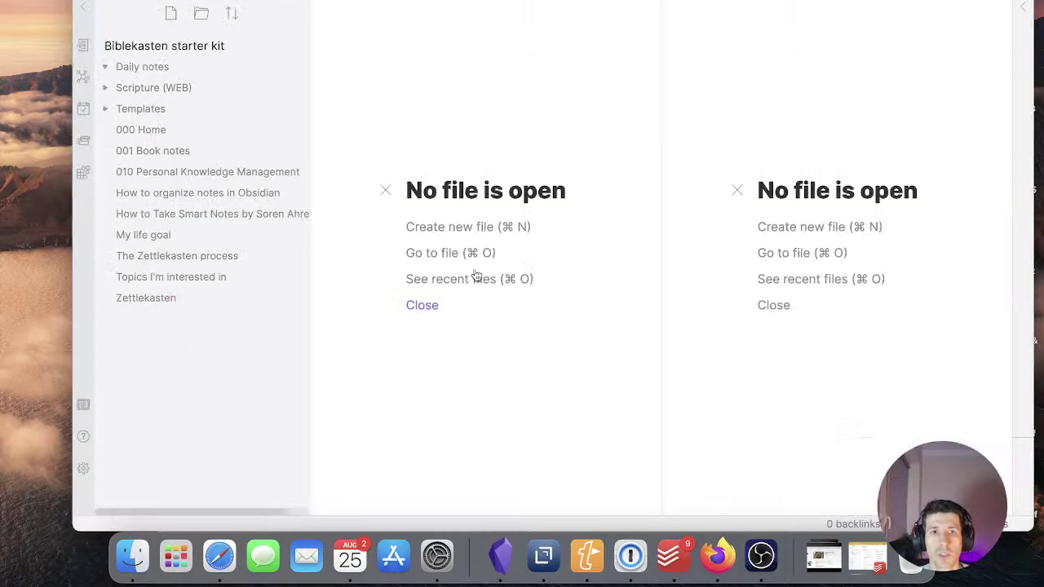
Set the default location for new notes to Vault folder in the Files & Links settings
left_click(83, 466)
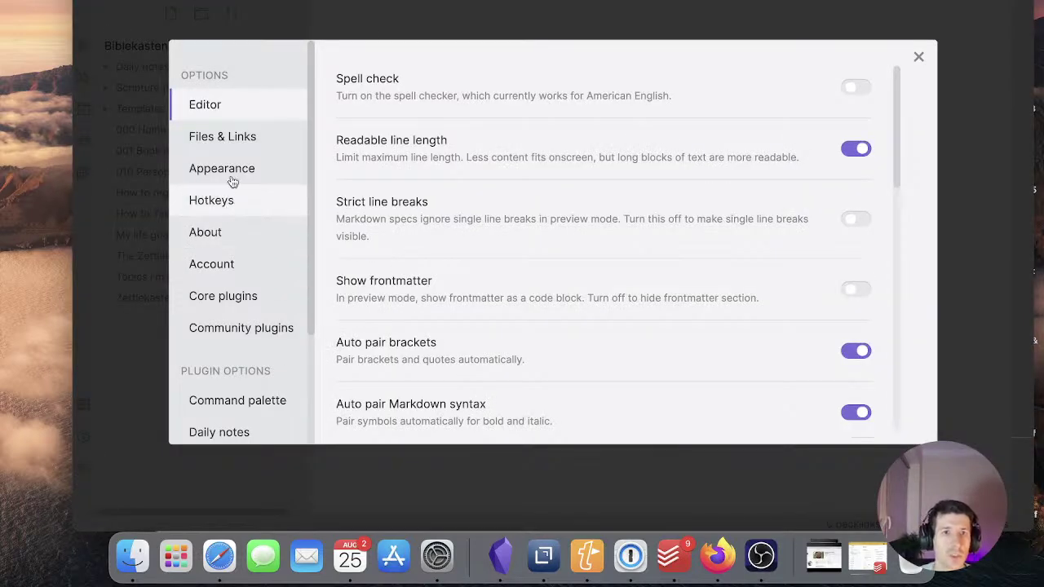
left_click(203, 140)
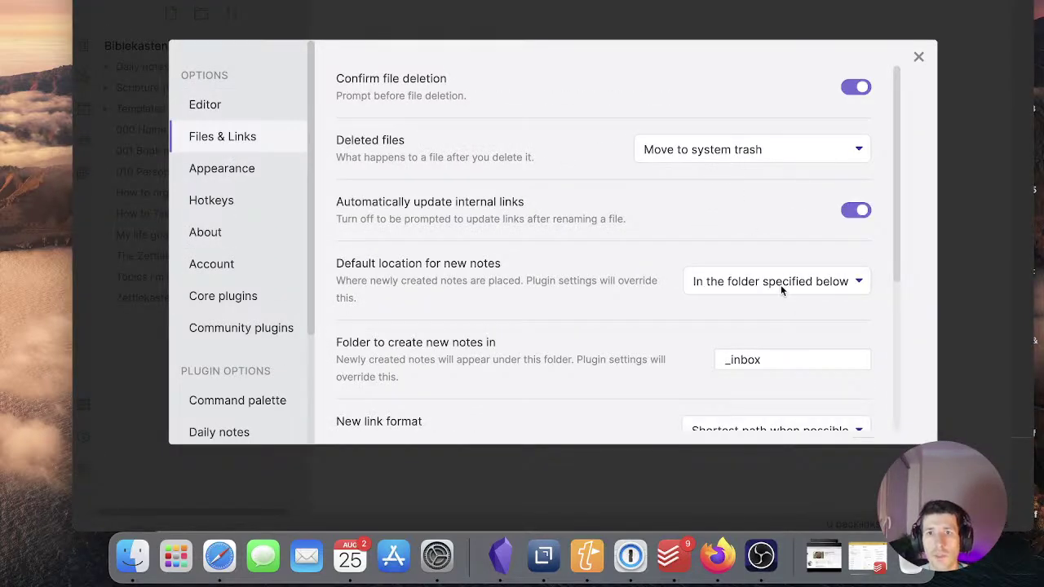
scroll(753, 357, "down", 1)
left_click(755, 351)
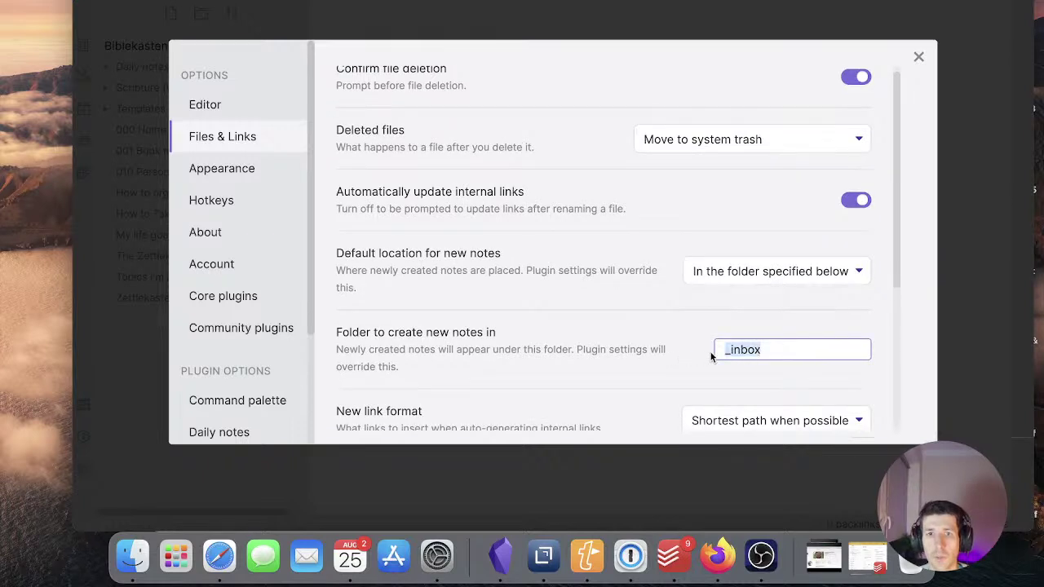
left_click(734, 271)
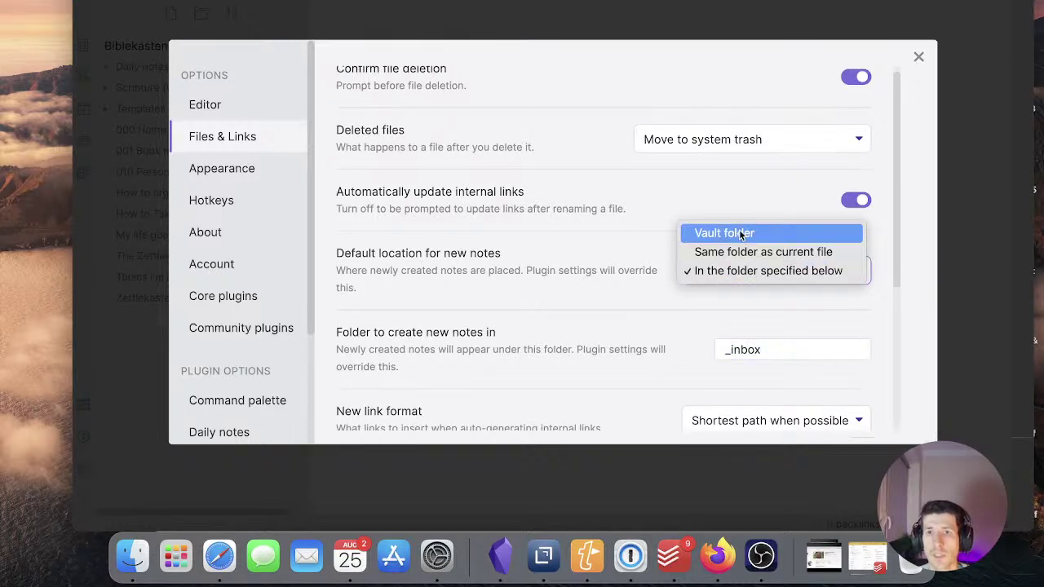
left_click(738, 232)
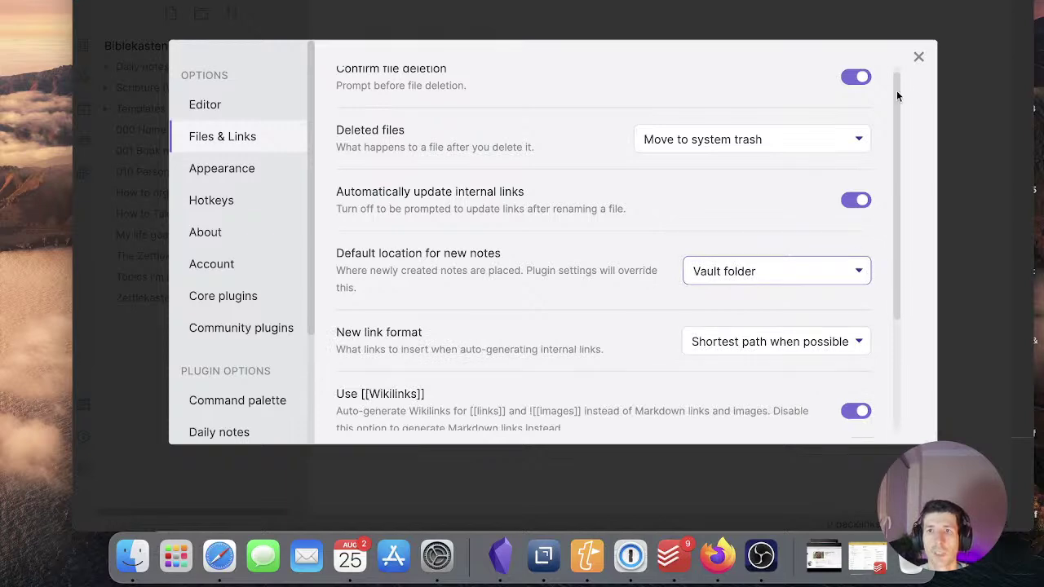
left_click(918, 58)
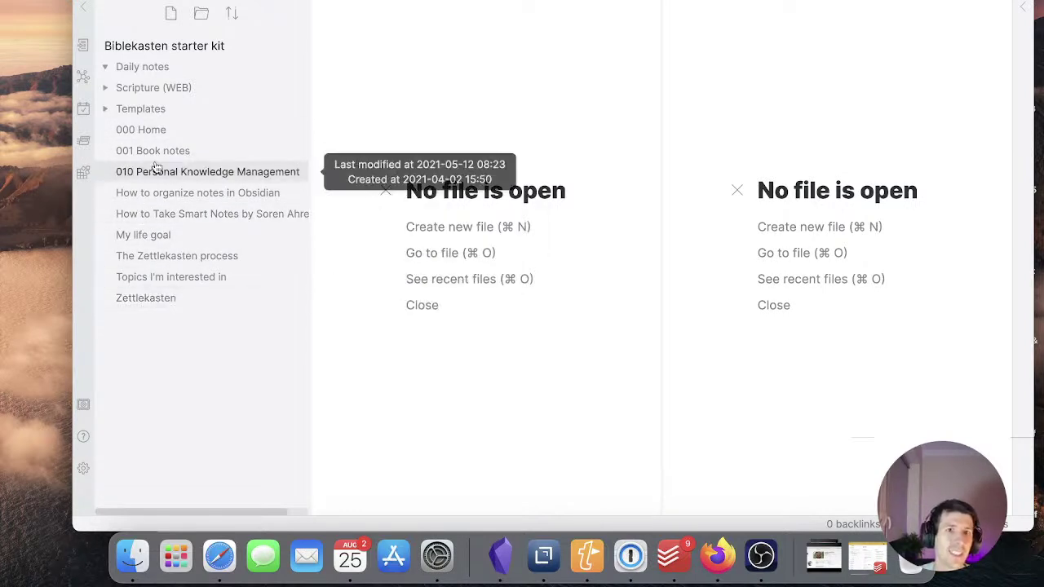
Create a folder named Resources in the vault's root and expand it
left_click(201, 13)
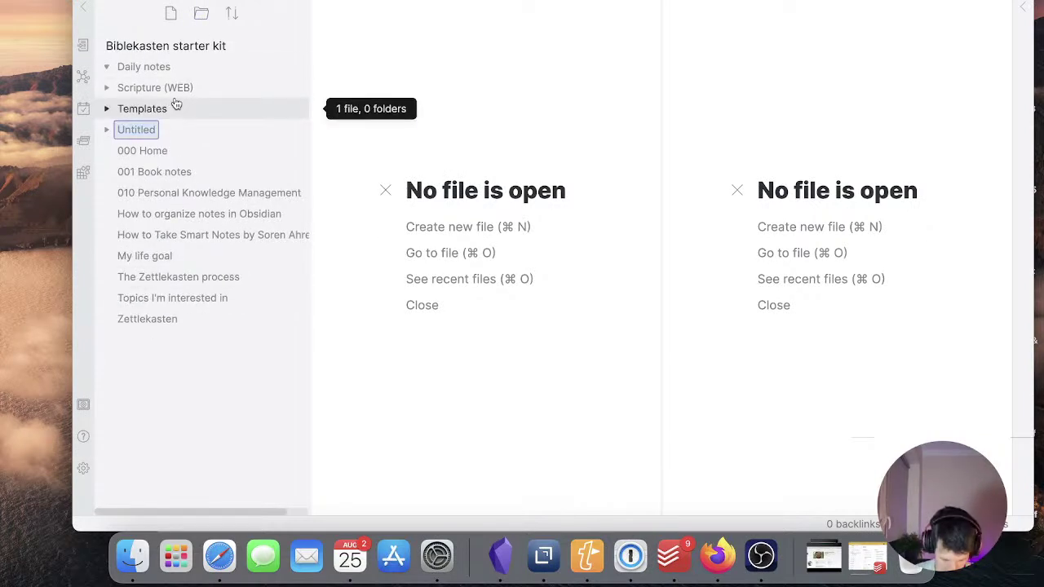
type("Resources")
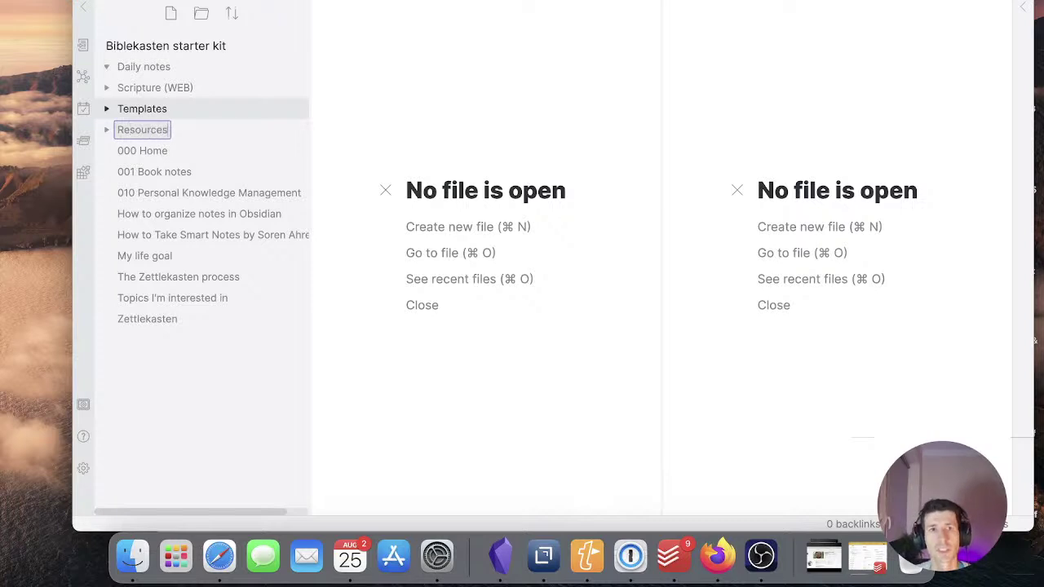
key("Return")
left_click(163, 87)
Create a folder named Notes and move it into the Resources folder
left_click(201, 14)
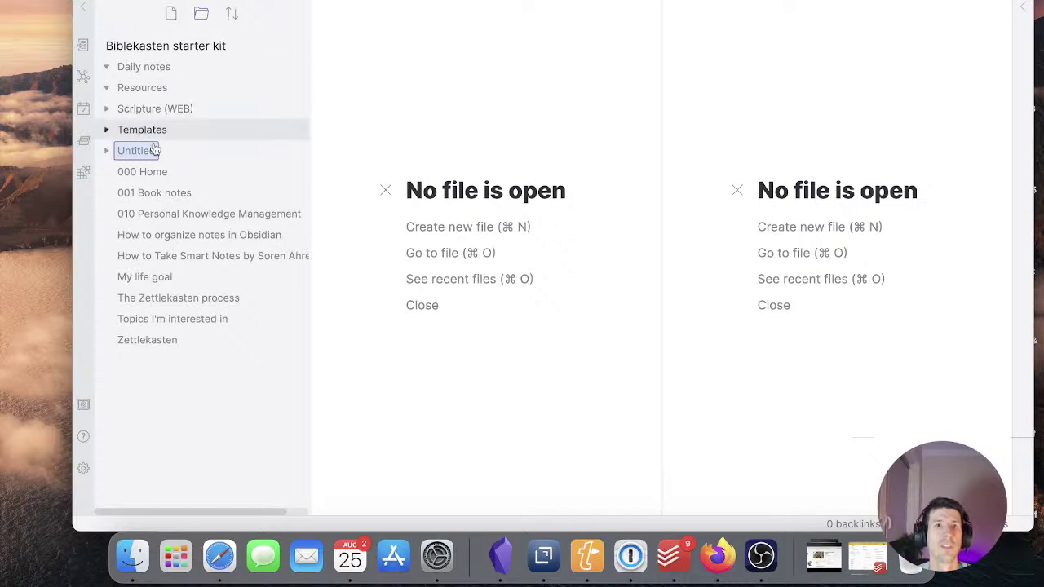
type("Notes")
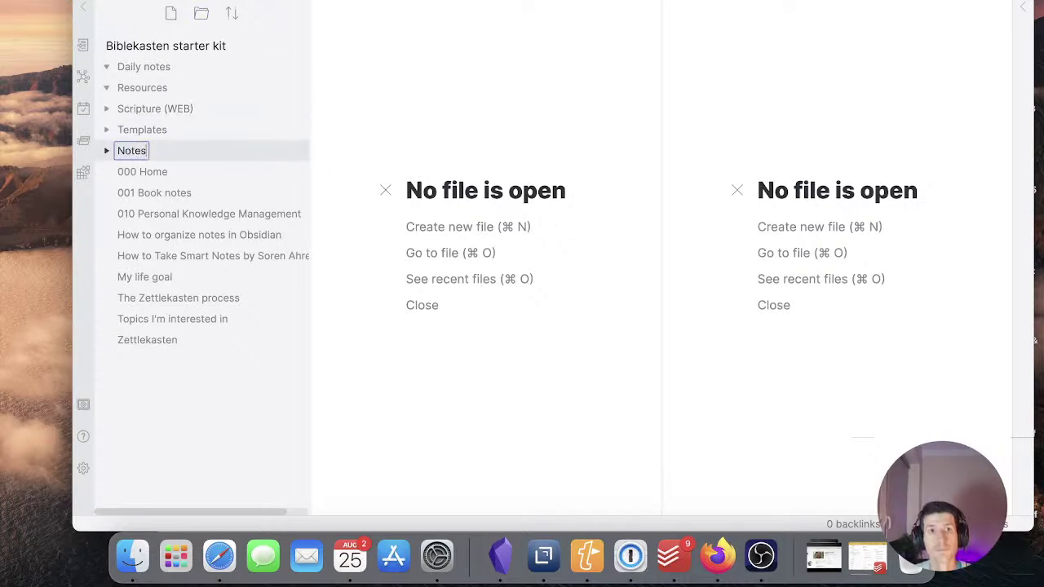
key("Return")
mouse_move(151, 87)
left_mouse_down()
mouse_move(167, 98)
mouse_move(153, 107)
left_mouse_up()
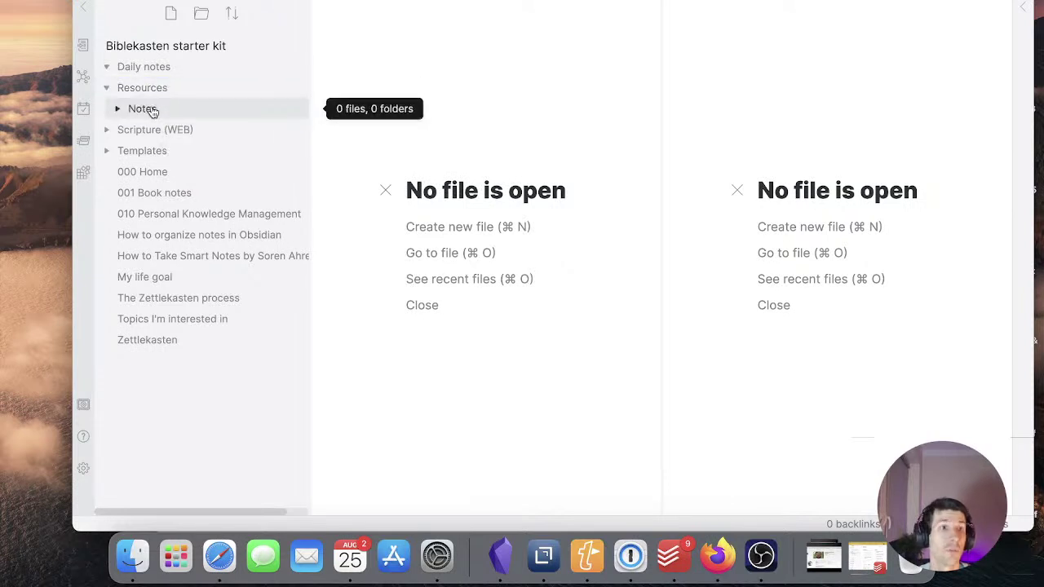
left_click(151, 109)
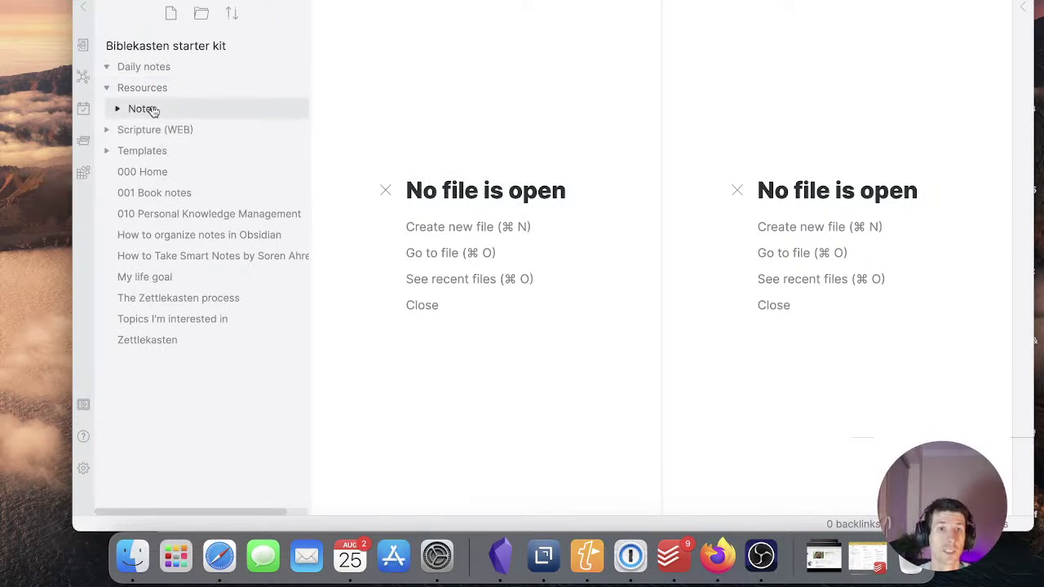
Move the Zettlekasten, The Zettlekasten process, Topics I'm interested in and My life goal notes into the Resources/Notes folder
left_click_drag(172, 300, 140, 109)
left_click_drag(175, 321, 149, 120)
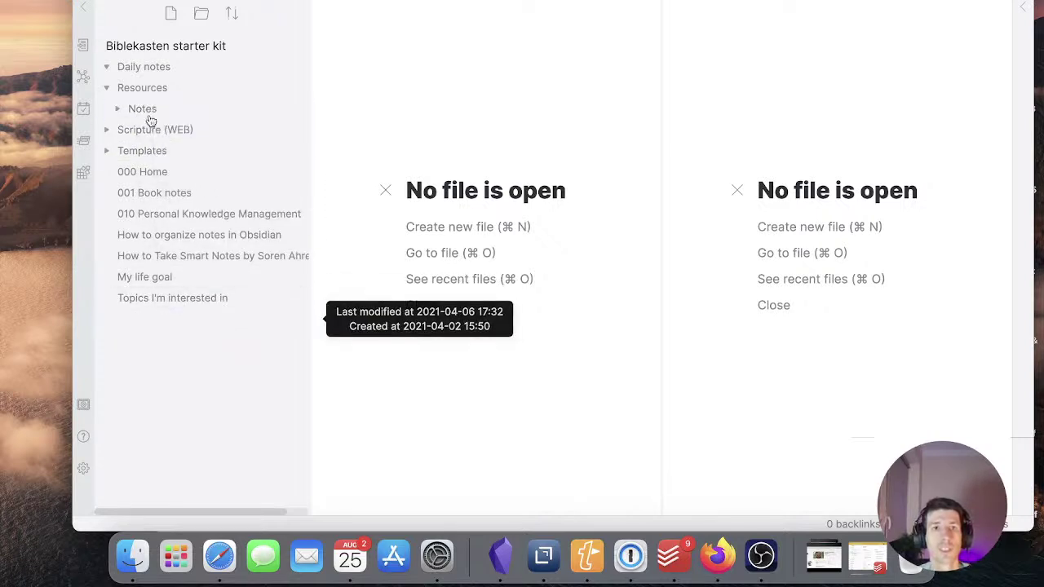
scroll(233, 298, "right", 1)
left_click(228, 298)
left_click_drag(216, 301, 152, 109)
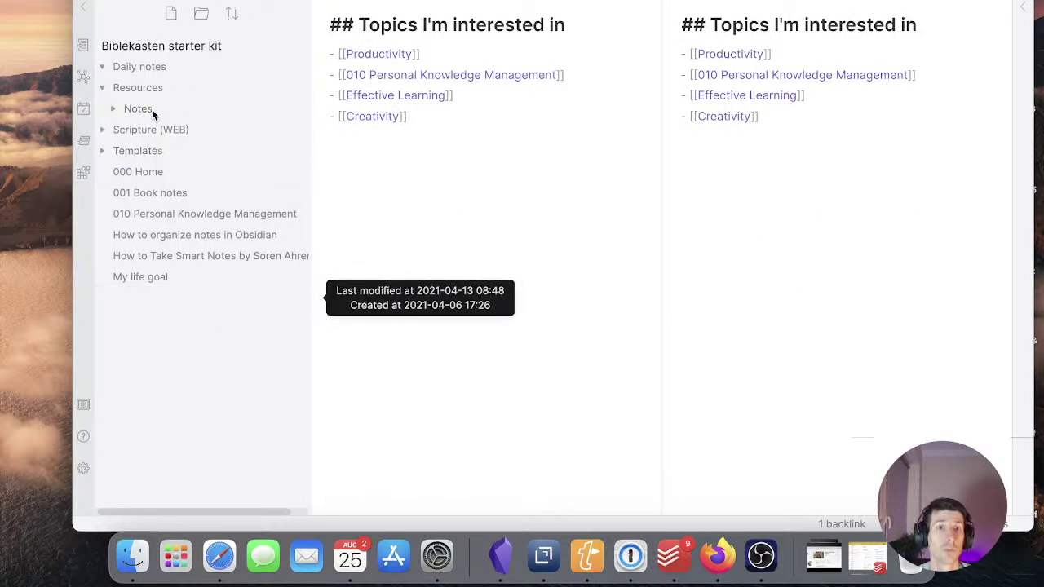
left_click(183, 285)
left_click_drag(159, 285, 154, 109)
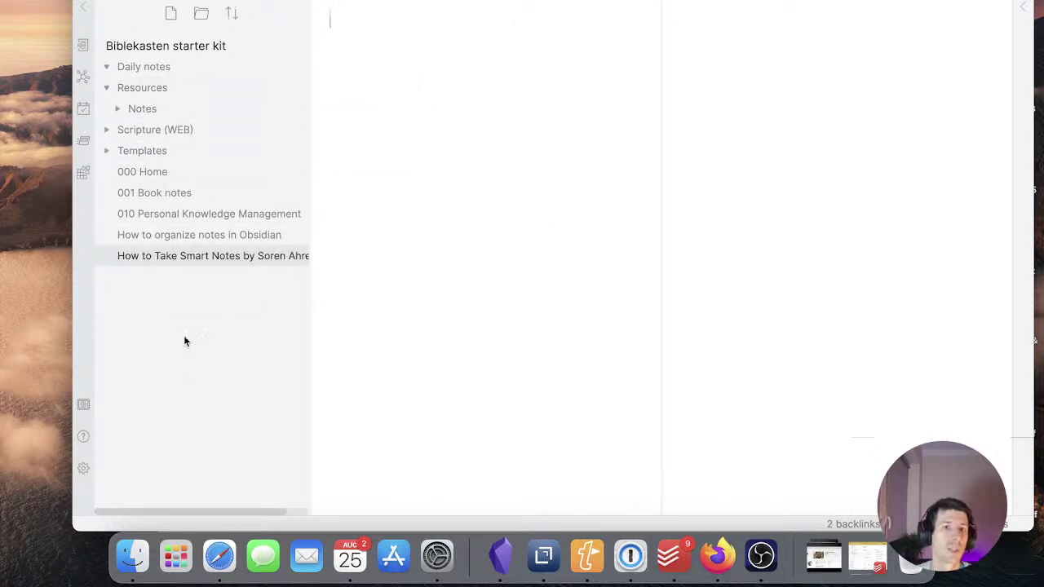
Create a Book notes folder inside Resources and move the How to Take Smart Notes note into it
left_click(200, 13)
type("Book notes")
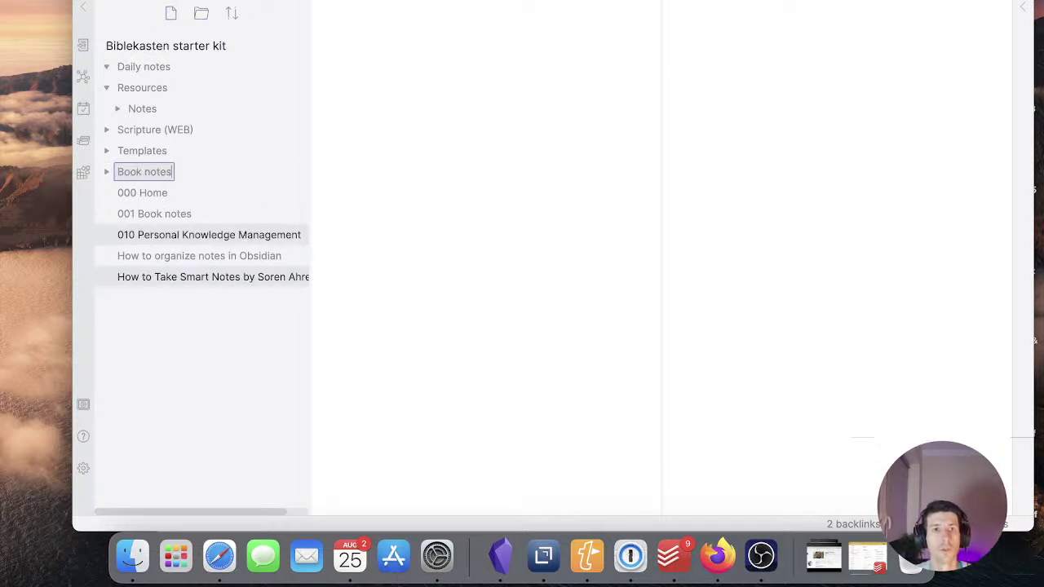
key("Return")
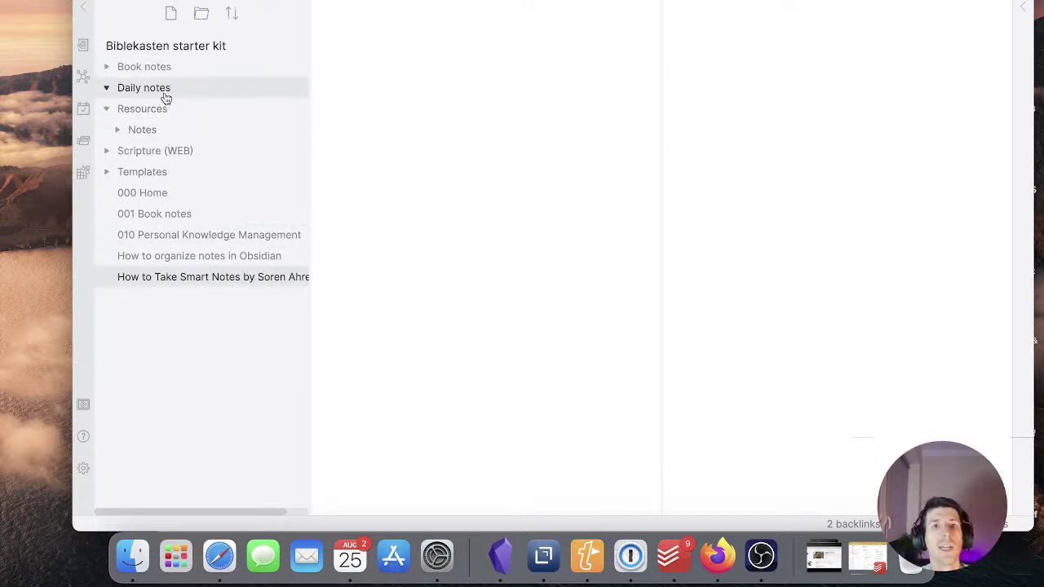
left_click_drag(159, 74, 173, 106)
left_click_drag(205, 279, 170, 109)
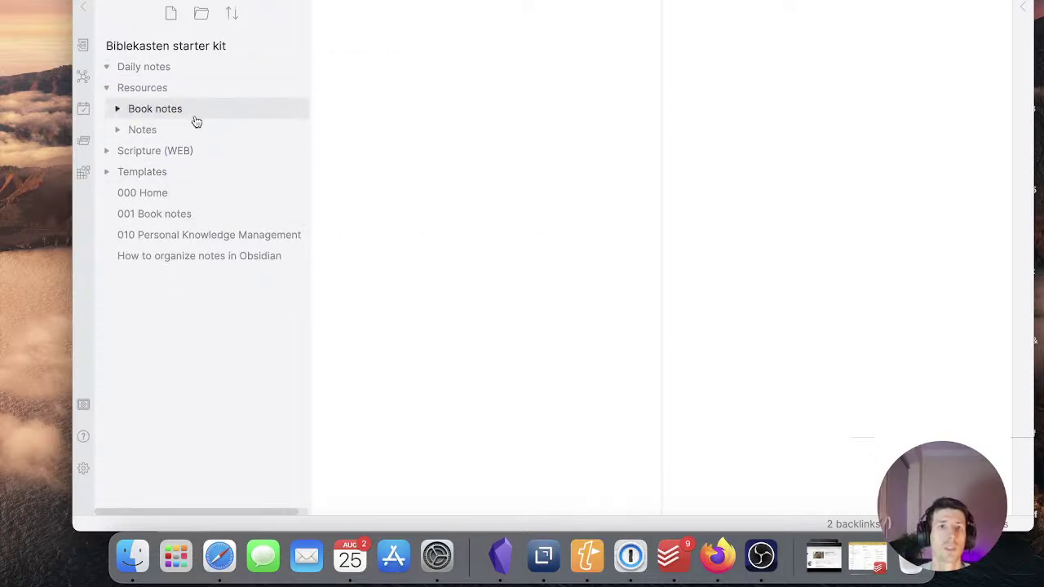
Look through the How to organize notes in Obsidian note and move it into the Notes folder
left_click(191, 259)
scroll(469, 235, "down", 4)
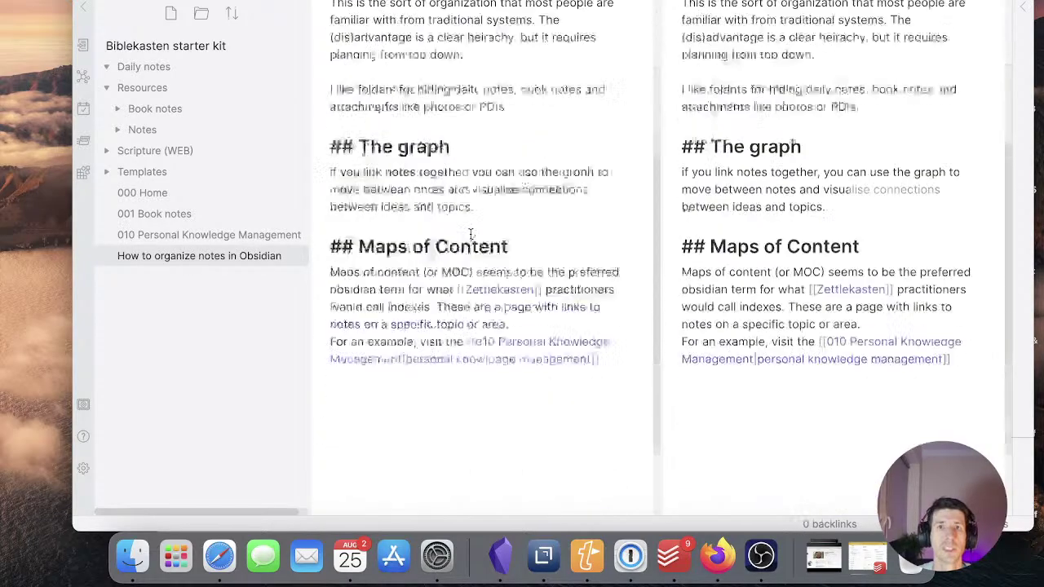
scroll(469, 235, "up", 3)
scroll(499, 315, "down", 2)
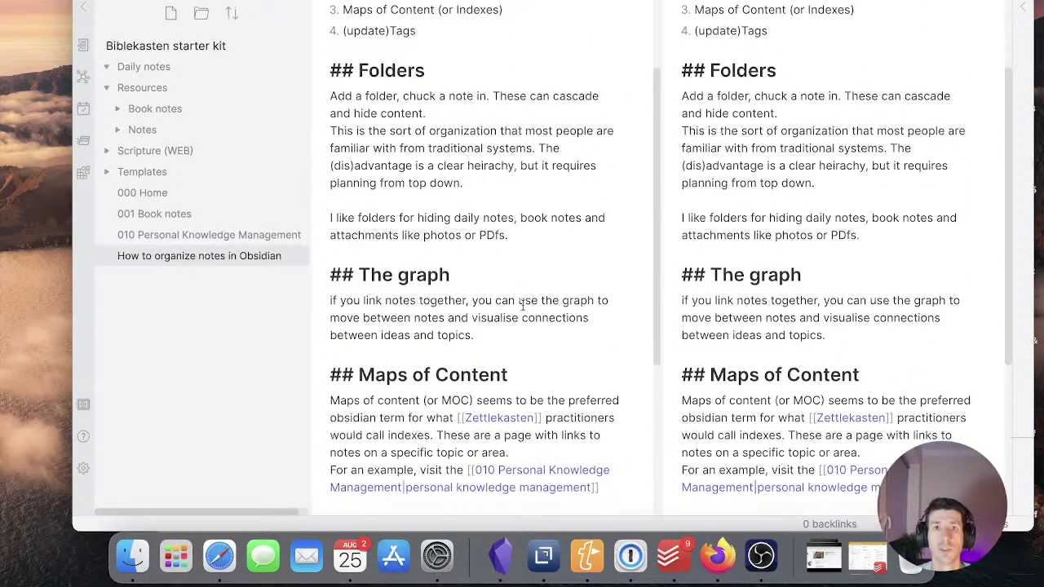
scroll(412, 103, "up", 3)
left_click(184, 244)
left_click_drag(184, 243, 139, 133)
Change "three" to "four" in the opening sentence about the main ways to organize notes
left_click(372, 57)
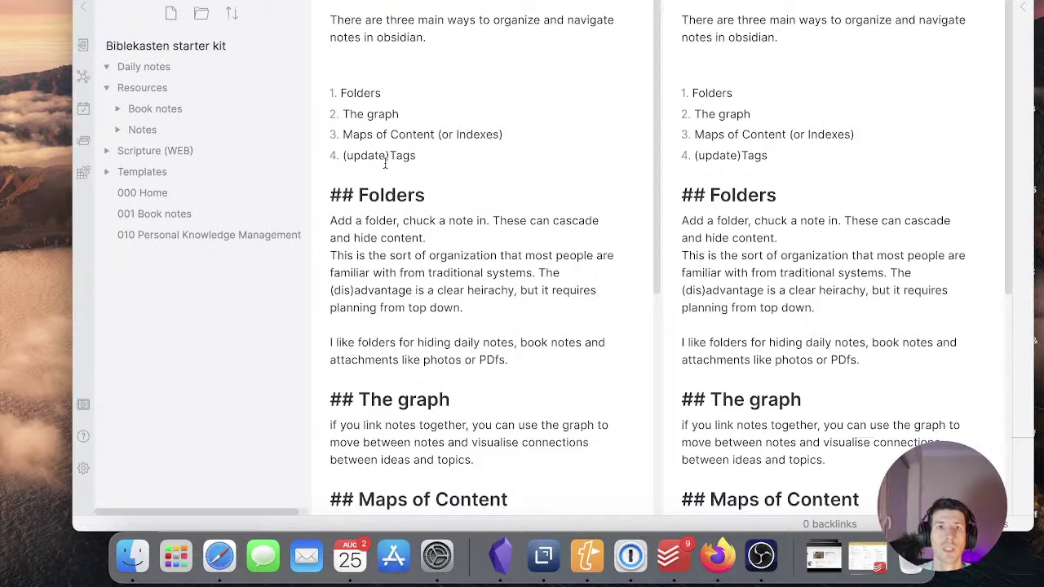
double_click(400, 20)
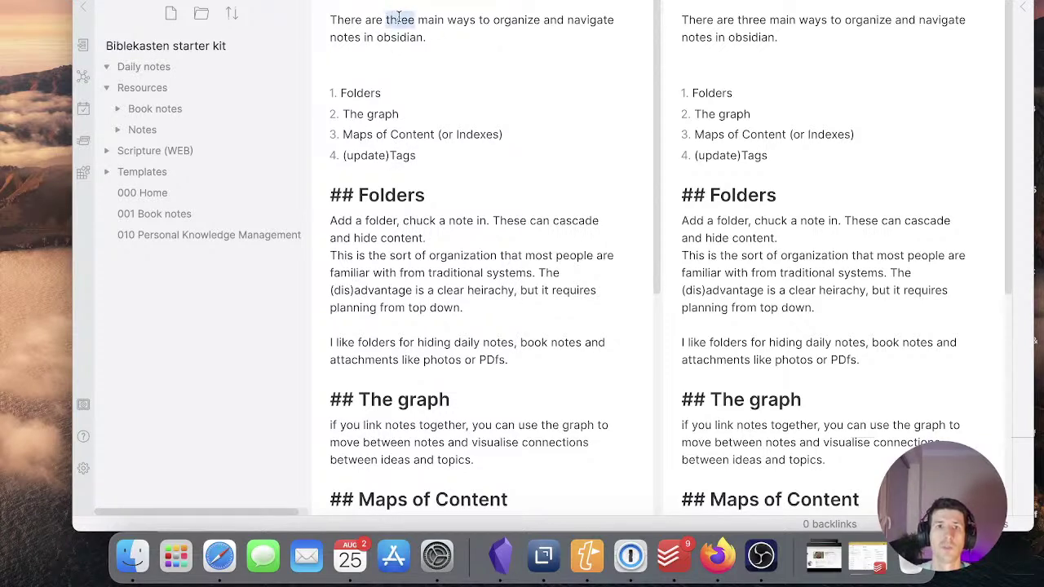
type("four")
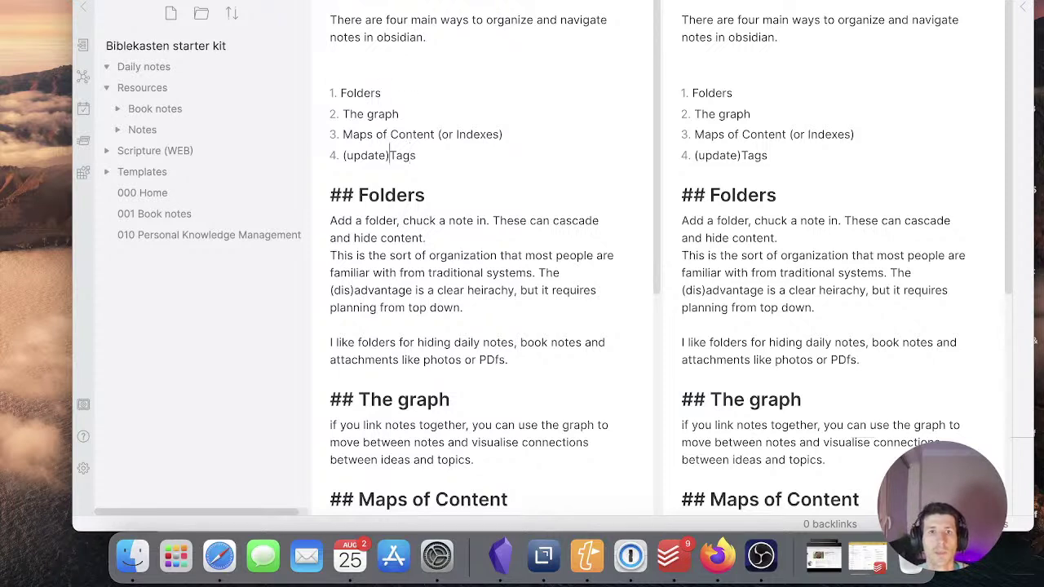
Remove the "(update)" prefix from the Tags item in the numbered list
left_click_drag(389, 154, 344, 155)
left_click(343, 155)
key("shift+Right")
key("shift+Right")
key("shift+Right")
key("shift+Right")
key("shift+Right")
key("shift+Right")
key("shift+Right")
key("shift+Right")
key("BackSpace")
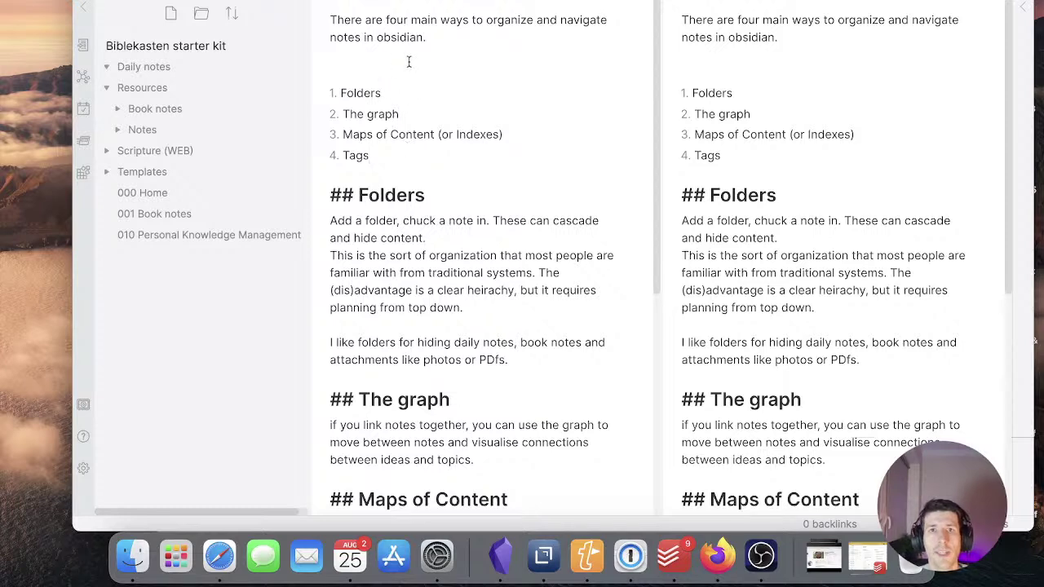
Make the word "hide" bold in the first paragraph under the Folders heading
scroll(410, 62, "down", 3)
scroll(407, 63, "up", 3)
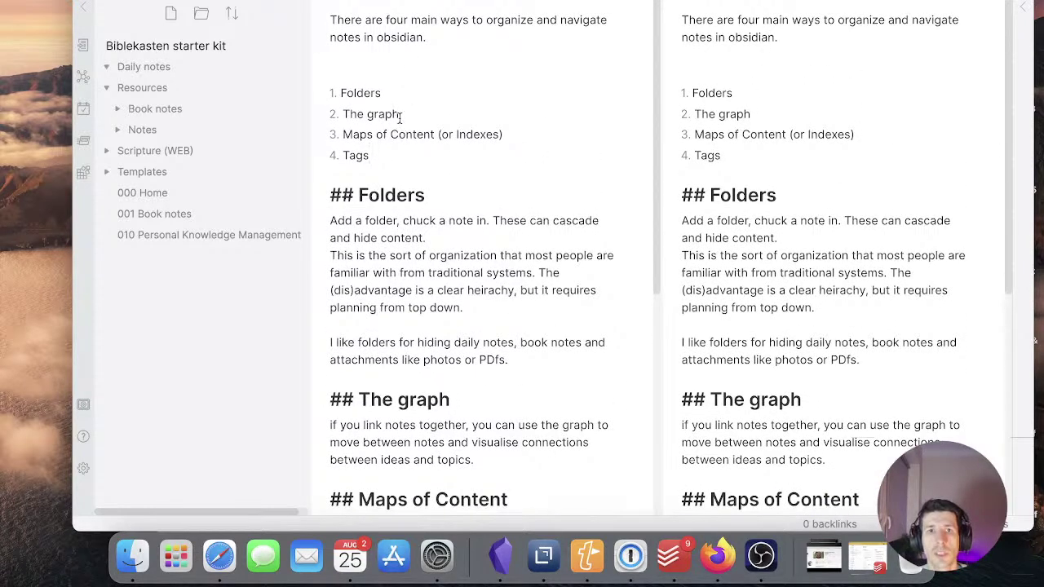
scroll(401, 109, "down", 2)
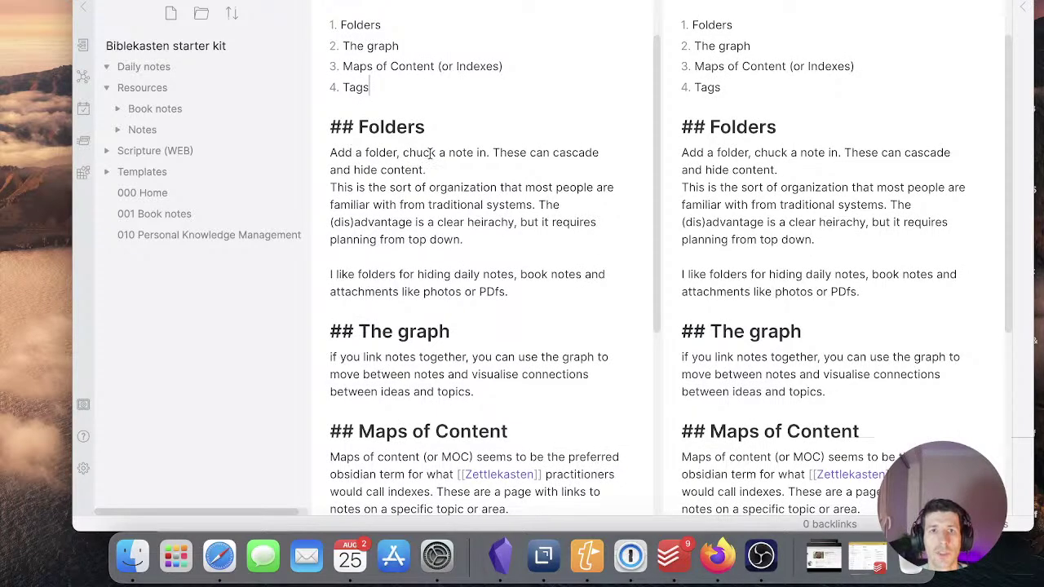
left_click(424, 164)
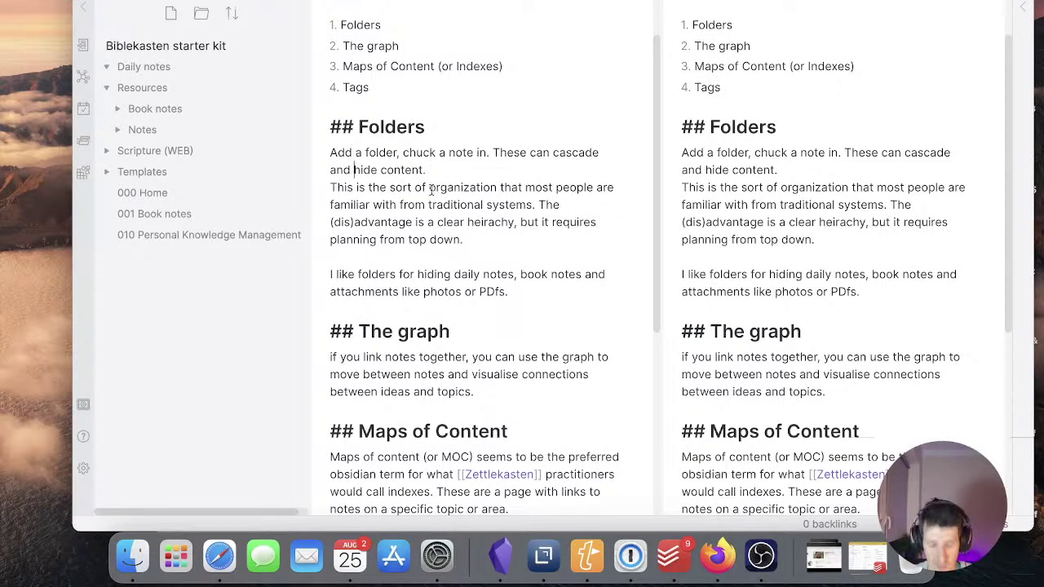
double_click(359, 170)
key("super+b")
key("Right")
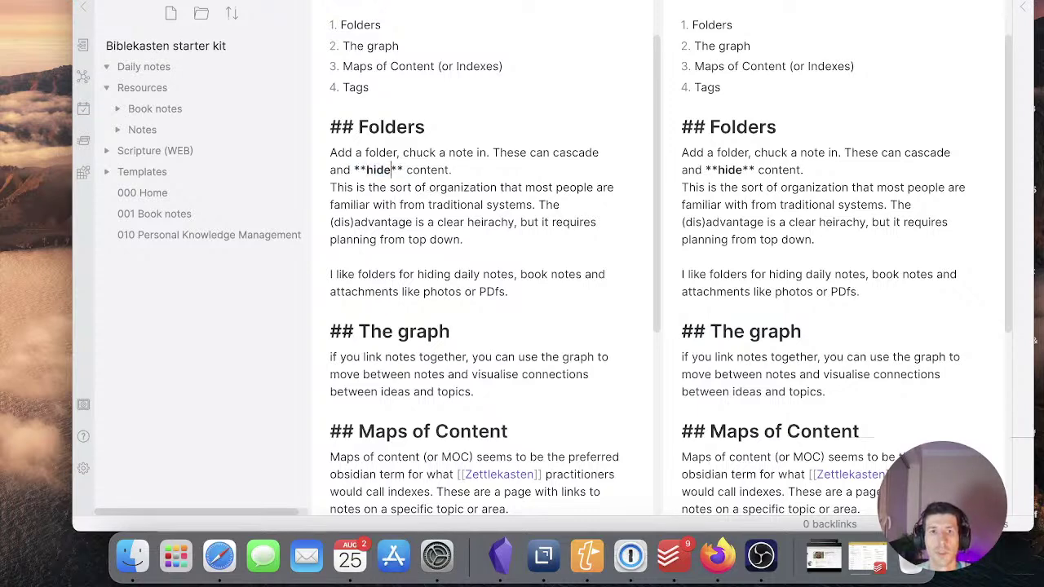
Read the Folders section's remark on hiding daily notes, book notes and attachments, and collapse the Resources folder
scroll(432, 204, "down", 3)
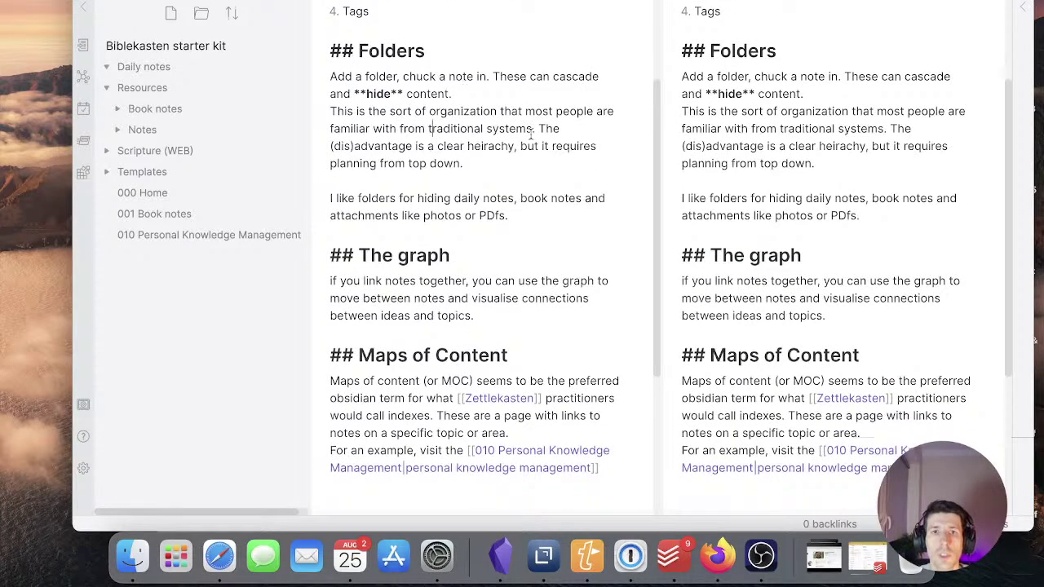
scroll(430, 134, "down", 2)
left_click_drag(338, 158, 515, 157)
left_click(435, 158)
left_click(535, 155)
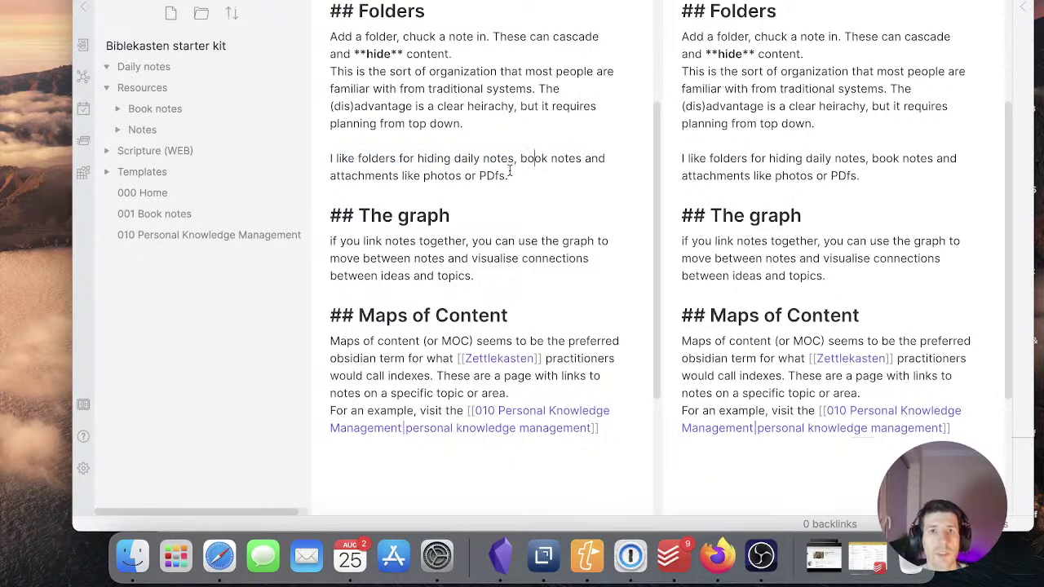
scroll(510, 175, "down", 1)
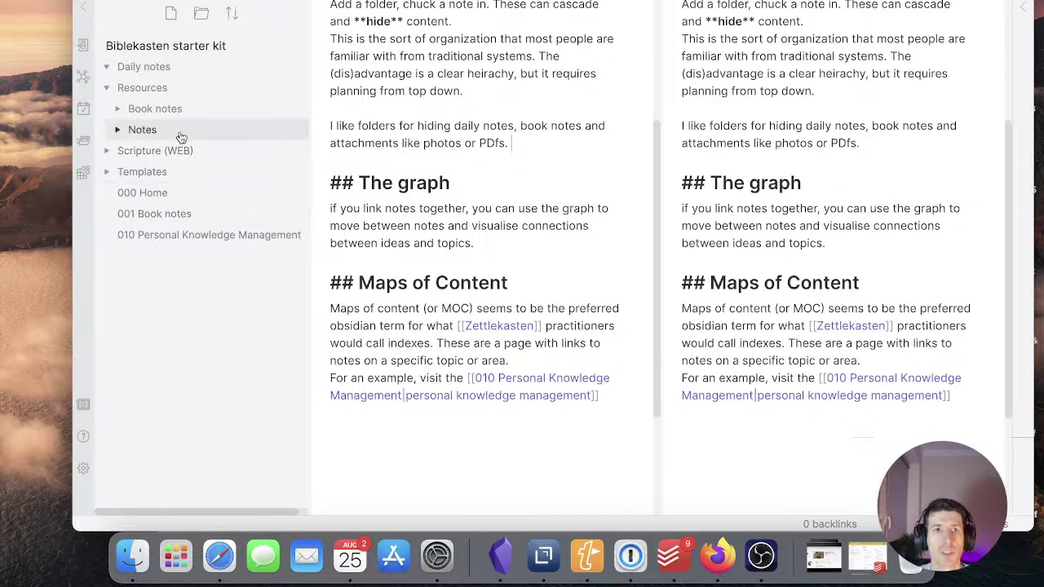
left_click(110, 87)
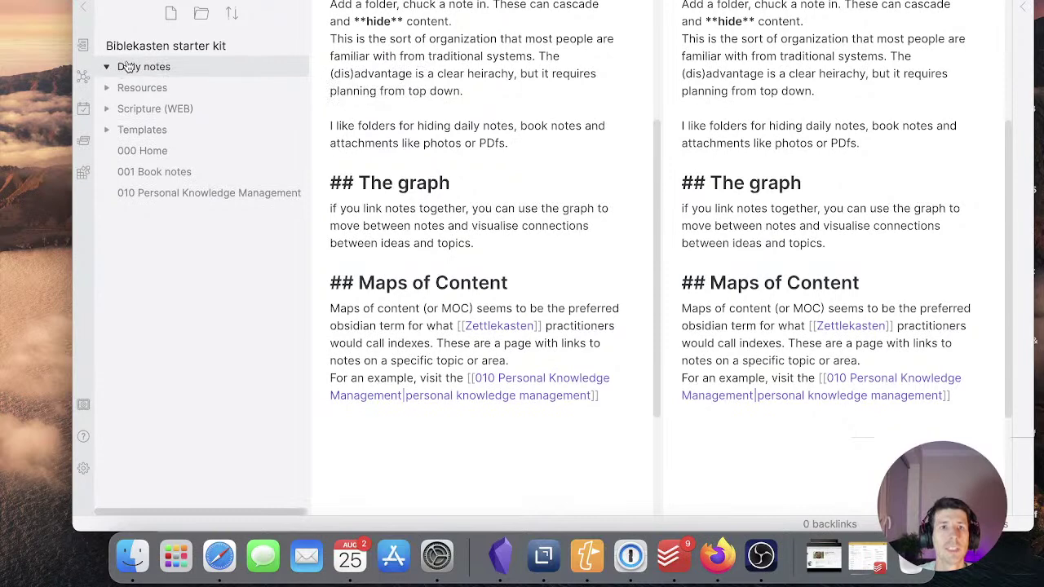
Open the 000 Home note, show Topics I'm interested in in a new pane, and close the duplicate 000 Home pane
left_click(155, 155)
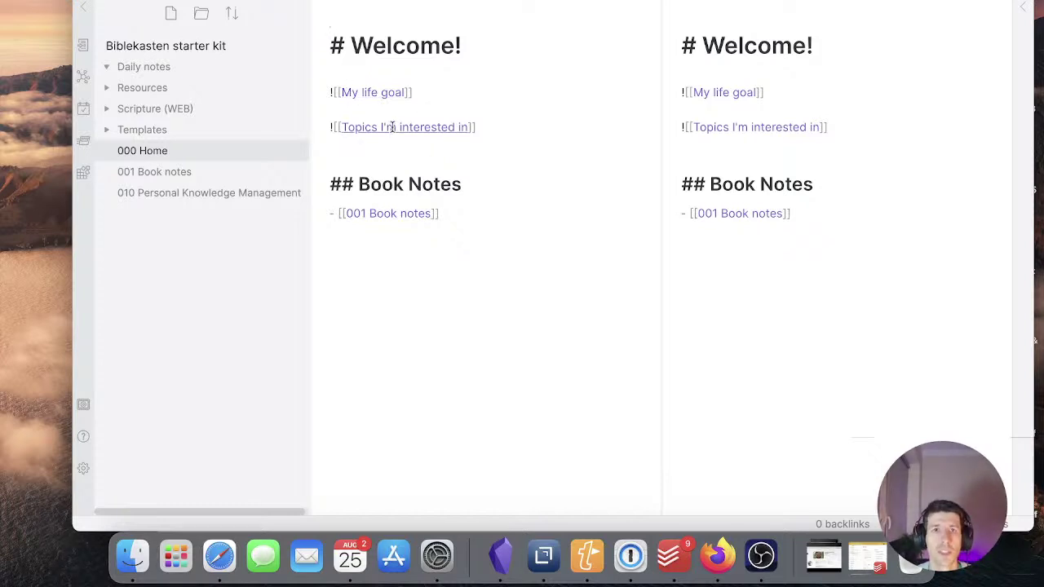
mouse_move(392, 128)
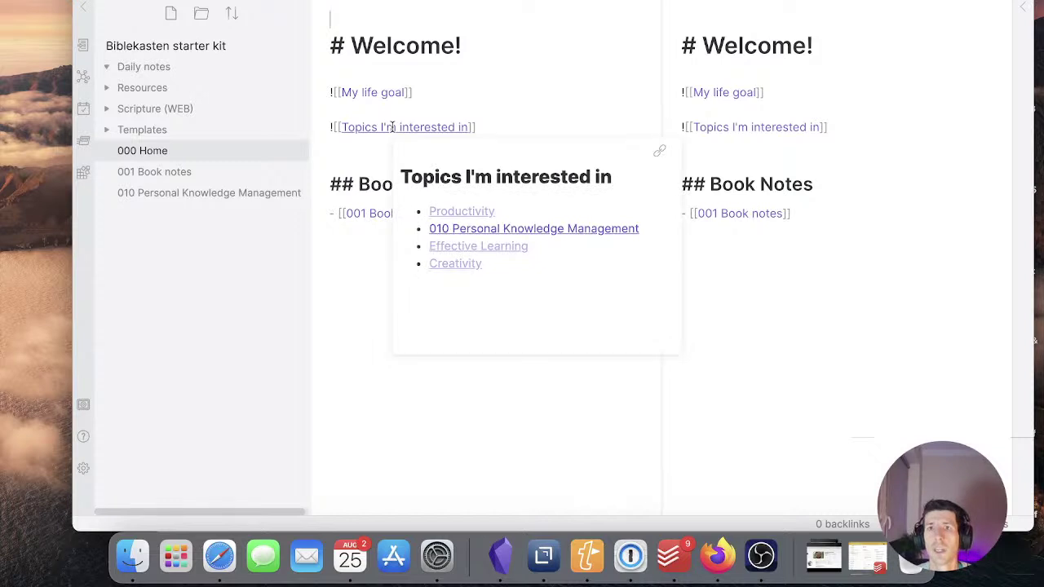
right_click(431, 129)
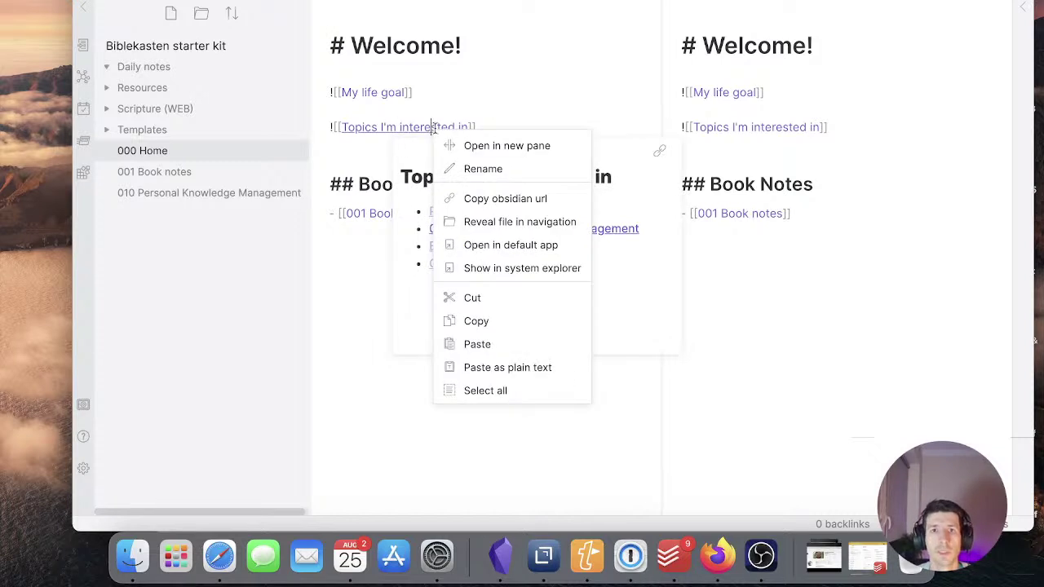
left_click(487, 147)
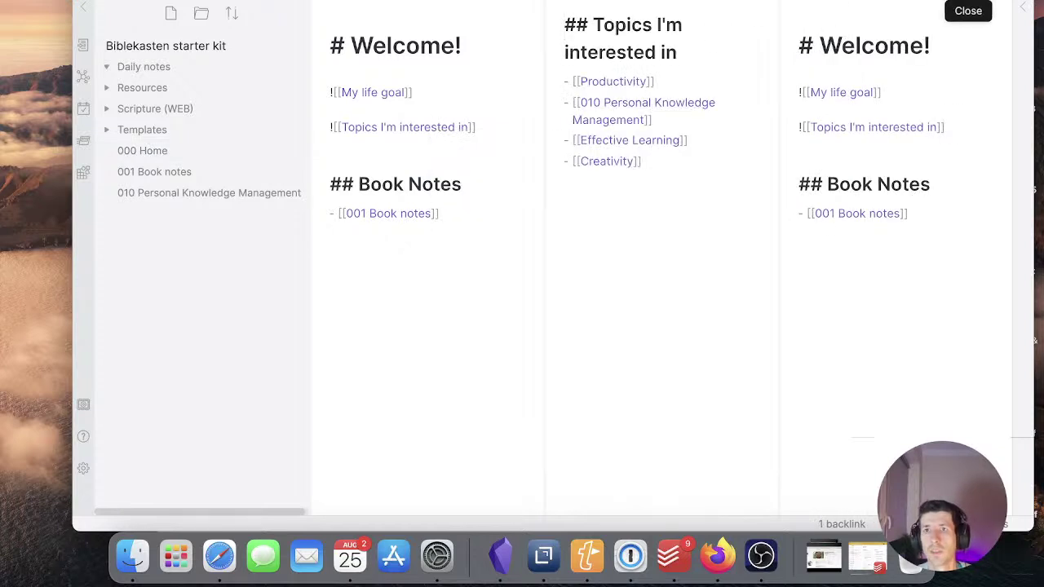
left_click(982, 8)
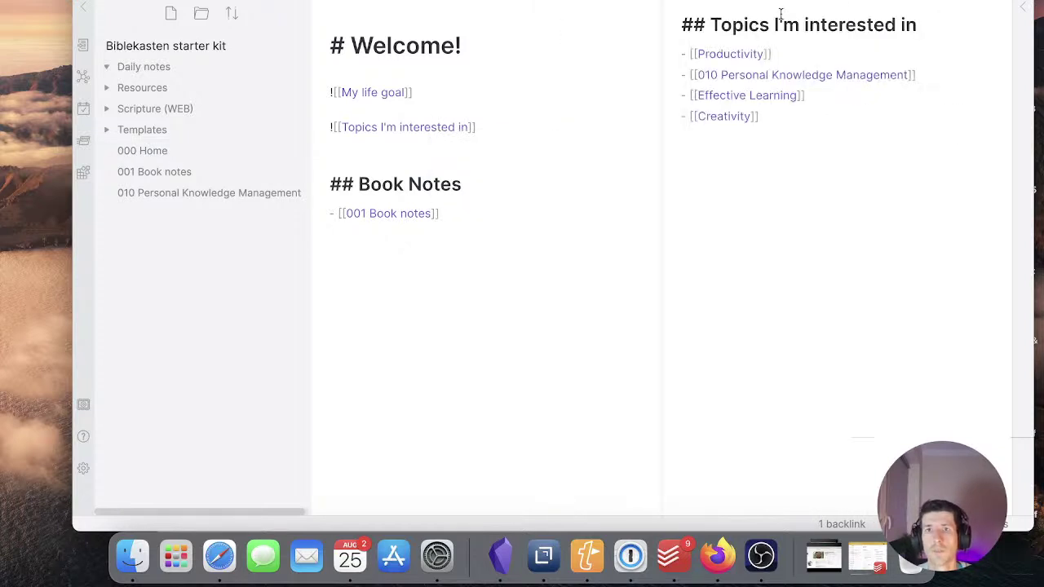
Follow the links from 010 Personal Knowledge Management through Zettlekasten and The Zettlekasten process to the How to Take Smart Notes note
left_click(738, 74)
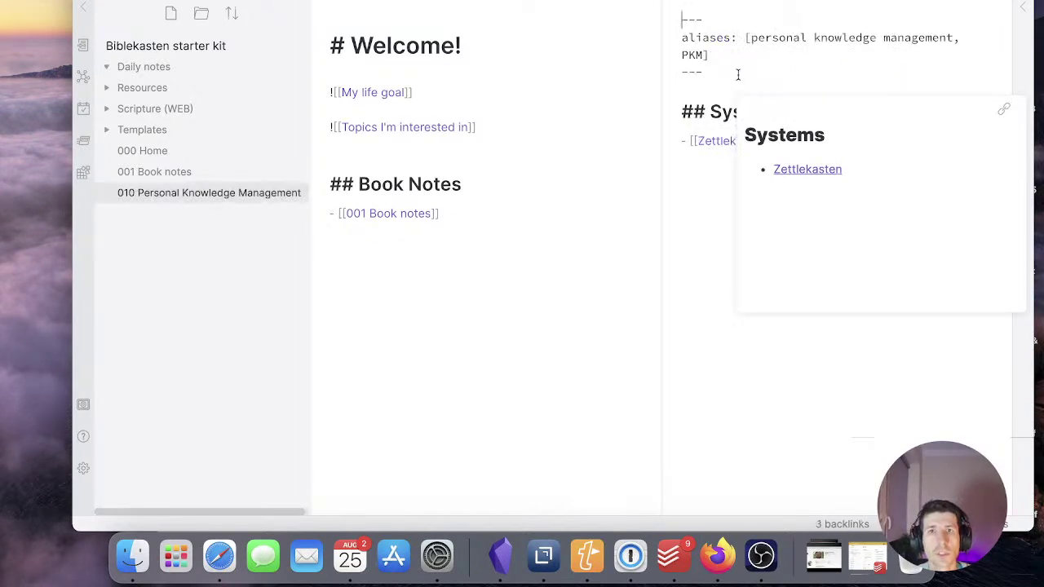
left_click(724, 143)
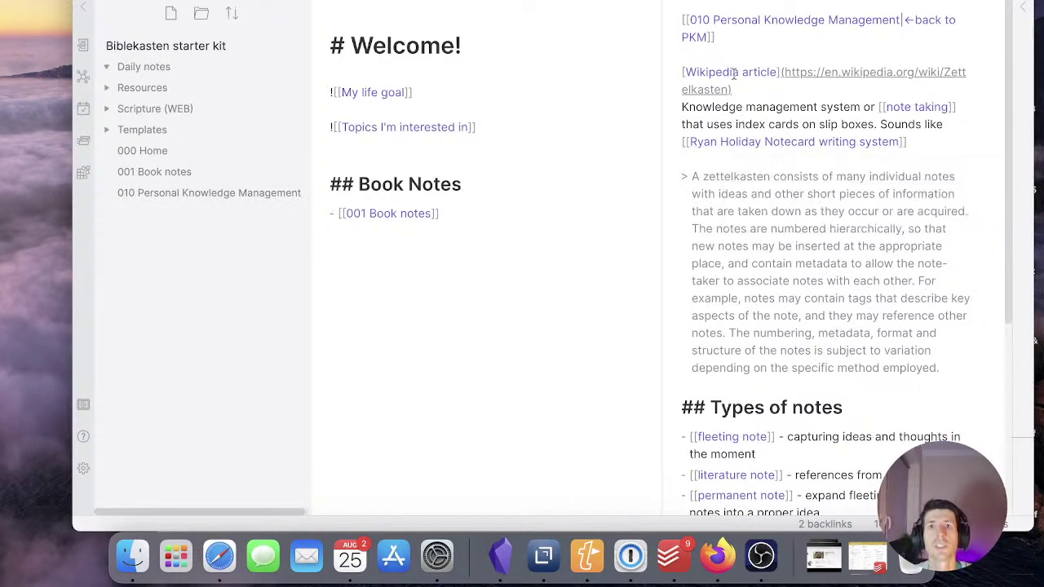
scroll(733, 96, "down", 5)
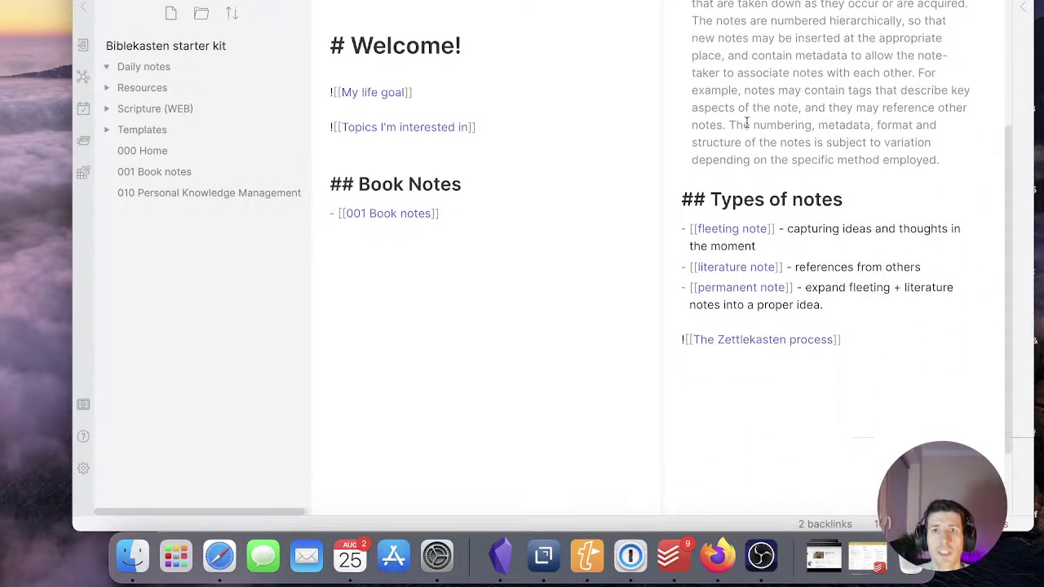
left_click(735, 339)
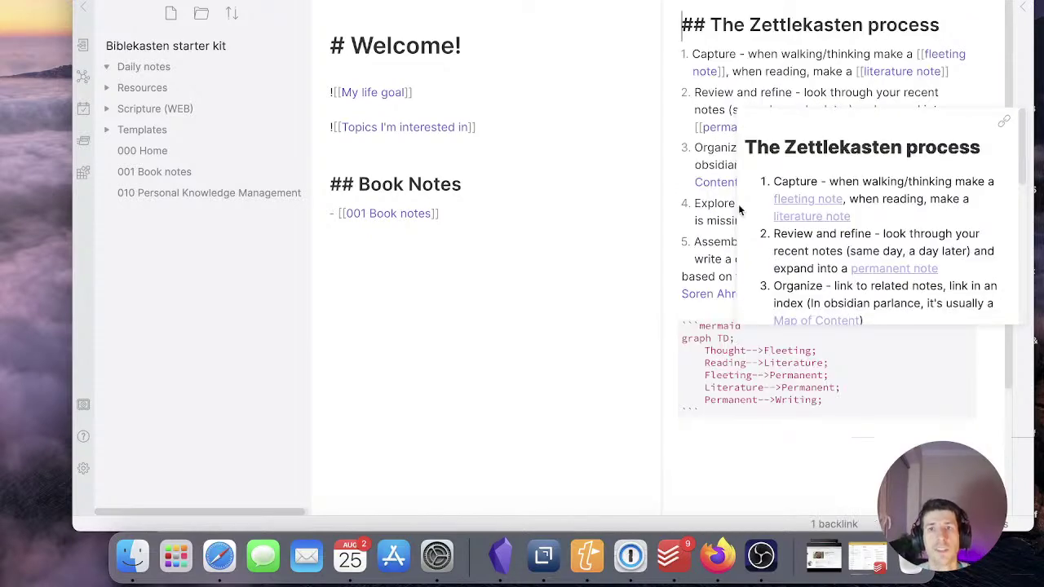
scroll(732, 102, "down", 1)
scroll(732, 103, "up", 1)
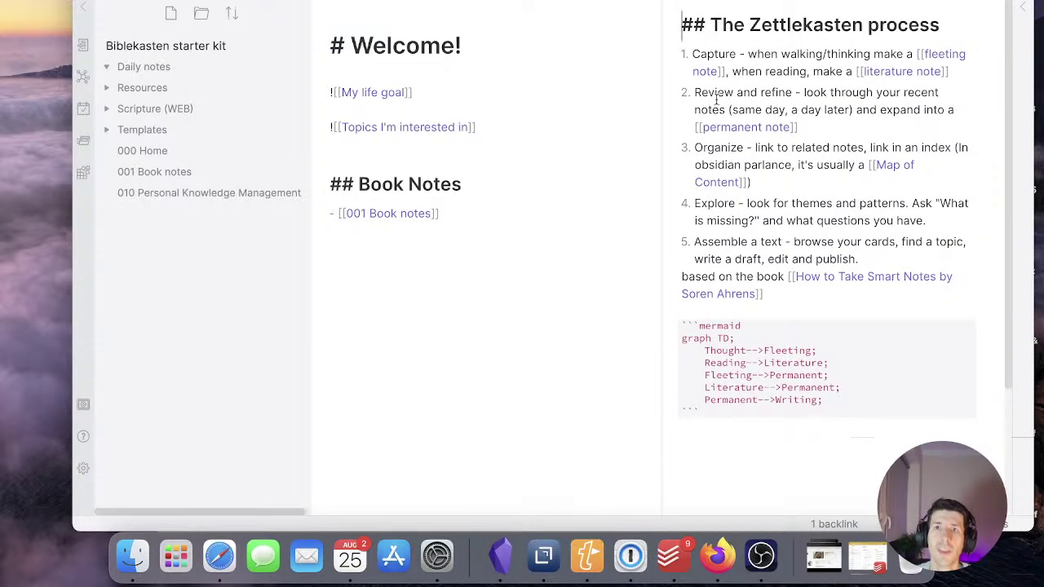
left_click(847, 281)
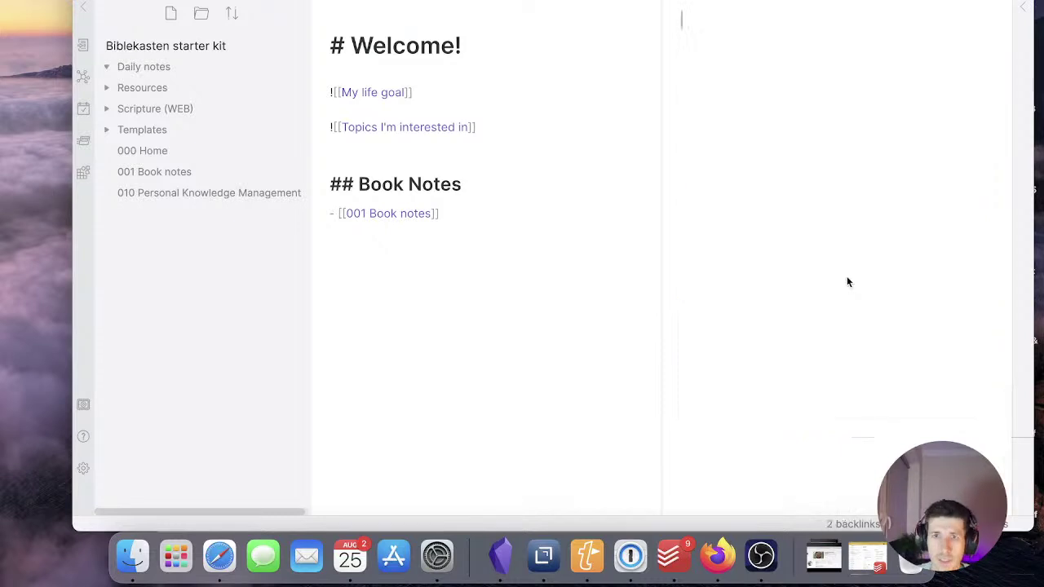
Close the extra pane and reopen the How to organize notes in Obsidian note by searching for "how to"
left_click(962, 9)
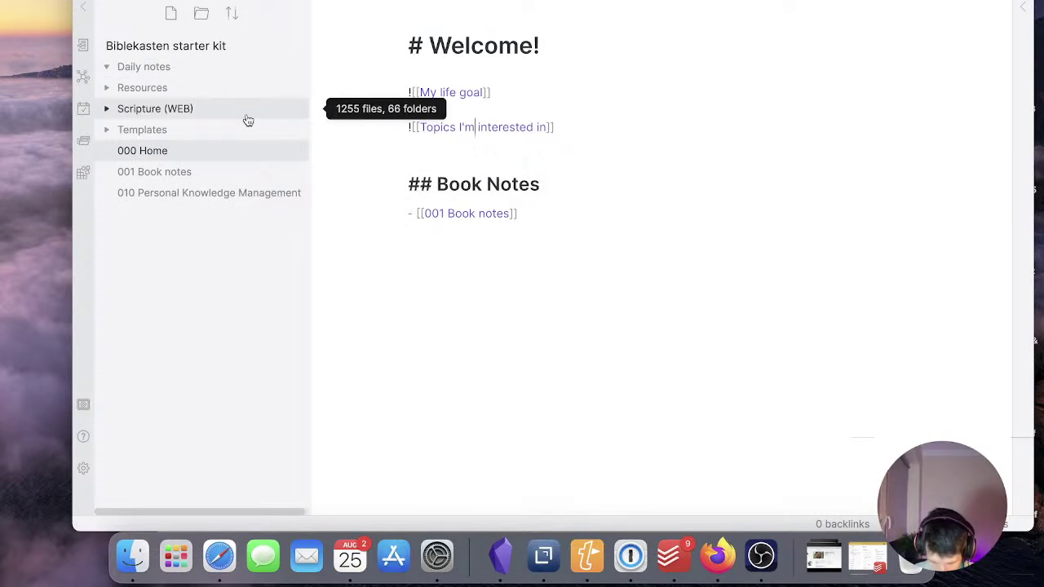
key("super+o")
key("Down")
key("Down")
key("Down")
key("Down")
key("Down")
key("Down")
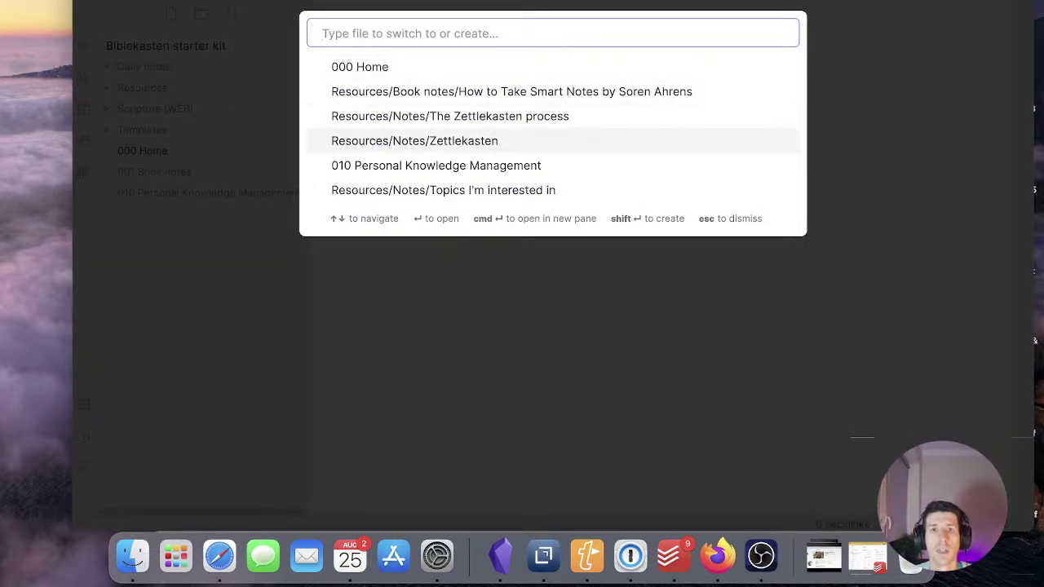
key("Up")
key("Up")
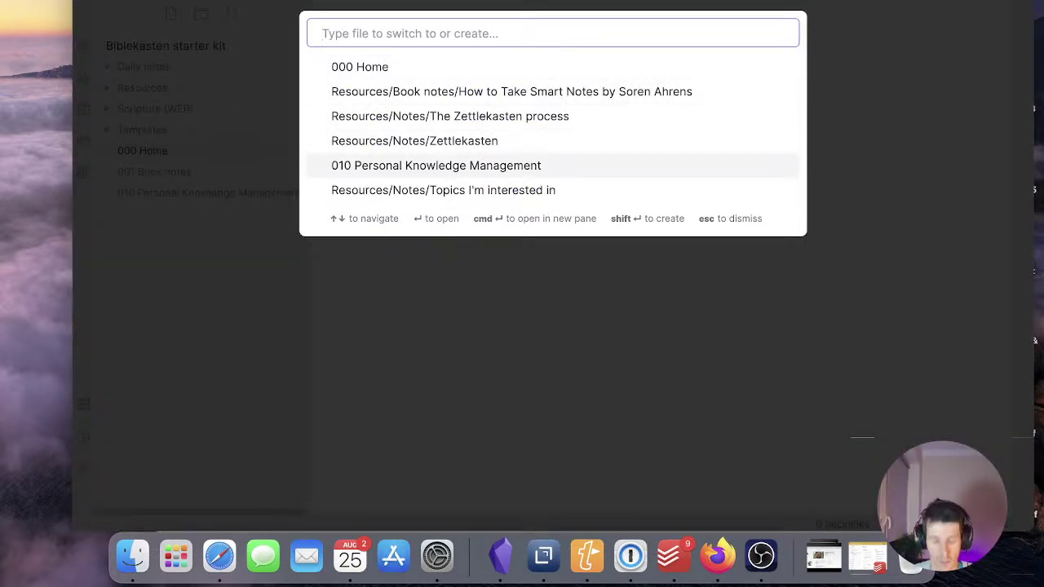
type("how to")
key("Return")
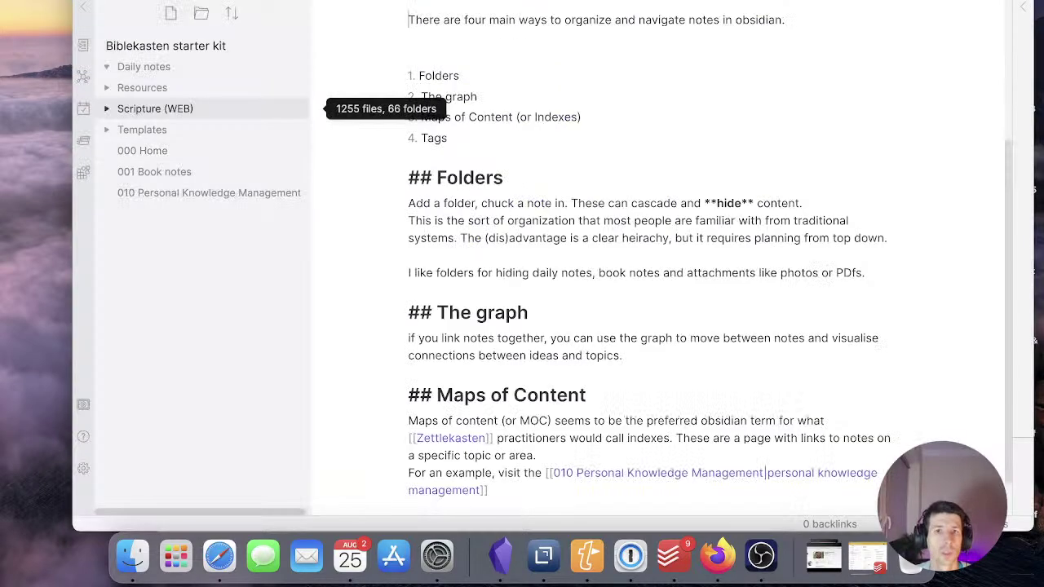
Add a "## Tags" heading below Maps of Content, followed by "Tags are great when you don't want to have a central note"
scroll(414, 226, "down", 3)
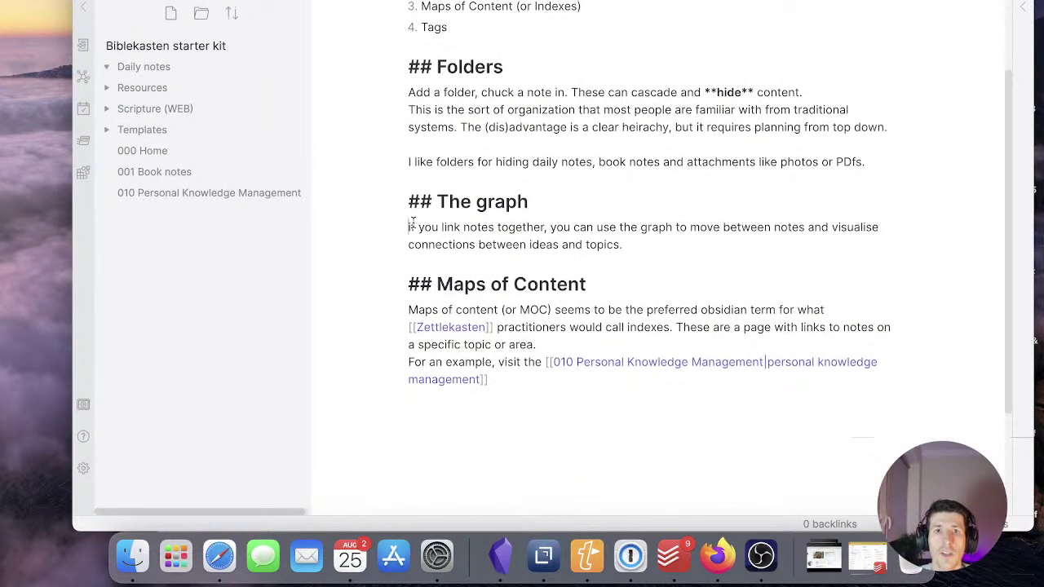
scroll(567, 336, "down", 4)
left_click(447, 259)
type("## Tagd")
key("BackSpace")
type("s")
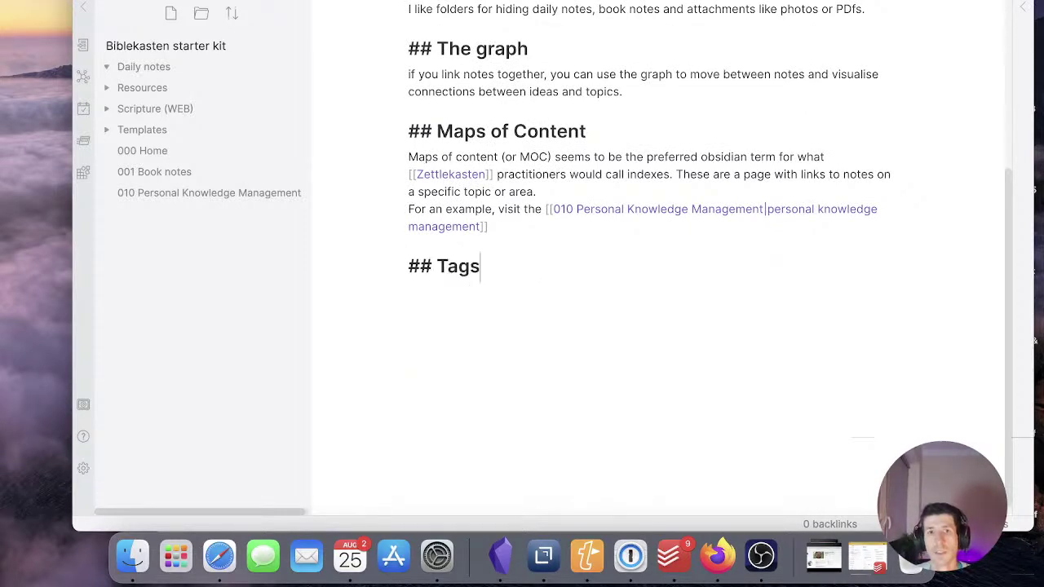
type("Tags a")
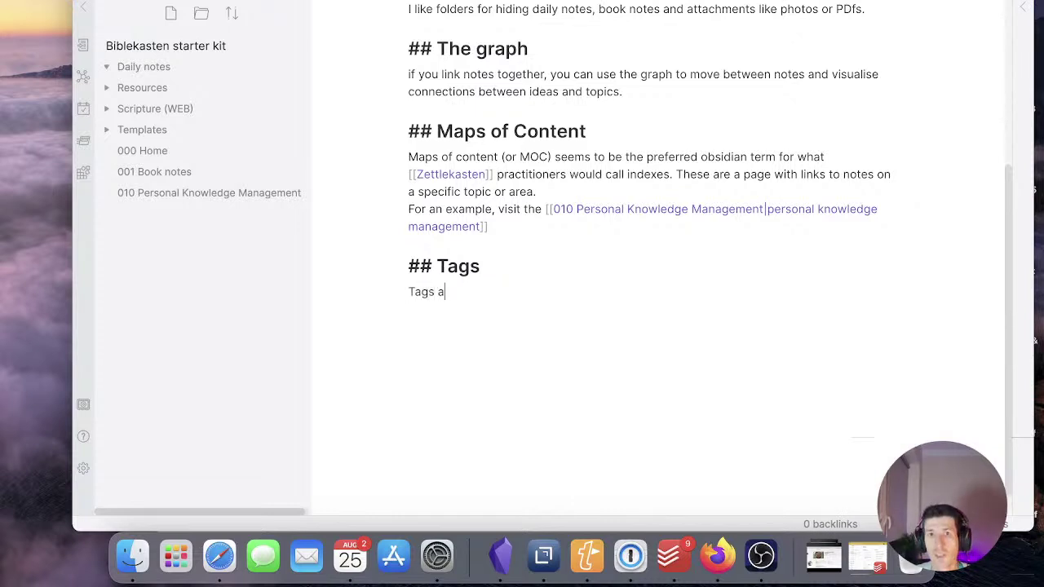
type("re great when you ")
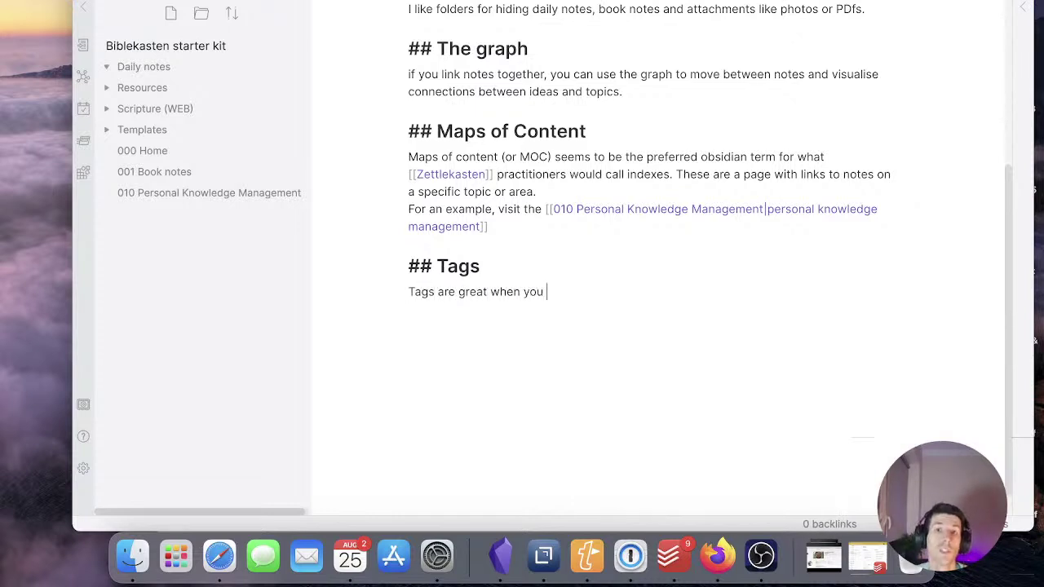
type("don't want to hav")
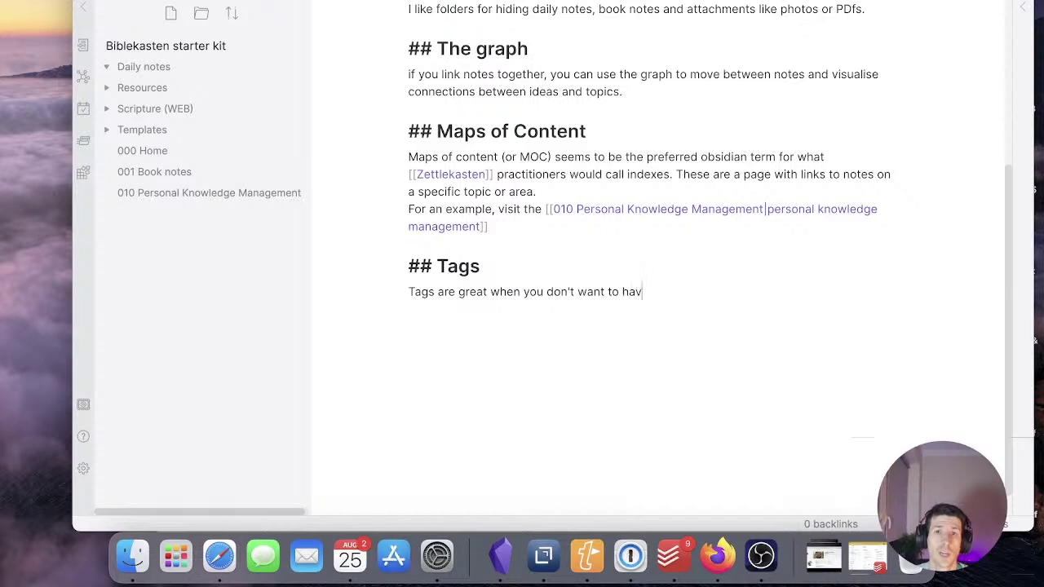
type("e a central note")
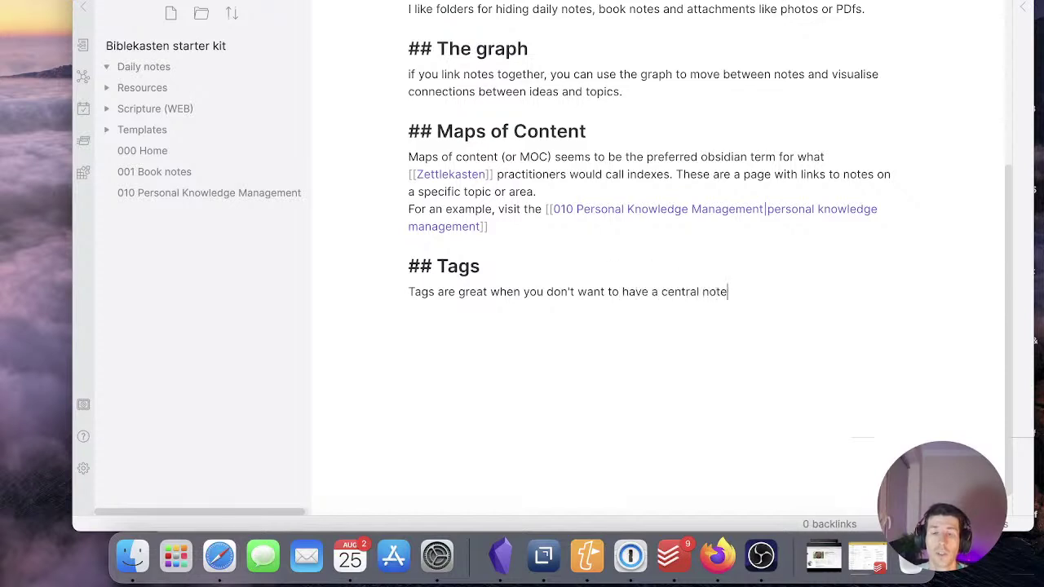
Continue the Tags paragraph with "This can be useful for topics or connections where it's not useful to have a central note"
type(". This can ")
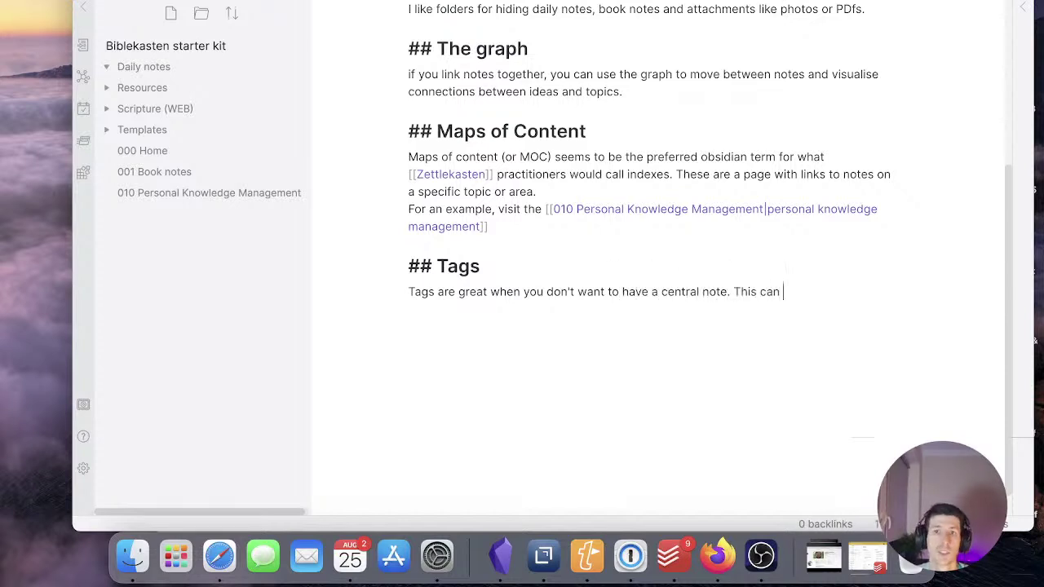
type("be useful for ")
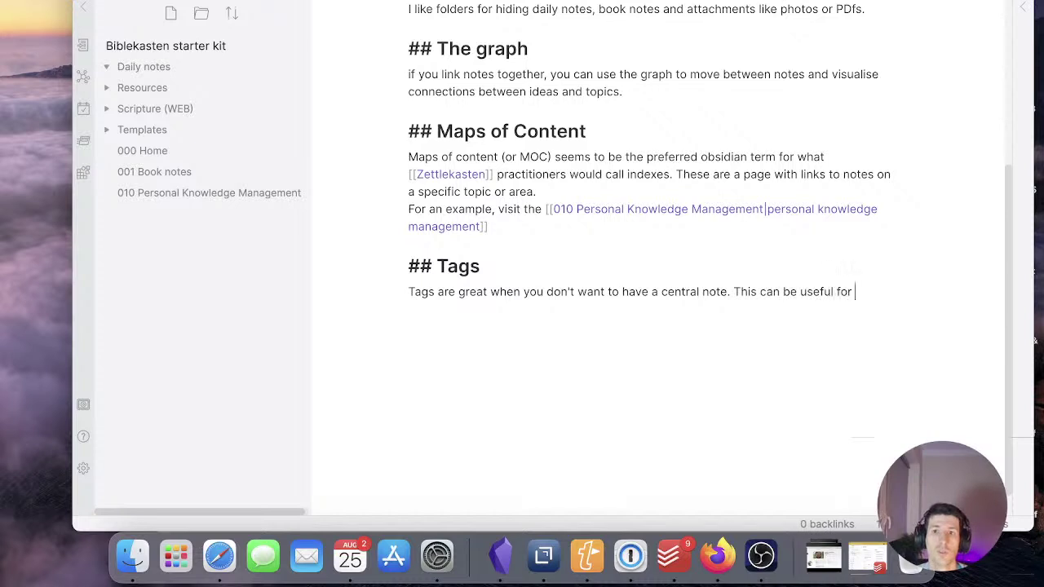
type("topics that")
key("alt+shift+Left")
type("or connections that")
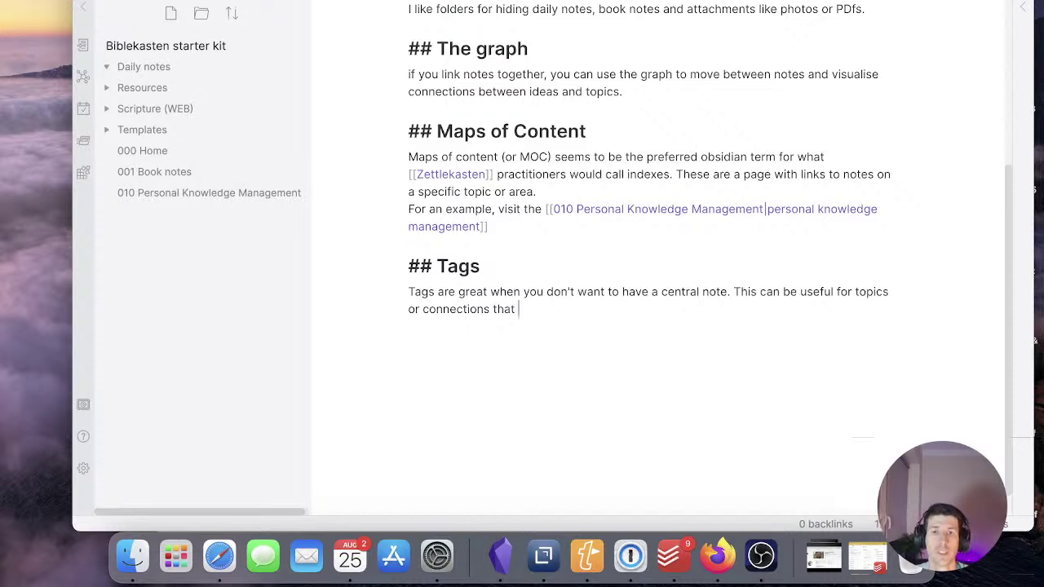
key("alt+BackSpace")
type("where")
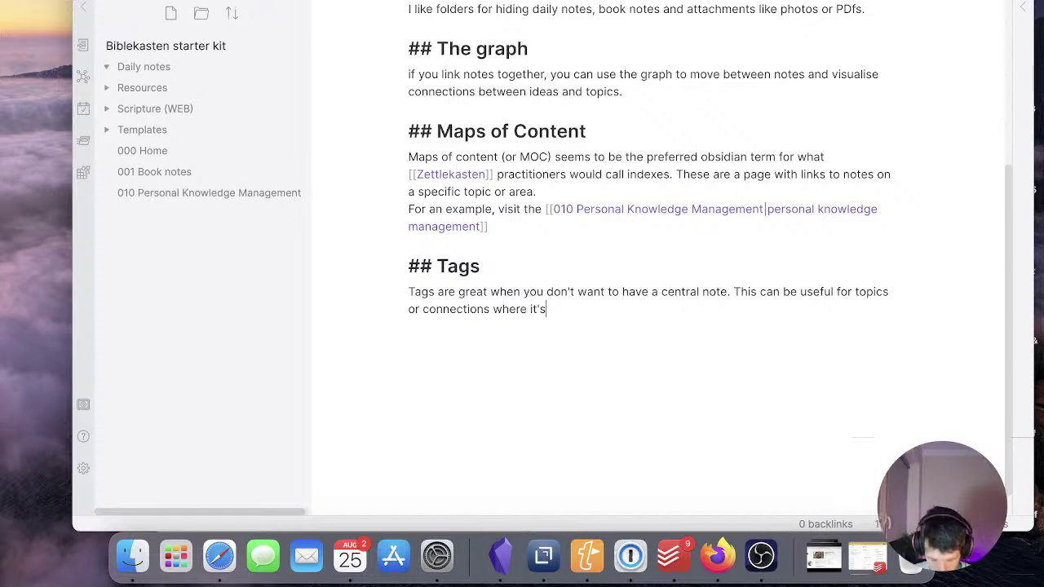
type("it's not usef")
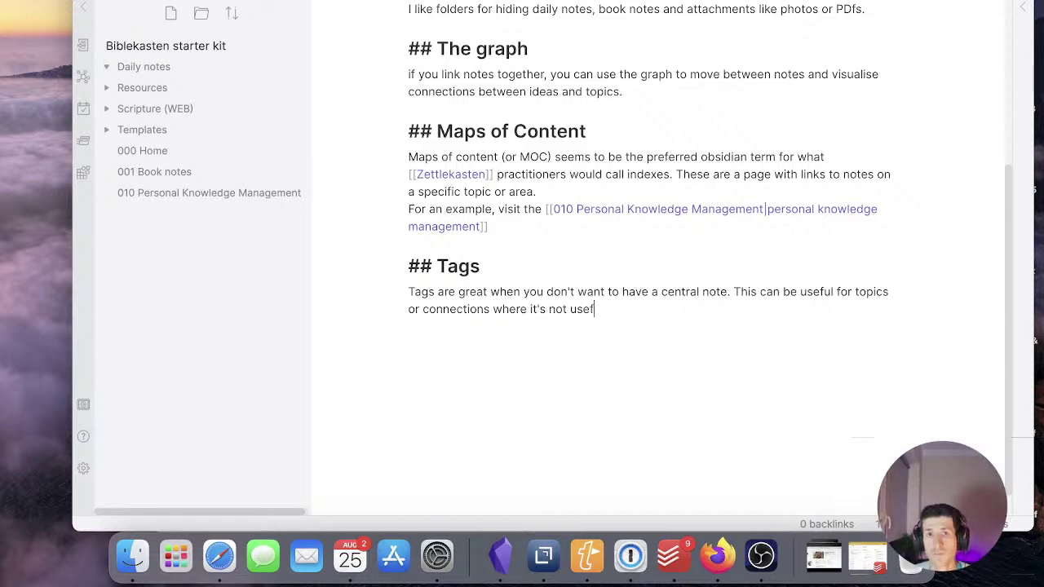
type("ul to have a centrla no")
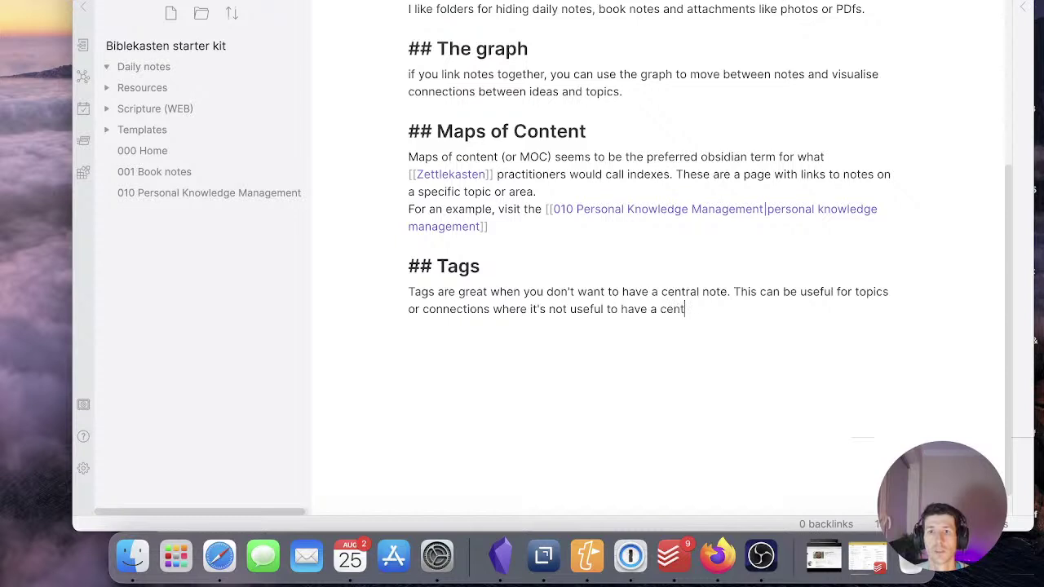
key("BackSpace")
key("BackSpace")
Complete the Tags paragraph's second sentence with "but you still want to see or sort every item."
type("note but you still want to see")
type(" every")
key("shift+alt+Left")
key("shift+alt+Left")
type("see or sort ")
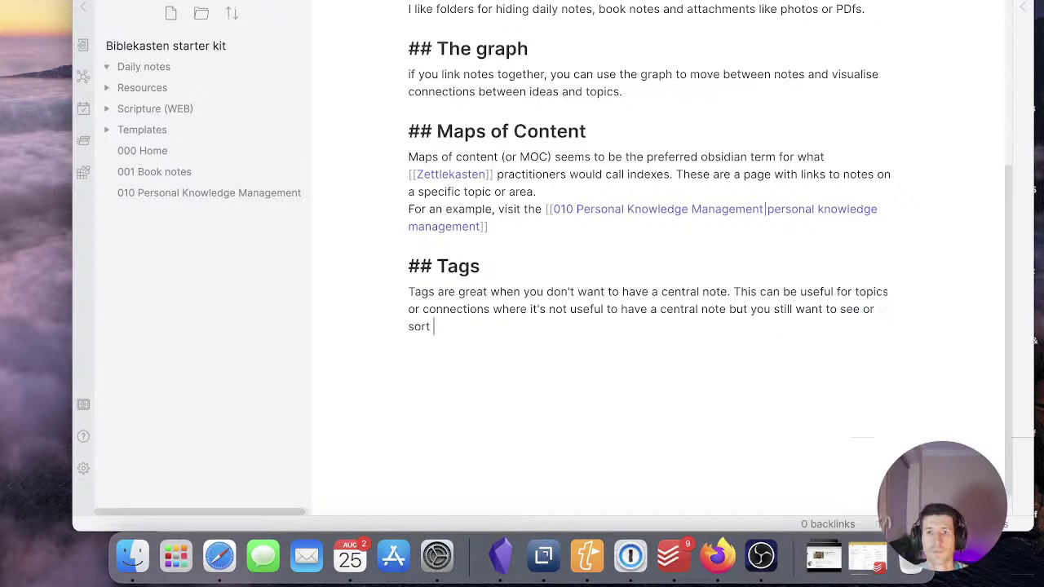
type("every item.")
Add the line "Examples may include" with the bullets "People (but I like having notes for people)" and "meetings"
key("Return")
type("Example")
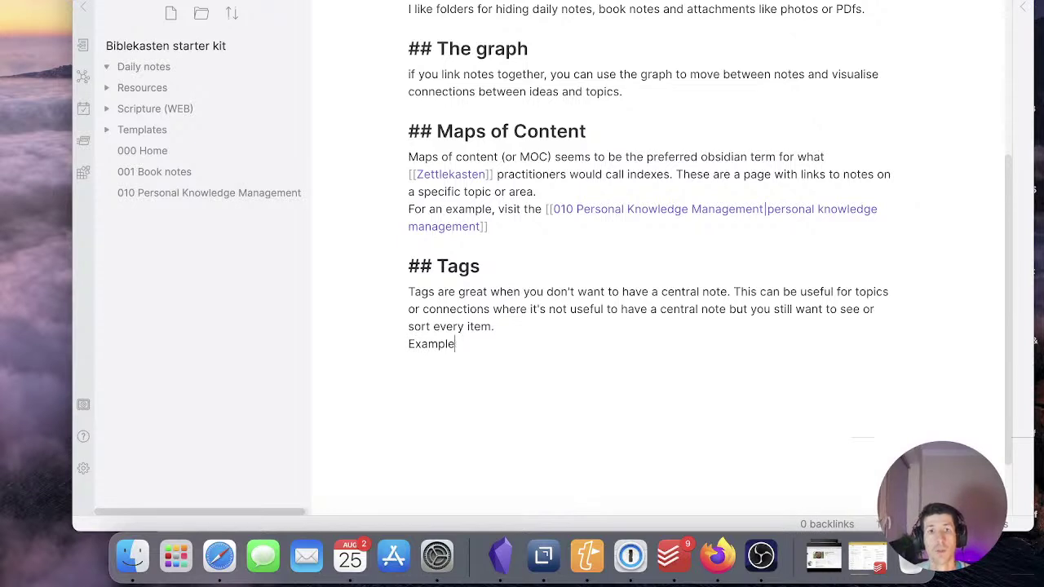
type("s s may include")
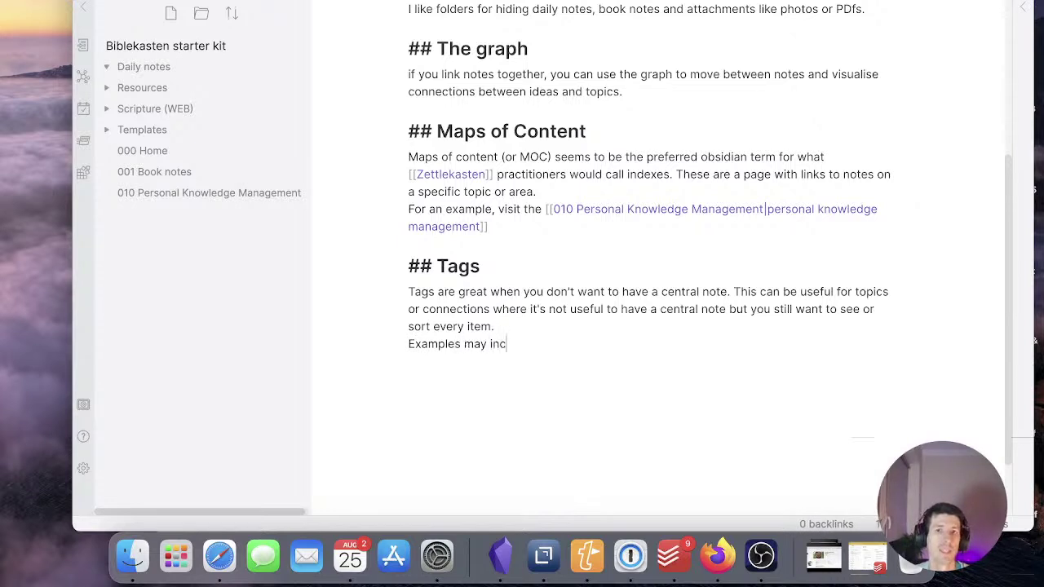
key("Return")
type("- People ")
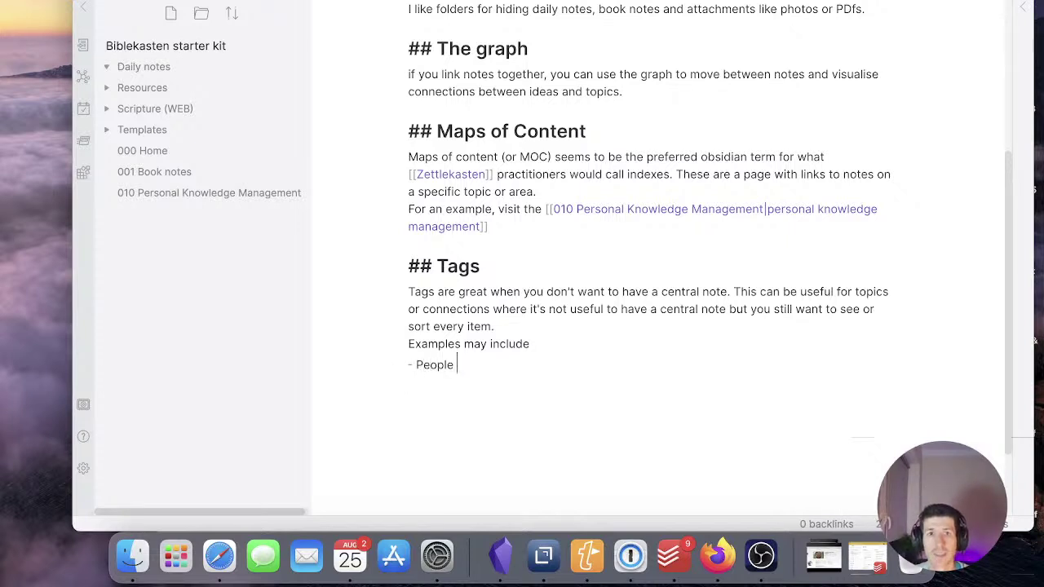
type("(but I like")
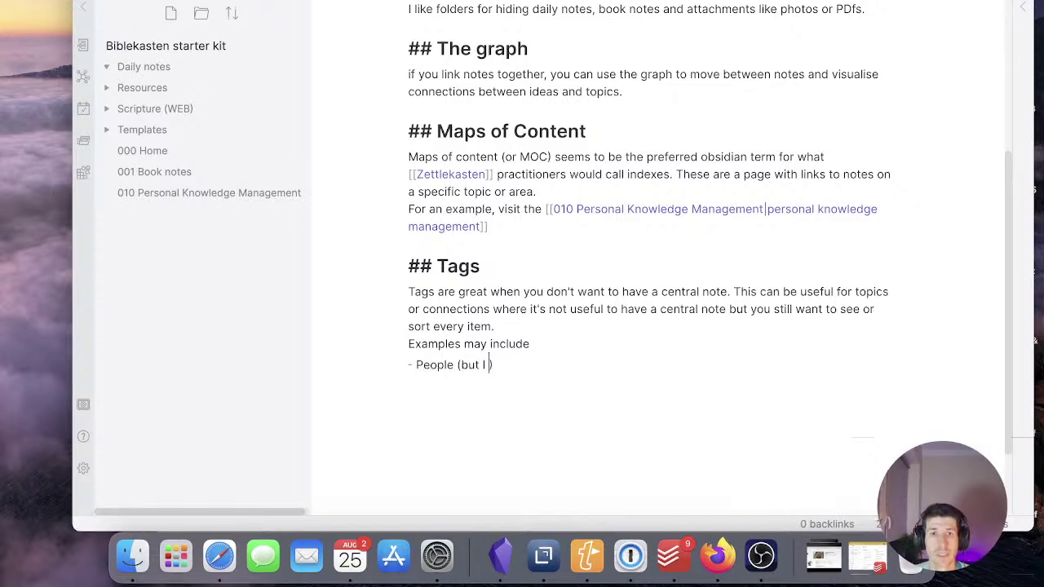
type(" having i")
key("BackSpace")
key("BackSpace")
type("notes for people")
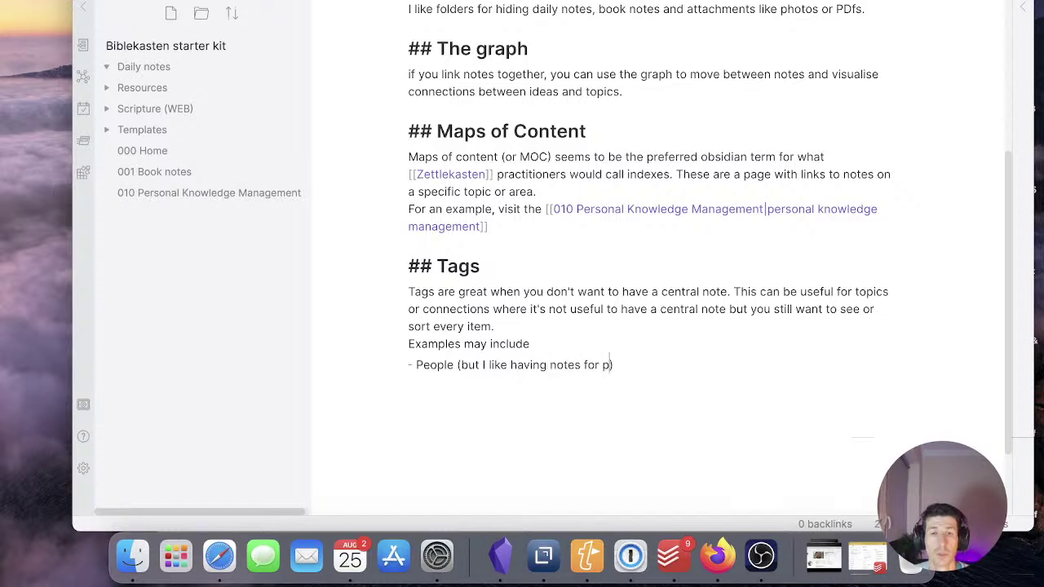
key("Return")
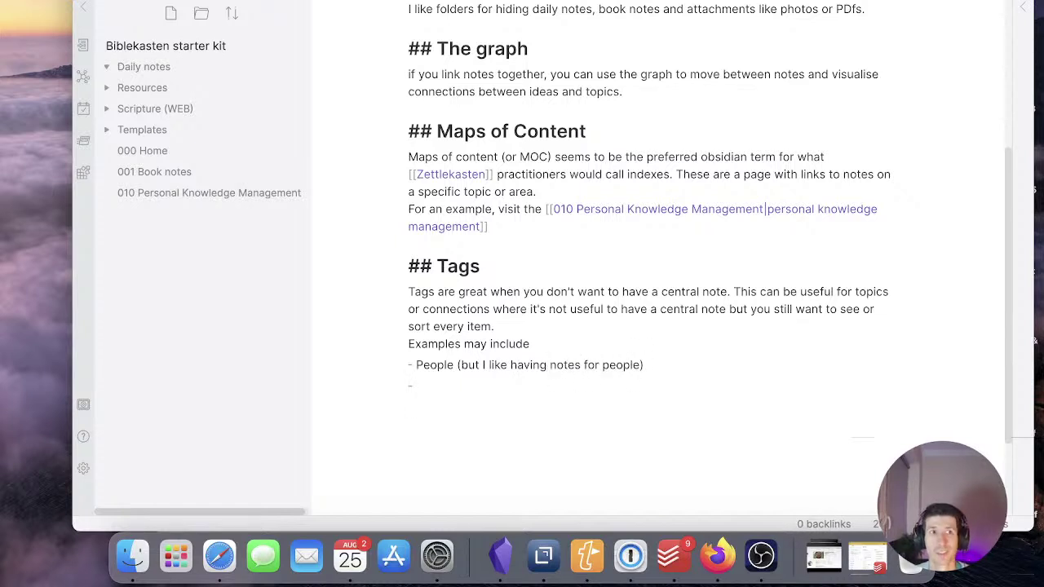
type("meetings")
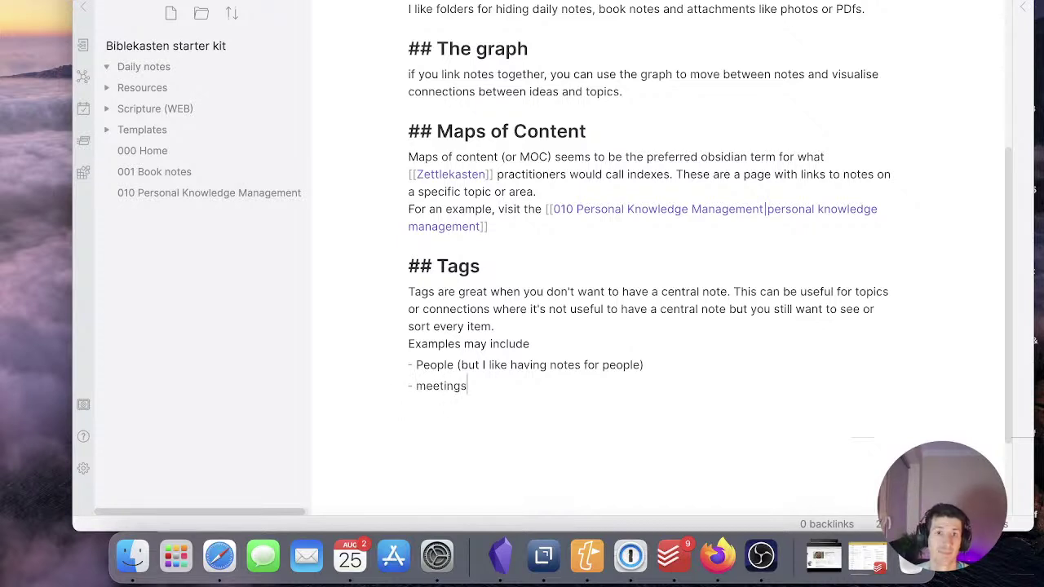
key("Return")
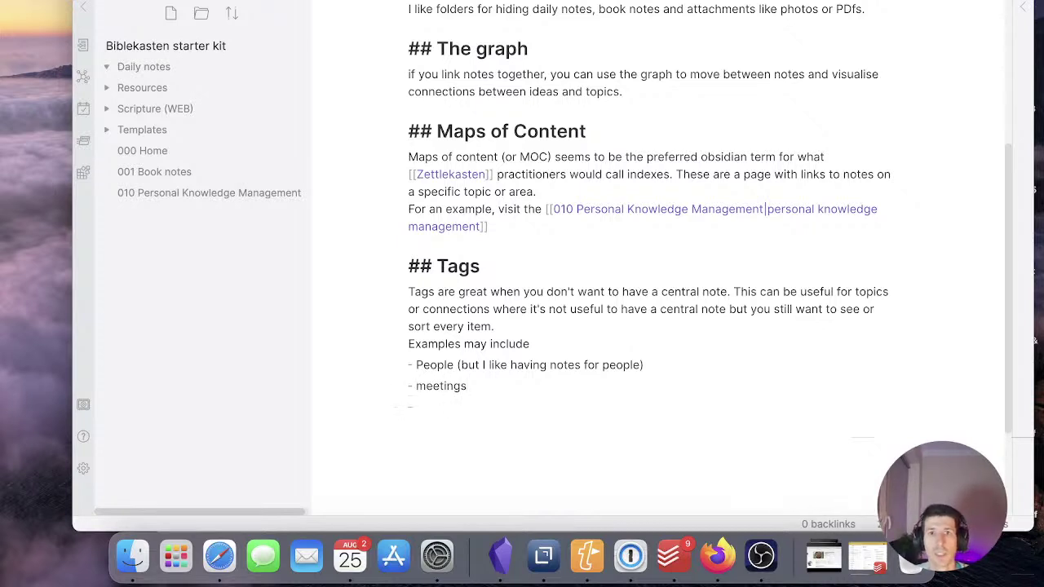
key("Return")
Write the new paragraph "The other many use for tags is to show the status or category of a note for example"
key("Return")
type("The other many use for tags is to show ")
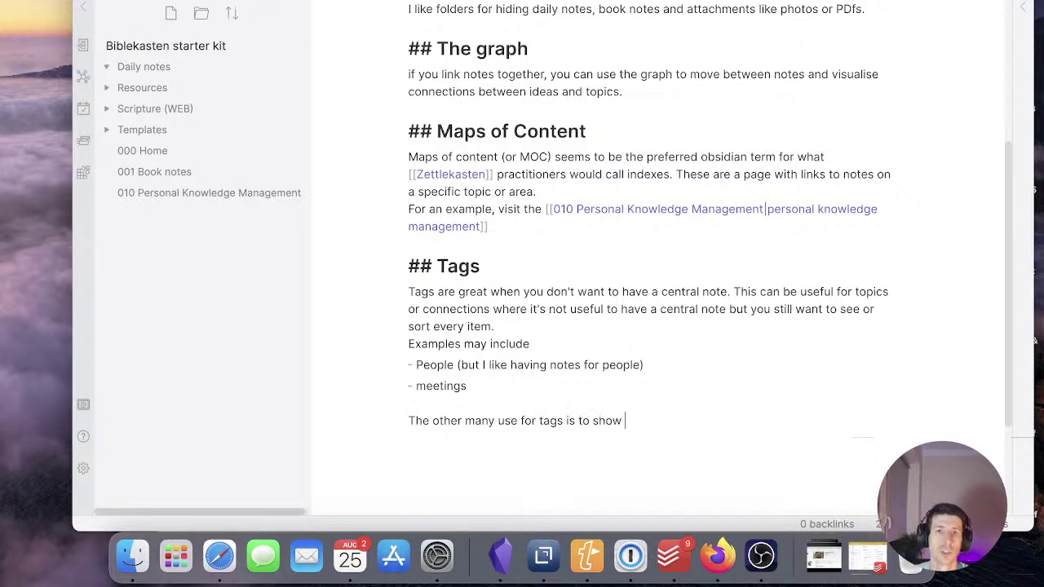
type("the status or ")
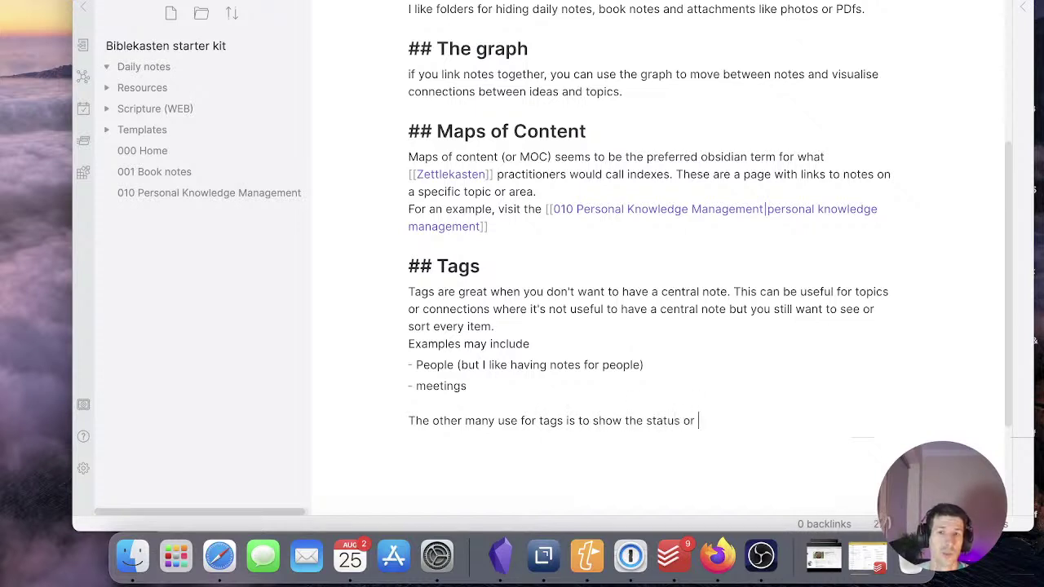
type("category of ")
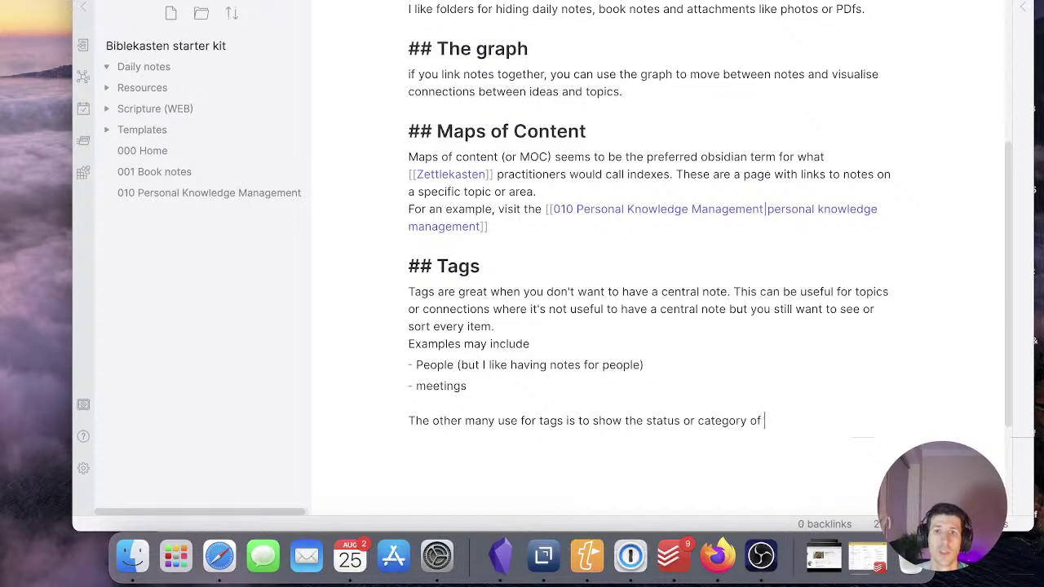
type("a note for example")
Add the bullet "to create / in progress/ fully developed / published" under the status or category sentence
key("Return")
type("- in")
key("BackSpace")
key("BackSpace")
key("BackSpace")
type("to create")
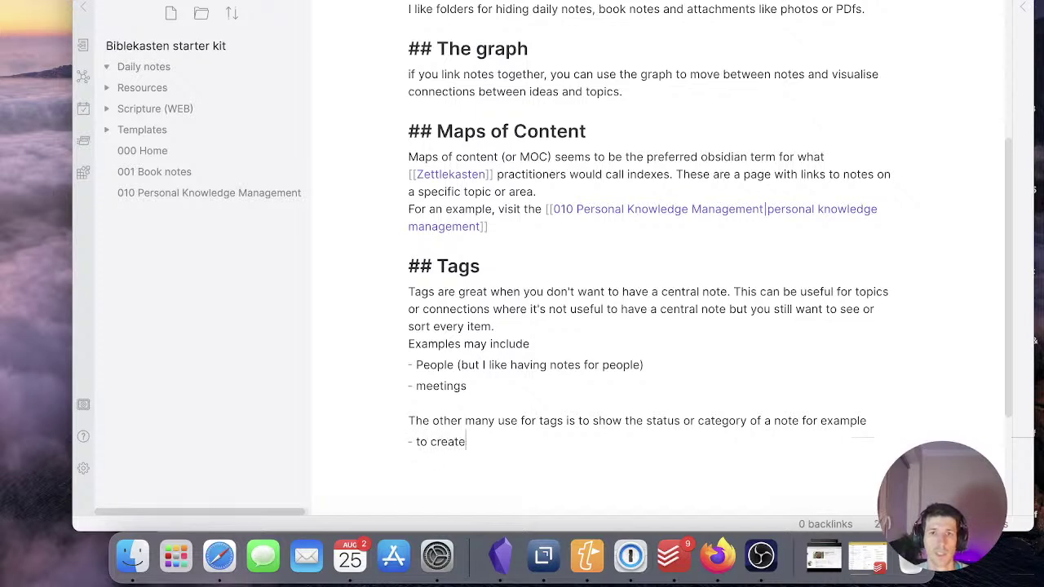
type(" /")
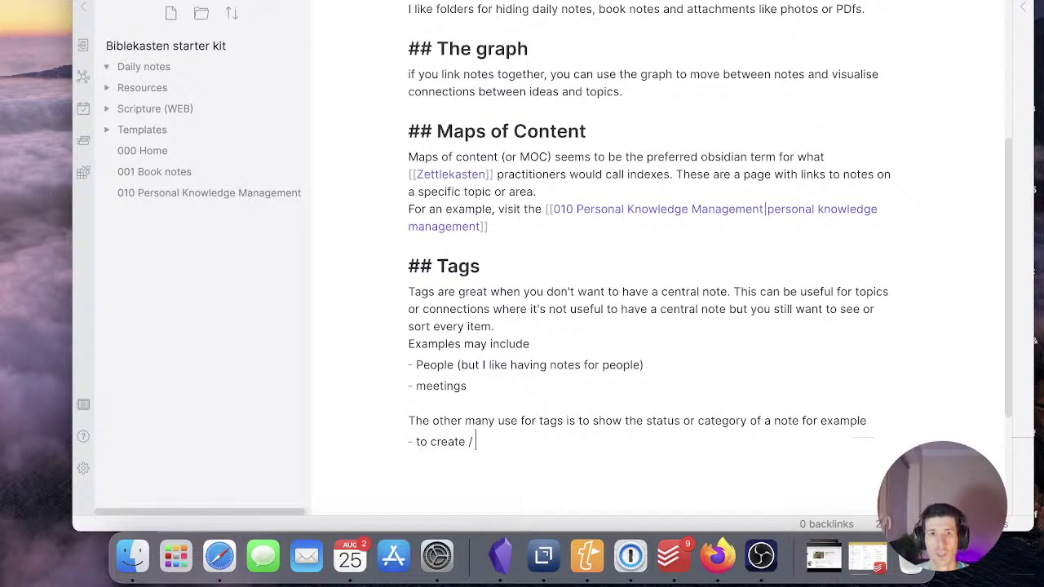
type(" in pro")
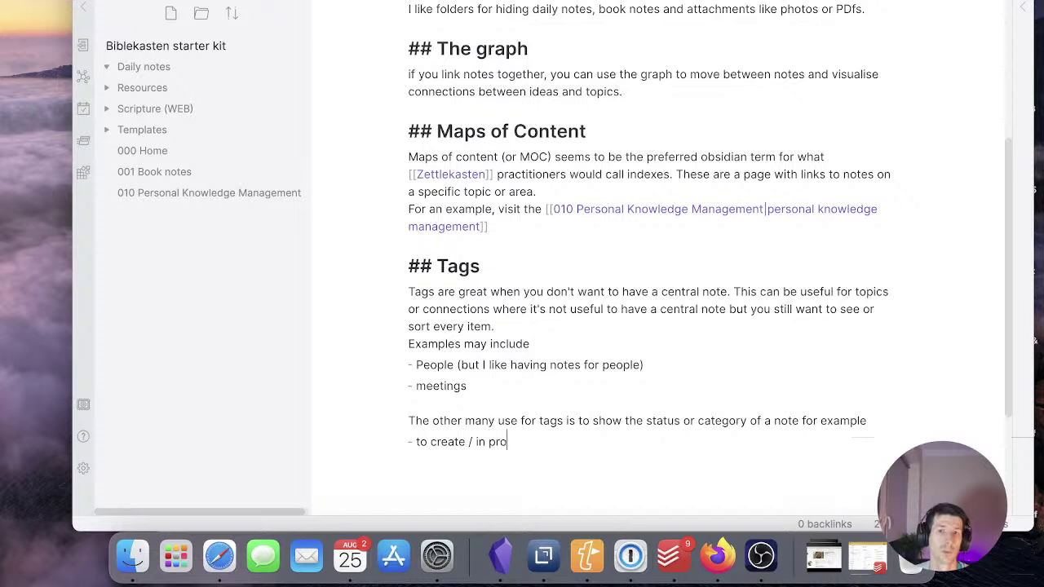
type("gress/ fully ")
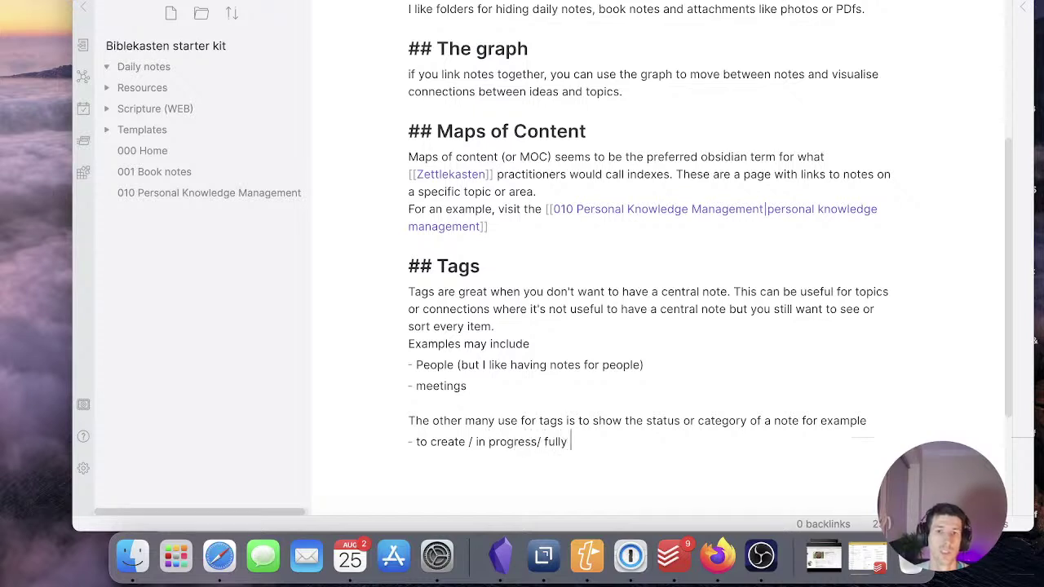
type("develope")
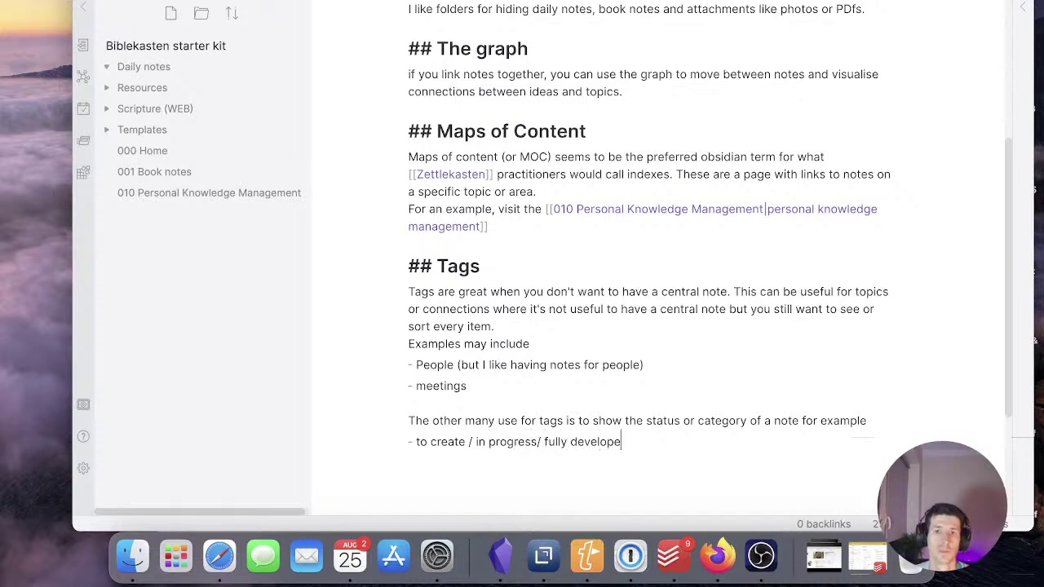
type("d / published")
Add a second bullet reading "literature notes vs evergreen notes vs quick notes" to the status or category list
key("Return")
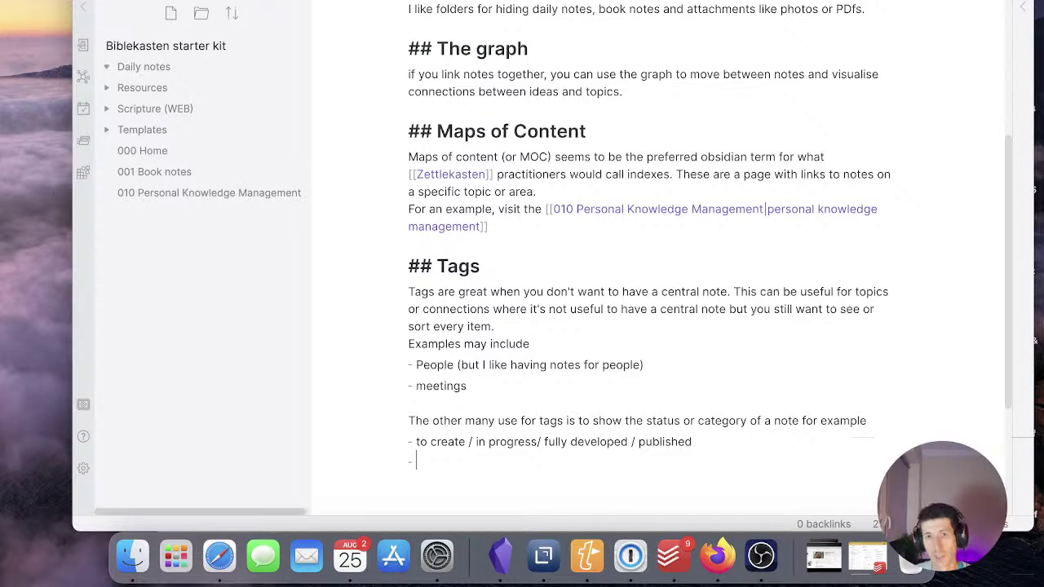
type("book notes ")
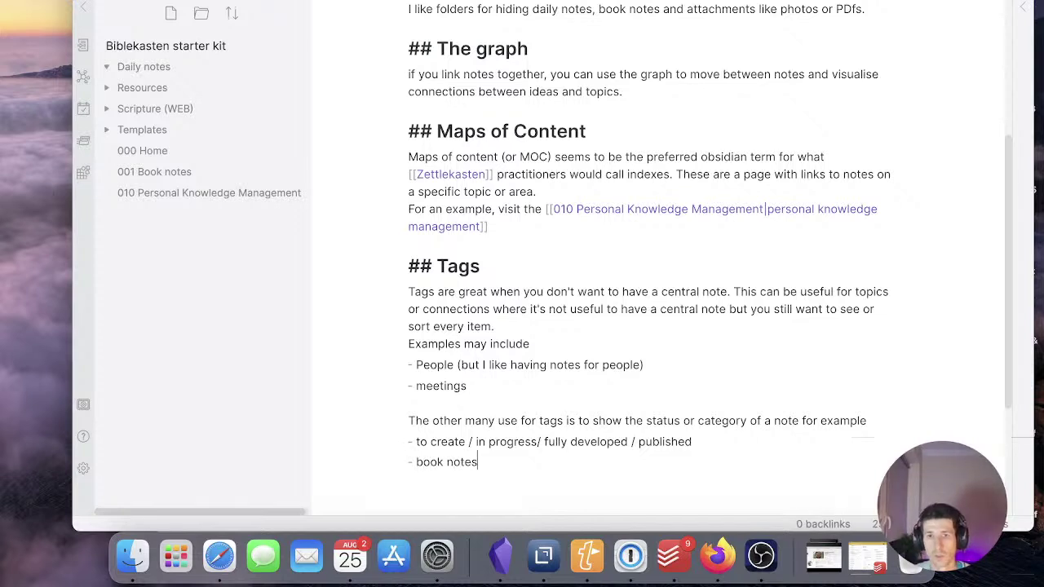
type("vs")
key("alt+shift+Left")
key("alt+shift+Left")
key("alt+shift+Left")
key("BackSpace")
type("literature notes vs evergreen notes vs atomic ide")
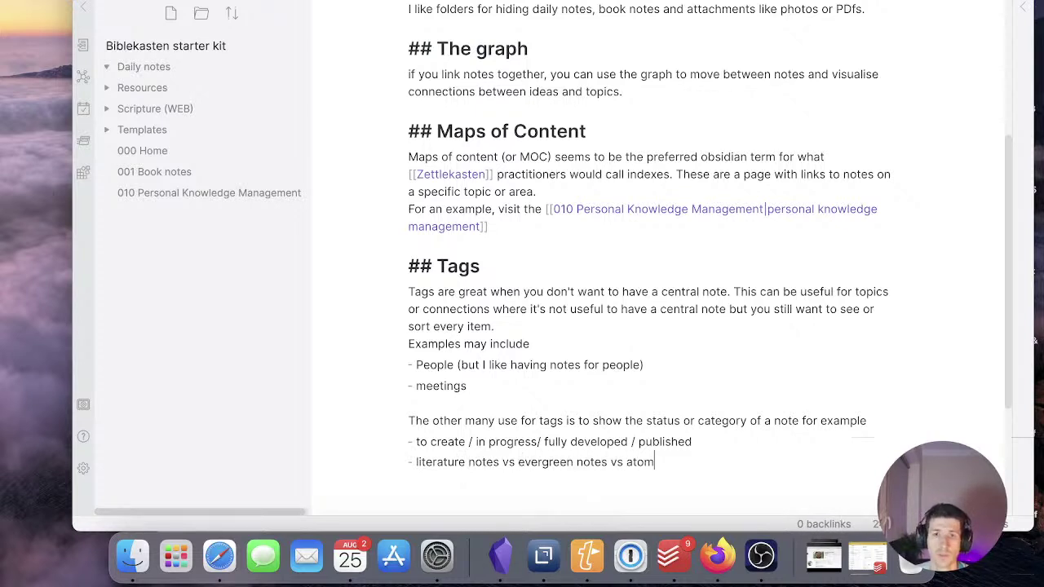
key("BackSpace")
key("BackSpace")
key("BackSpace")
key("alt+BackSpace")
type("quick notes")
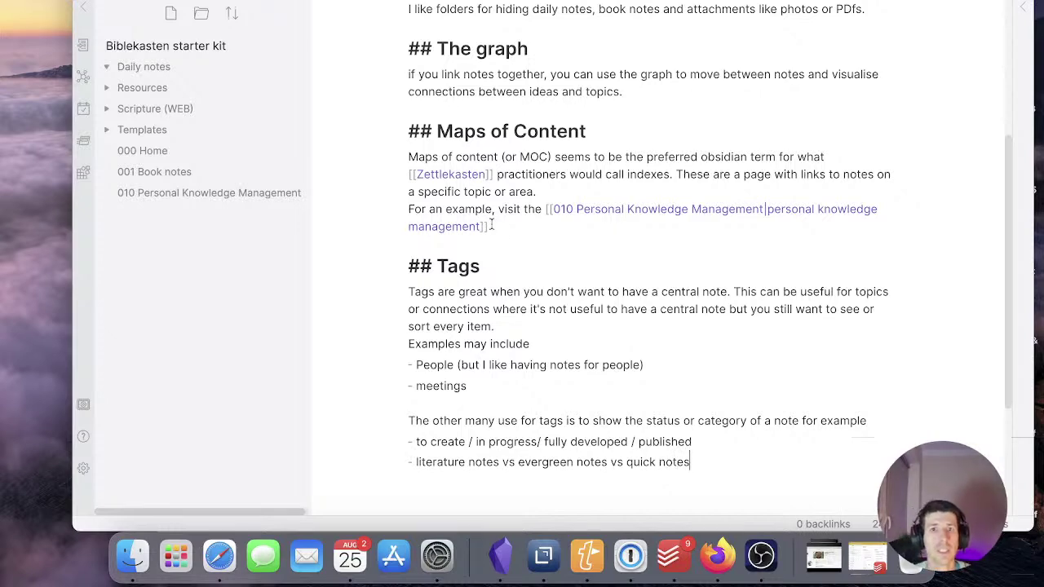
scroll(485, 221, "up", 5)
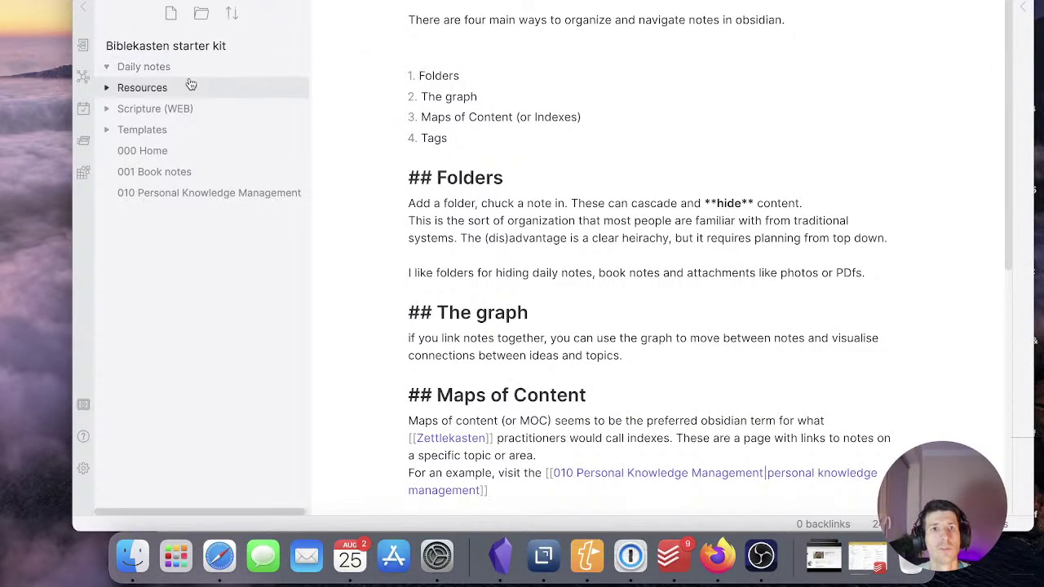
scroll(473, 236, "down", 2)
scroll(475, 235, "down", 3)
scroll(477, 238, "up", 5)
scroll(497, 130, "down", 4)
scroll(497, 140, "up", 4)
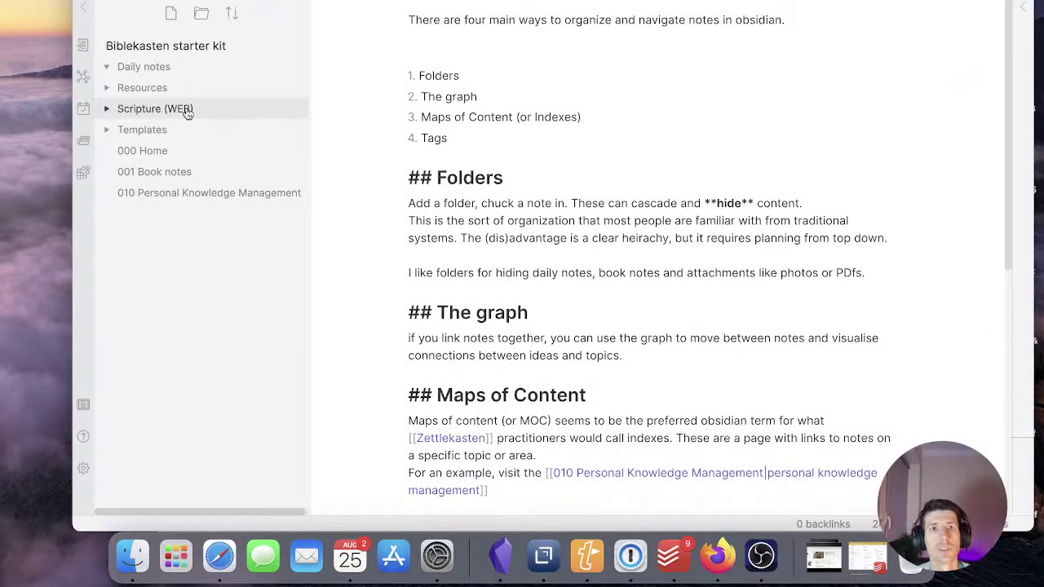
Open the 000 Home note and show its rendered preview in a pane beside the editor
left_click(164, 150)
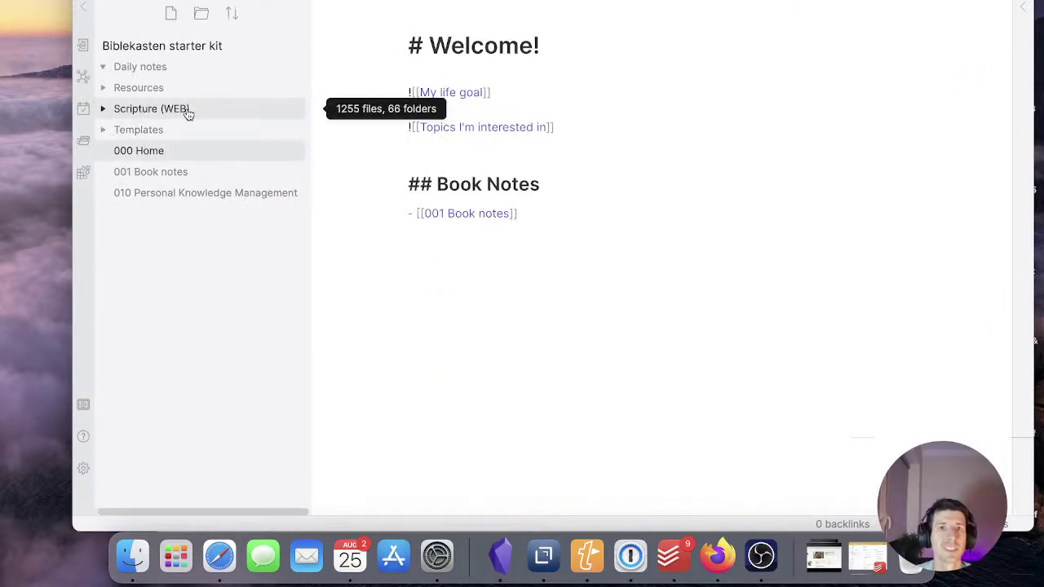
left_click(466, 155)
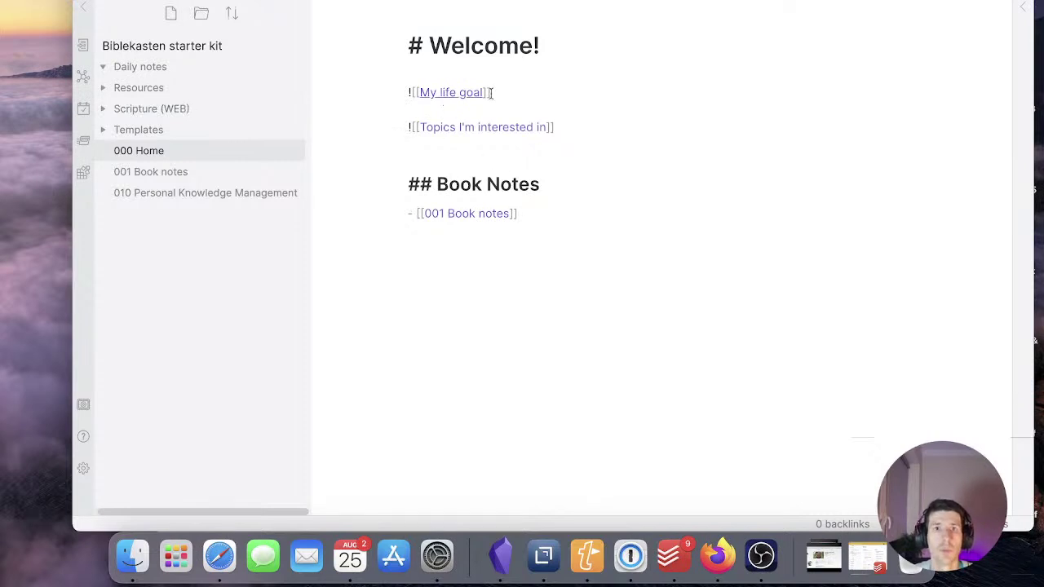
left_click(1019, 8, "super")
left_click(464, 83)
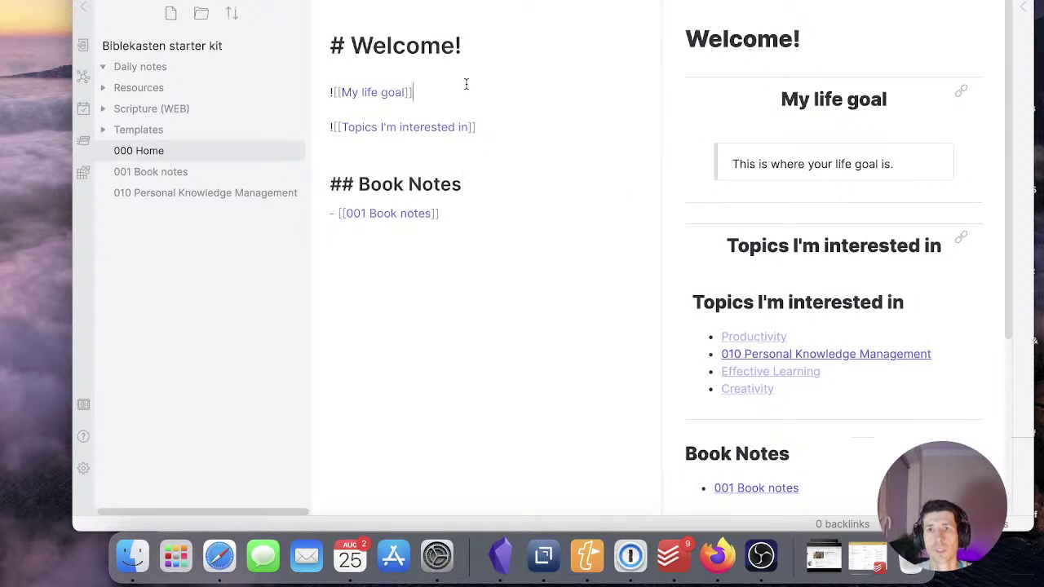
left_click(525, 131)
left_click(490, 149)
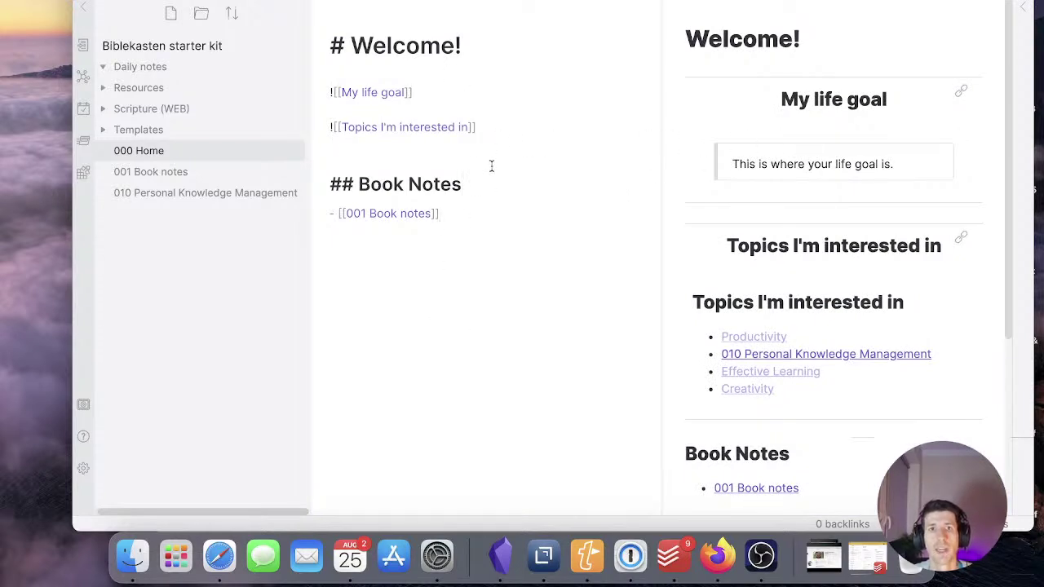
Add a blank line above the Book Notes heading and a second-level heading "Scripture" below the Book Notes list
key("Return")
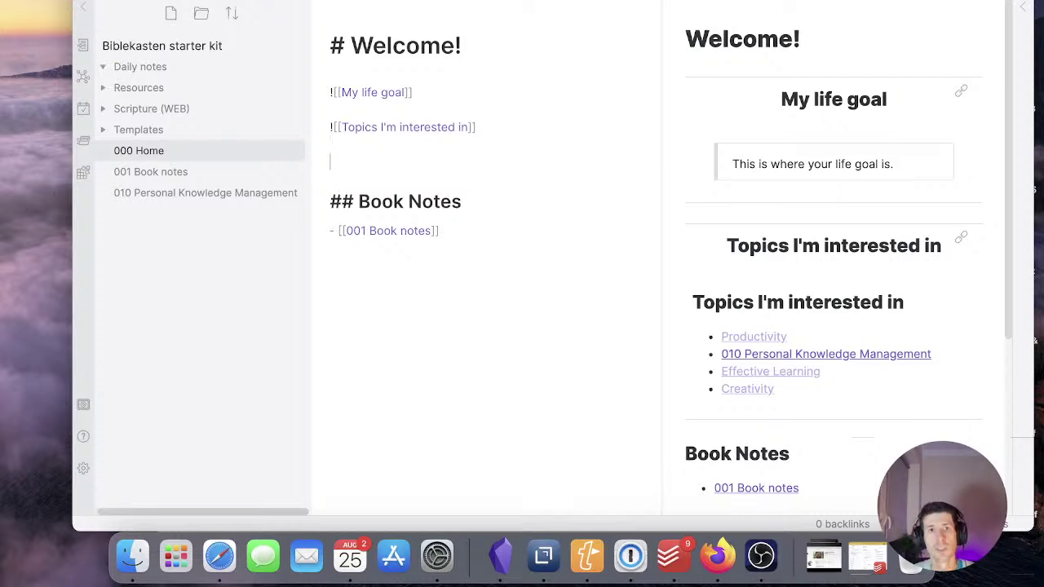
key("Down")
key("Down")
key("Return")
key("Return")
key("Return")
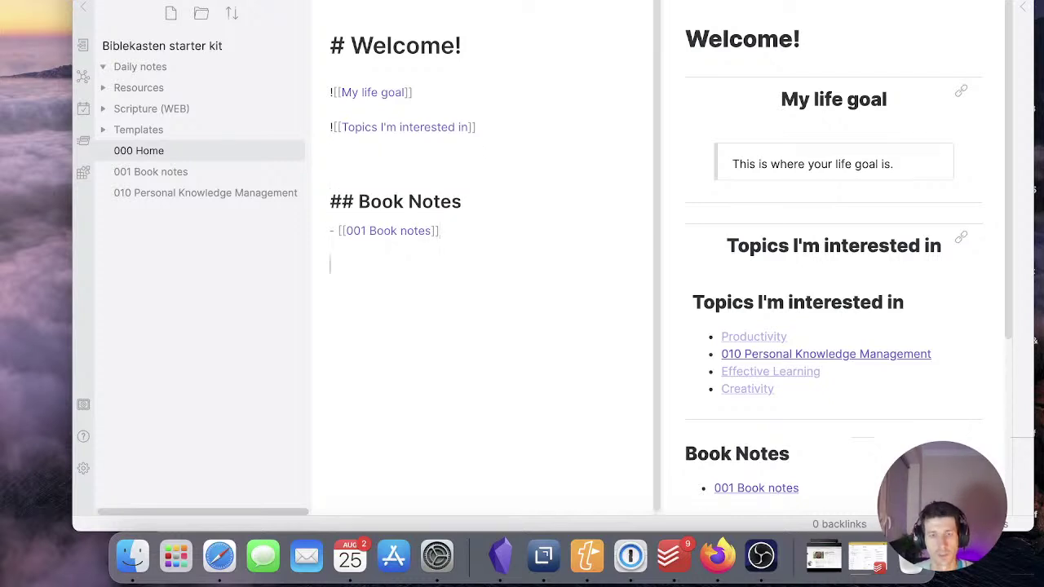
type("## Scriptire")
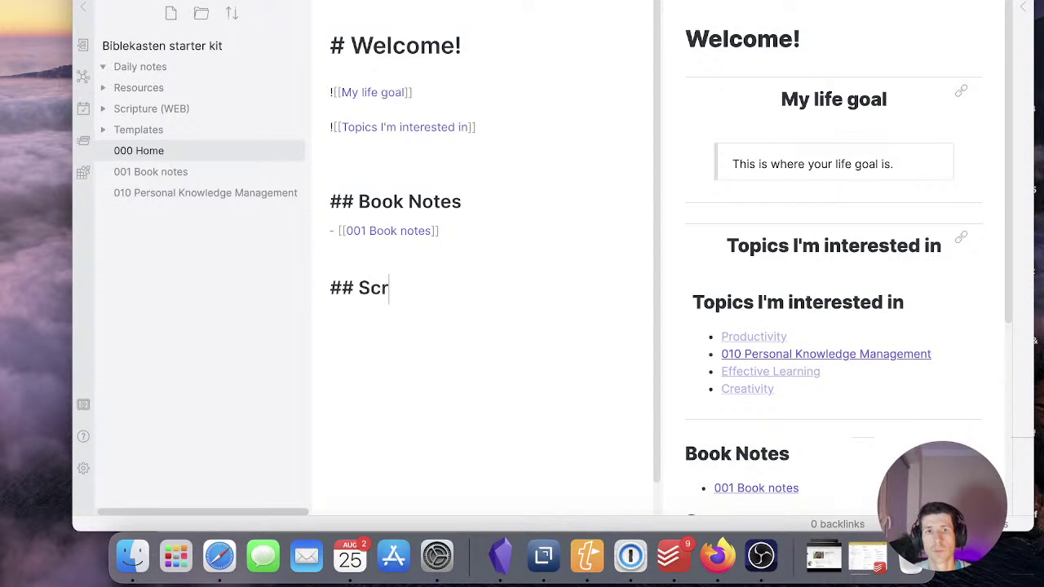
key("BackSpace")
key("BackSpace")
key("BackSpace")
key("BackSpace")
type("ire")
key("BackSpace")
key("BackSpace")
key("BackSpace")
key("BackSpace")
type("ure")
key("Return")
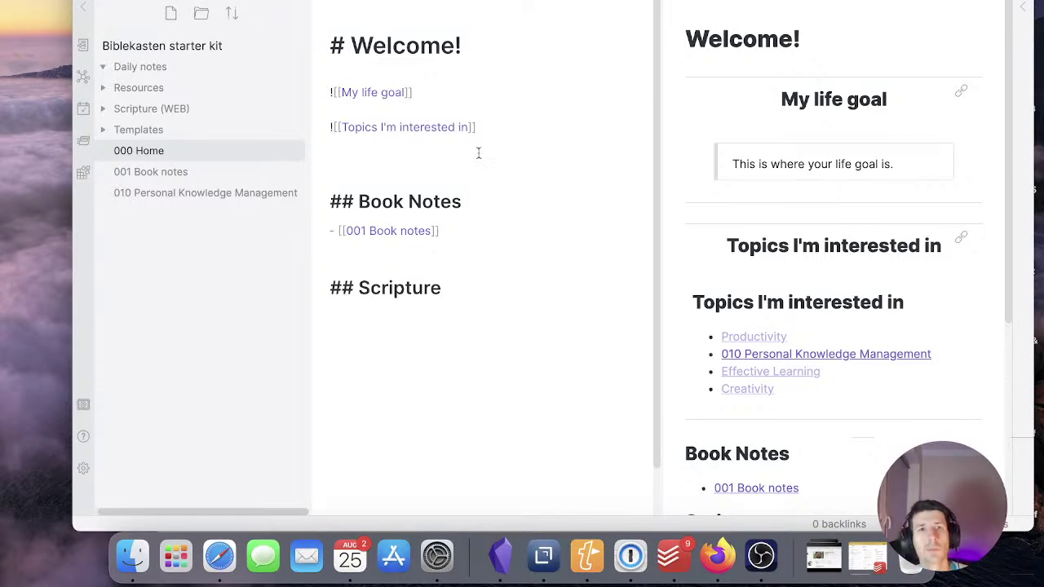
Expand the Scripture (WEB) folder and insert an internal link to "The Bible (WEB)" under the Scripture heading
left_click(181, 129)
left_click(187, 108)
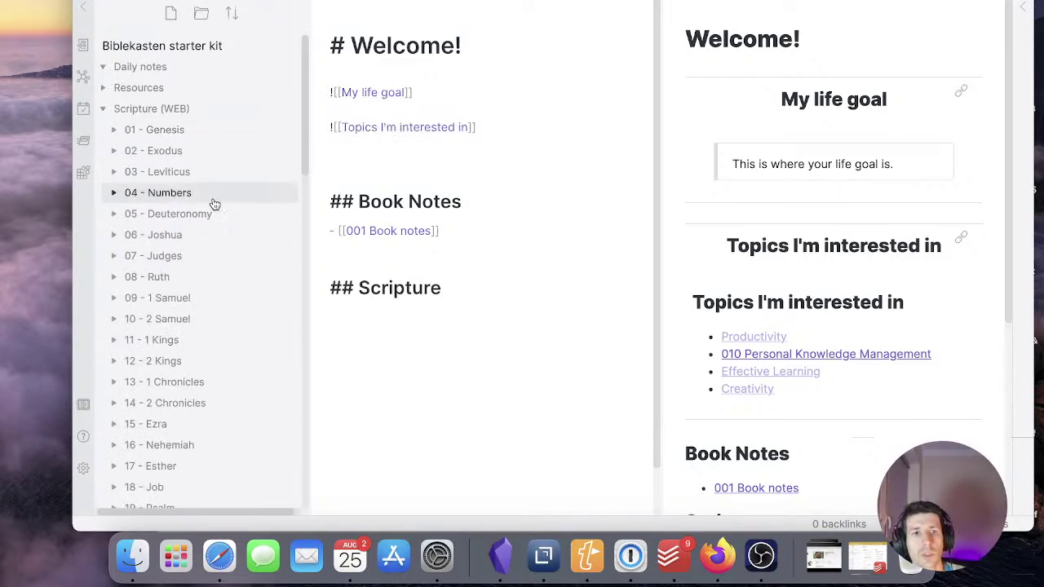
scroll(215, 202, "down", 15)
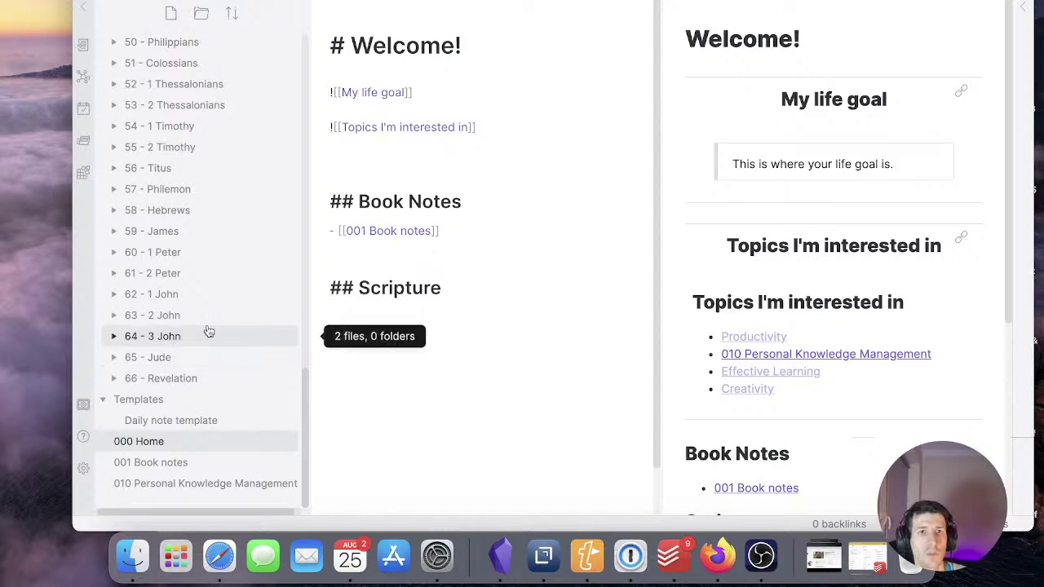
left_click(420, 315)
type("[[")
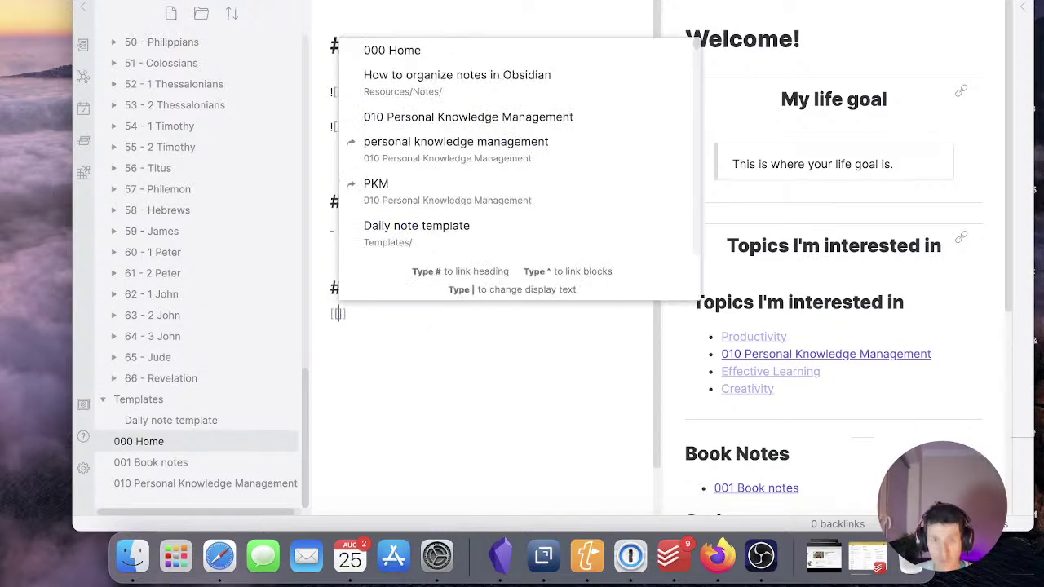
type("scripture")
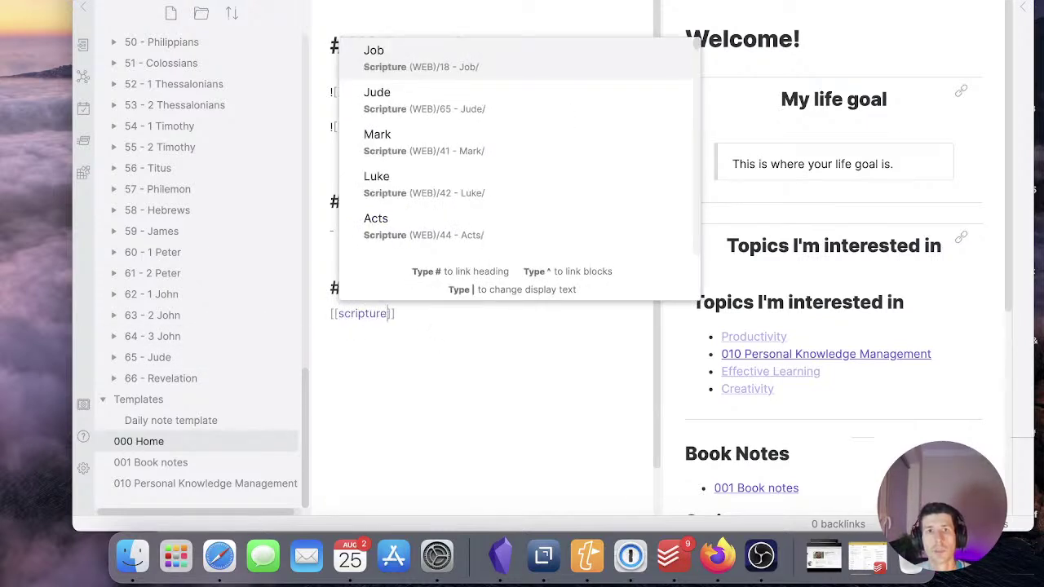
key("alt+shift+Left")
key("BackSpace")
type("Scripture")
key("alt+shift+Left")
type("Bible")
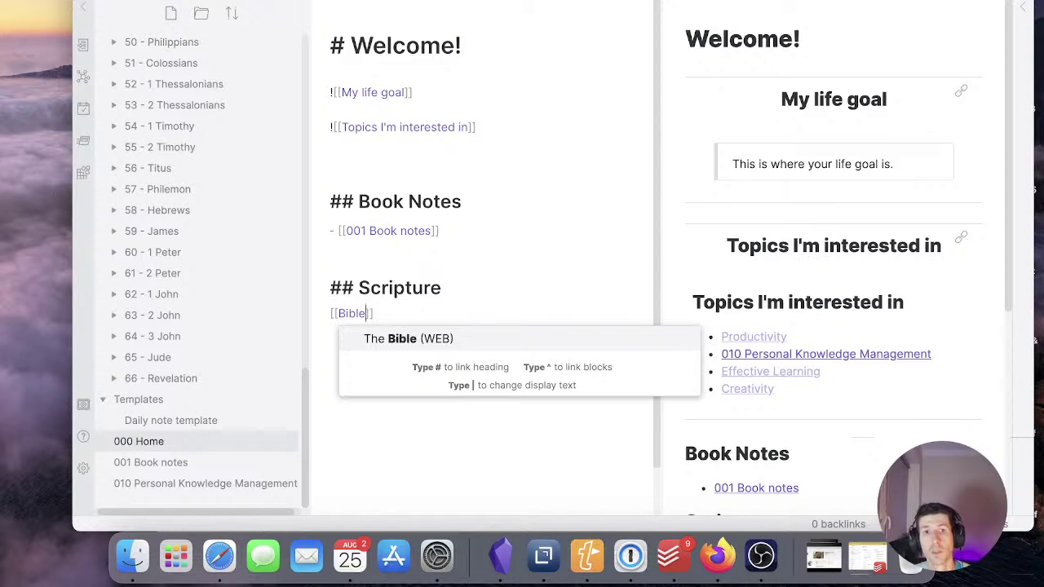
left_click(449, 343)
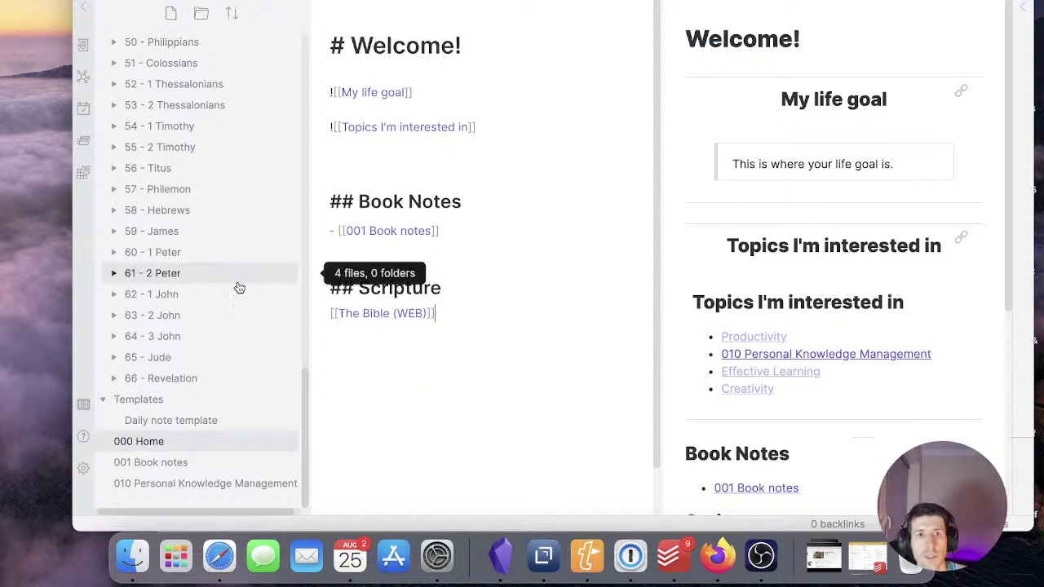
Create the missing note "The Bible (WEB)" by following its link in the Home note
mouse_move(404, 305)
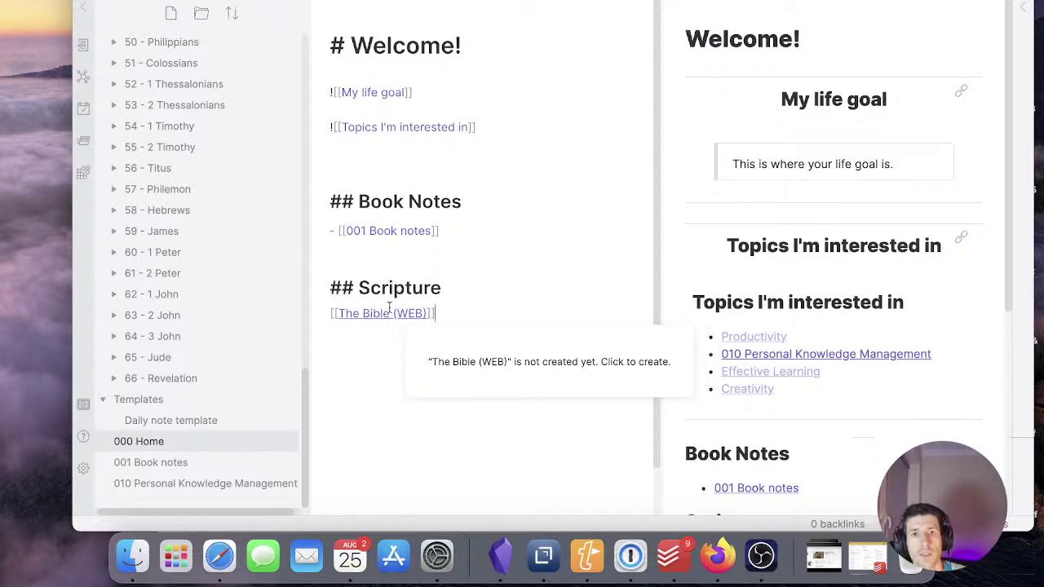
scroll(187, 286, "up", 10)
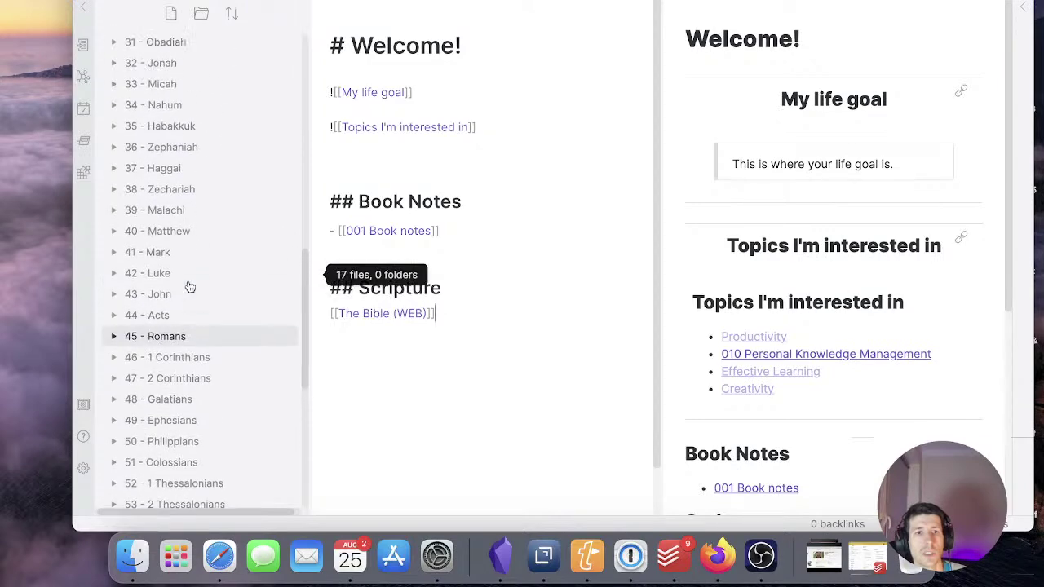
scroll(189, 287, "up", 20)
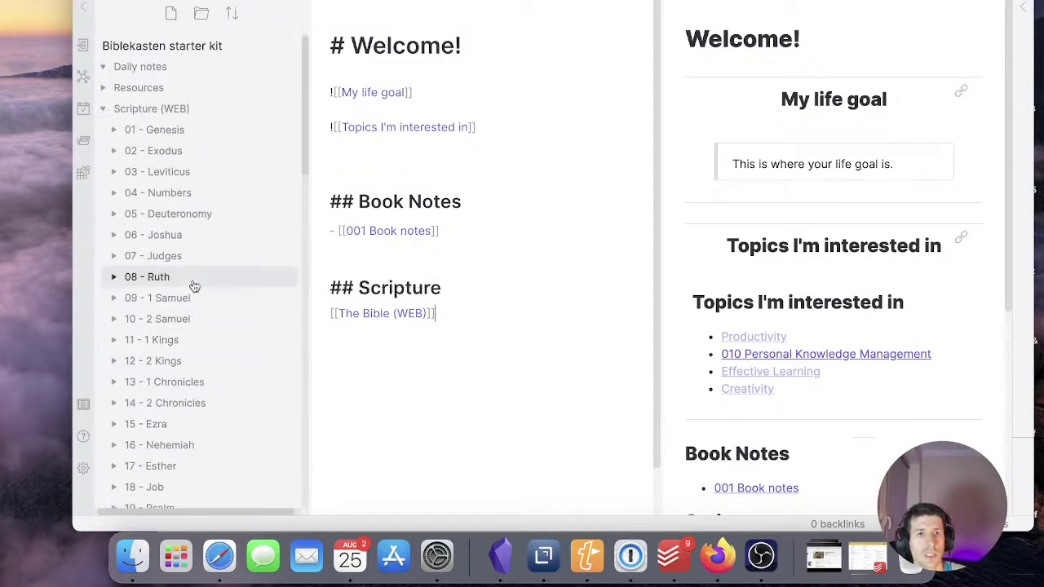
scroll(194, 285, "down", 20)
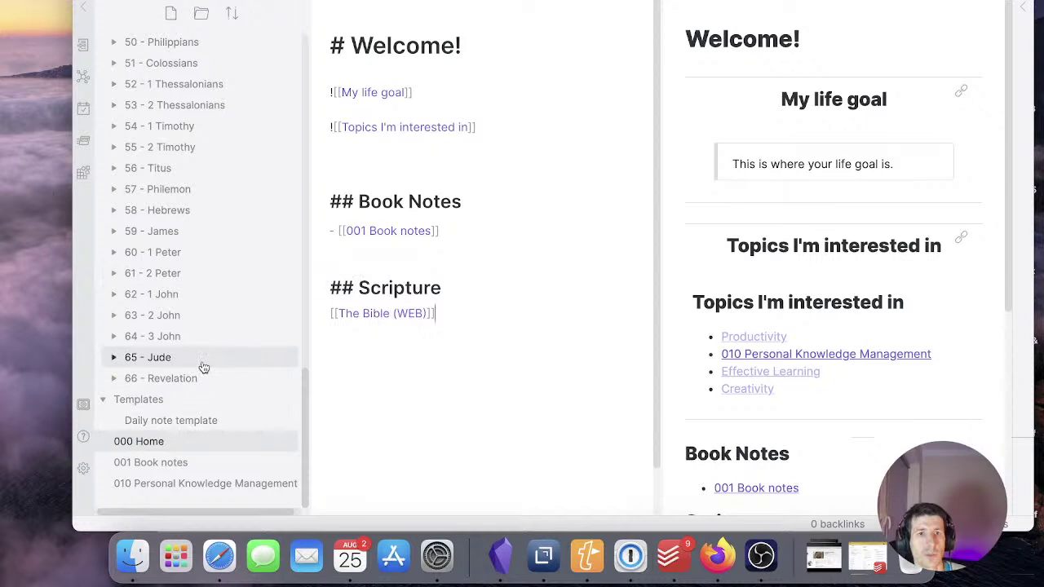
left_click(359, 317, "super")
scroll(229, 342, "down", 1)
left_click_drag(185, 487, 214, 483)
left_click(500, 253)
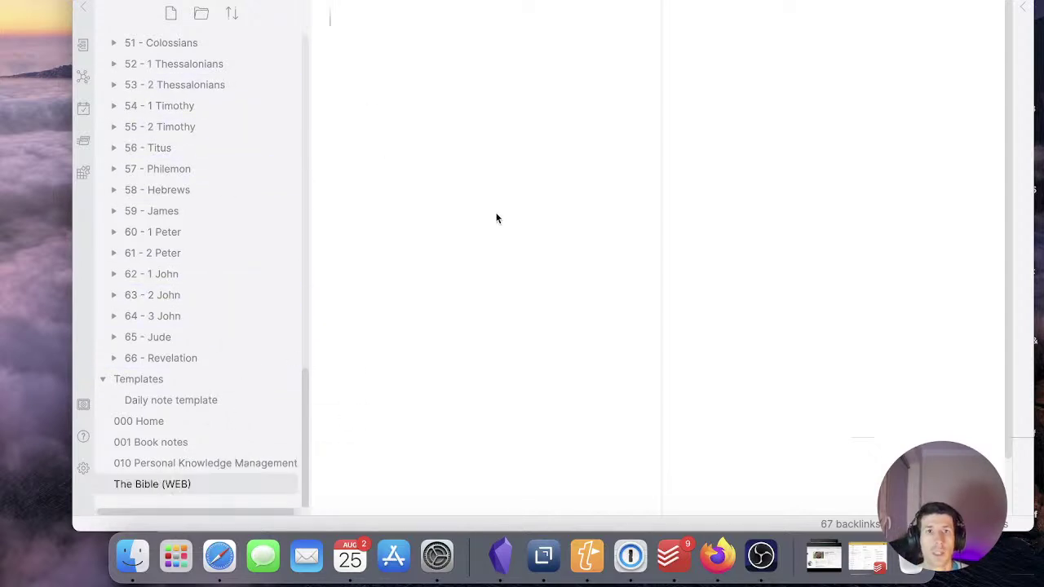
Move the The Bible (WEB) note into the Scripture (WEB) folder with the move file command
key("super+p")
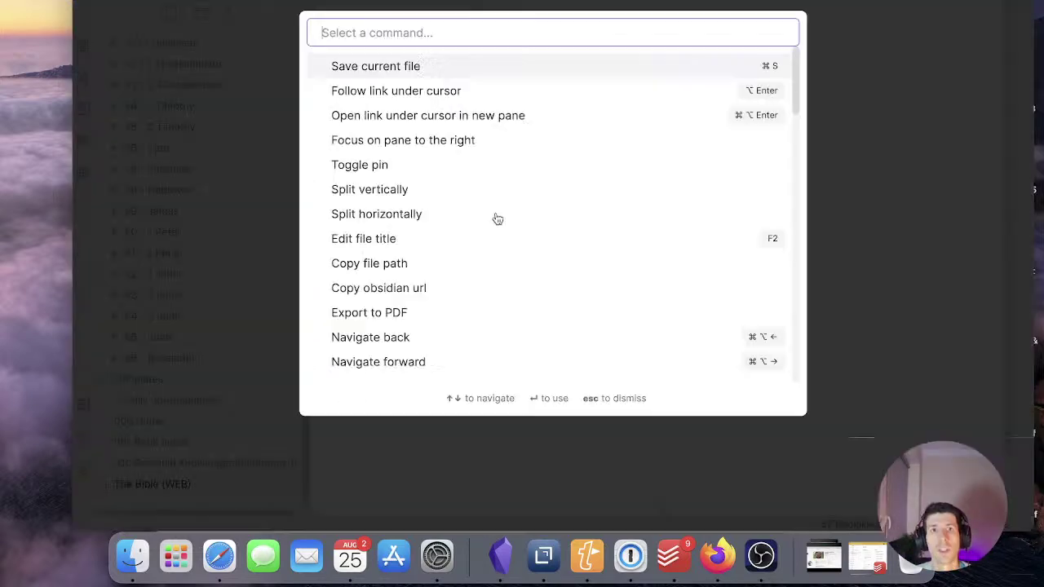
type("move")
key("Return")
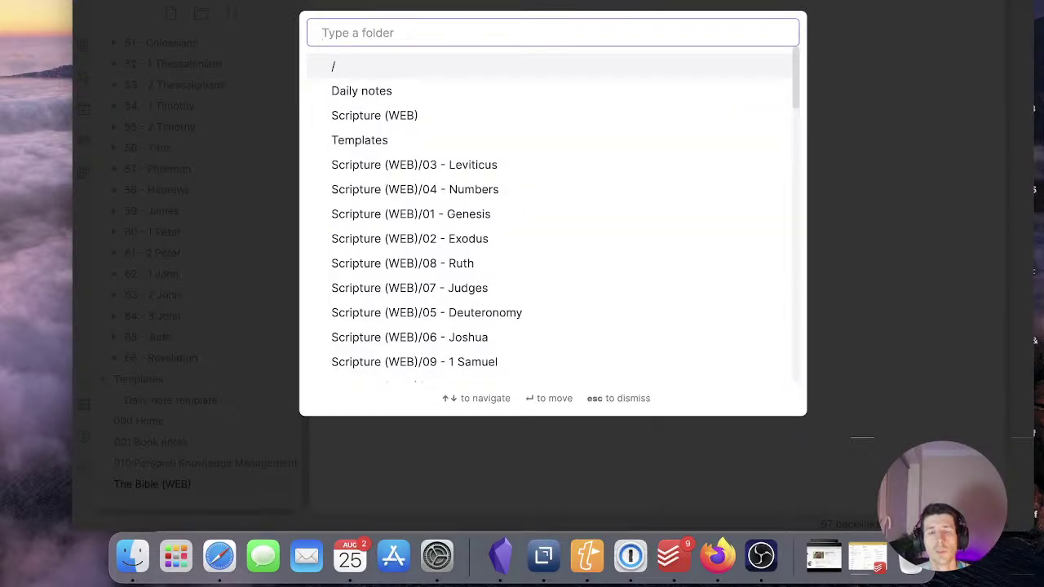
key("Down")
key("Down")
key("Return")
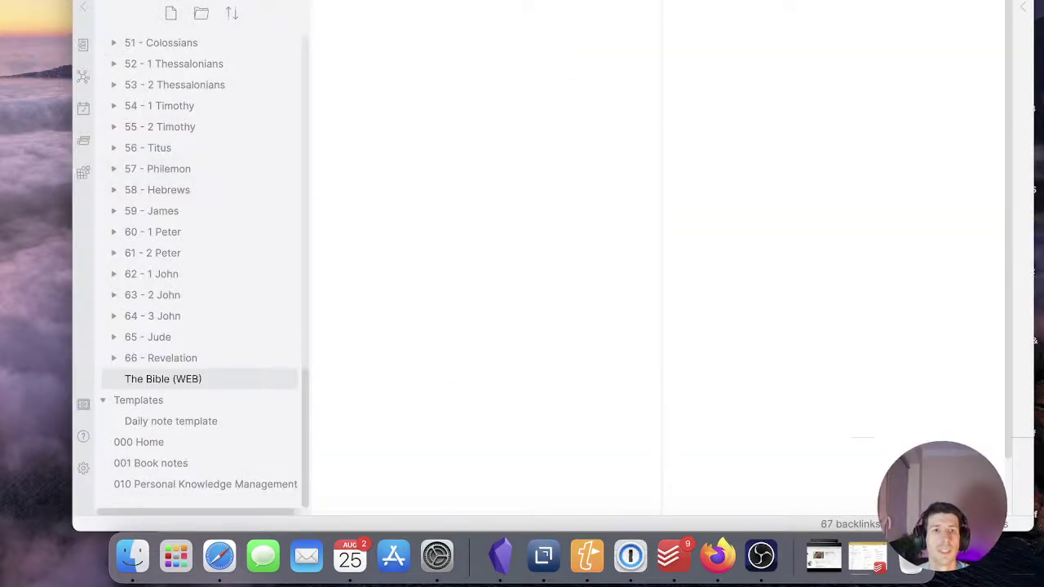
Look through the chapter notes inside the 01 - Genesis folder, then collapse the folder again
scroll(191, 231, "up", 10)
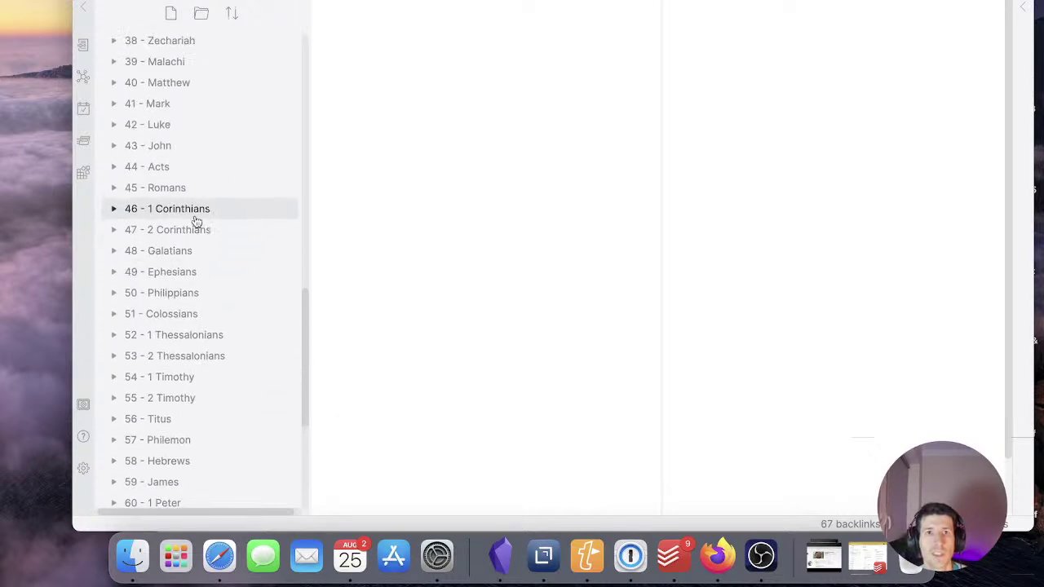
scroll(245, 182, "up", 8)
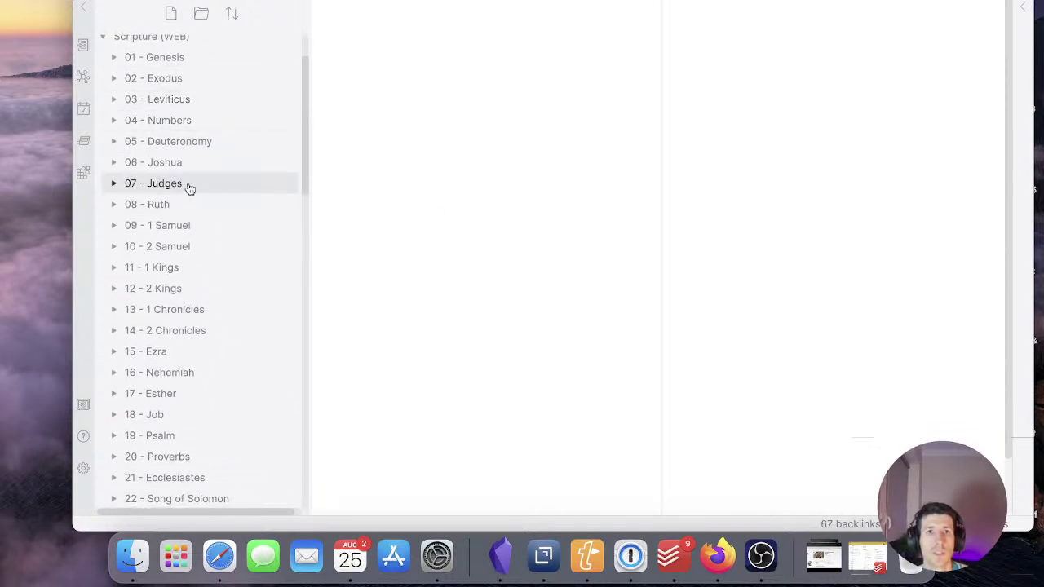
left_click(176, 65)
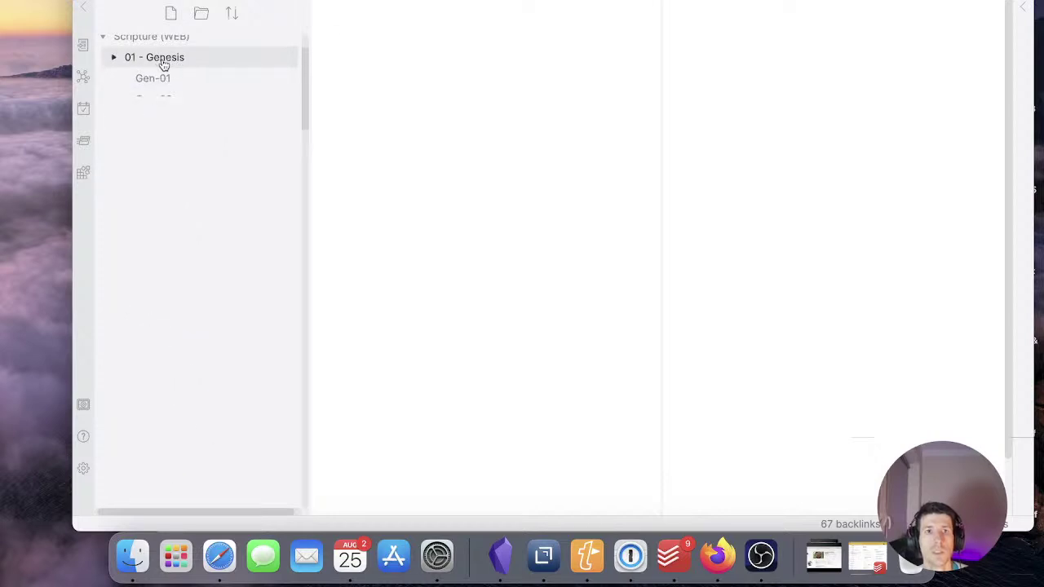
scroll(174, 86, "down", 15)
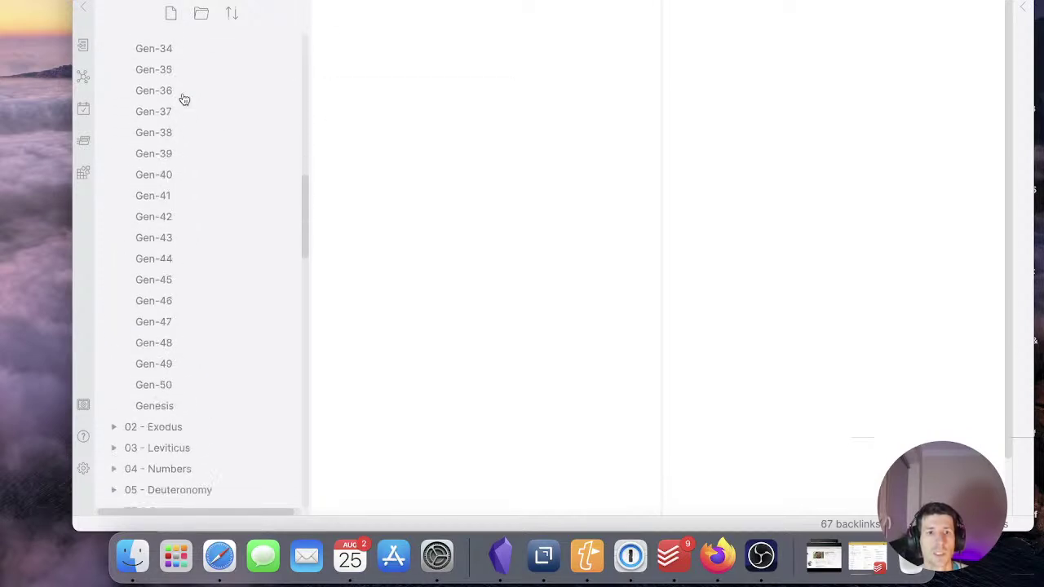
scroll(183, 96, "up", 13)
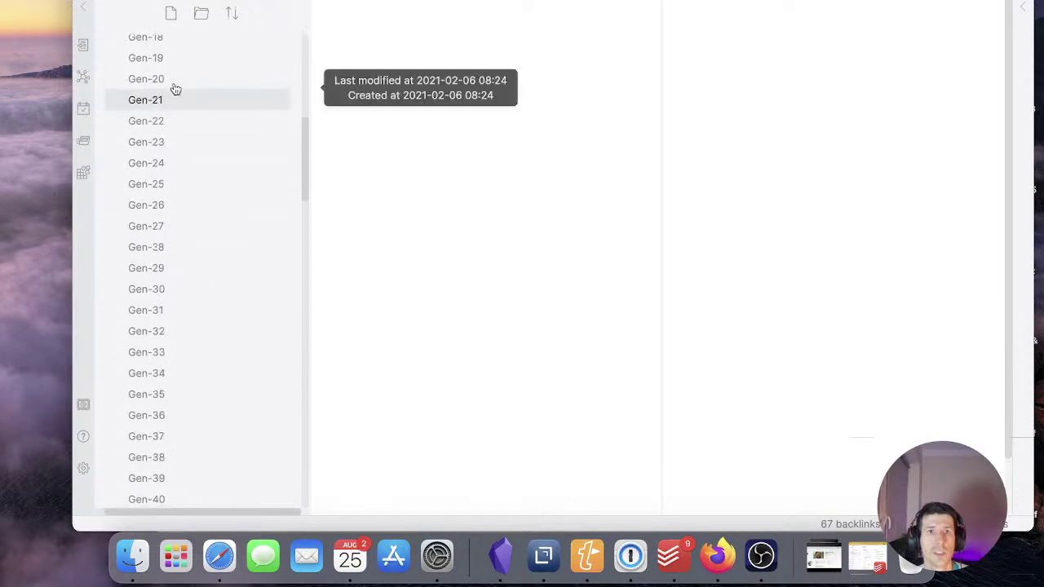
scroll(174, 88, "up", 5)
left_click(214, 130)
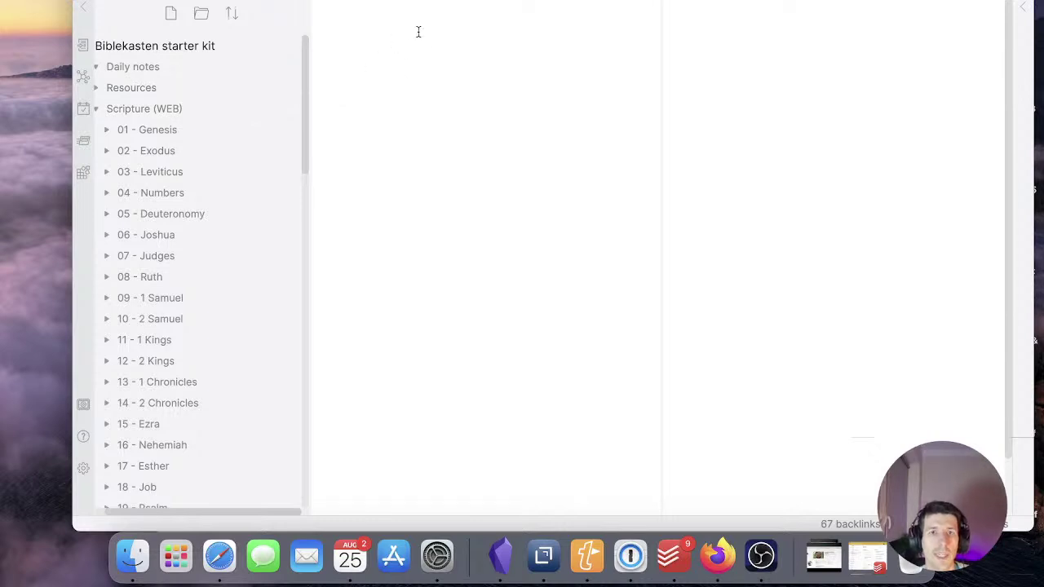
Write a bulleted list with internal links to Genesis and Exodus in The Bible (WEB) note
type("- [[Genes")
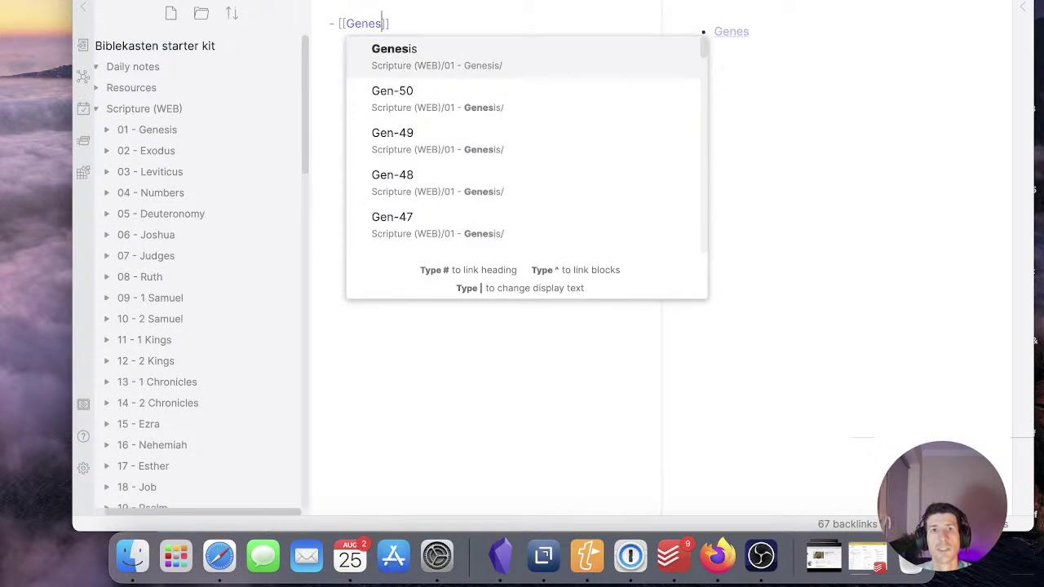
key("Return")
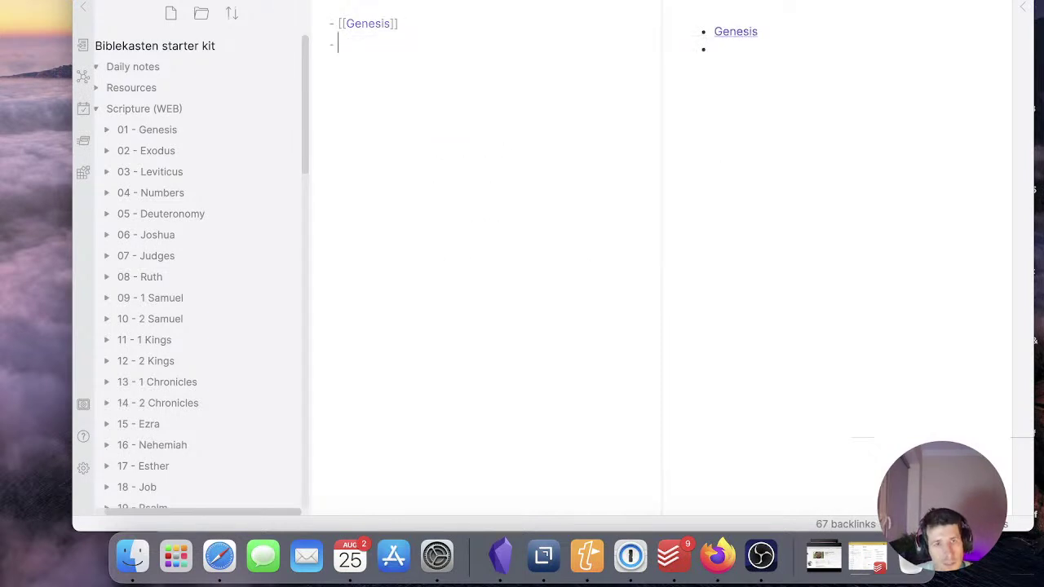
type("Ex")
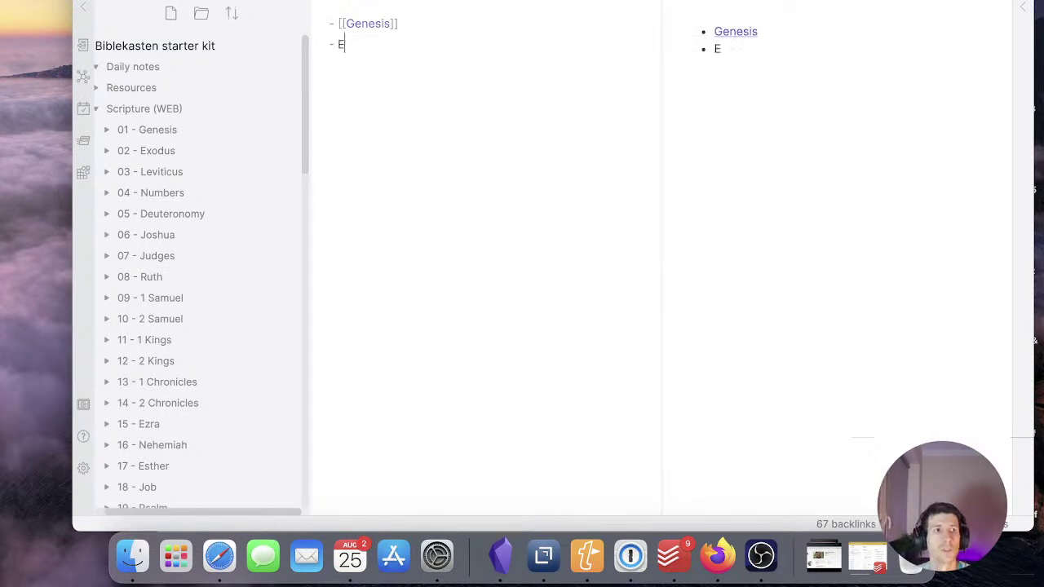
key("BackSpace")
key("BackSpace")
type("pp")
key("BackSpace")
key("BackSpace")
type("[[Exod")
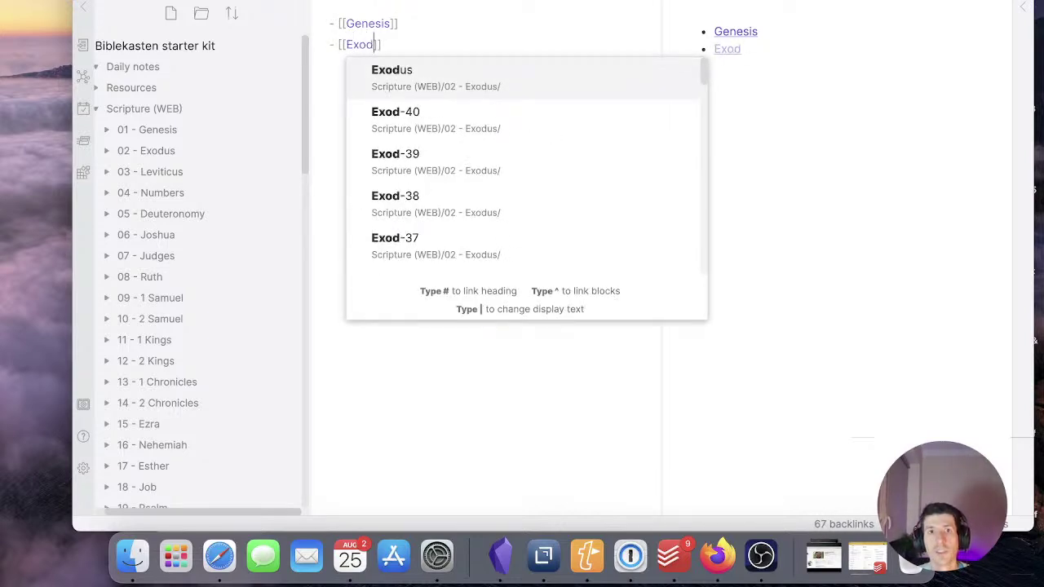
key("Return")
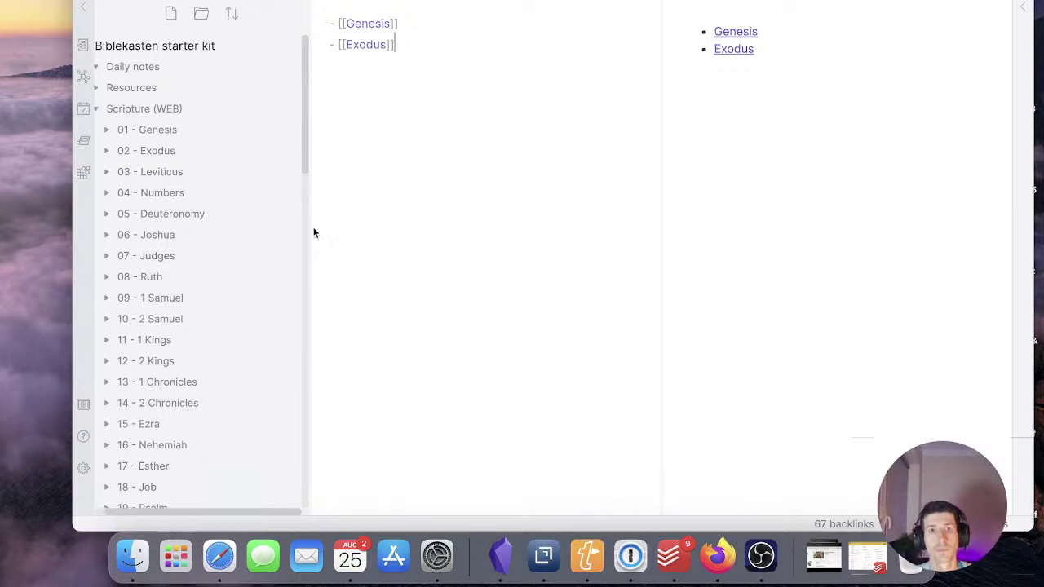
Replace the bulleted links with the copied numbered lists of Bible books from Genesis to Revelation
left_click_drag(490, 98, 325, 0)
key("super+v")
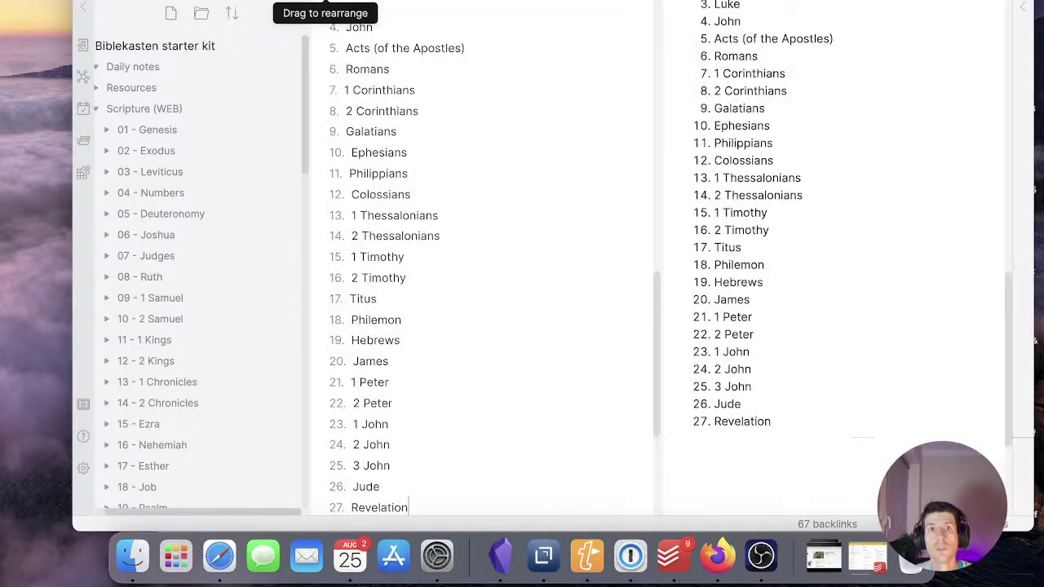
scroll(469, 119, "down", 3)
scroll(473, 123, "up", 14)
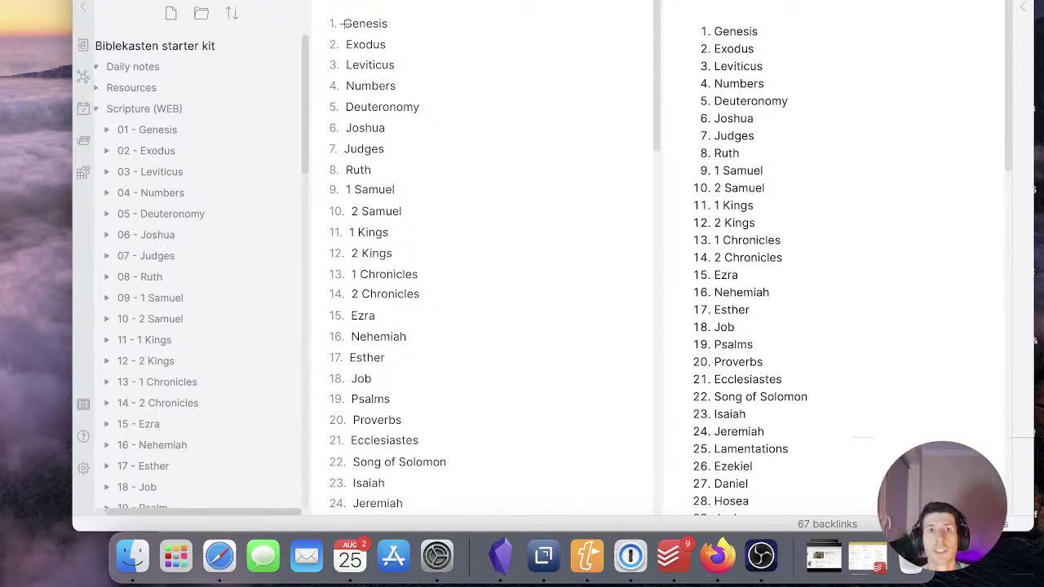
Place a text cursor before every Old Testament book name in the numbered list, from Genesis through Malachi
left_click(346, 45, "alt")
left_click(346, 66, "alt")
left_click(346, 85, "alt")
left_click(346, 107, "alt")
left_click(346, 128, "alt")
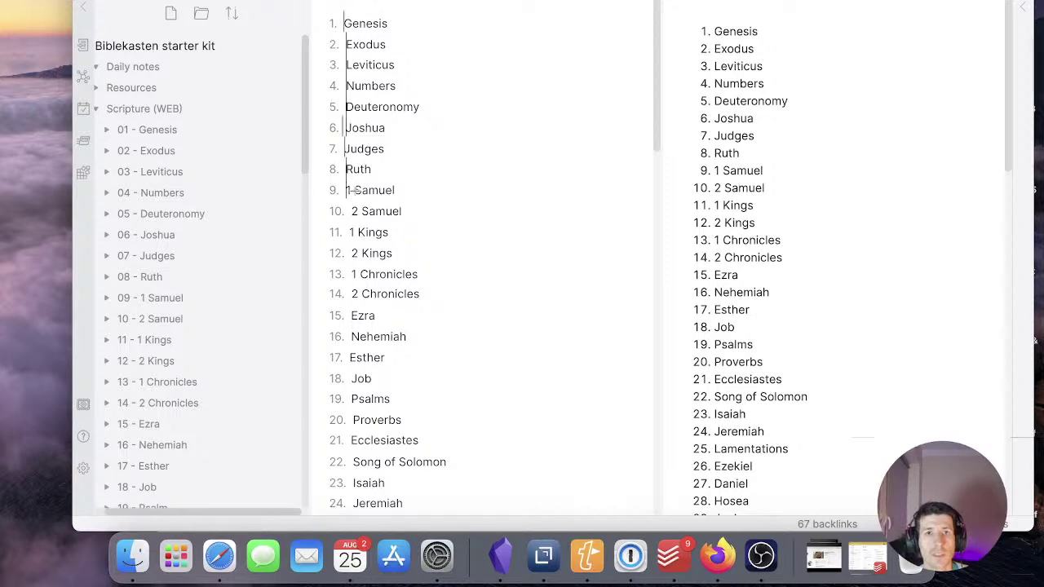
left_click(351, 211, "super")
left_click(350, 232, "super")
left_click(350, 254, "super")
left_click(351, 274, "super")
scroll(354, 270, "down", 2)
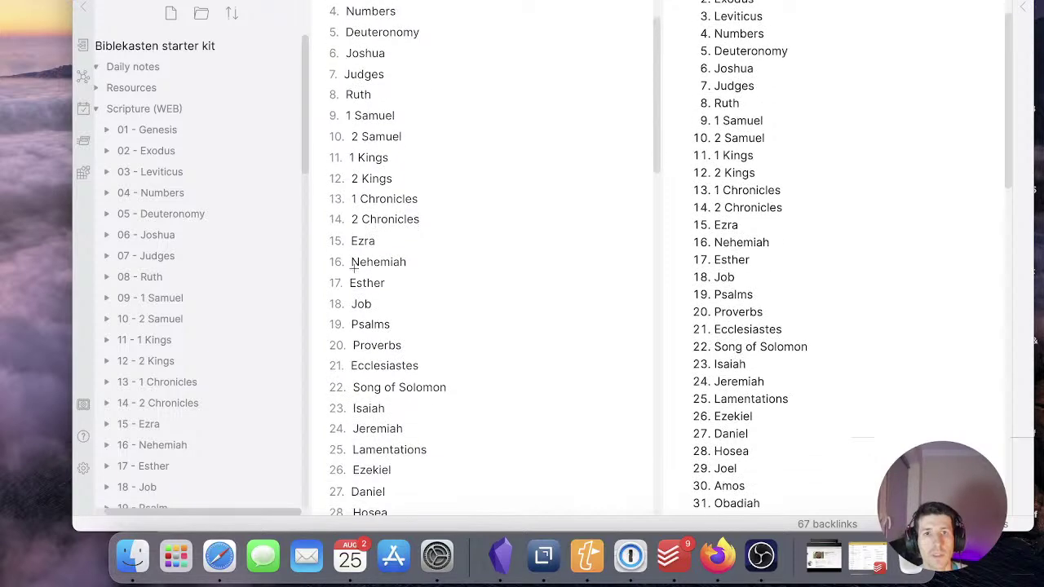
scroll(354, 267, "down", 1)
left_click(351, 210, "super")
left_click(351, 232, "super")
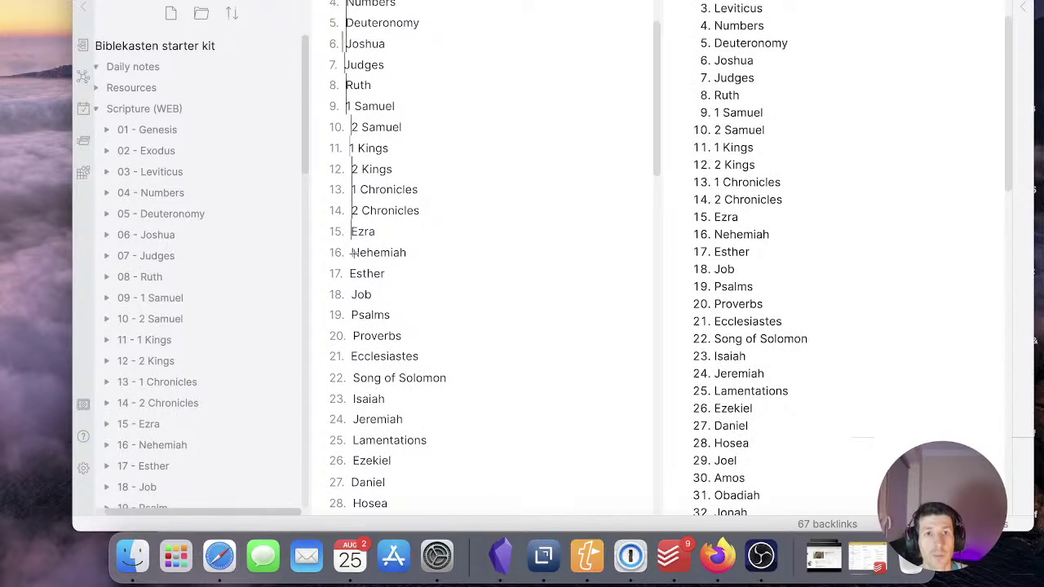
left_click(351, 274, "alt")
left_click(352, 294, "alt")
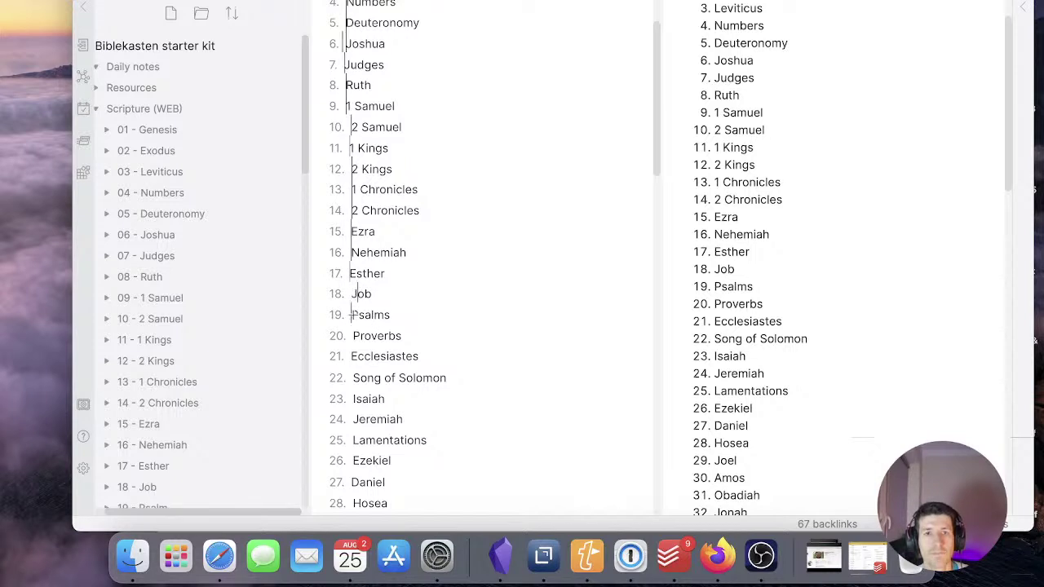
scroll(356, 314, "up", 3)
scroll(355, 390, "down", 5)
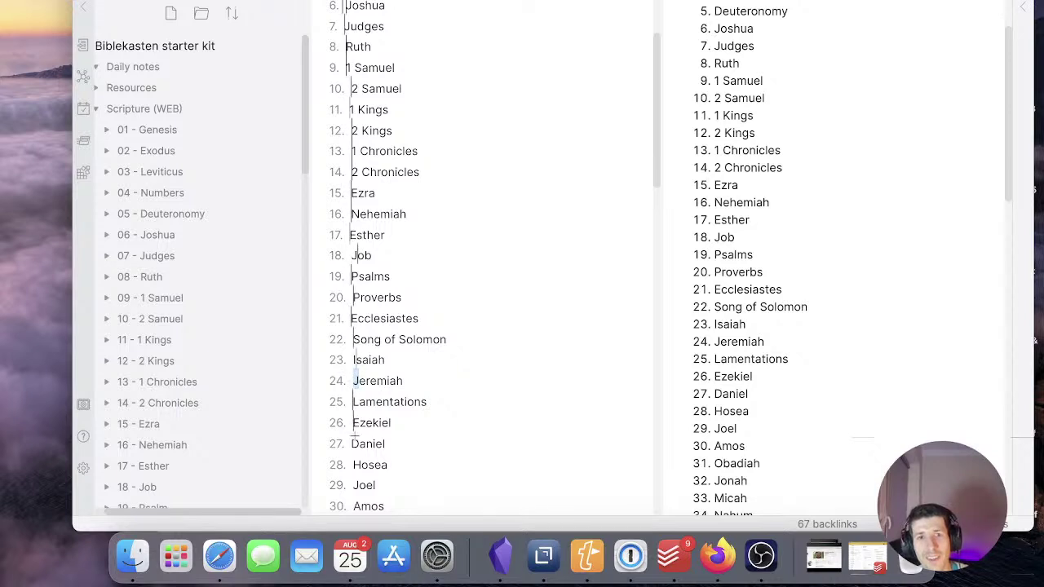
scroll(349, 444, "down", 3)
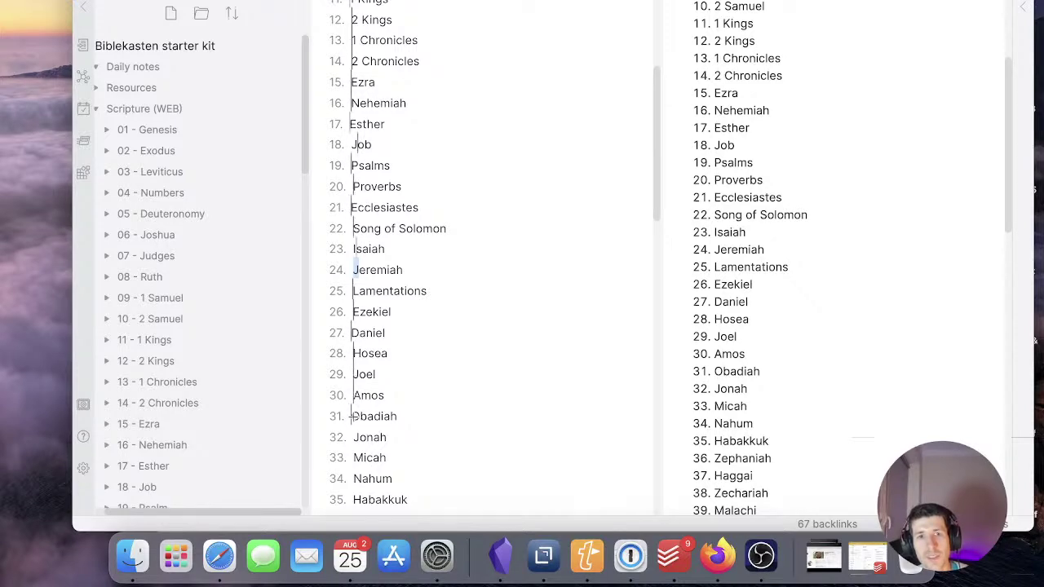
scroll(354, 416, "down", 2)
scroll(354, 416, "down", 1)
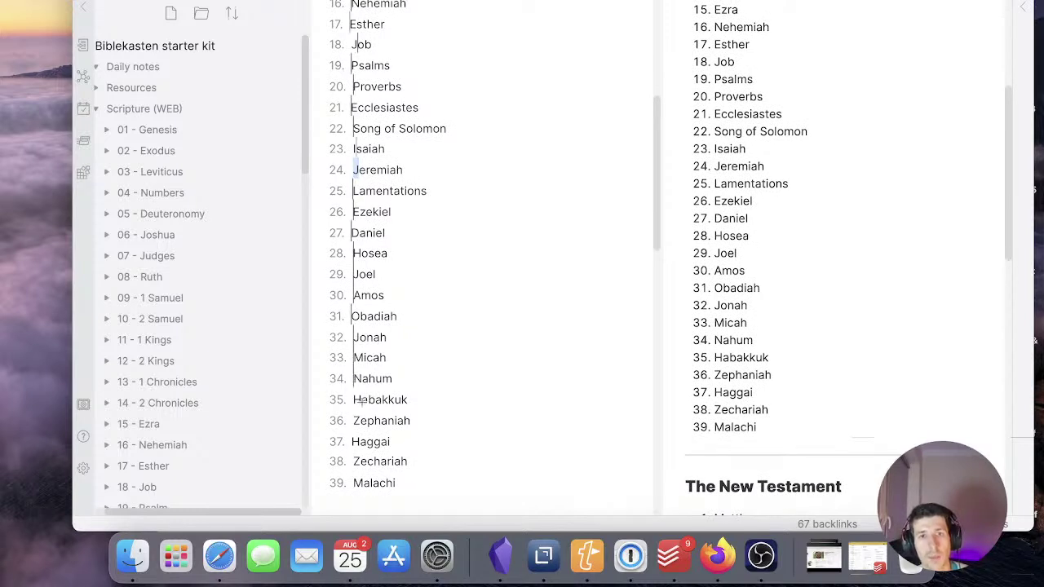
scroll(352, 440, "down", 1)
scroll(352, 441, "down", 5)
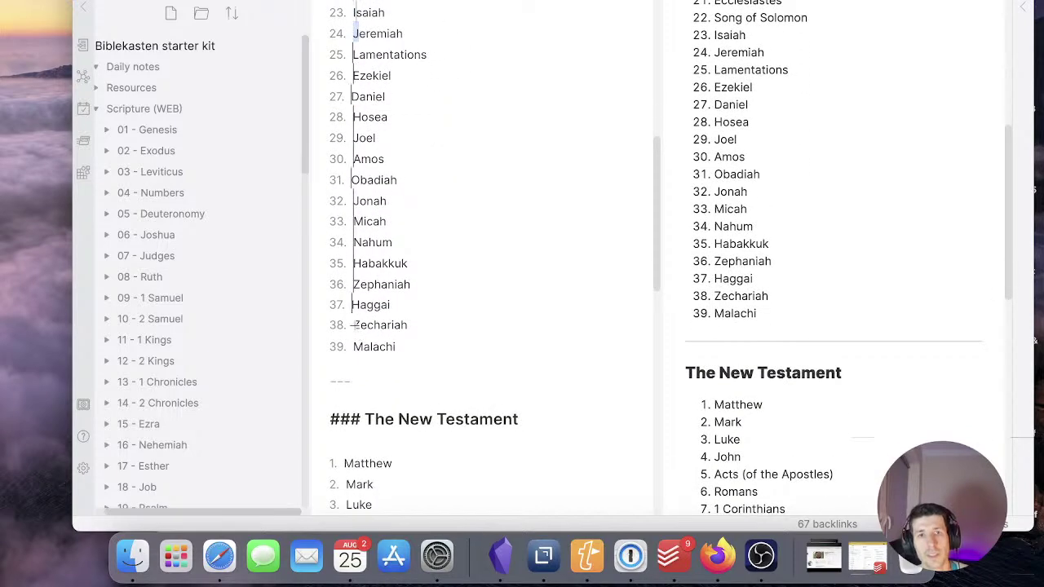
Add further text cursors before every New Testament book name, from Matthew through Revelation
scroll(345, 349, "down", 5)
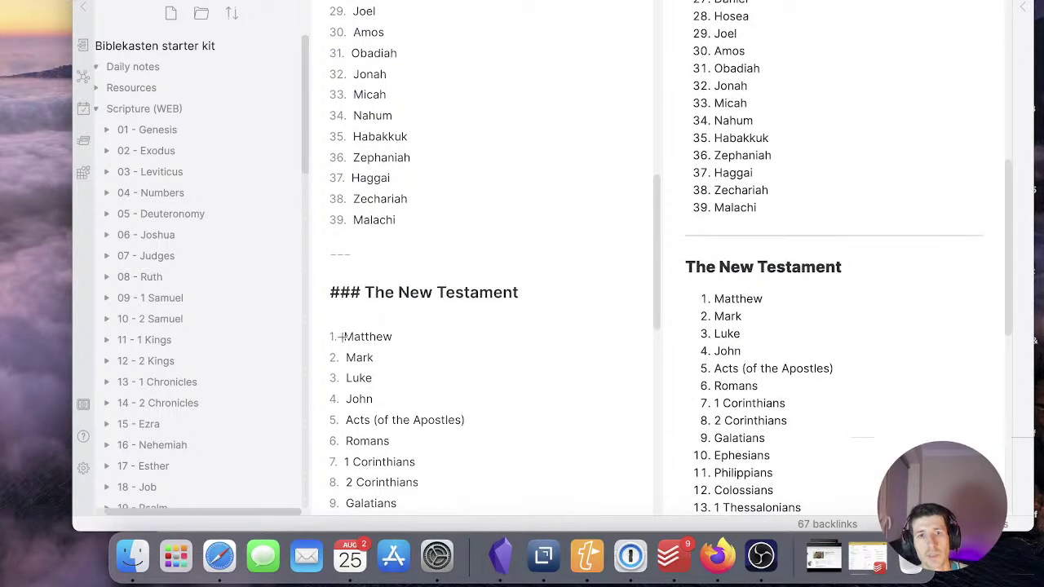
left_click(346, 357, "alt")
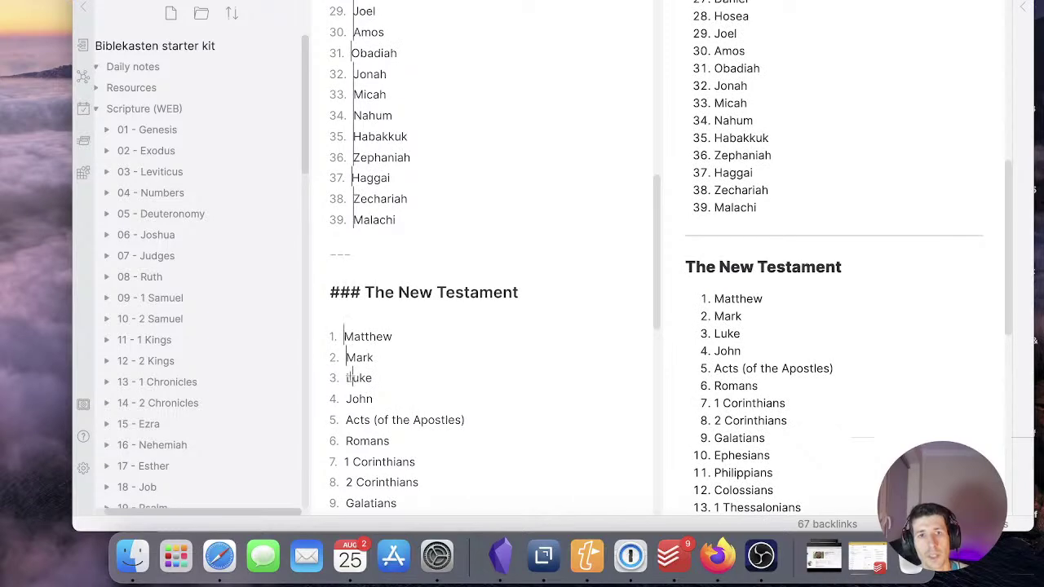
scroll(348, 377, "down", 4)
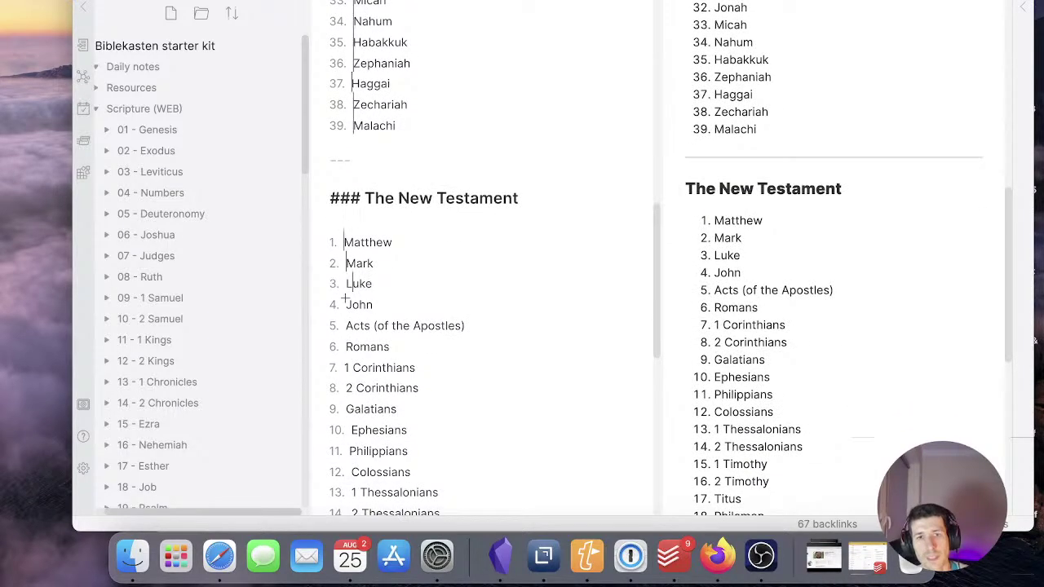
left_click(347, 304, "alt")
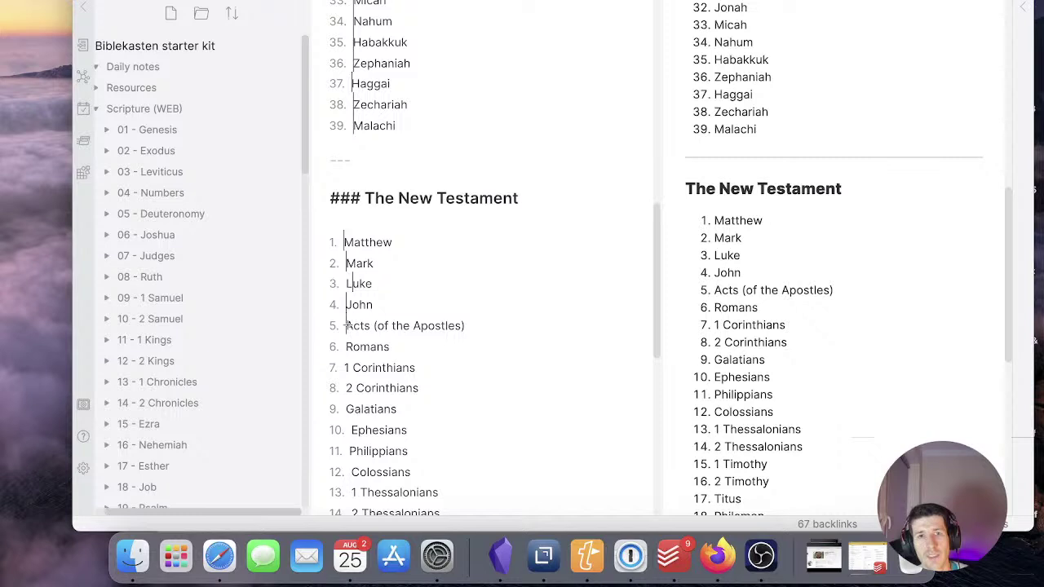
left_click(347, 348, "alt")
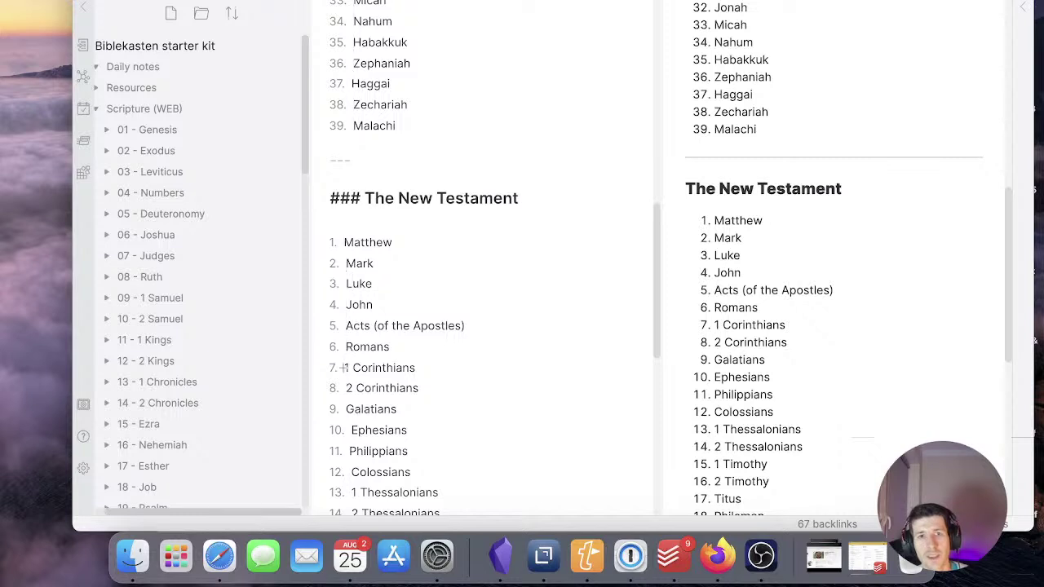
left_click(346, 367, "alt")
scroll(346, 368, "down", 5)
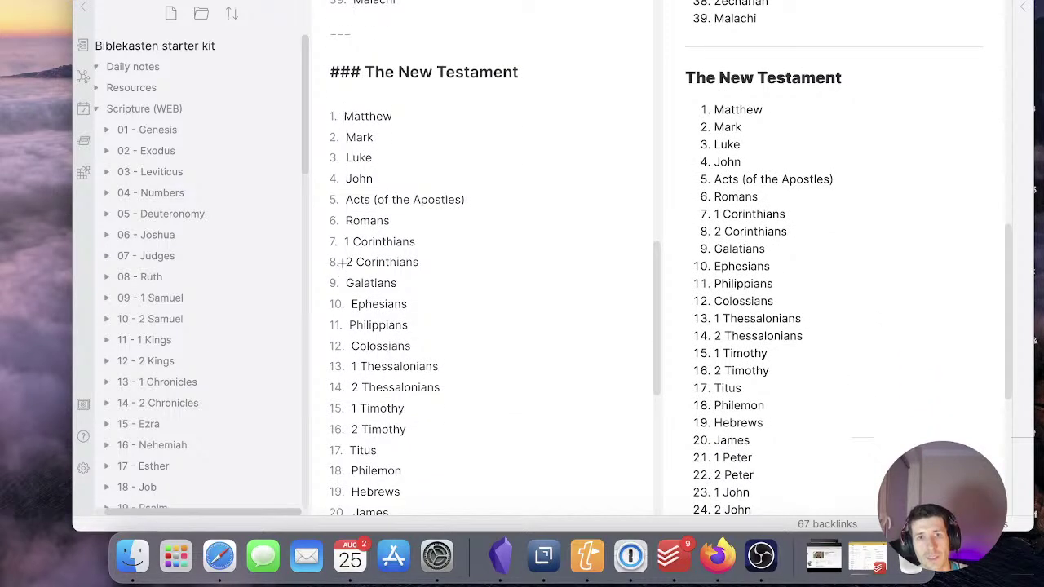
left_click(346, 280, "alt")
left_click(351, 302, "alt")
left_click(348, 324, "alt")
scroll(349, 326, "down", 4)
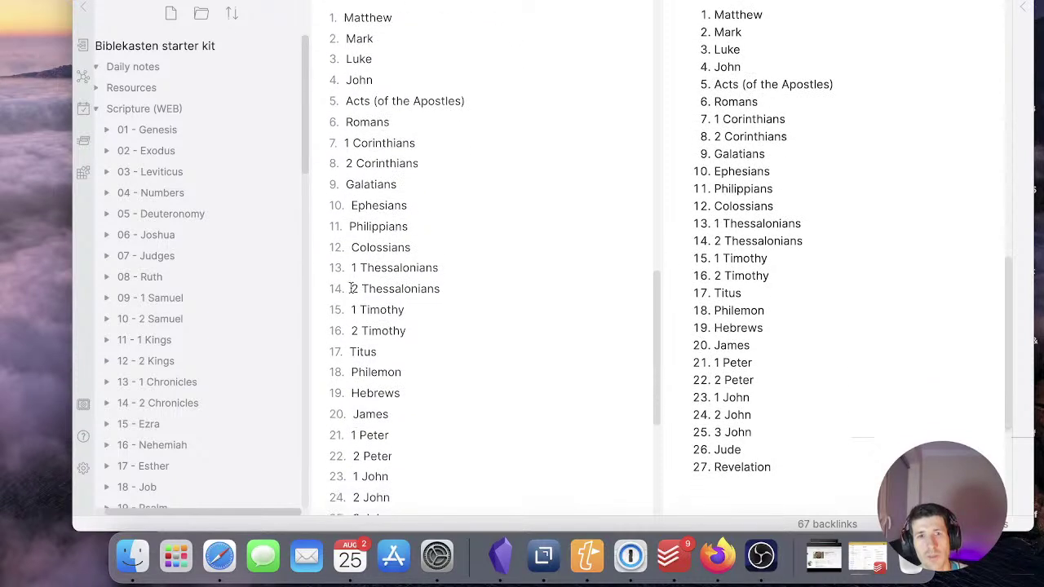
left_click(350, 246, "alt")
left_click(351, 267, "alt")
scroll(358, 274, "down", 3)
left_click(351, 213, "alt")
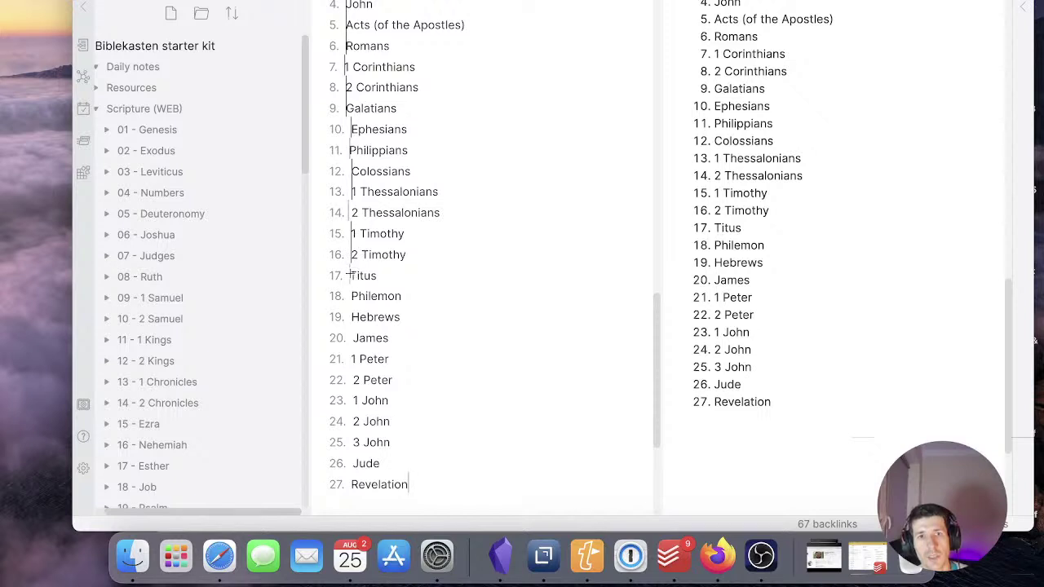
left_click(350, 317, "alt")
left_click(353, 338, "alt")
left_click(351, 359, "alt")
left_click(353, 379, "alt")
left_click(353, 400, "alt")
left_click(352, 422, "alt")
left_click(353, 441, "alt")
left_click(353, 463, "alt")
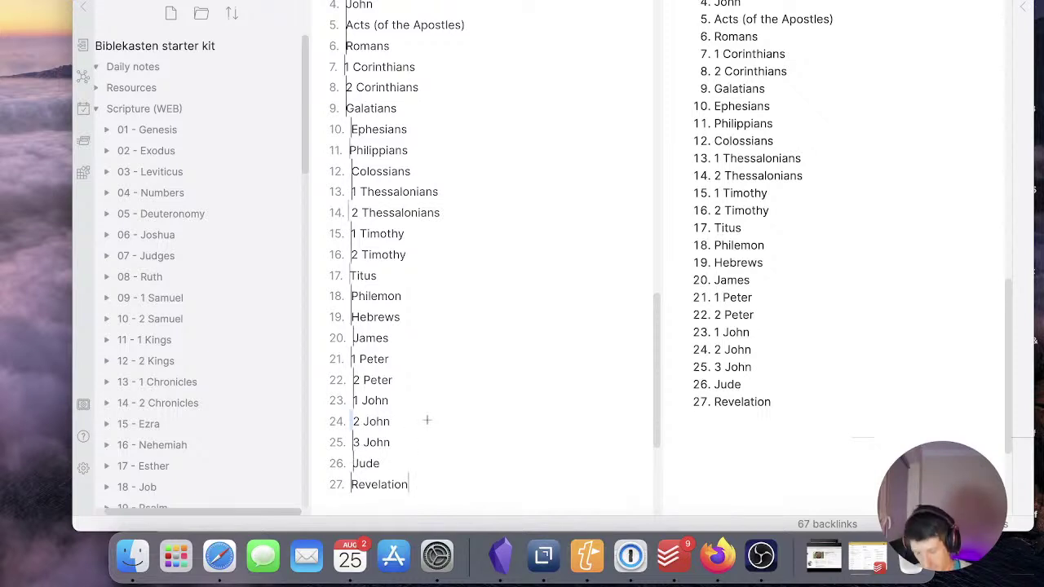
Extend the selection at every cursor by two words and enclose the selected text in double square brackets
key("alt+shift+Right")
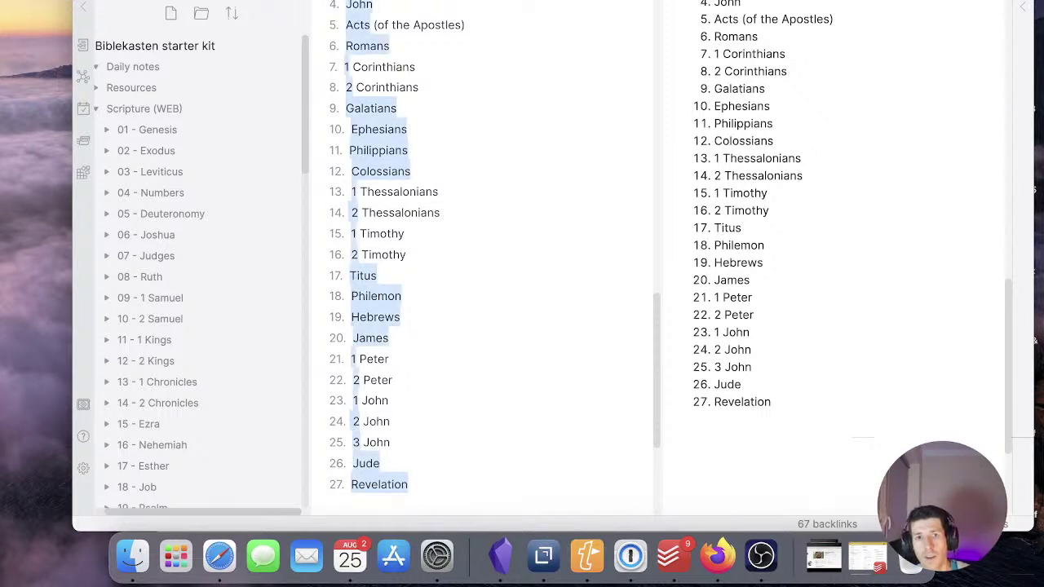
key("alt+shift+Right")
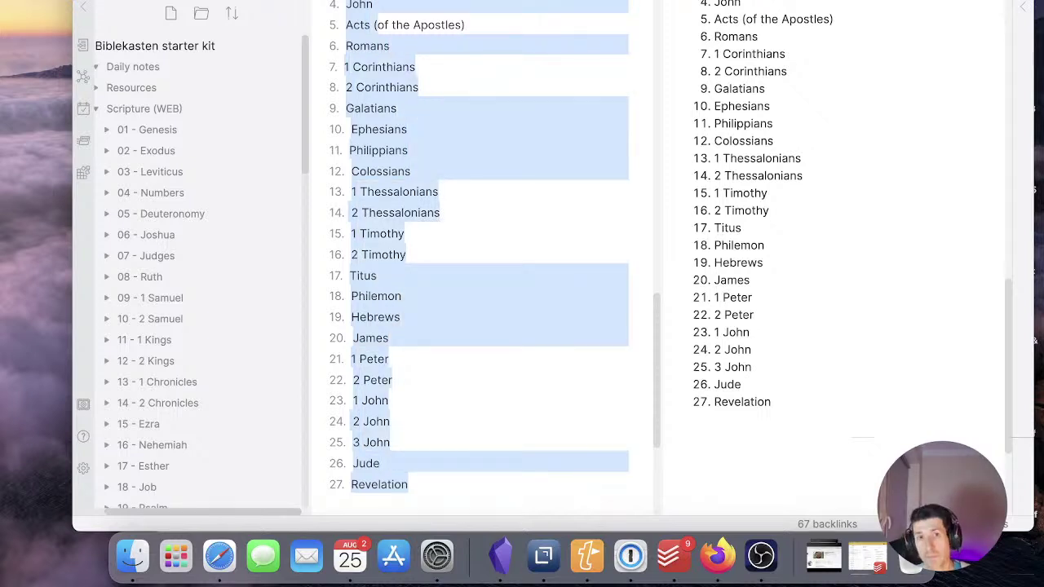
type("[[")
Repair the Jude link by joining its stray closing brackets, put Revelation on its own line, and delete the duplicate 27
scroll(432, 298, "up", 2)
left_click(415, 305)
key("shift+Right")
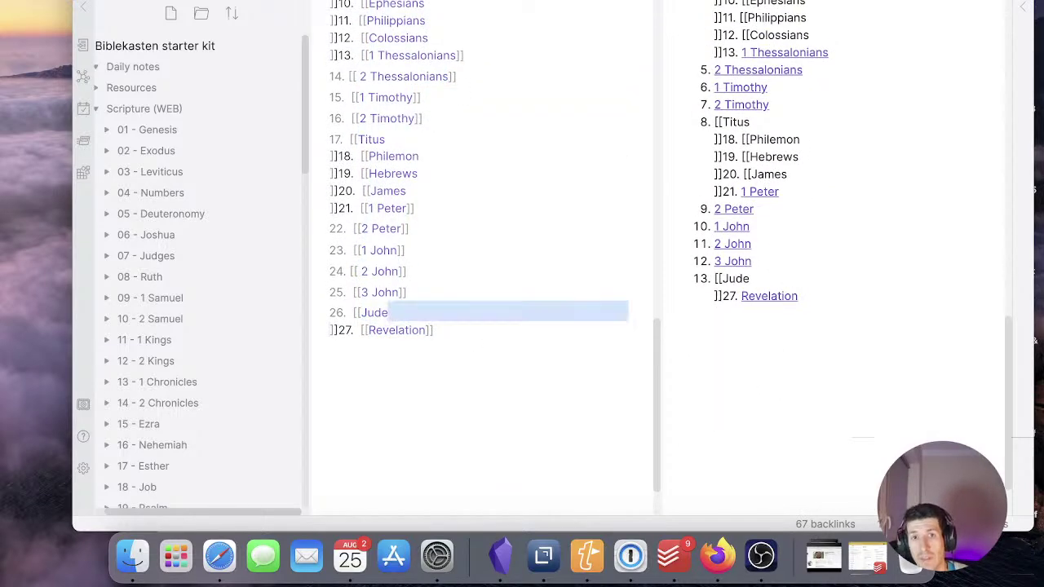
key("BackSpace")
key("Escape")
key("Return")
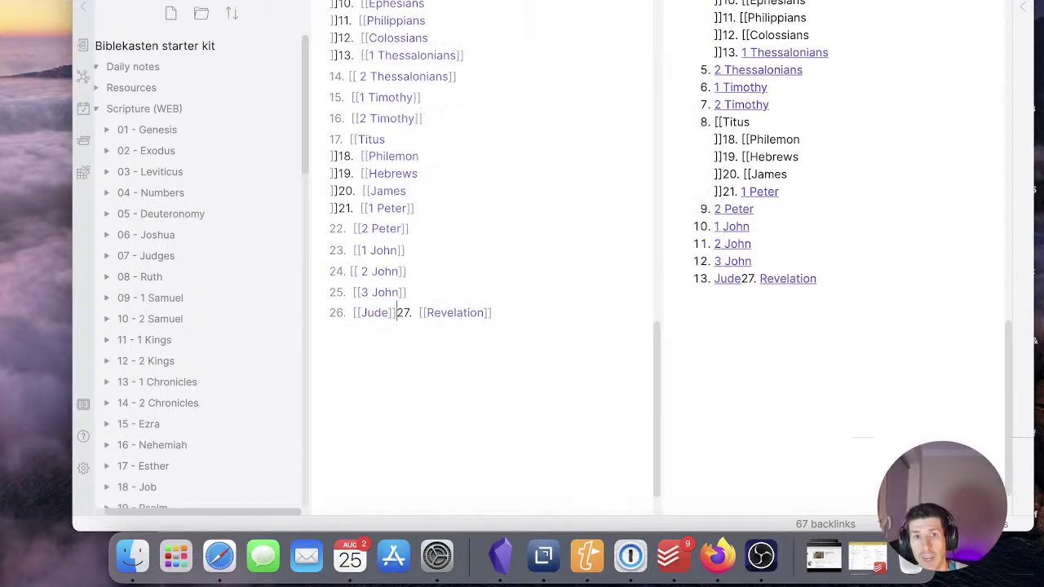
scroll(481, 277, "up", 3)
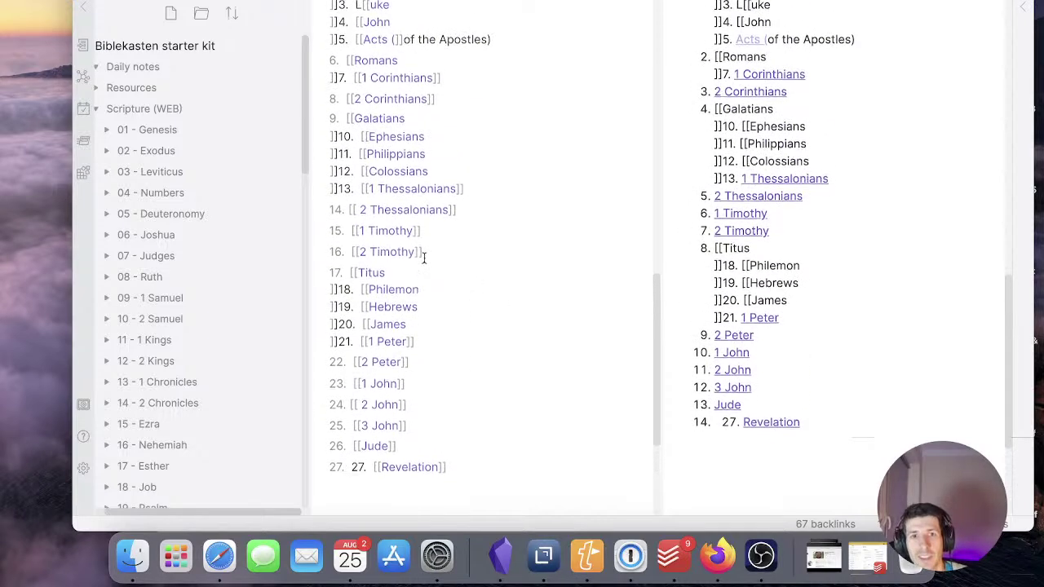
key("shift+Right")
key("shift+Right")
key("shift+Right")
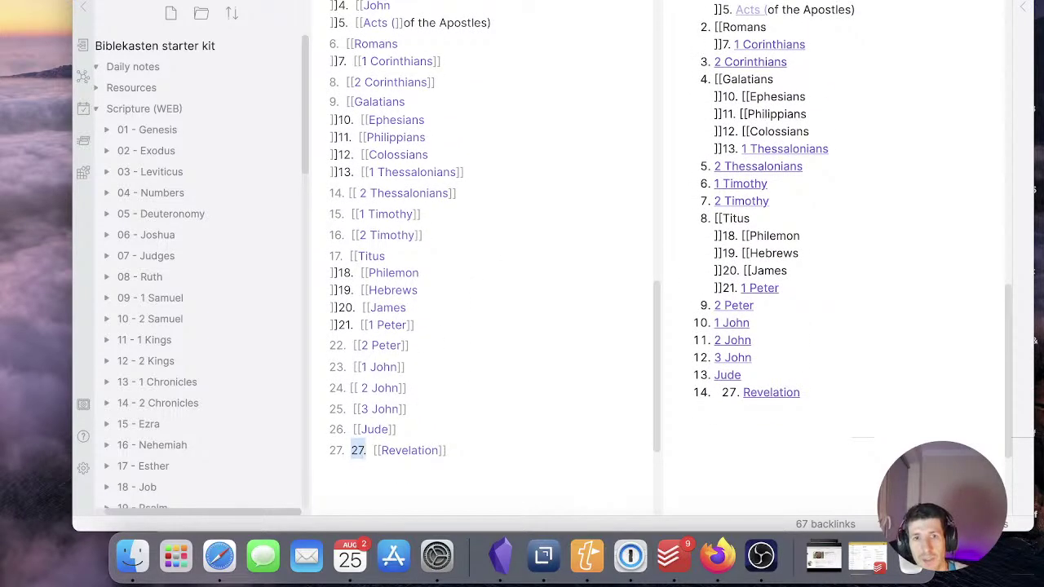
key("BackSpace")
Join the stray closing brackets to the James link and put 1 Peter on its own line as item 21
key("Up")
key("Up")
key("Up")
key("Up")
key("Up")
key("Up")
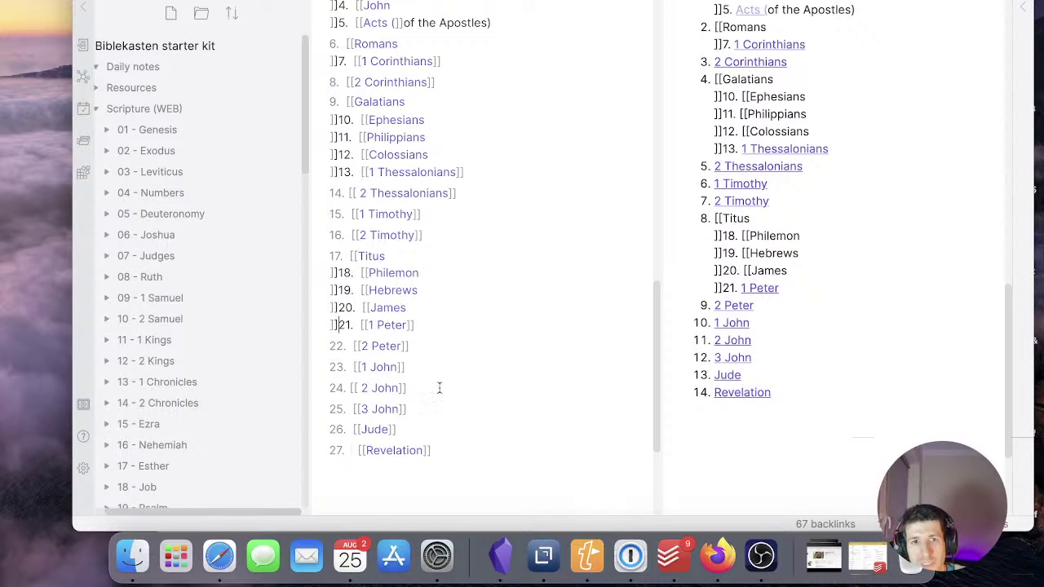
key("BackSpace")
key("Escape")
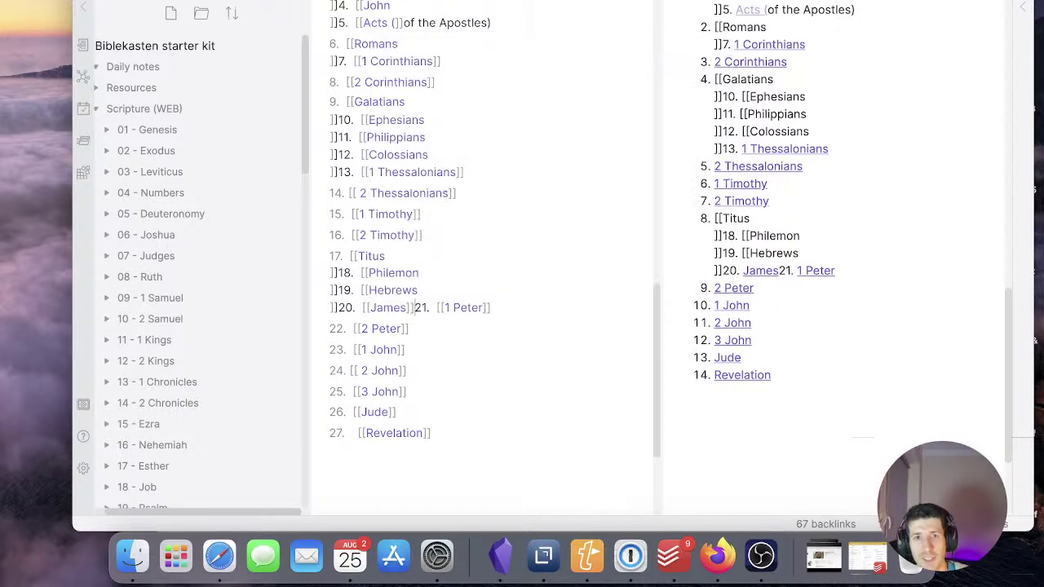
key("Return")
Close the Hebrews, Philemon and Titus links on their own lines and separate the numbered items that follow them
key("Up")
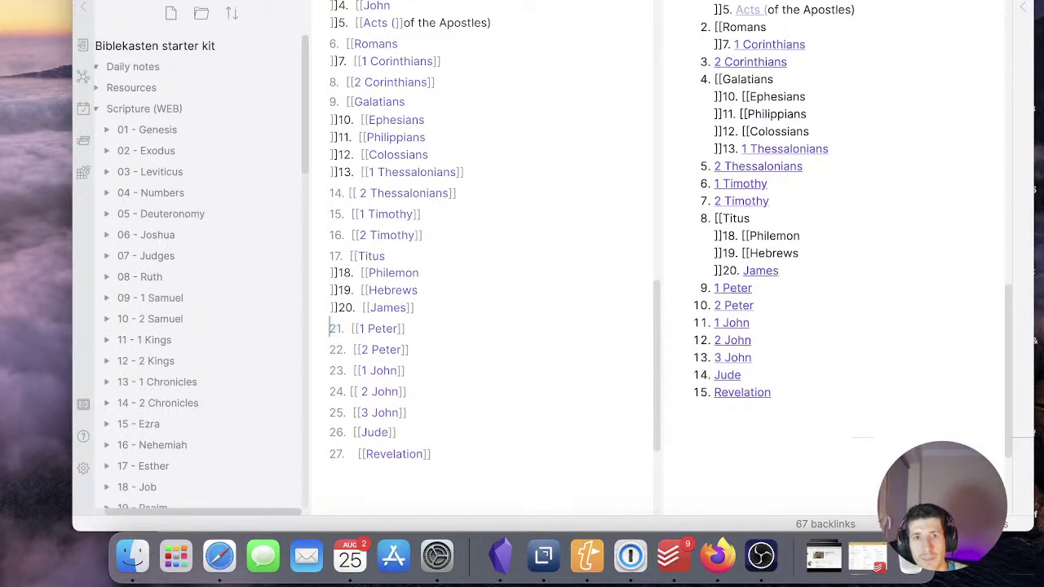
key("BackSpace")
key("Escape")
key("Return")
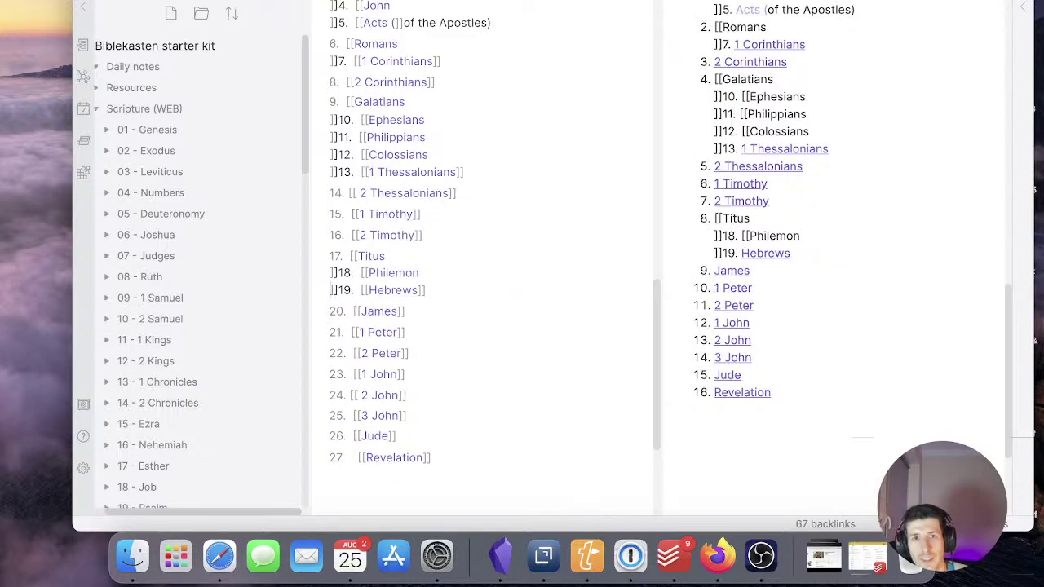
key("BackSpace")
key("super+z")
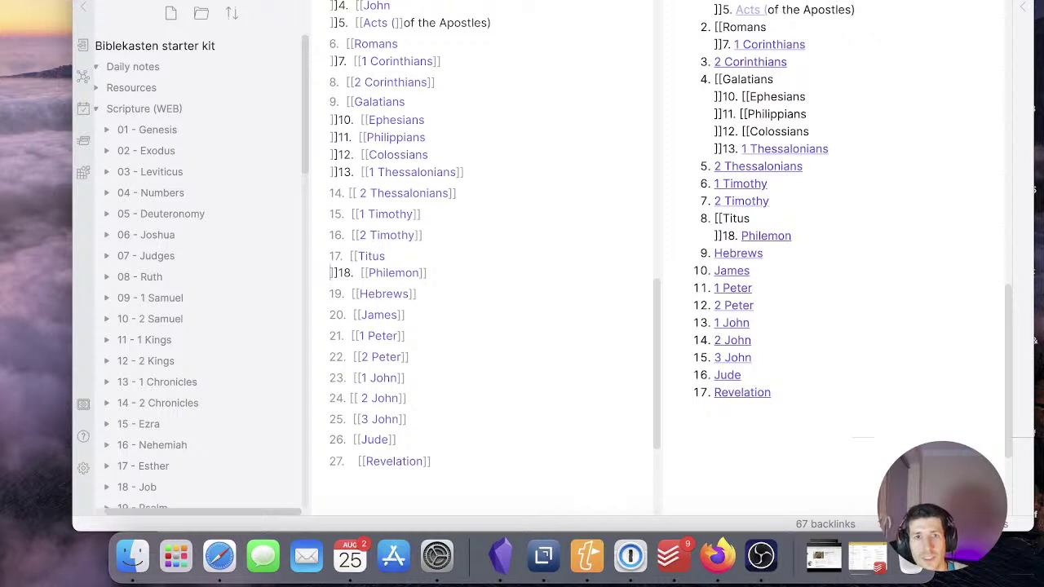
key("BackSpace")
key("Escape")
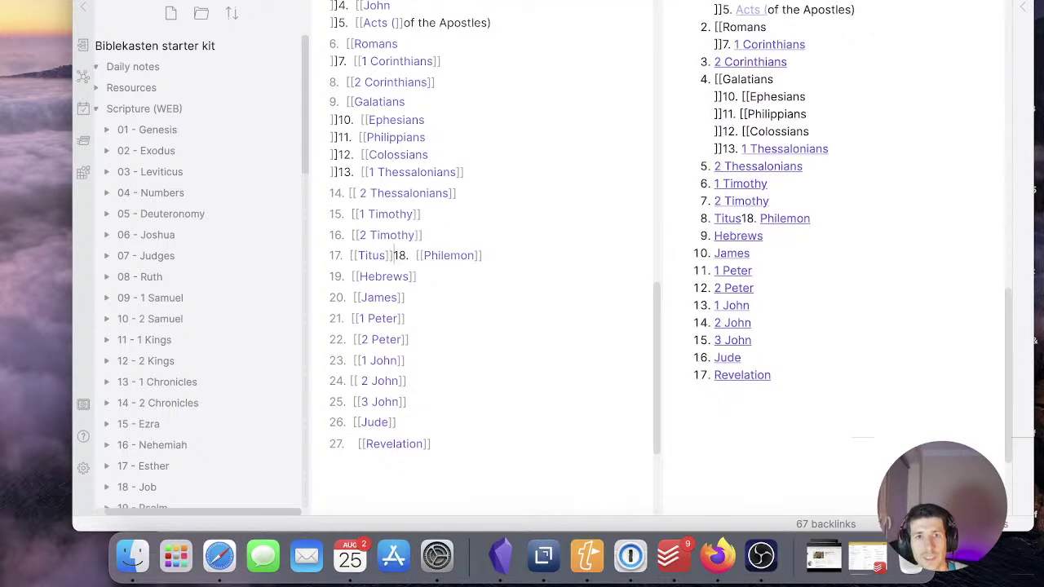
key("Return")
Close the Colossians and Philippians links on their own lines, with 1 Thessalonians and Colossians starting new lines
left_click(332, 173)
key("BackSpace")
key("Escape")
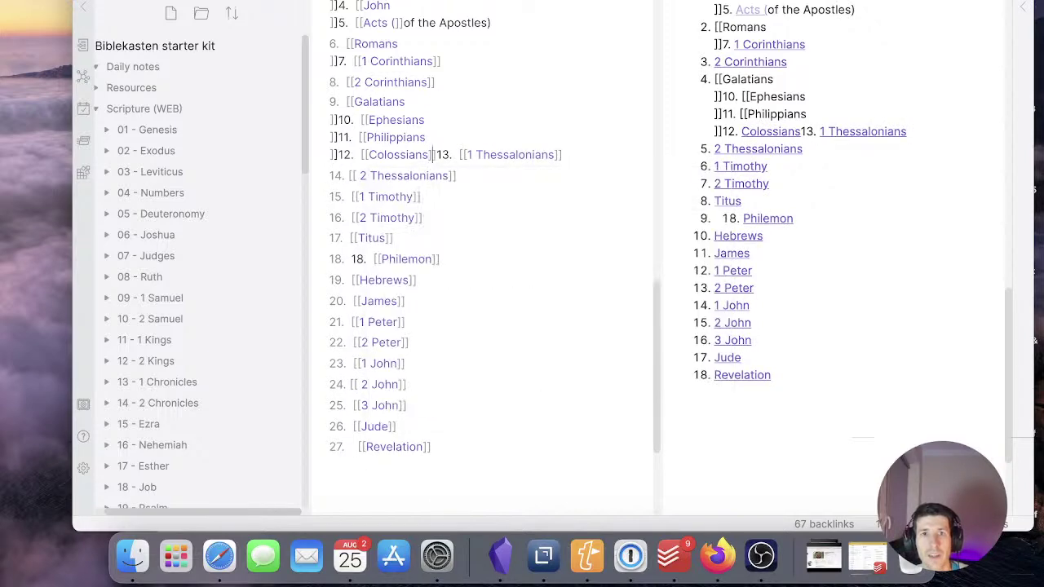
key("Return")
key("Up")
key("BackSpace")
key("Escape")
key("Return")
Close the Ephesians and Galatians links on their own lines, with Philippians and Ephesians starting new lines
key("Up")
key("BackSpace")
key("Escape")
key("Return")
key("Up")
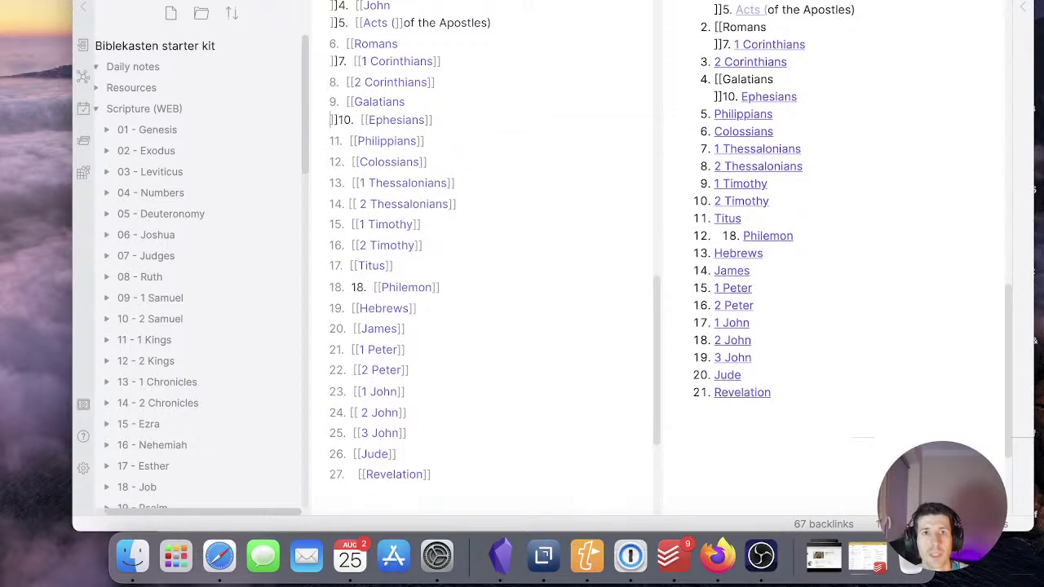
key("BackSpace")
key("Escape")
key("Return")
Close the Romans link, put 1 Corinthians on its own line, and delete the duplicate 7 before it
key("Up")
key("Up")
key("Up")
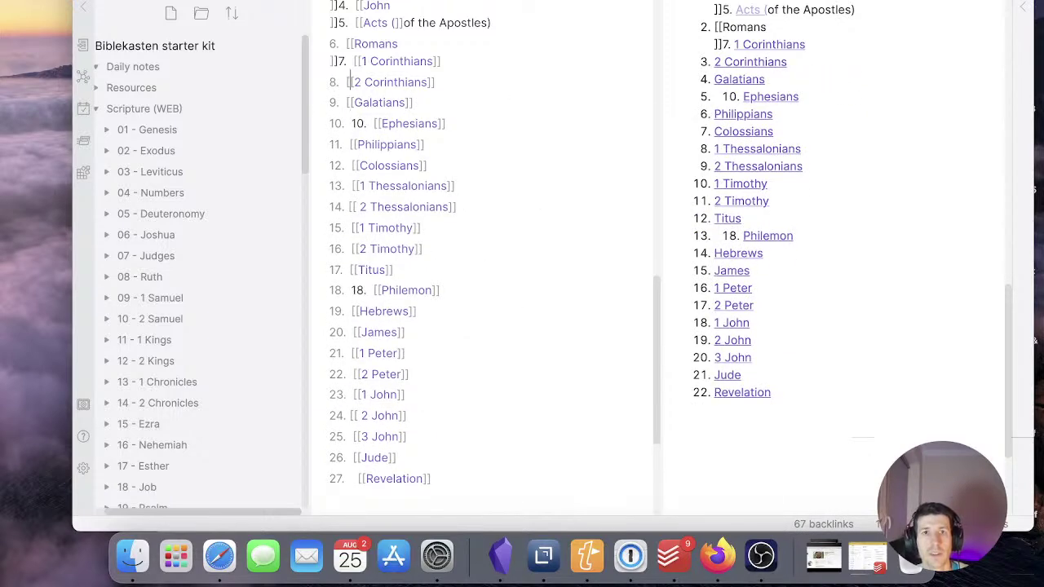
key("Left")
key("Left")
key("BackSpace")
key("Escape")
key("Return")
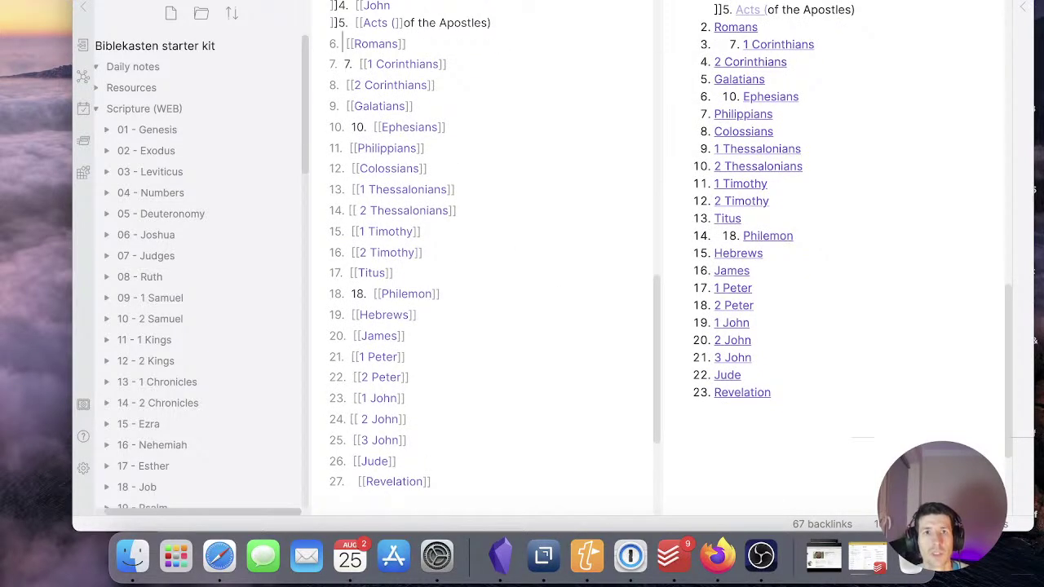
key("shift+Right")
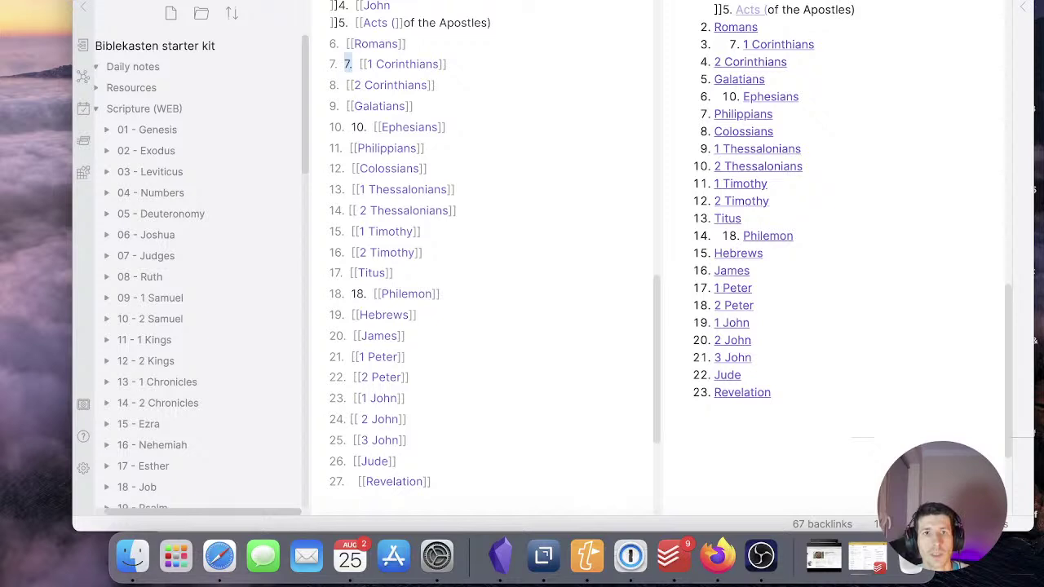
key("BackSpace")
key("Up")
key("Up")
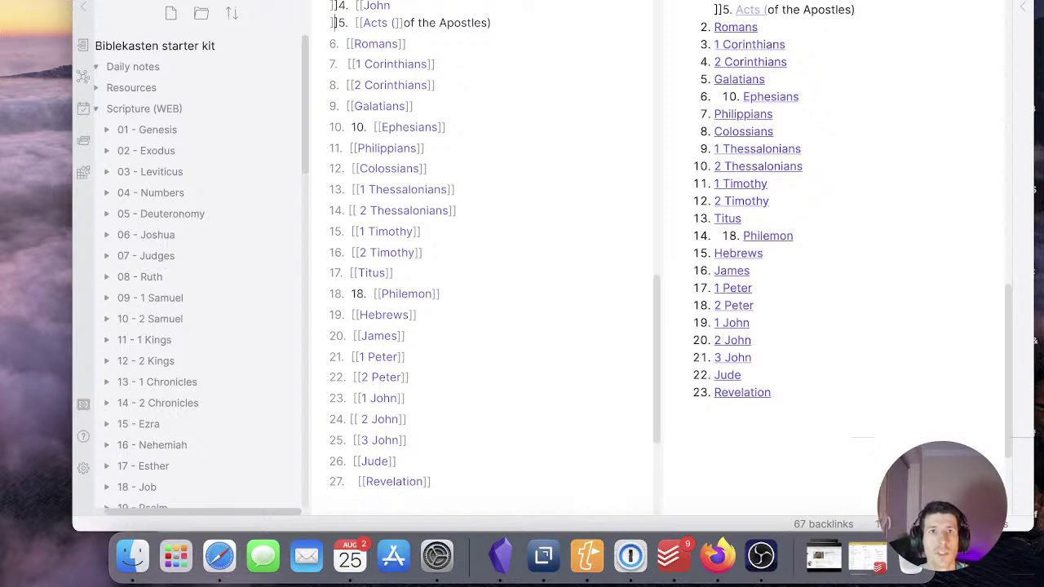
Close the John link on its own line and start item 5, Acts, on a new line
key("BackSpace")
key("Escape")
key("Return")
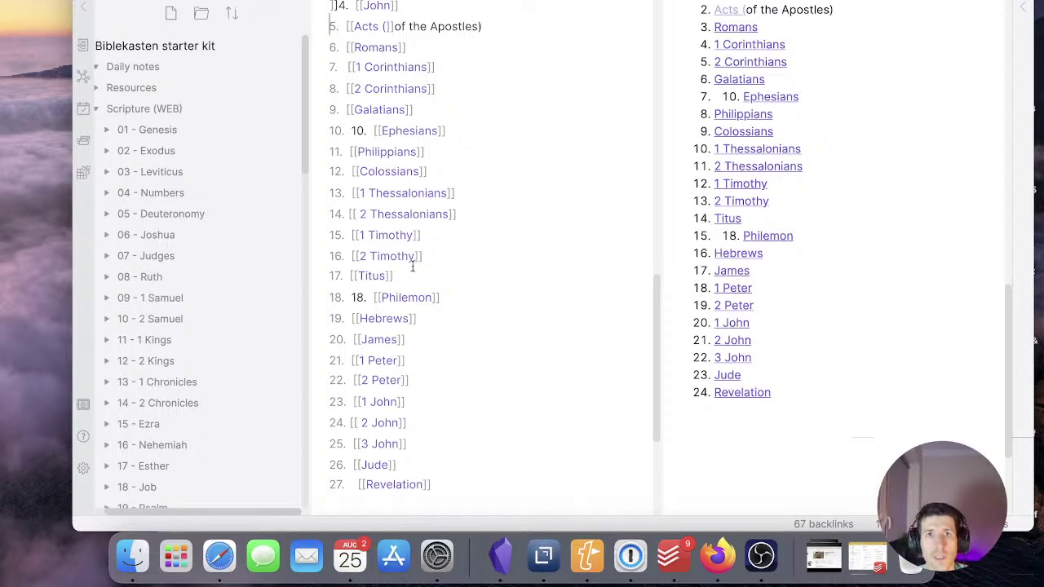
Move the opening parenthesis out of the Acts link so that it reads [[Acts]](of the Apostles)
scroll(408, 266, "up", 5)
left_click(392, 245)
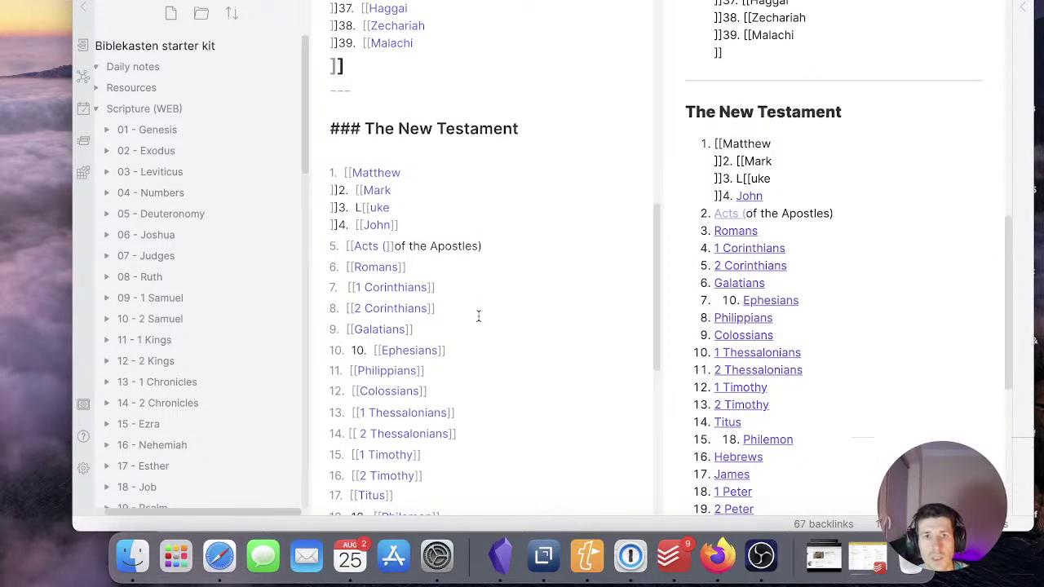
key("BackSpace")
key("BackSpace")
key("Escape")
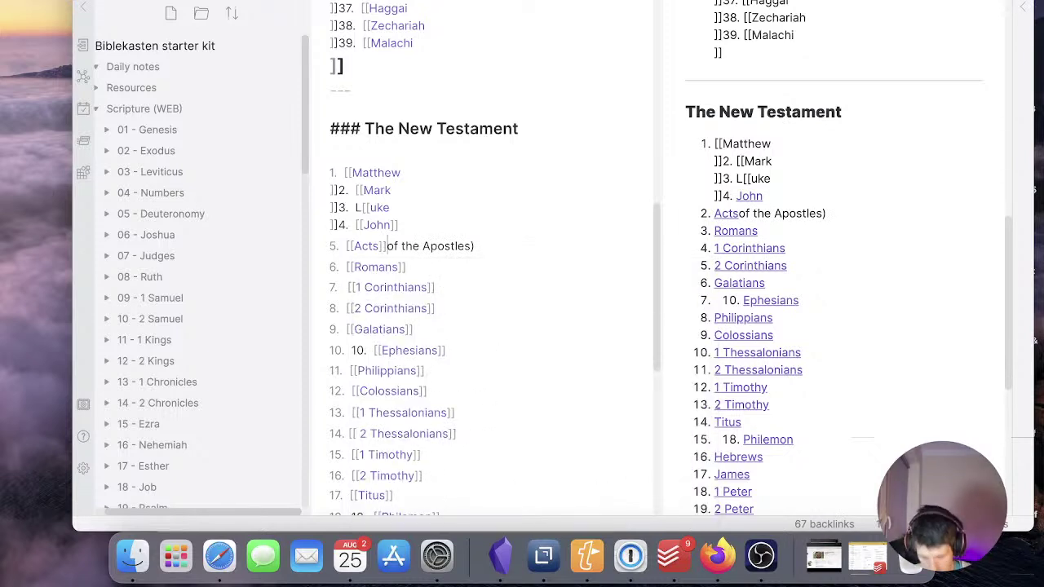
type("(")
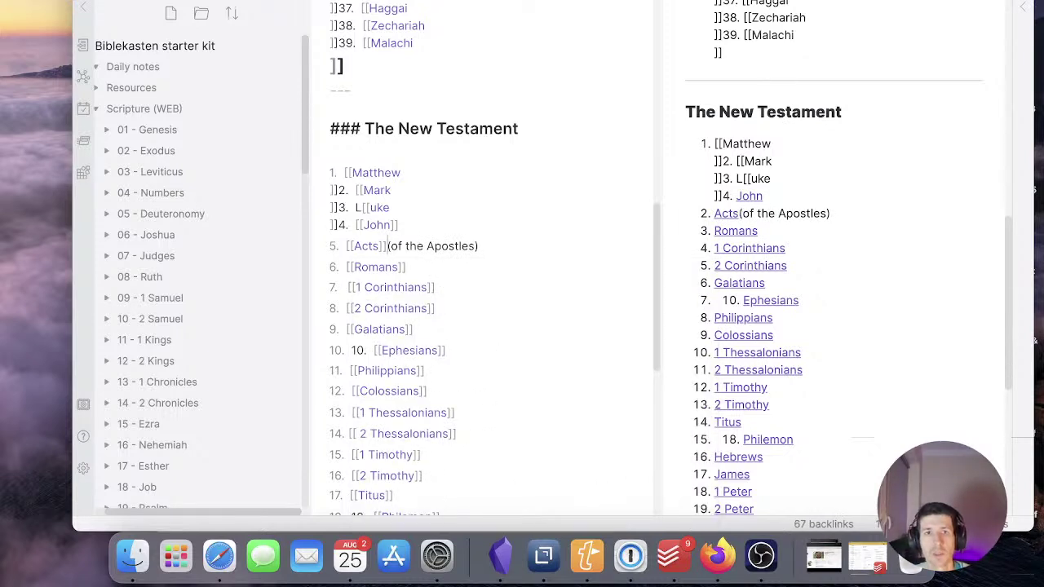
Replace the misplaced brackets inside Luke so that the whole word becomes the link [[Luke]]
left_click(365, 207)
key("BackSpace")
key("BackSpace")
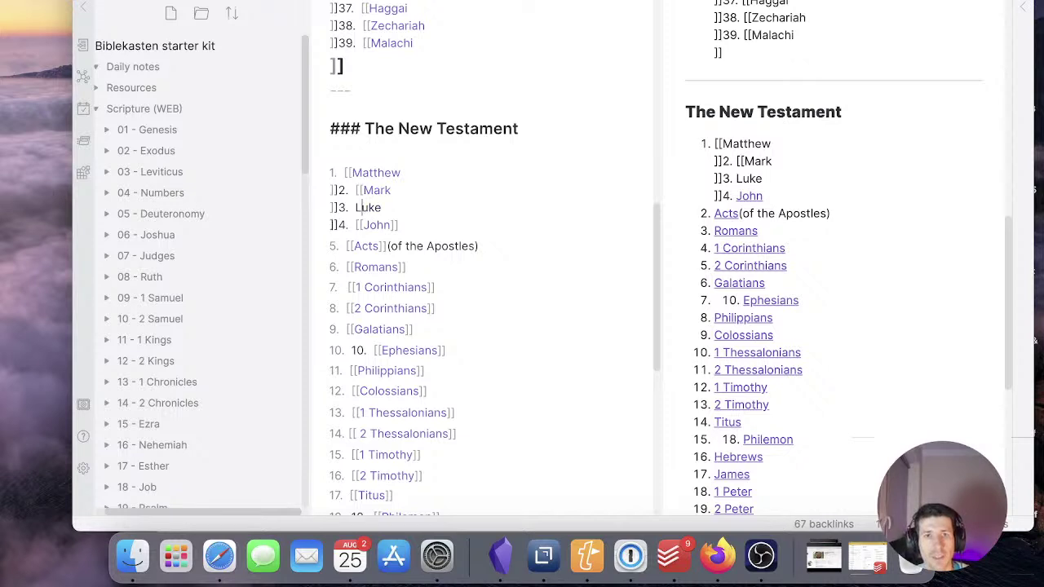
key("alt+shift+Right")
type("[[")
key("Right")
Remove the stray closing brackets before item 4, John
key("alt+Left")
key("alt+Left")
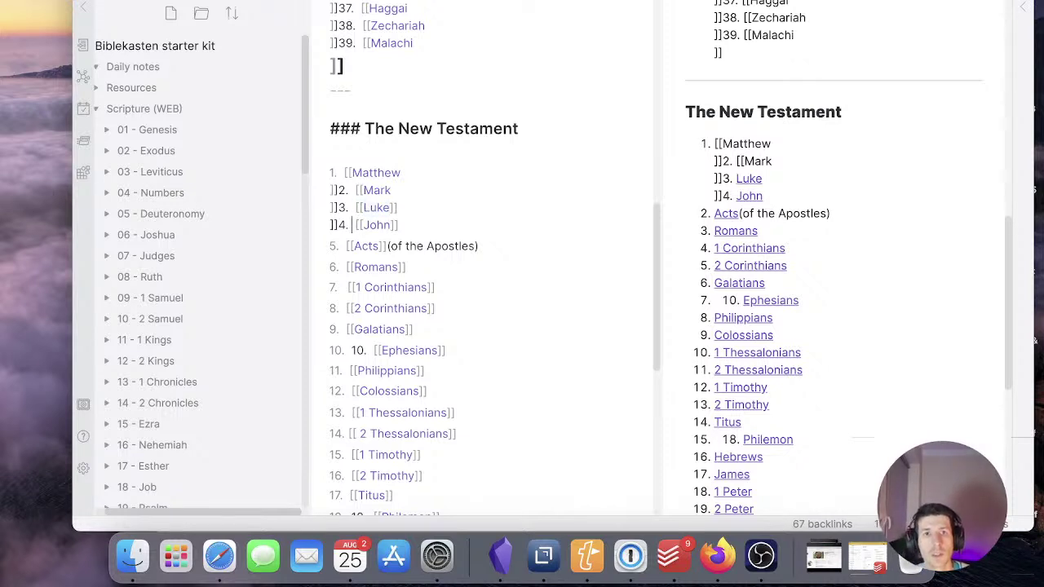
key("BackSpace")
key("BackSpace")
Close the Mark and Matthew links on their own lines, with Luke and Mark starting new lines
key("Up")
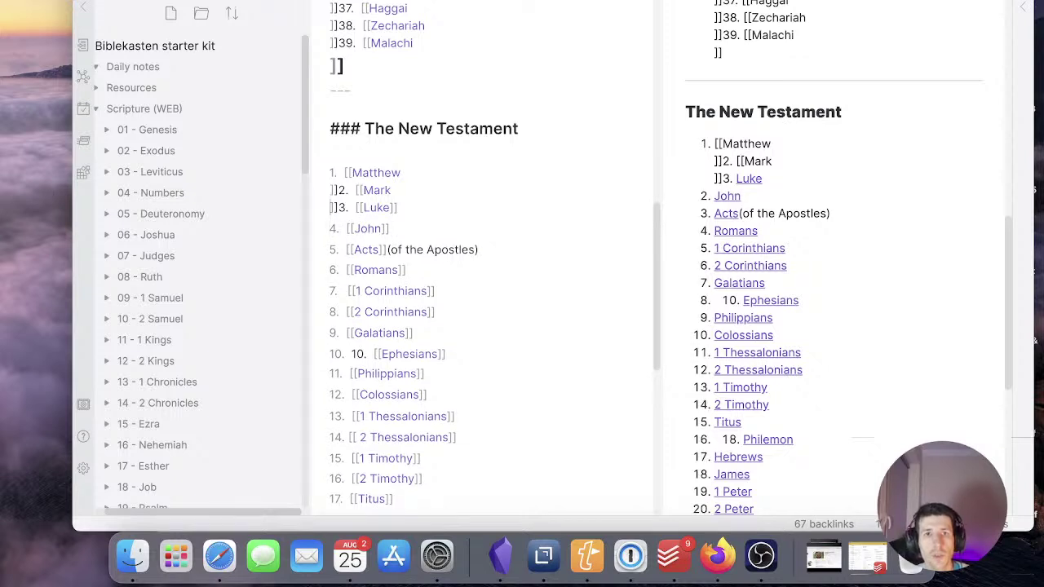
key("BackSpace")
key("Right")
key("Right")
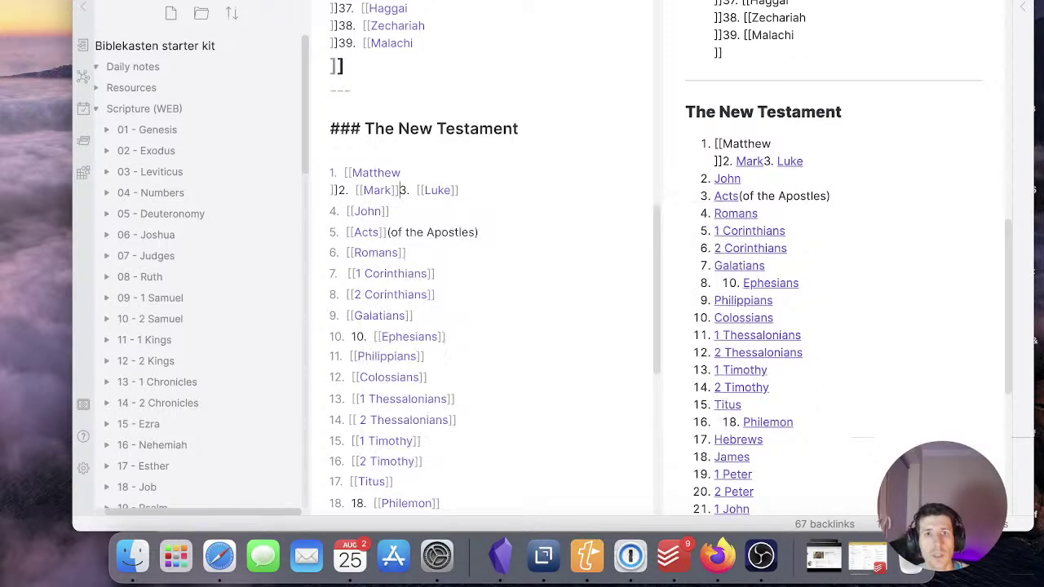
key("Return")
key("Up")
key("BackSpace")
key("Right")
key("Right")
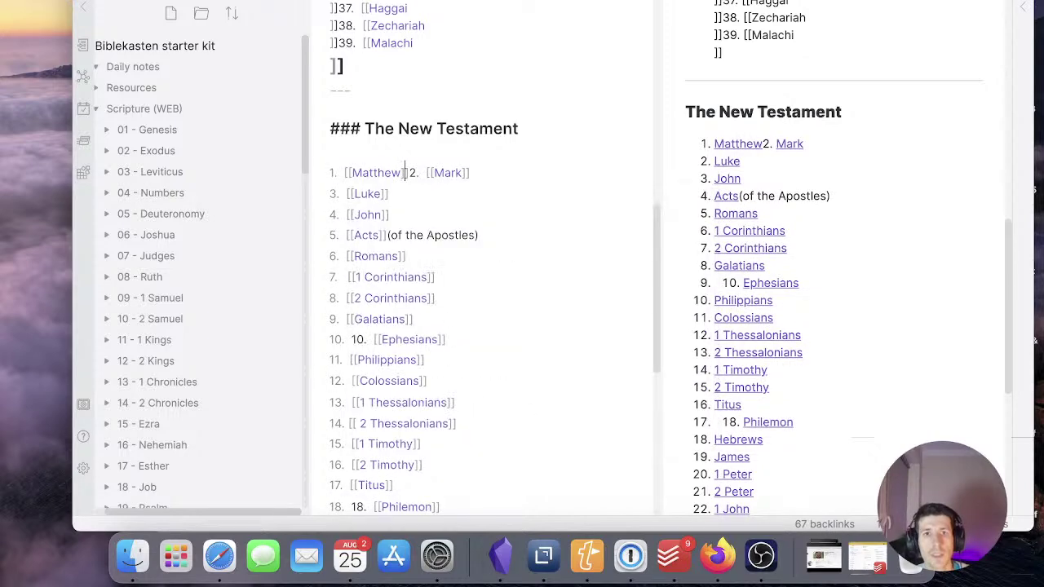
key("Return")
Delete the duplicate number 2 before the Mark link
key("Right")
key("Right")
key("Left")
key("Left")
key("shift+Right")
key("shift+Right")
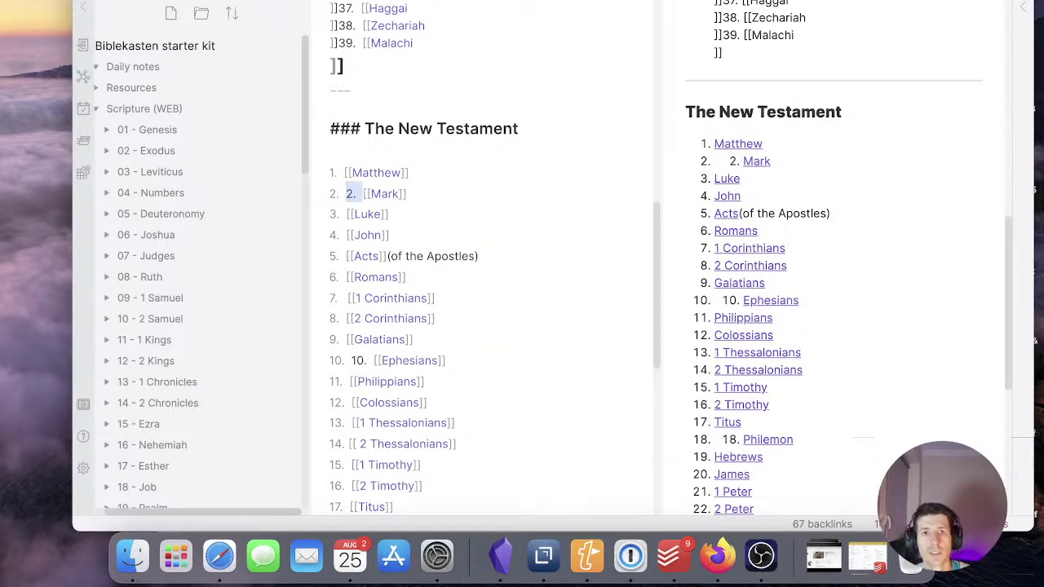
key("BackSpace")
key("Delete")
Close the Malachi link at the end of the Old Testament list and restore the blank line before the divider
scroll(530, 269, "up", 5)
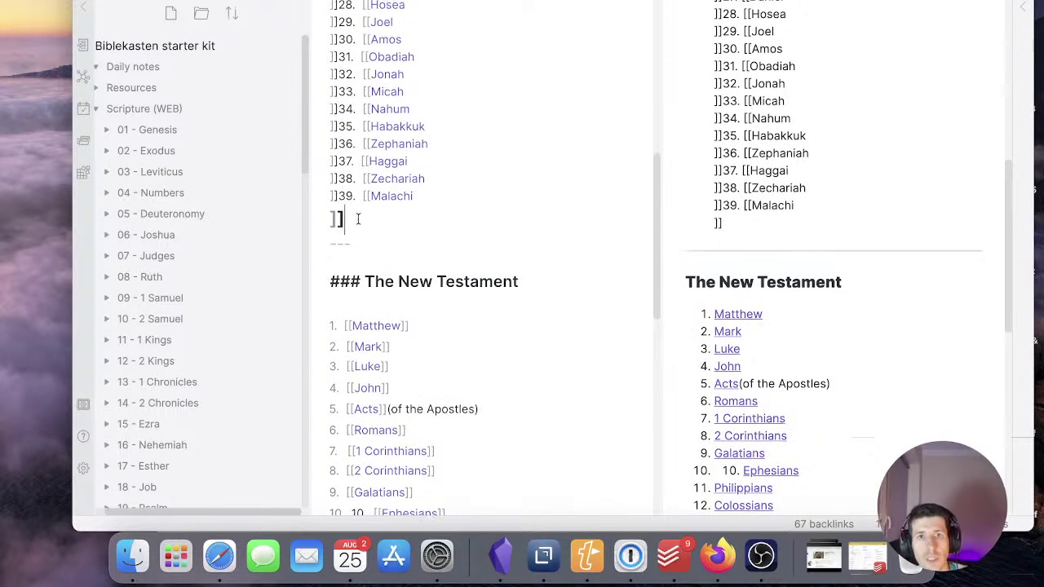
key("BackSpace")
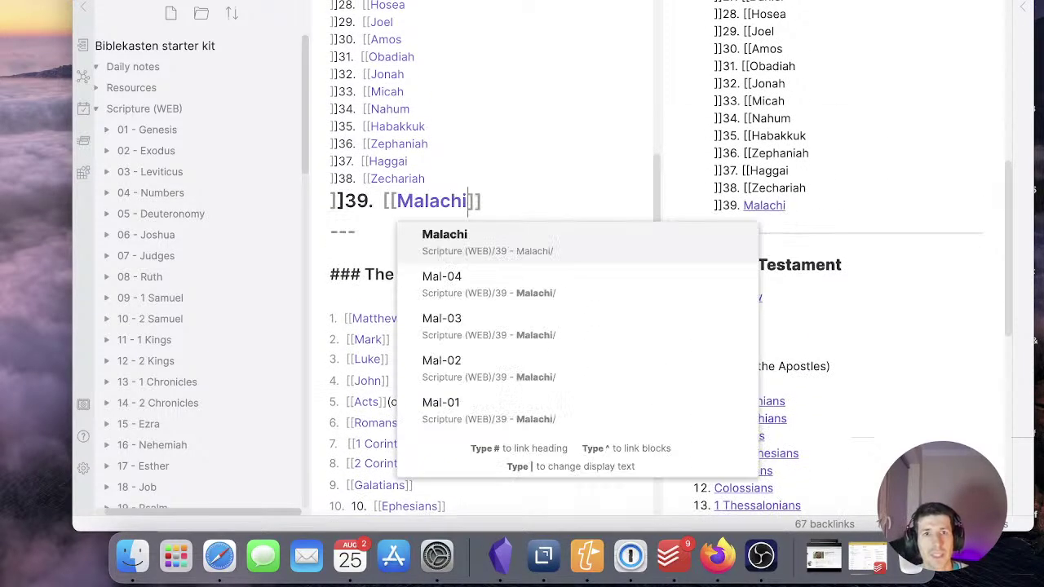
key("Escape")
key("Down")
key("super+Left")
key("Return")
Close the Zechariah and Haggai links on their own lines, with Malachi and Zechariah starting new lines
key("Up")
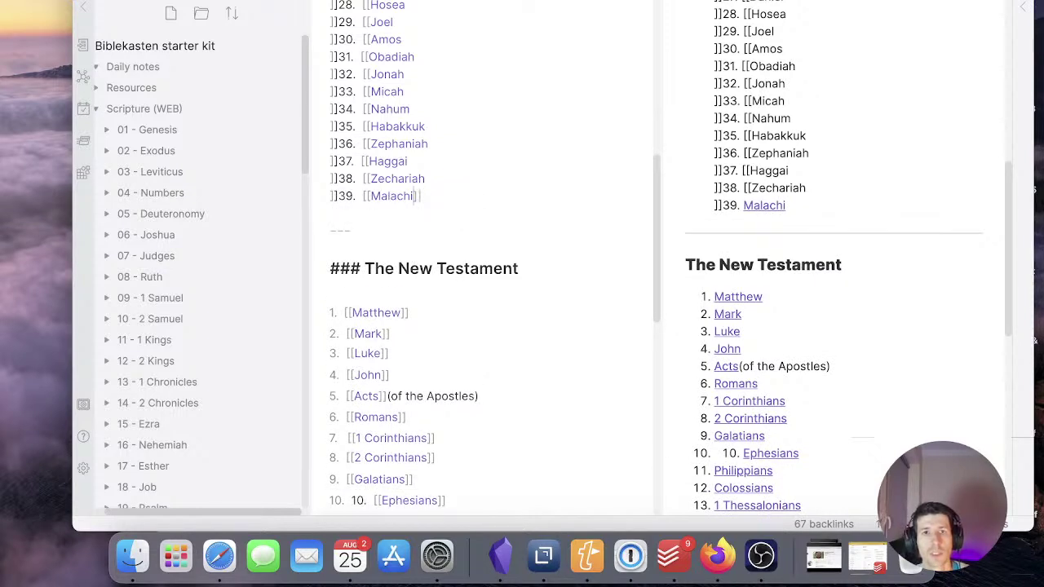
key("BackSpace")
key("Escape")
key("Right")
key("Right")
key("Return")
key("Up")
key("BackSpace")
key("Right")
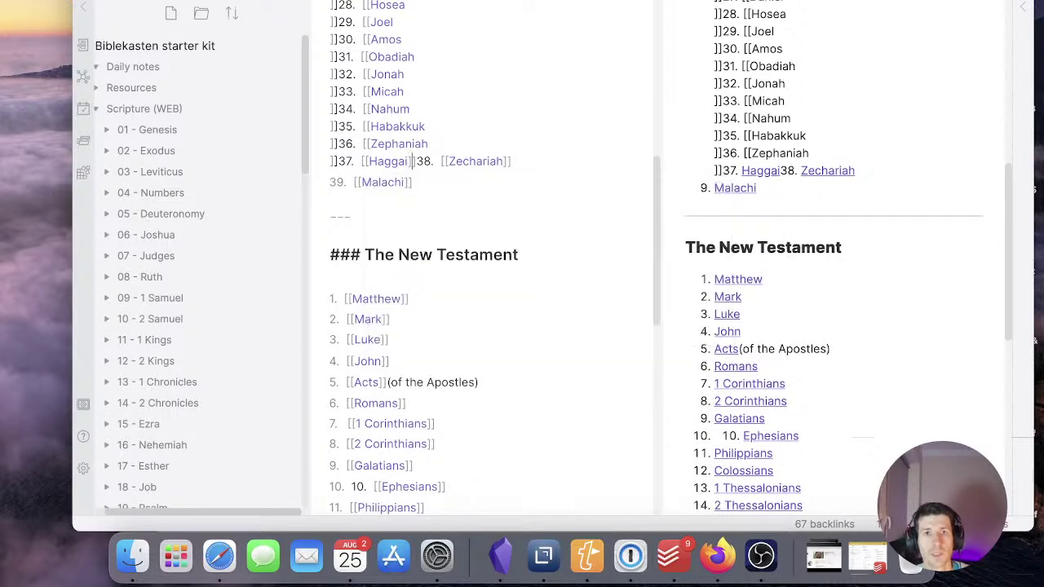
key("Return")
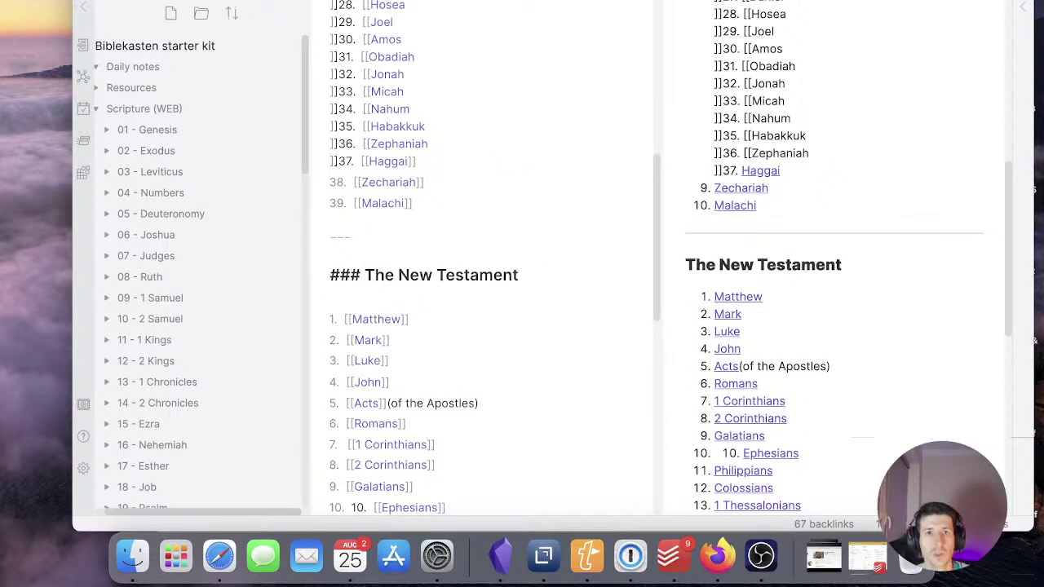
Close the Zephaniah and Habakkuk links on their own lines, with Haggai and Zephaniah starting new lines
key("Up")
key("BackSpace")
key("Escape")
key("Right")
key("Right")
key("Return")
key("Up")
key("BackSpace")
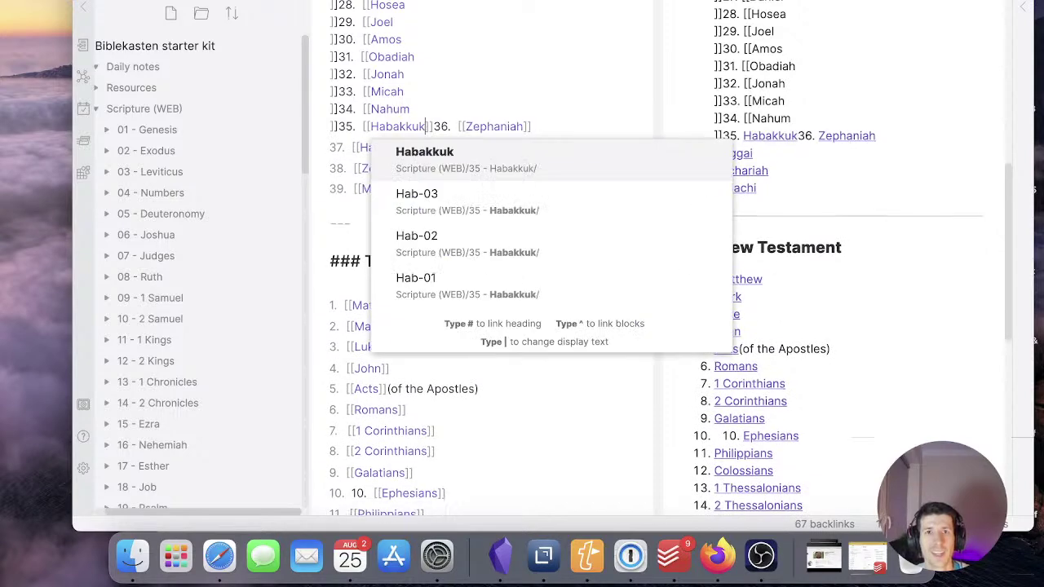
key("Escape")
key("Right")
key("Right")
key("Return")
Close the Nahum and Micah links on their own lines, with Habakkuk and Nahum starting new lines
key("Up")
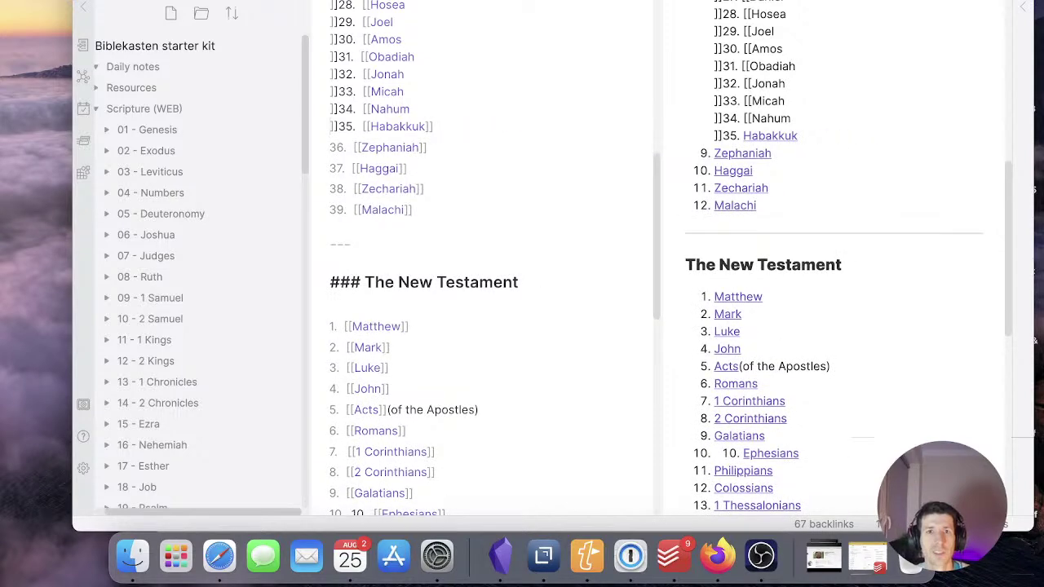
key("Up")
key("BackSpace")
key("Escape")
key("Right")
key("Right")
key("Return")
key("Up")
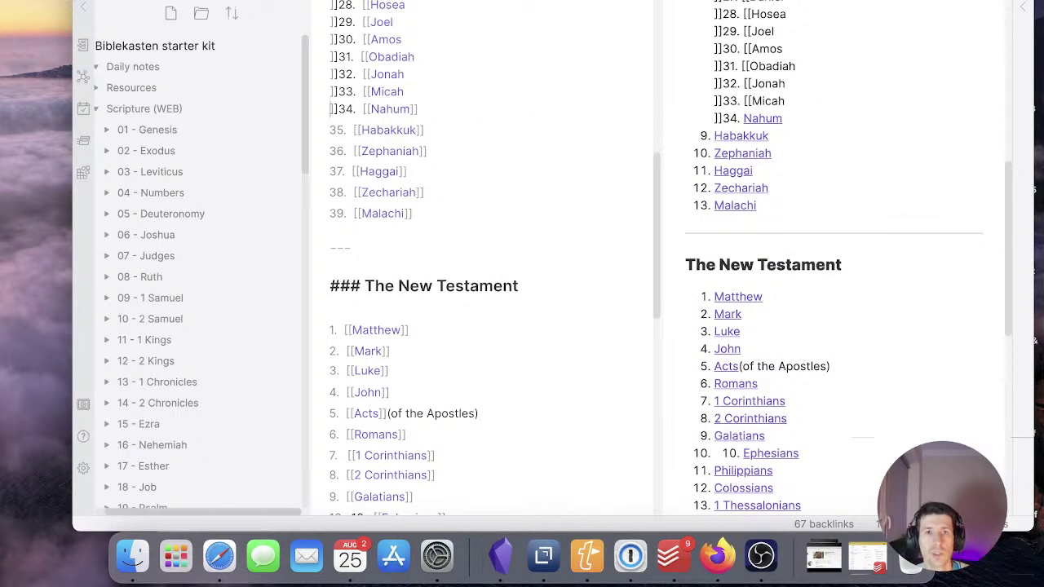
key("BackSpace")
key("Escape")
key("Right")
key("Right")
key("Return")
Close the Jonah and Obadiah links on their own lines, with Micah and Jonah starting new lines
key("Up")
key("BackSpace")
key("Escape")
key("Right")
key("Right")
key("Return")
key("Up")
key("BackSpace")
key("Escape")
key("Right")
key("Right")
key("Return")
Close the Amos and Joel links on their own lines, with Obadiah and Amos starting new lines
key("Up")
key("BackSpace")
key("Escape")
key("Right")
key("Right")
key("Return")
key("Up")
key("BackSpace")
key("Escape")
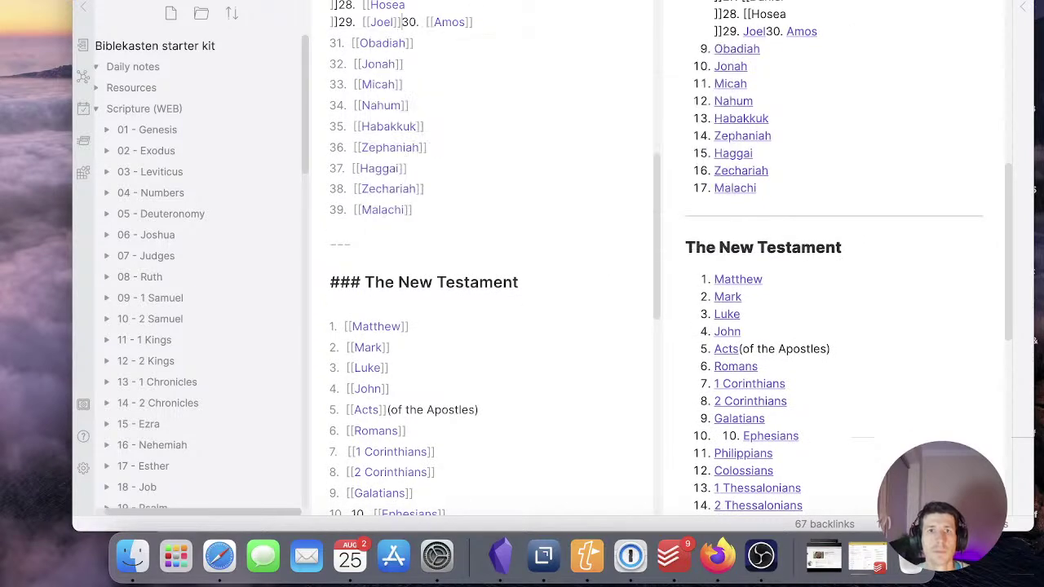
key("Return")
Close the Hosea and Daniel links on their own lines, with Joel and Hosea starting new lines
key("Up")
key("BackSpace")
key("Escape")
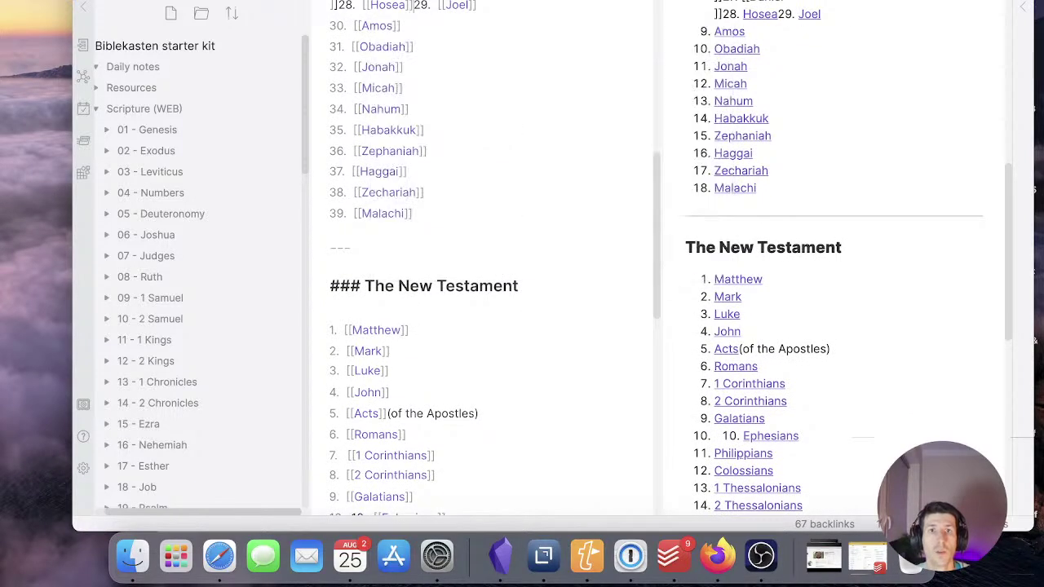
key("Return")
key("Up")
key("BackSpace")
key("Up")
key("Escape")
key("Return")
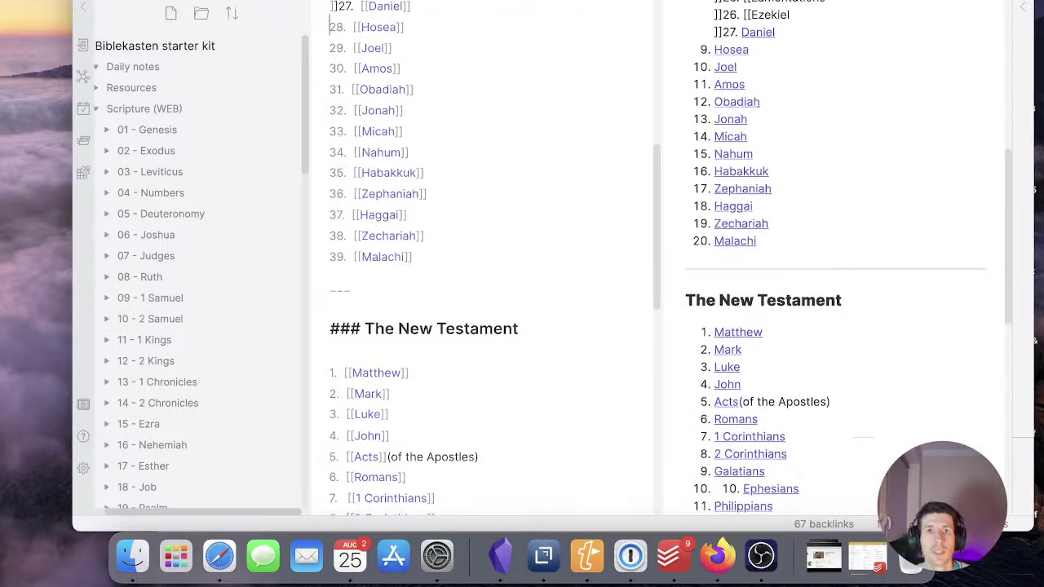
Close the Ezekiel and Lamentations links on their own lines, with Daniel and Ezekiel starting new lines
key("Up")
key("BackSpace")
key("Escape")
key("Right")
key("Right")
key("Return")
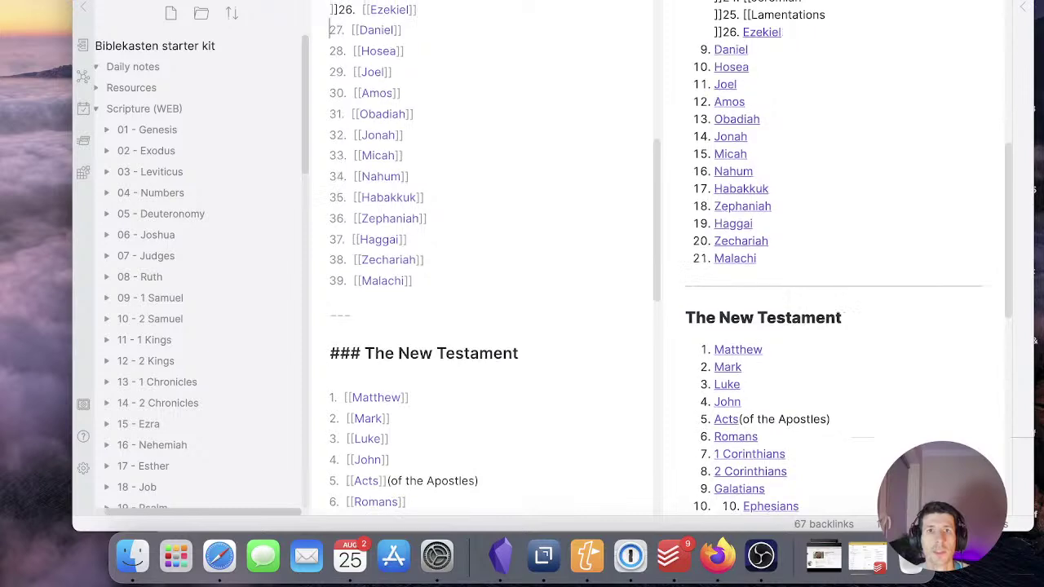
scroll(376, 221, "up", 2)
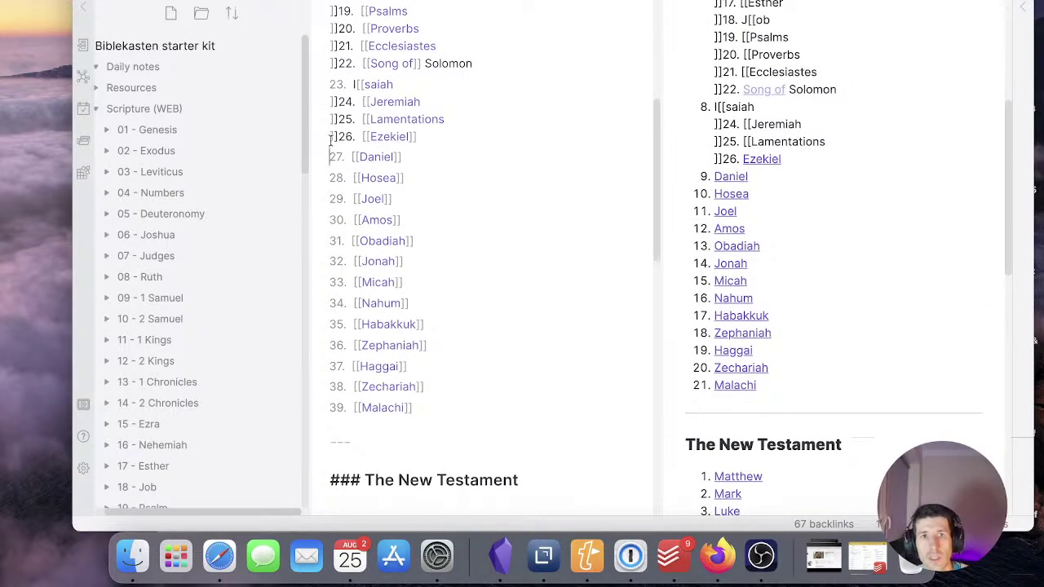
left_click(330, 137)
key("BackSpace")
key("Escape")
key("Right")
key("Right")
key("Return")
Close the Jeremiah and Isaiah links on their own lines, with Lamentations and Jeremiah starting new lines
key("Up")
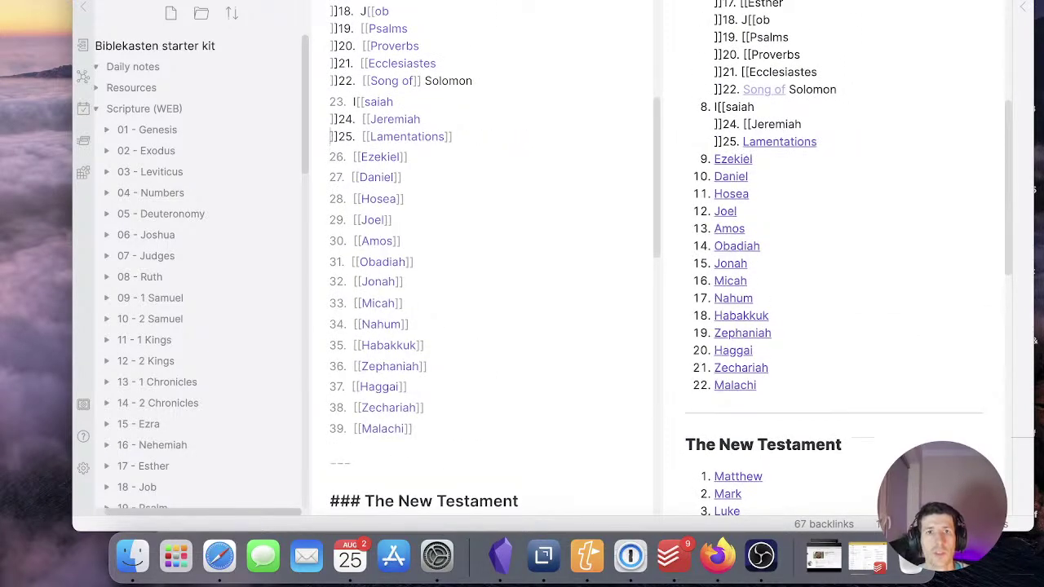
key("BackSpace")
key("Escape")
key("Right")
key("Right")
key("Return")
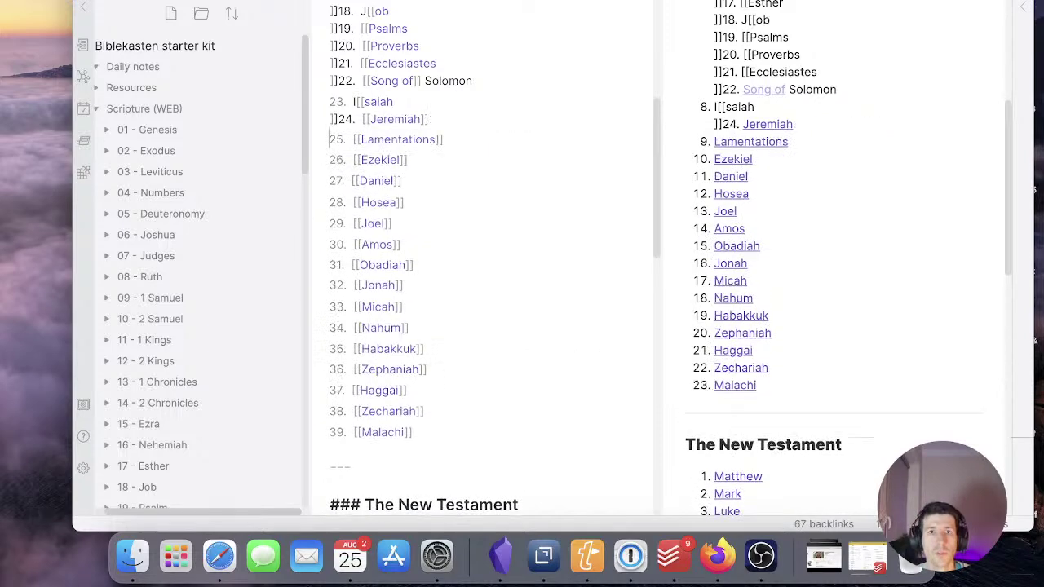
key("Up")
key("BackSpace")
key("Escape")
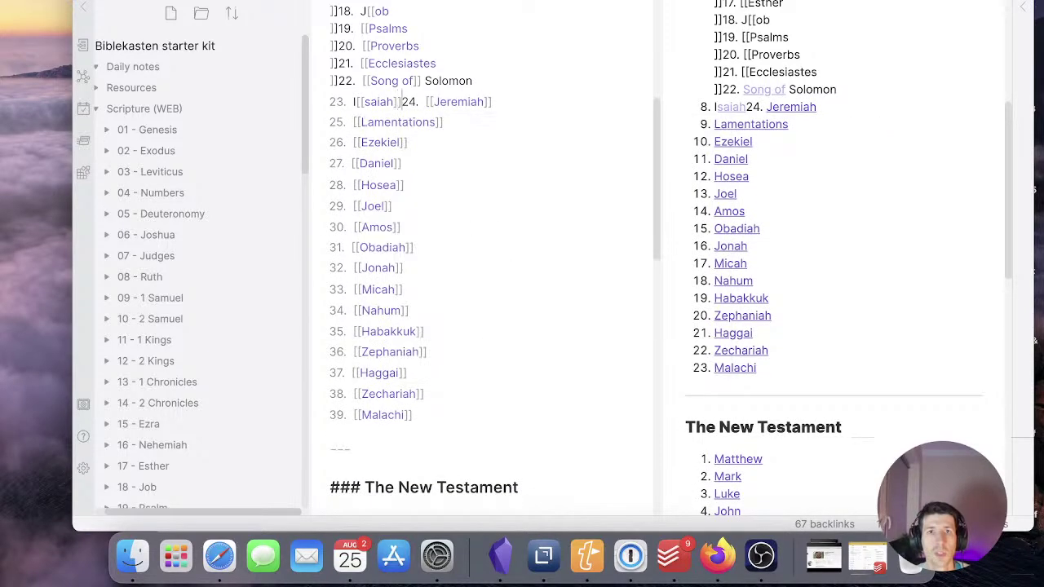
key("Right")
key("Right")
key("Return")
Move the initial I inside the link brackets of item 23 so that it reads [[Isaiah]]
key("Up")
key("Right")
key("Right")
key("Right")
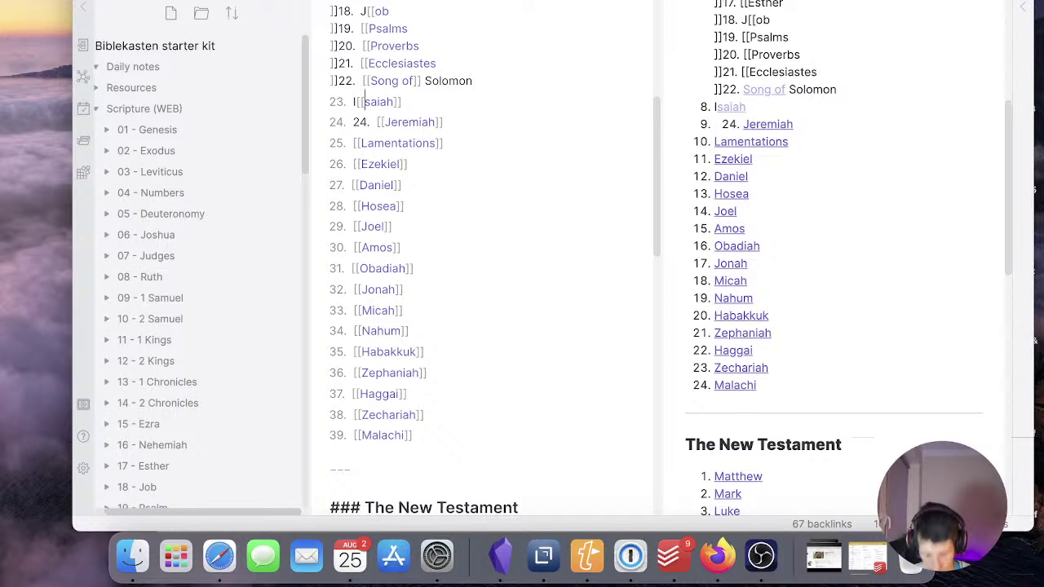
type("I")
key("Left")
key("Left")
key("Left")
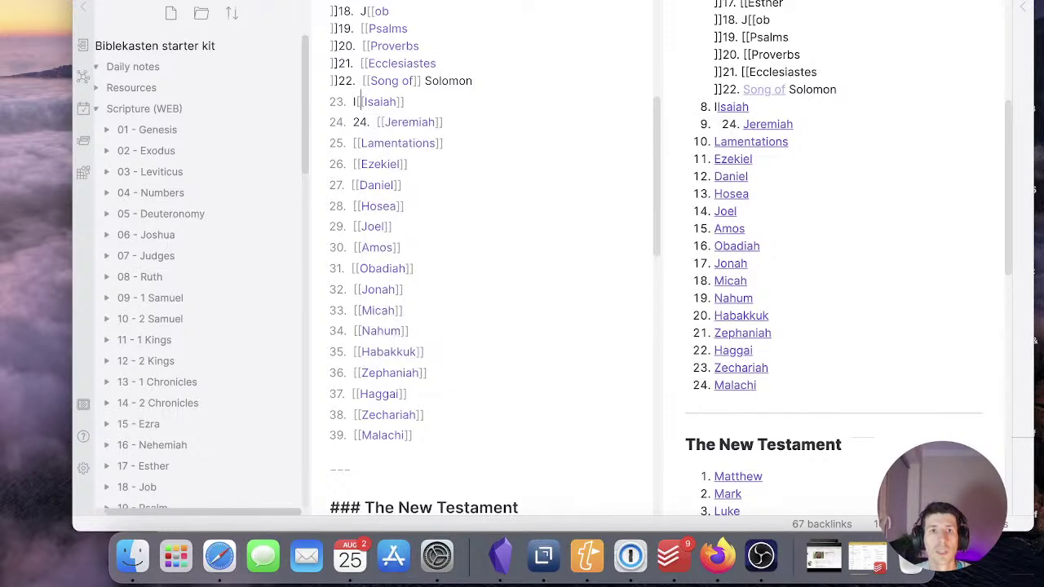
key("BackSpace")
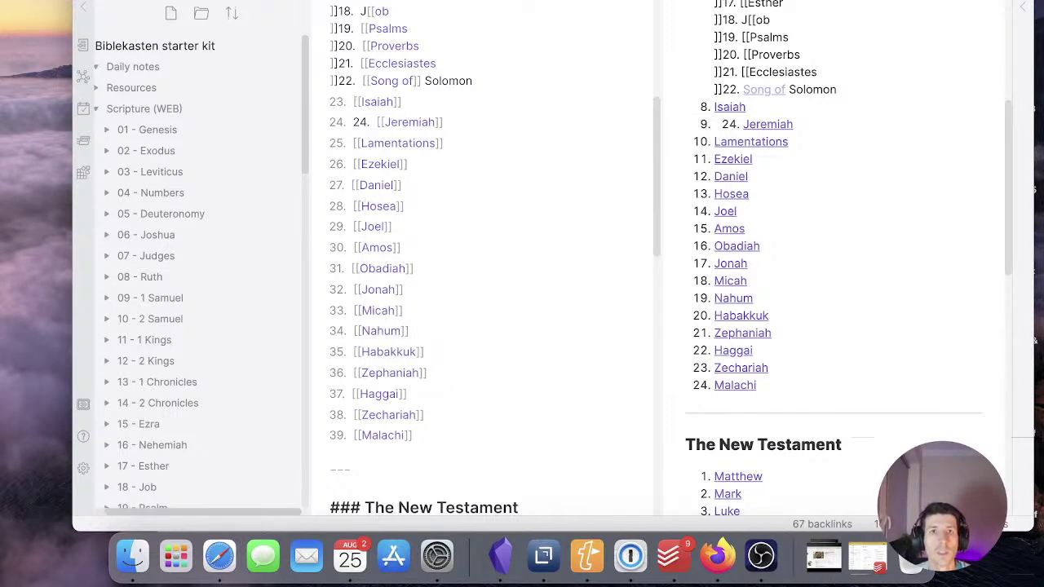
Close the Ecclesiastes link on its own line and start item 22, Song of Solomon, on a new line
key("BackSpace")
key("Right")
key("Right")
key("Return")
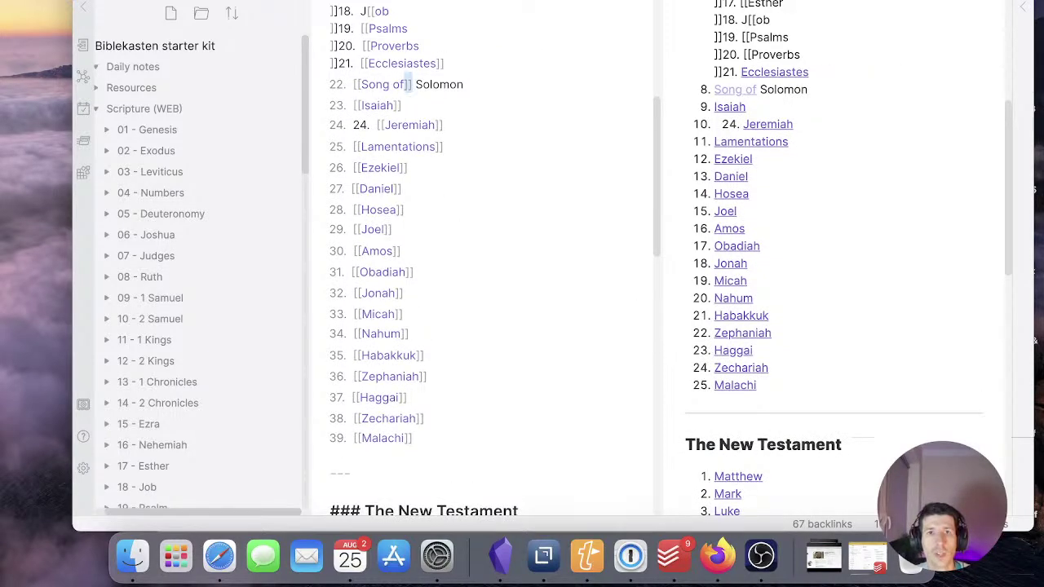
Extend the link in item 22 to cover the full title Song of Solomon
key("BackSpace")
key("BackSpace")
key("super+Right")
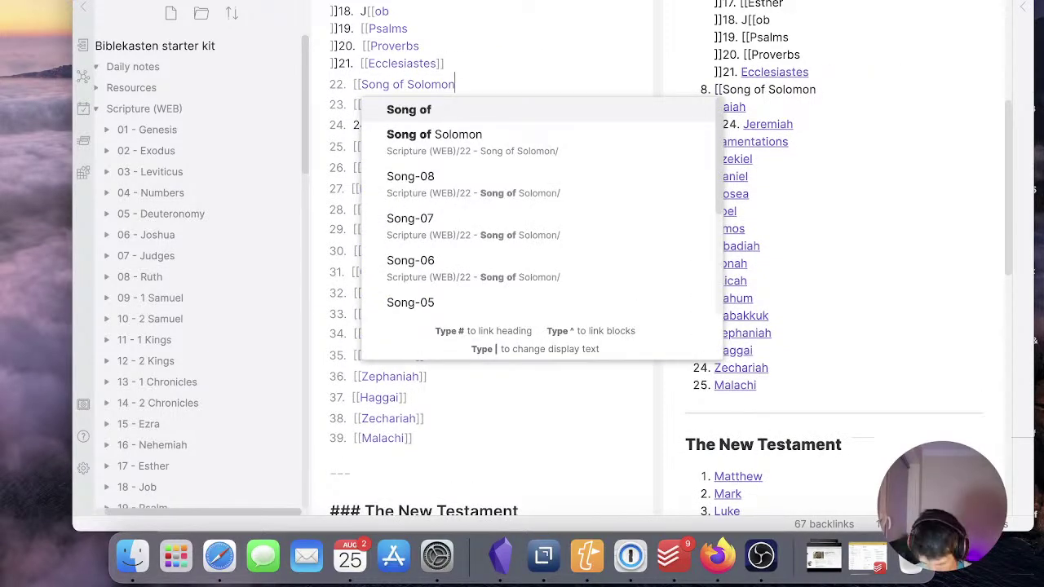
Close the Song of Solomon and Proverbs links on their own lines and put item 21, Ecclesiastes, on a separate line
key("Return")
key("Left")
key("Left")
key("Left")
key("BackSpace")
key("Return")
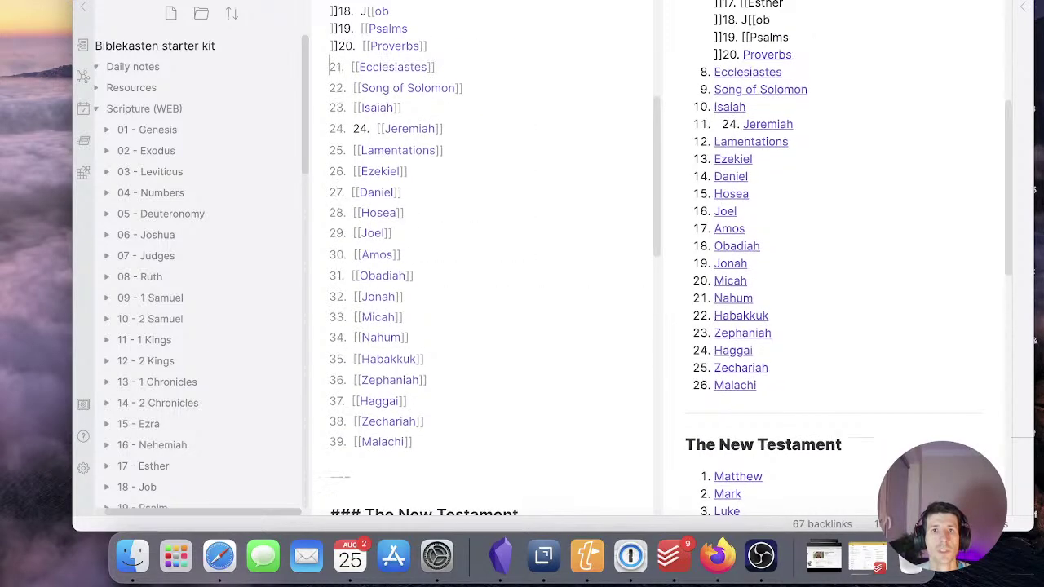
Move the stray closing brackets up to close the Psalms and Job links, putting items 19 and 20 on their own lines
key("Left")
key("Left")
key("BackSpace")
key("Right")
key("Right")
key("Return")
key("Up")
key("BackSpace")
key("Right")
key("Right")
key("Return")
key("Up")
key("Left")
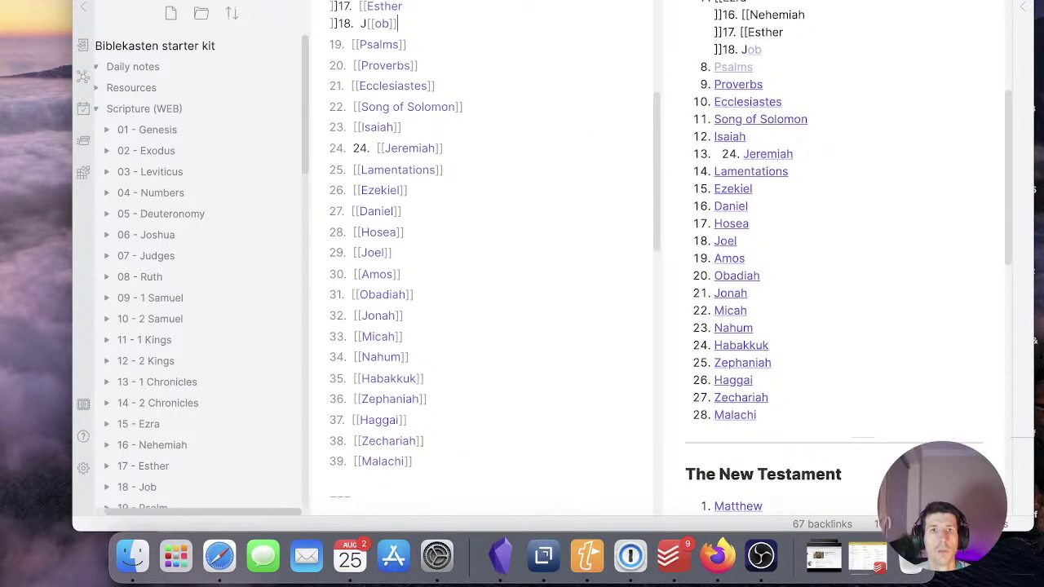
Correct the misplaced opening brackets in item 18 so the link reads [[Job]]
key("Left")
key("Left")
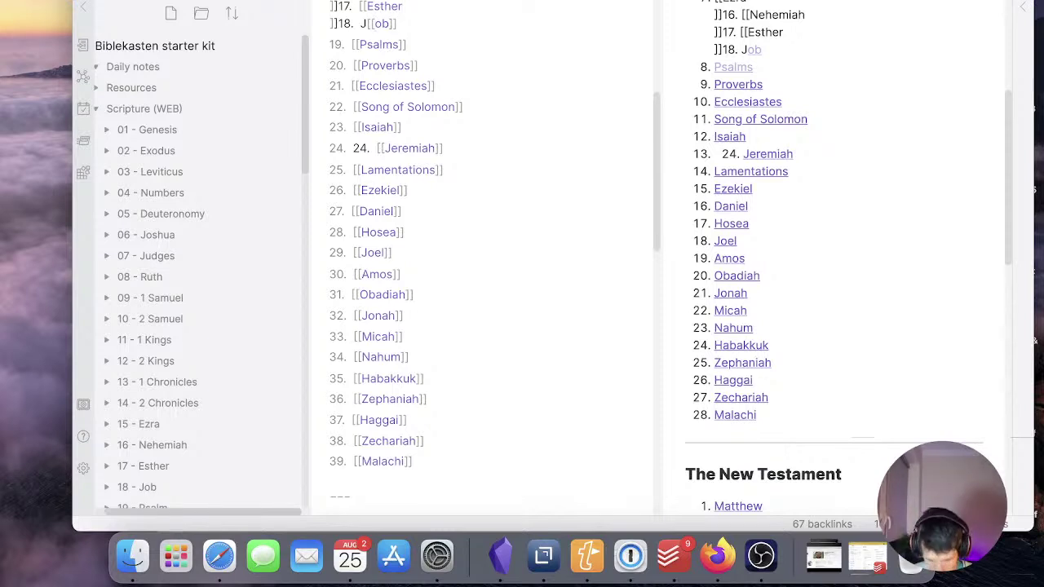
type("J")
key("Left")
key("Left")
key("Left")
key("Left")
key("Left")
key("Left")
key("Left")
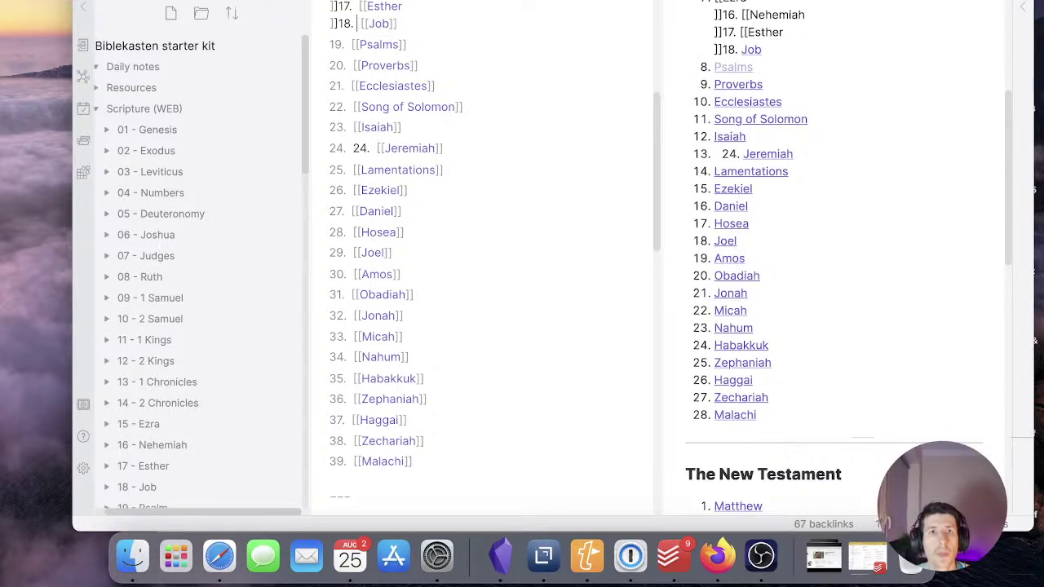
Close the Esther, Nehemiah and Ezra links and start Job, Esther and Nehemiah on separate list lines
key("BackSpace")
key("Right")
key("Right")
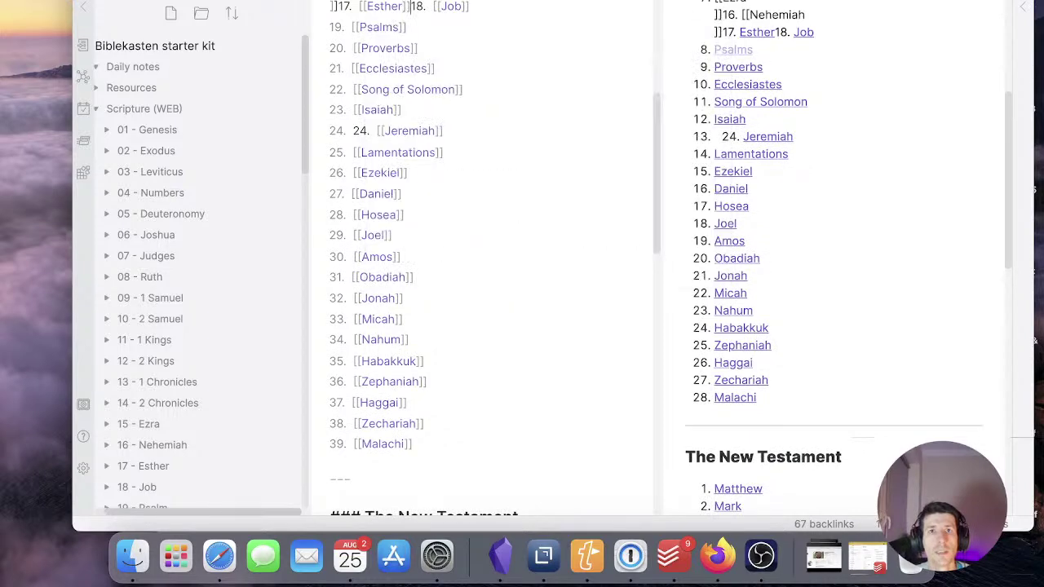
key("Return")
key("BackSpace")
key("Right")
key("Right")
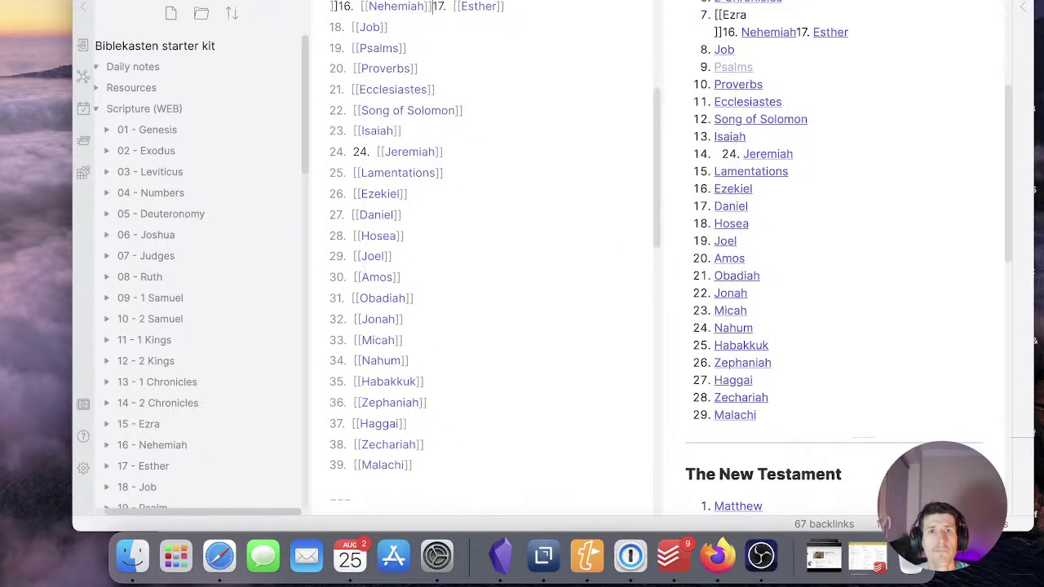
key("Return")
key("BackSpace")
key("Right")
key("Right")
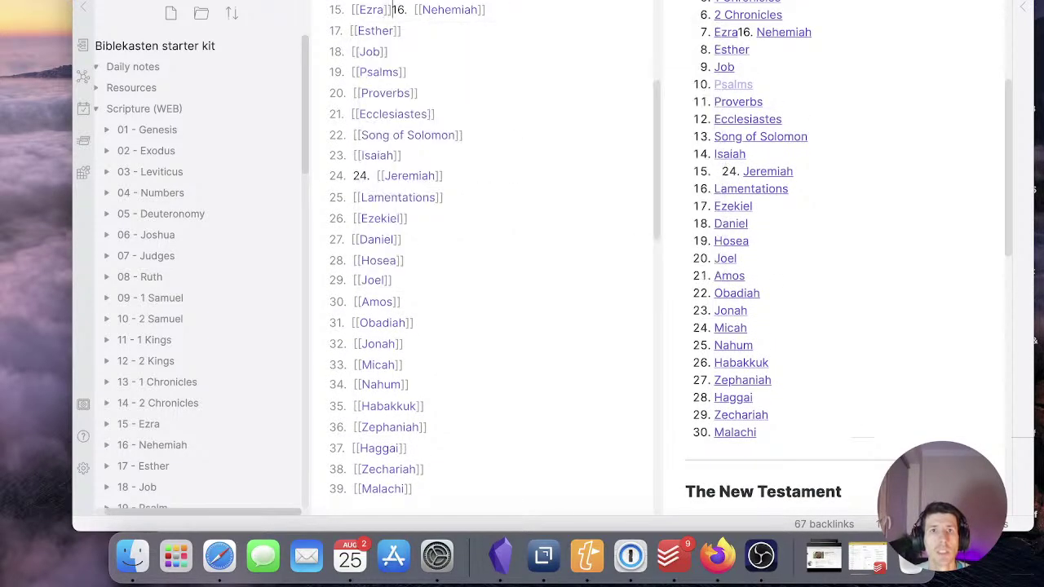
key("Return")
Delete the duplicate number 16 in front of the Nehemiah link
key("Down")
key("shift+Right")
key("shift+Right")
key("shift+Right")
key("shift+Right")
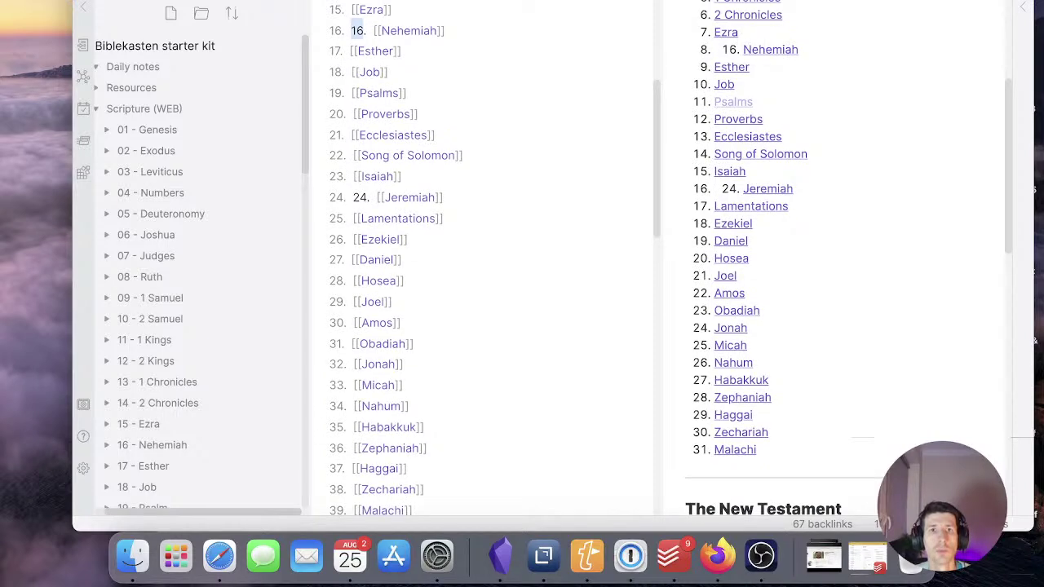
key("BackSpace")
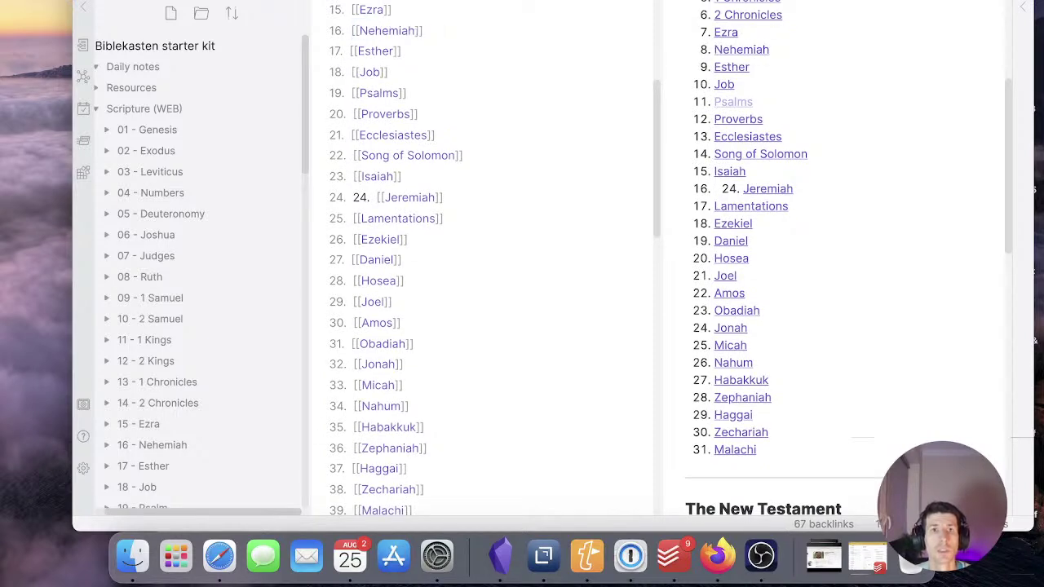
Close the Ruth link and put item 9, 1 Samuel, on its own line
key("Up")
key("Up")
key("Up")
key("Up")
key("Up")
key("Up")
key("Up")
key("Up")
key("Up")
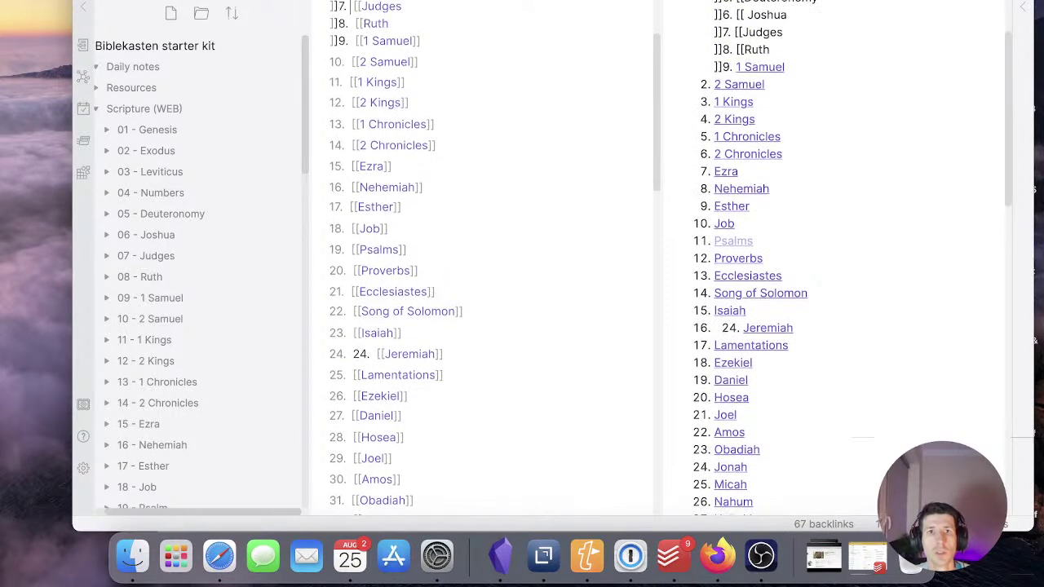
key("Up")
key("Down")
key("Left")
key("Left")
key("Left")
key("BackSpace")
key("Right")
key("Right")
key("Return")
Close the Judges link and put item 8, Ruth, on its own line
key("Up")
key("BackSpace")
key("Right")
key("Right")
key("Return")
key("Up")
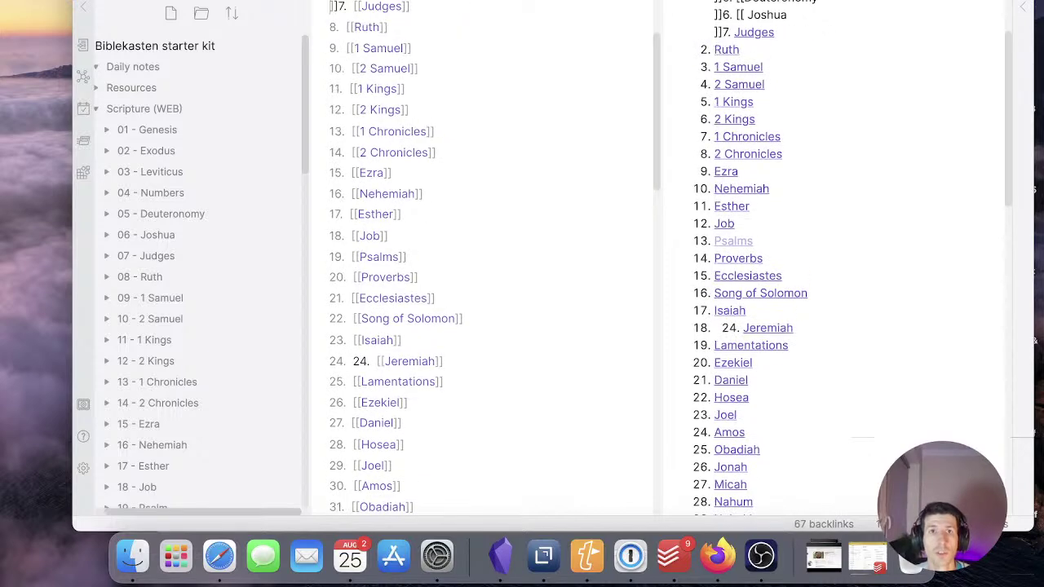
Close the Joshua, Deuteronomy and Numbers links and start Judges, Joshua and Deuteronomy on separate list lines
key("BackSpace")
key("Right")
key("Right")
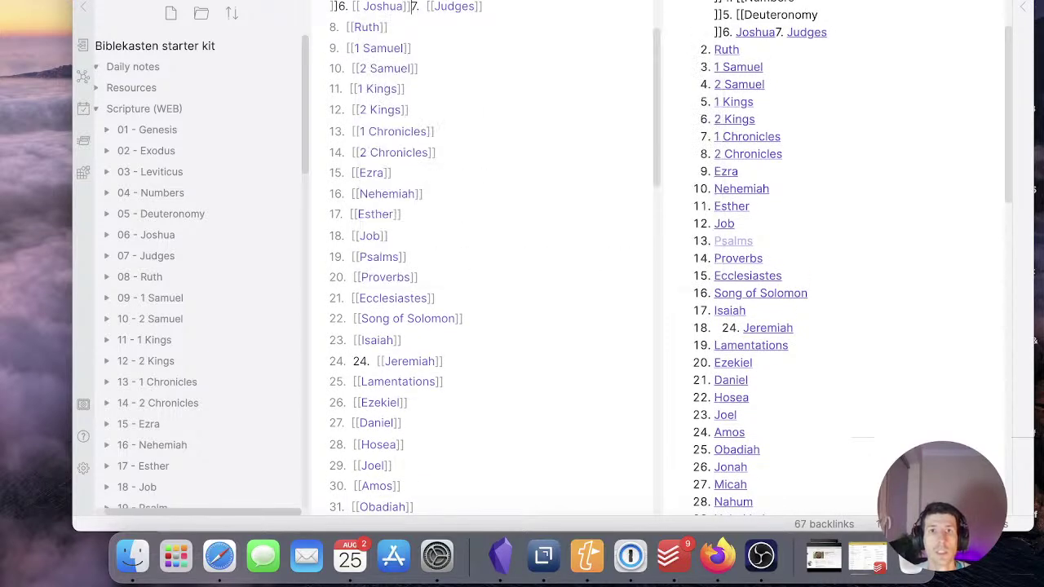
key("Return")
key("Up")
key("BackSpace")
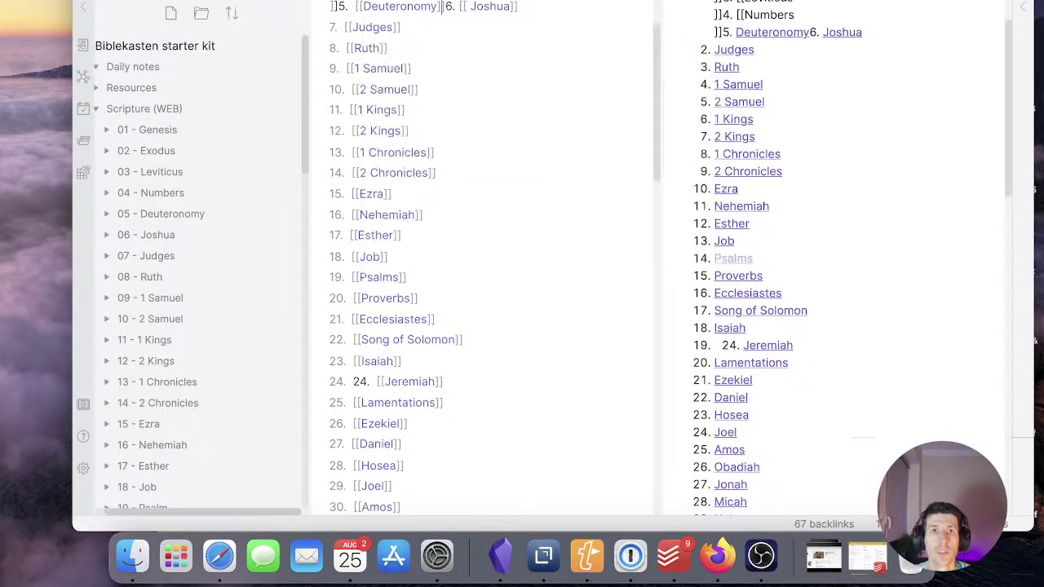
key("Return")
key("Up")
key("BackSpace")
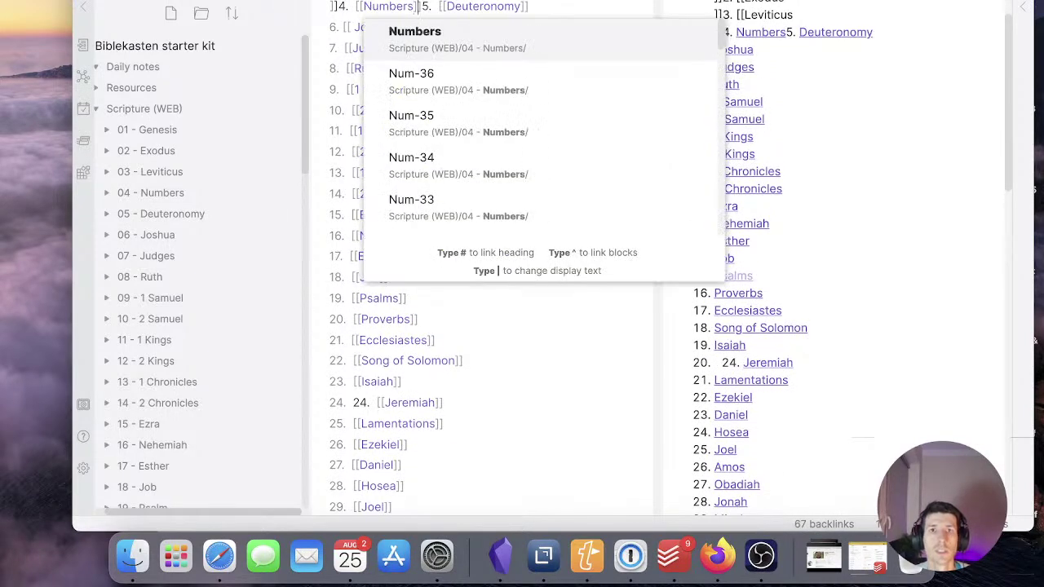
key("Right")
key("Right")
key("Return")
Close the Leviticus, Exodus and Genesis links and start Numbers, Leviticus and Exodus on separate list lines
key("Up")
key("BackSpace")
key("Right")
key("Right")
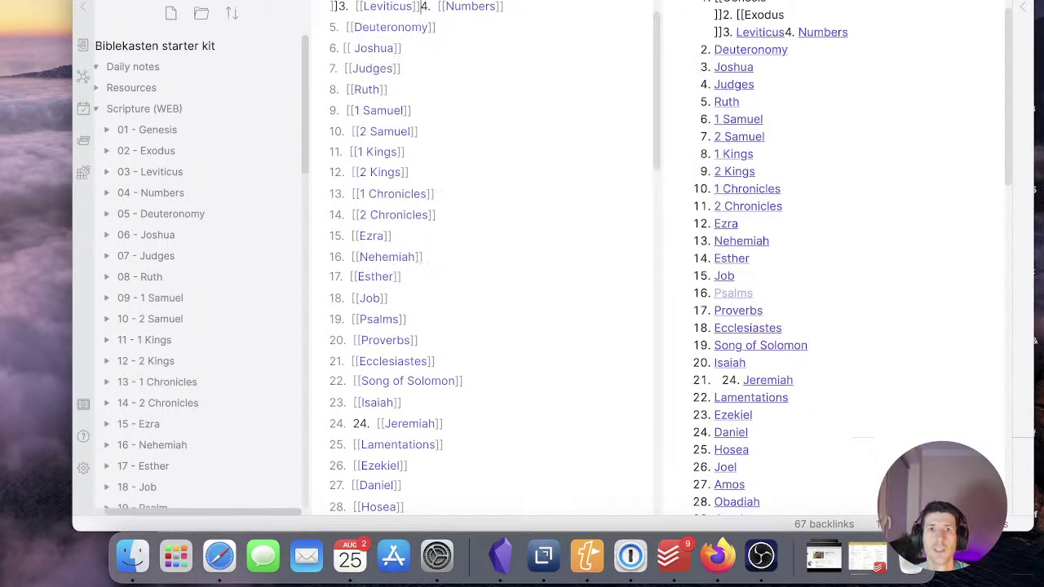
key("Return")
key("Up")
key("BackSpace")
key("Right")
key("Right")
key("Return")
key("Up")
key("BackSpace")
key("Right")
key("Right")
key("Return")
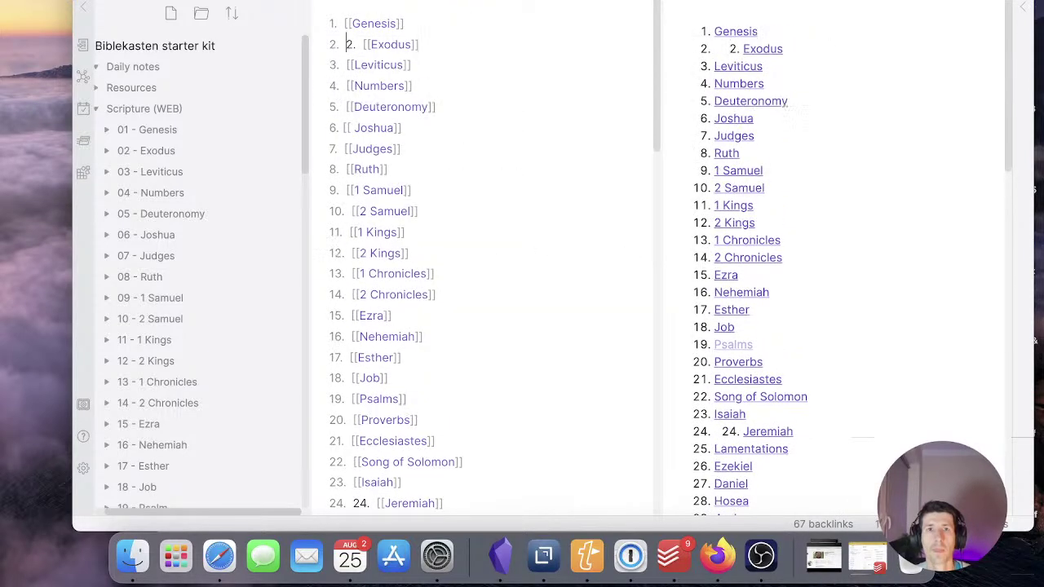
Delete the duplicate number 2 in front of the Exodus link
key("shift+Right")
key("shift+Right")
key("shift+Right")
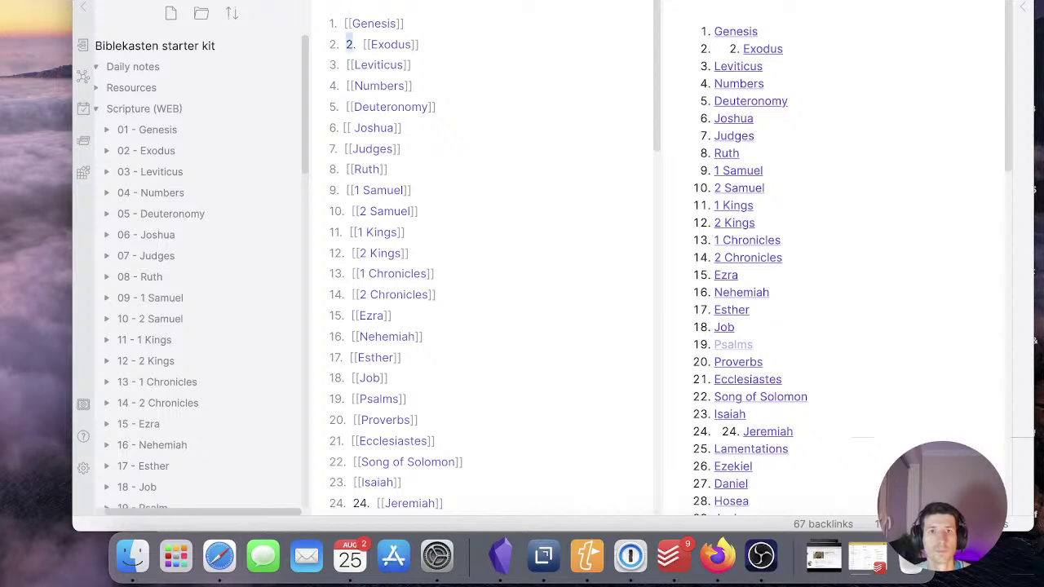
key("BackSpace")
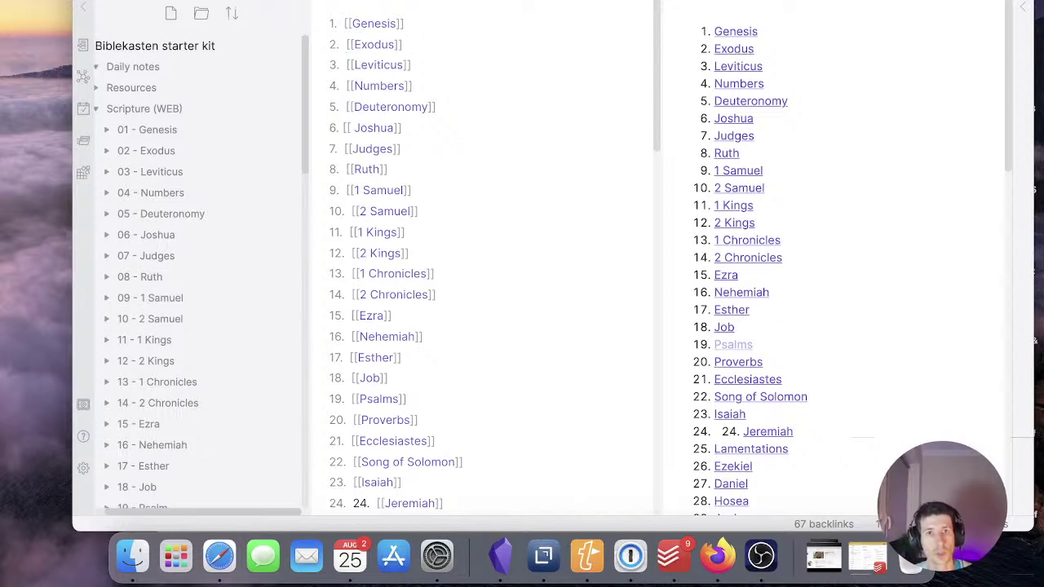
Delete the duplicate number 18 in front of the Philemon link in the New Testament list
scroll(446, 167, "down", 5)
scroll(447, 169, "down", 10)
scroll(447, 169, "up", 3)
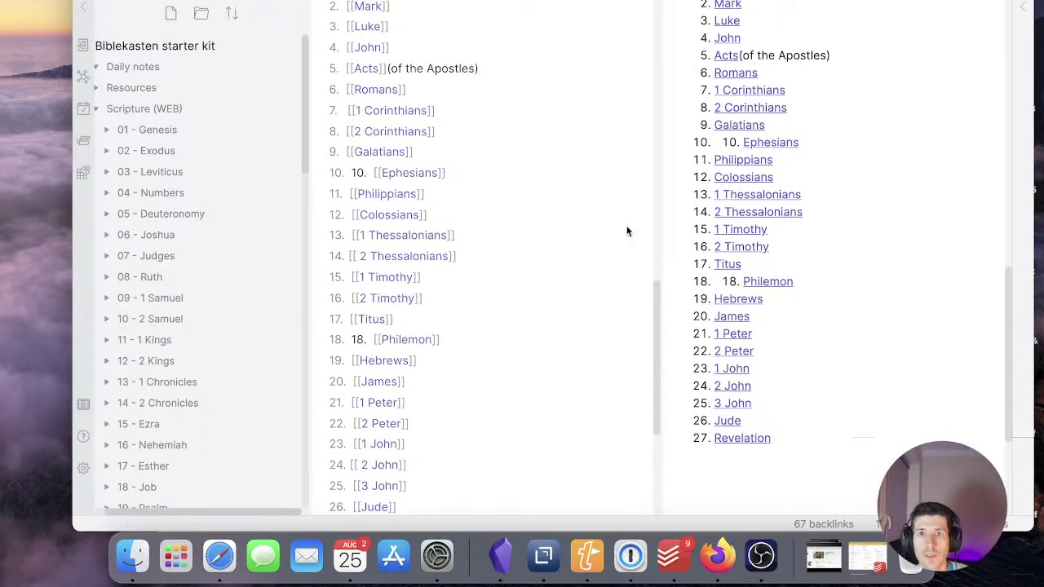
left_click(372, 339)
key("BackSpace")
key("BackSpace")
key("BackSpace")
key("BackSpace")
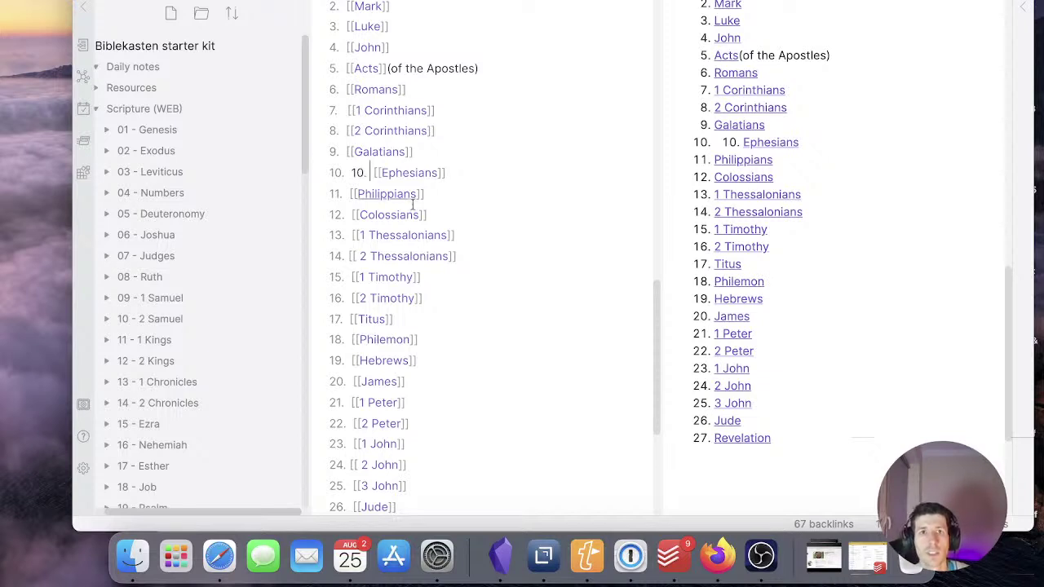
Delete the duplicate number 10 in front of the Ephesians link
left_click(373, 173)
key("BackSpace")
key("BackSpace")
key("BackSpace")
key("BackSpace")
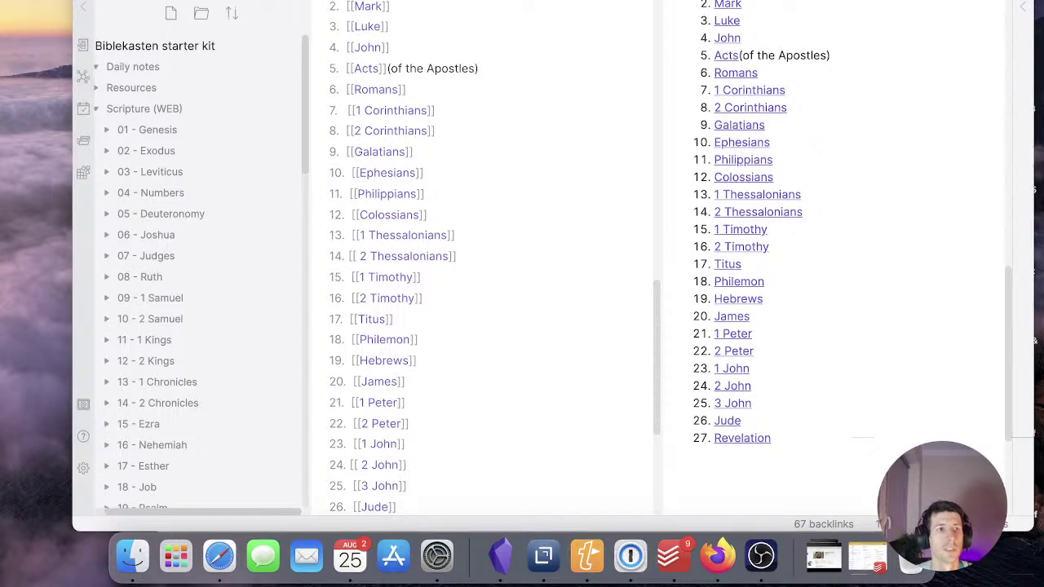
Collapse the Scripture (WEB) folder and open the 000 Home note at its Scripture section
scroll(419, 212, "up", 5)
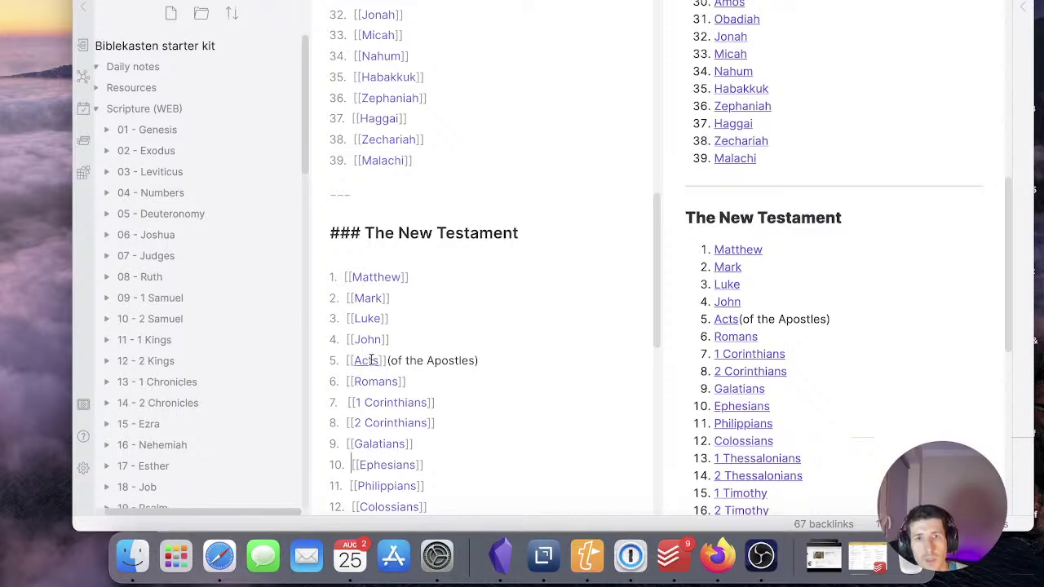
mouse_move(371, 359)
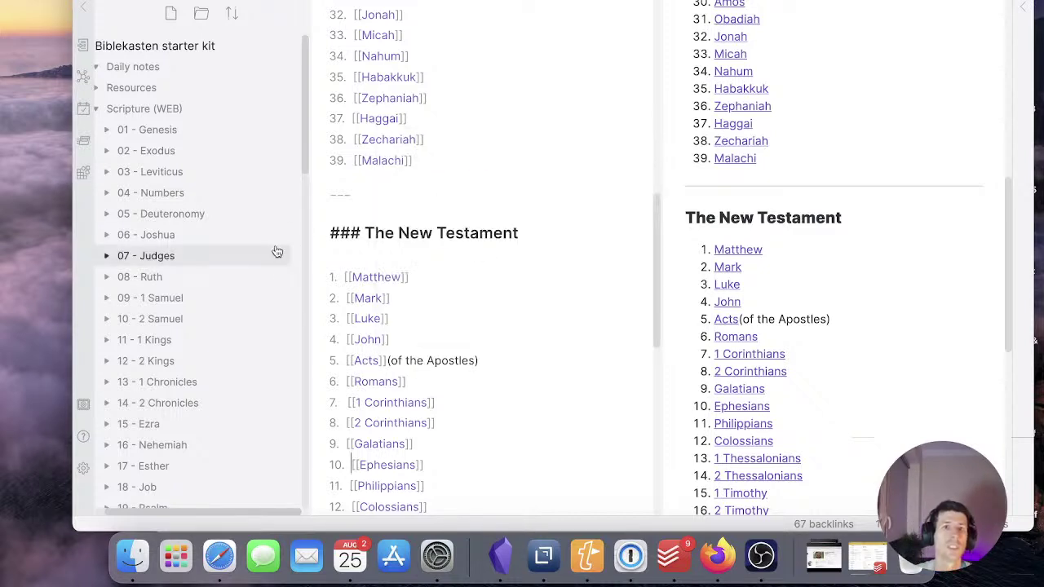
left_click(112, 111)
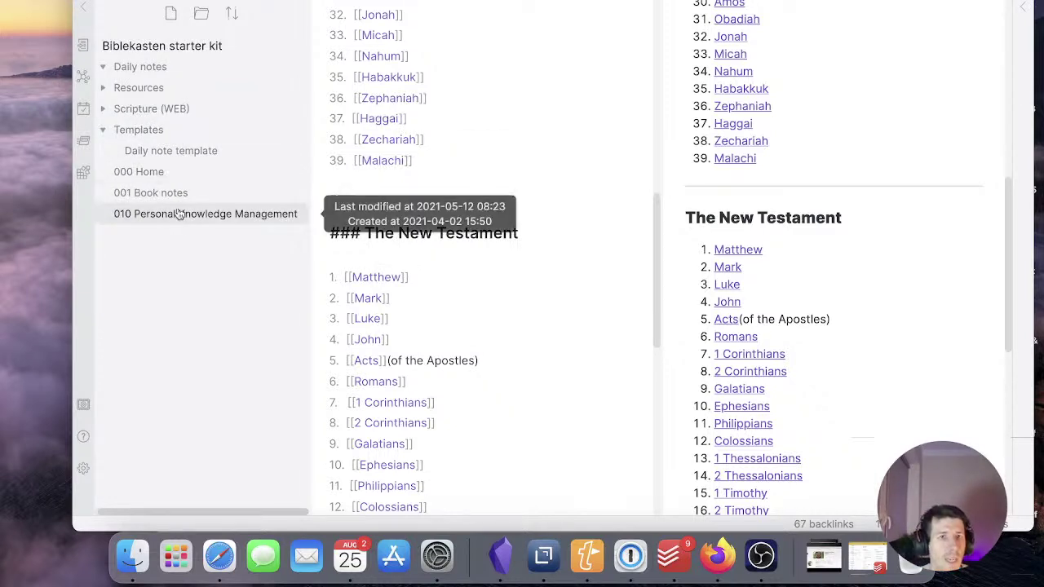
left_click(155, 171)
scroll(387, 210, "down", 1)
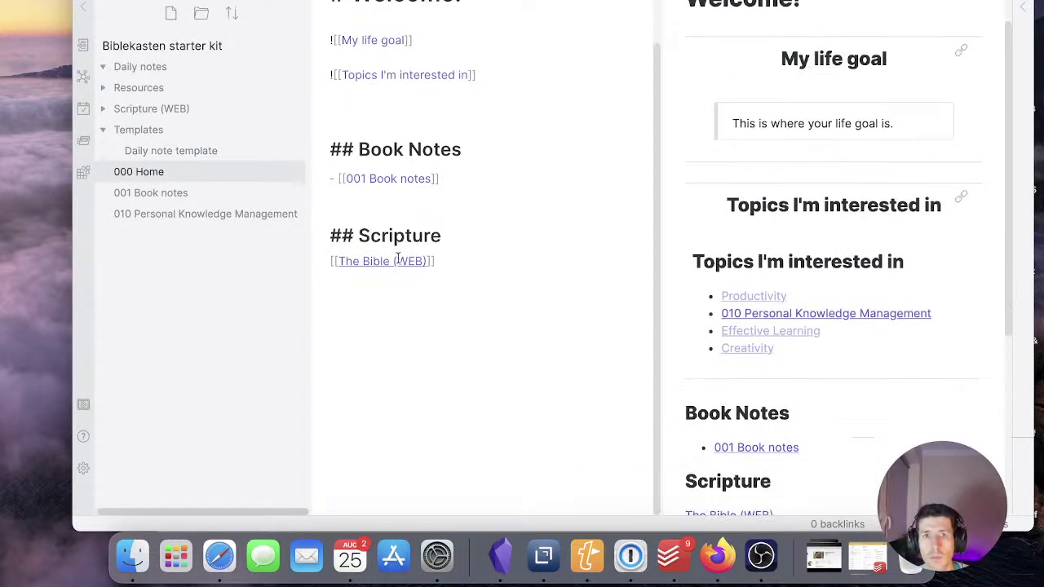
mouse_move(384, 264)
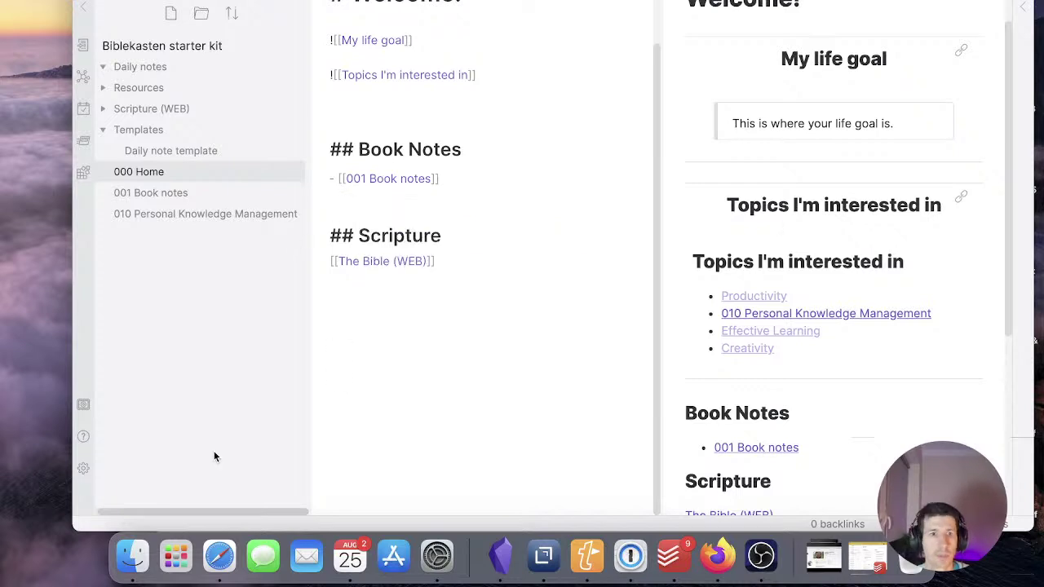
Switch to Finder and open the Templates folder inside secondbrain's Resources folder
left_click(132, 556)
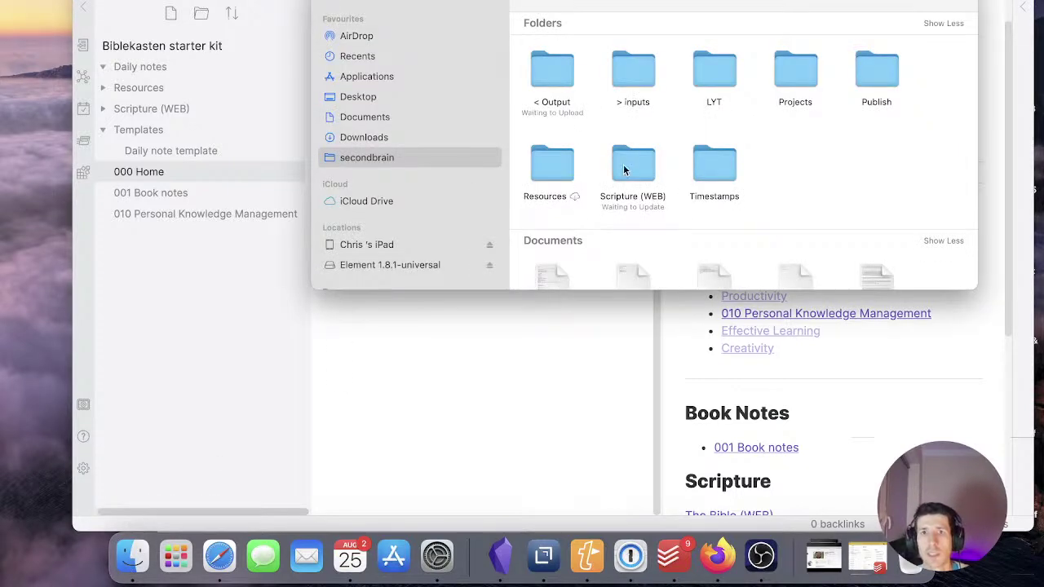
scroll(675, 136, "down", 1)
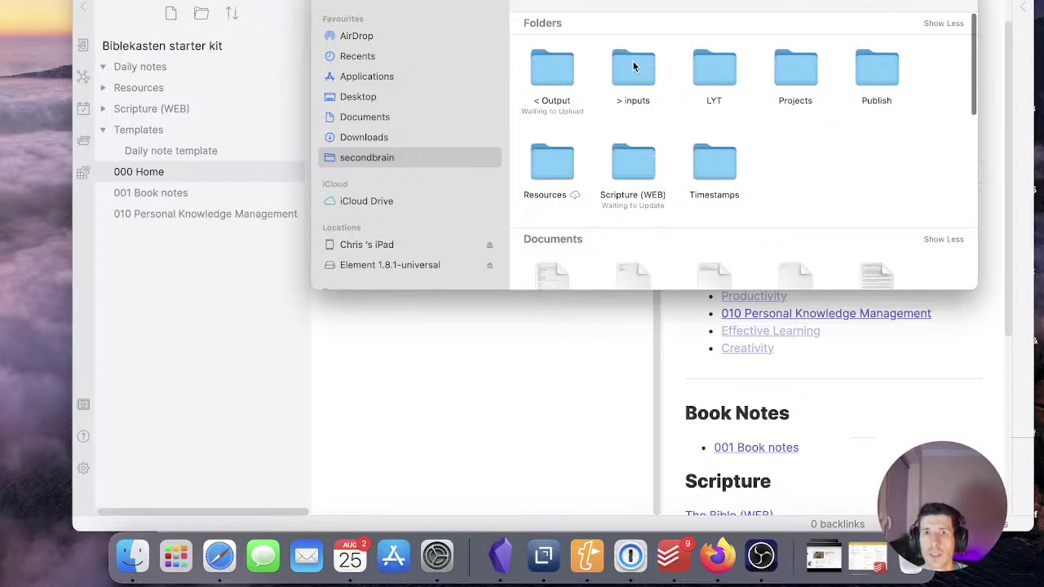
double_click(550, 163)
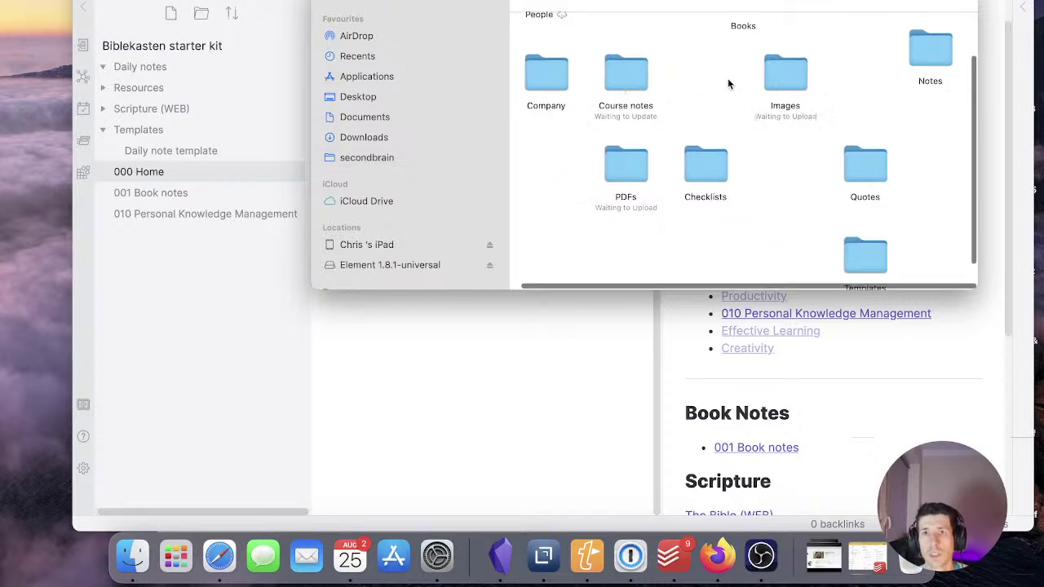
scroll(828, 81, "up", 2)
scroll(829, 81, "down", 4)
double_click(872, 226)
Copy the Book notes template and the Book of the Bible overview template files
left_click(642, 46)
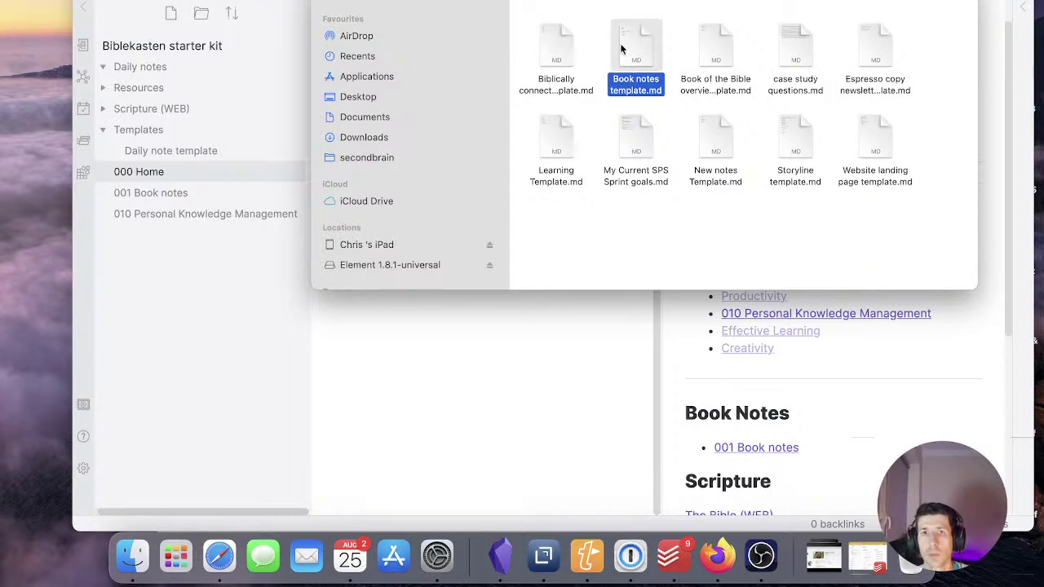
left_click(705, 45, "super")
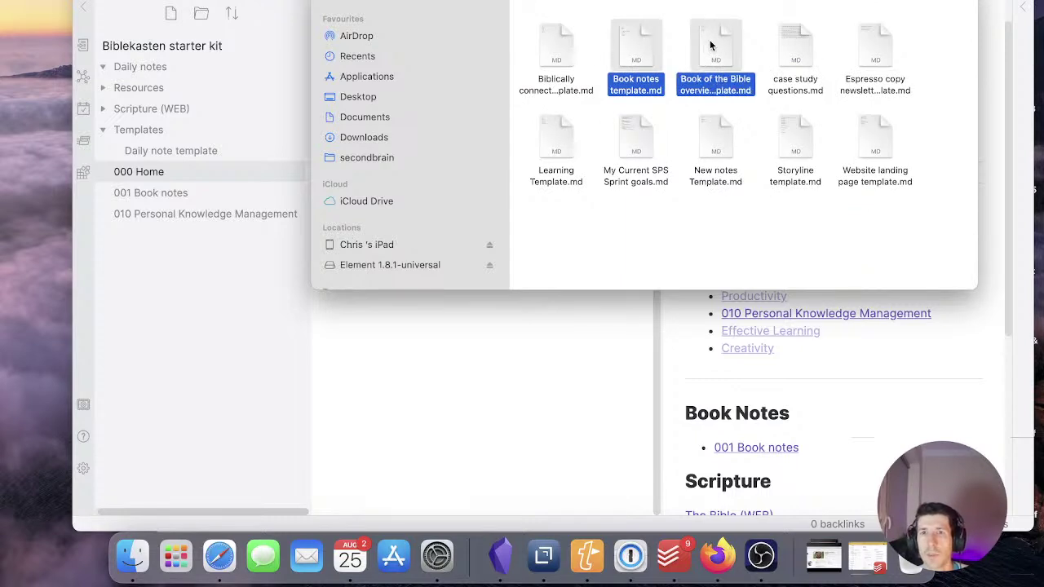
right_click(708, 49)
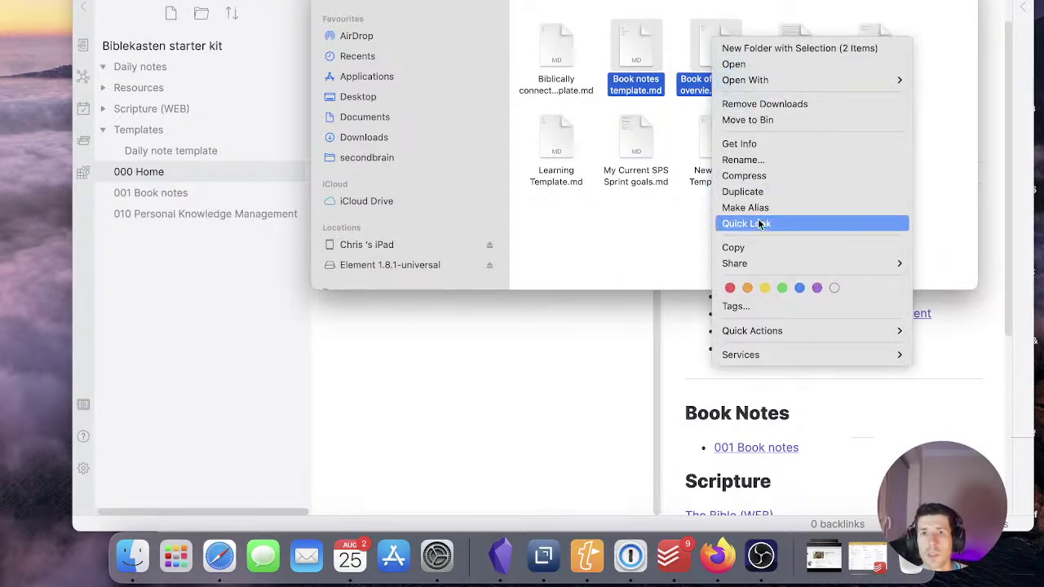
left_click(756, 246)
Go to the parent folder that holds the Biblekasten starter kit vault
left_click(528, 1)
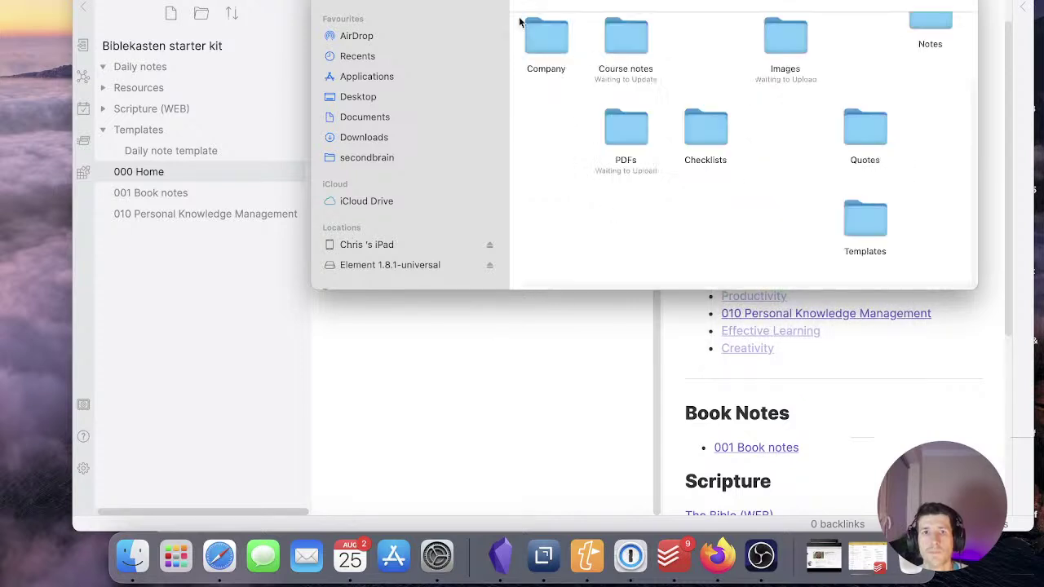
left_click(383, 157)
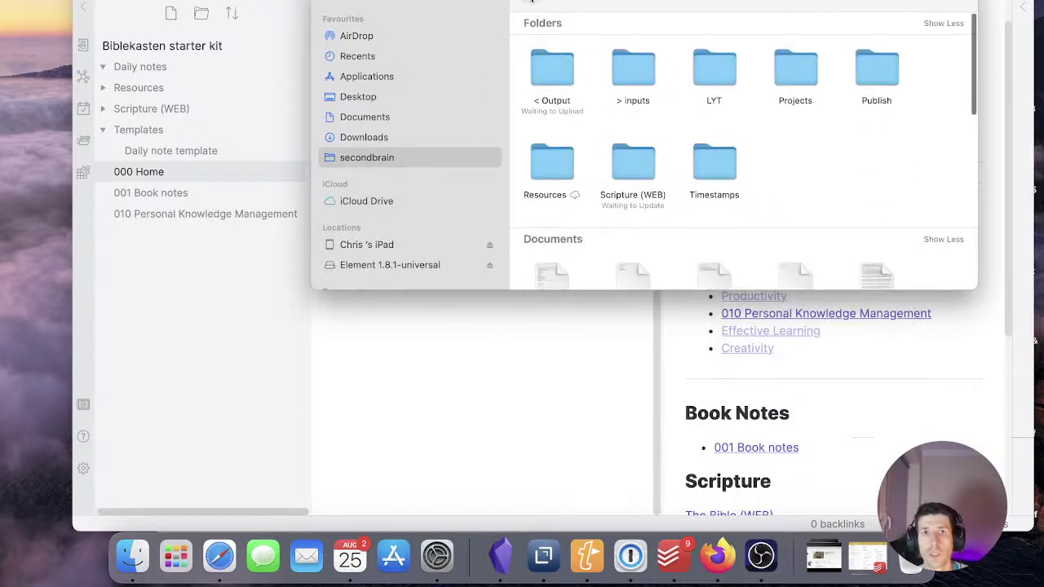
left_click(528, 2)
left_click(571, 7)
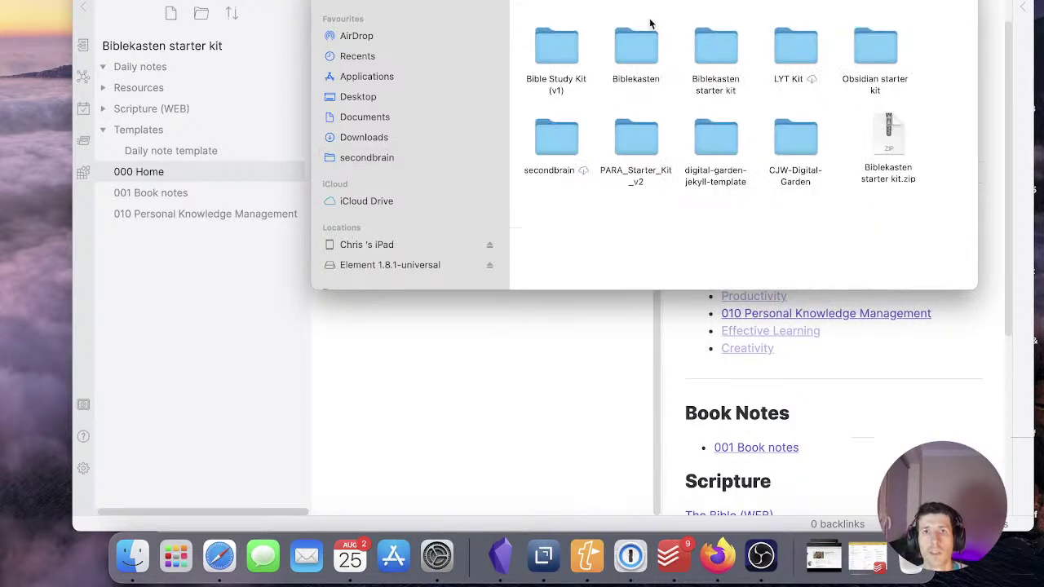
Paste the two copied template files into the Templates folder of the Biblekasten starter kit vault
double_click(722, 42)
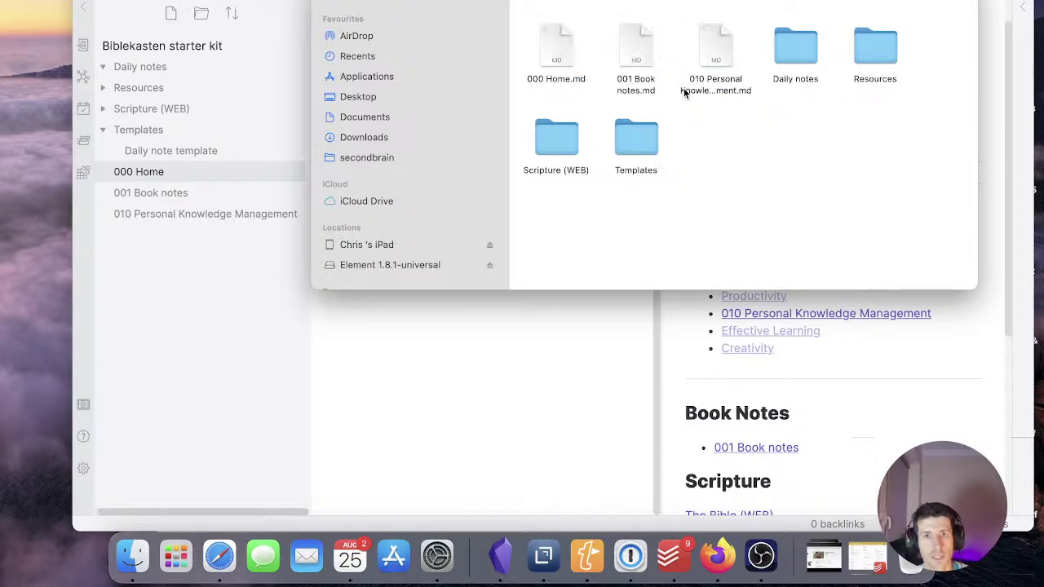
double_click(626, 145)
right_click(590, 107)
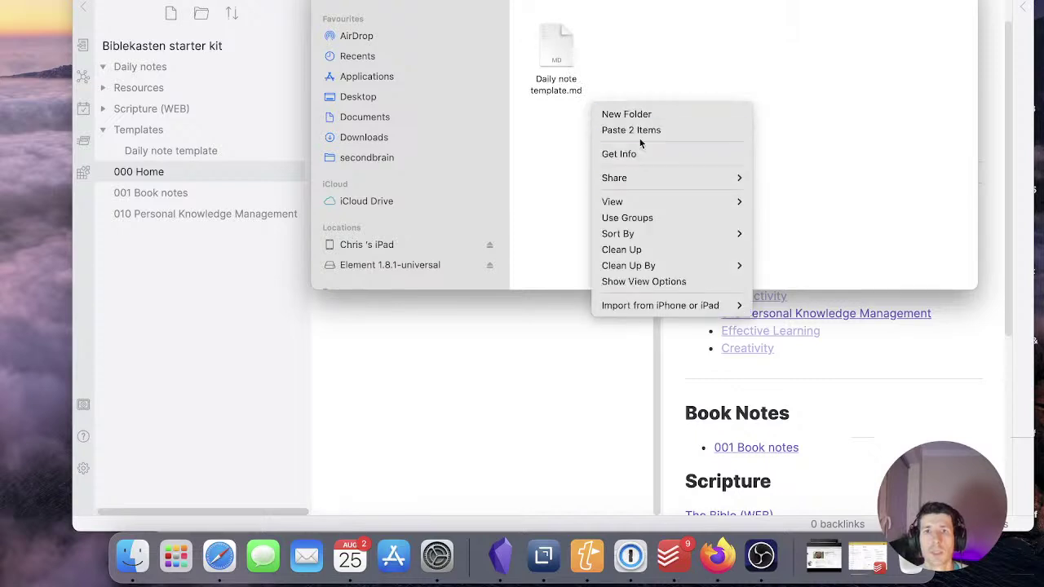
left_click(632, 130)
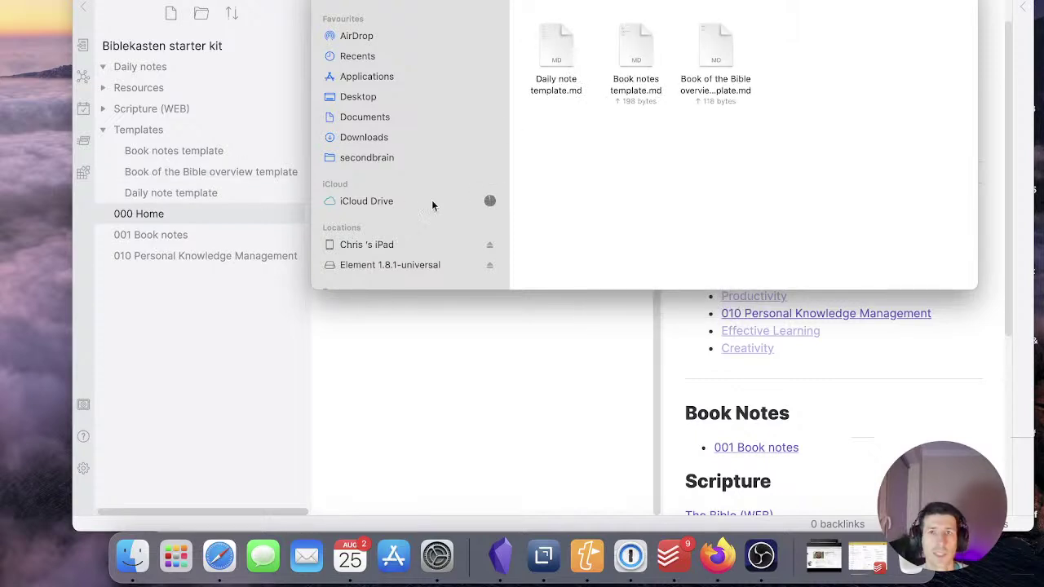
Switch back to Obsidian and open the Book of the Bible overview template at its opening questions
left_click(182, 187)
left_click(227, 173)
left_click(228, 176)
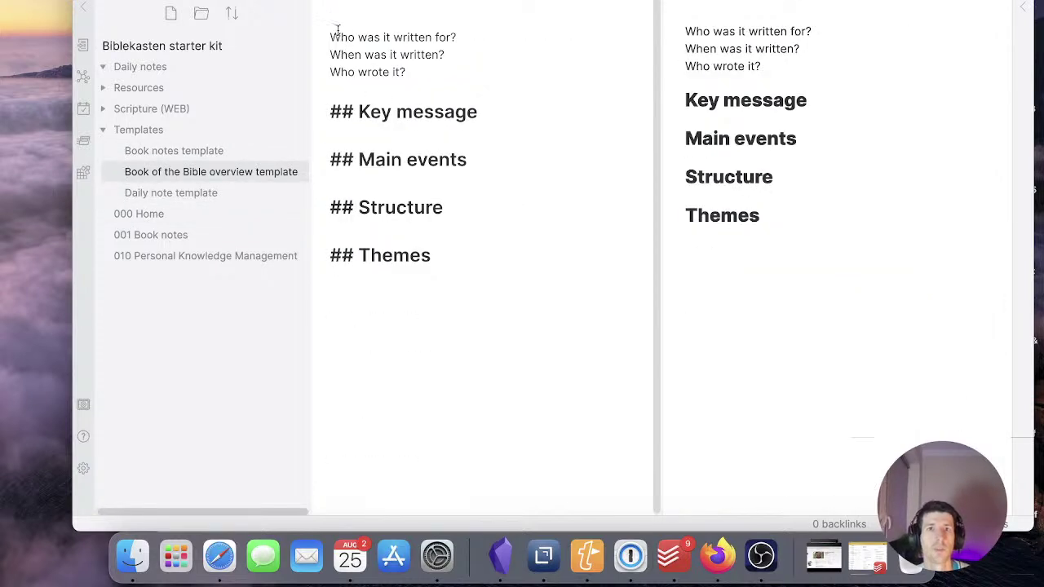
left_click_drag(339, 37, 431, 37)
left_click_drag(355, 54, 404, 59)
left_click(412, 71)
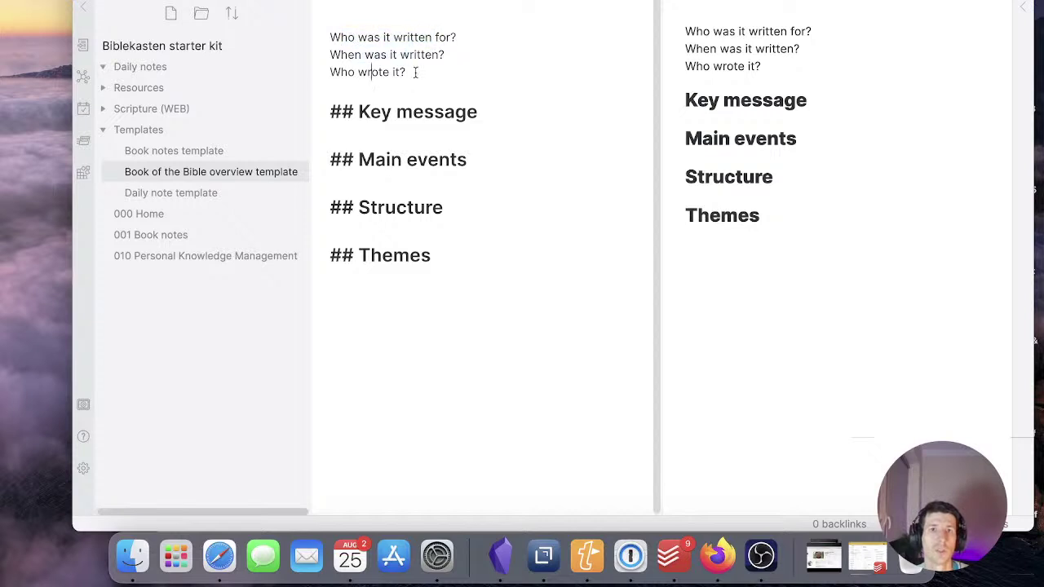
Turn the three opening questions about audience, date and author into a Markdown bulleted list using hyphens
left_click(332, 72)
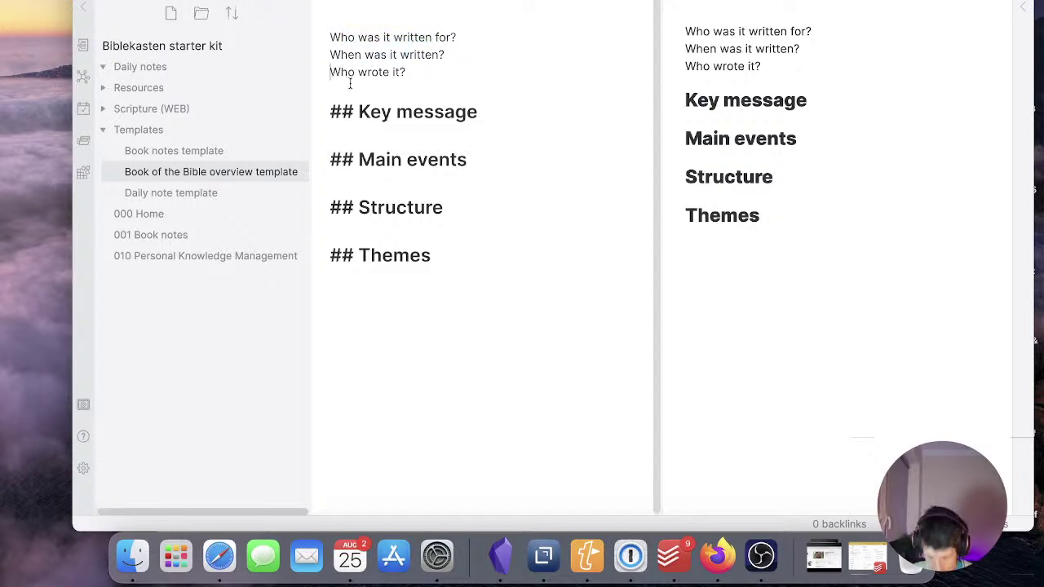
type("- ")
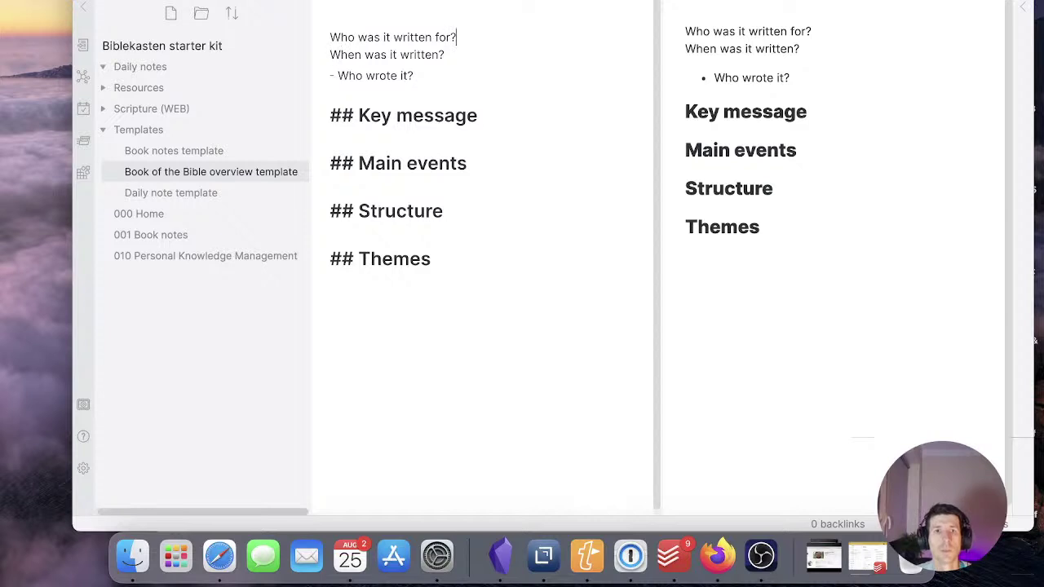
type("-")
key("Up")
key("Up")
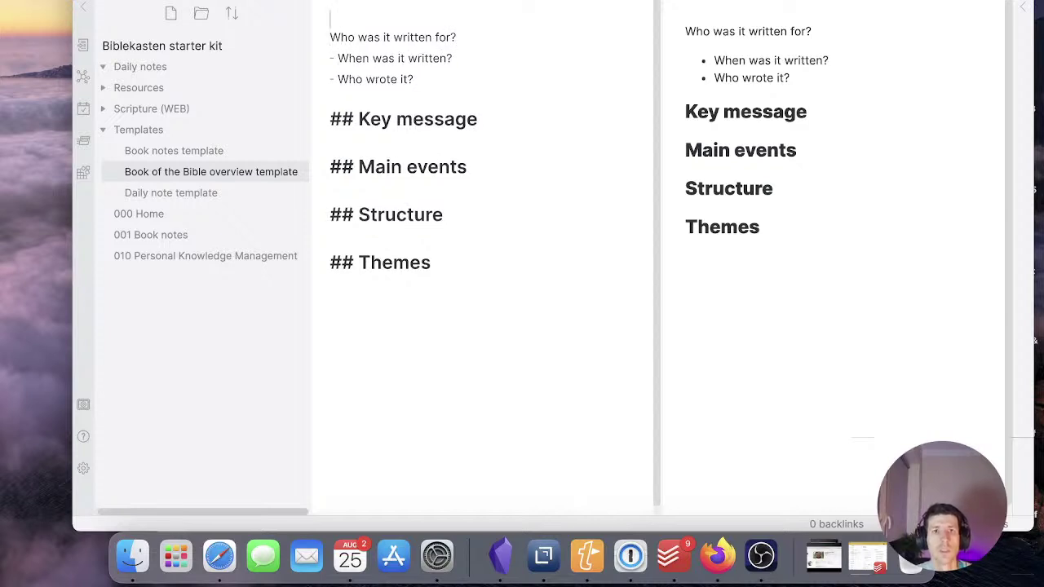
type("-")
key("Down")
key("Down")
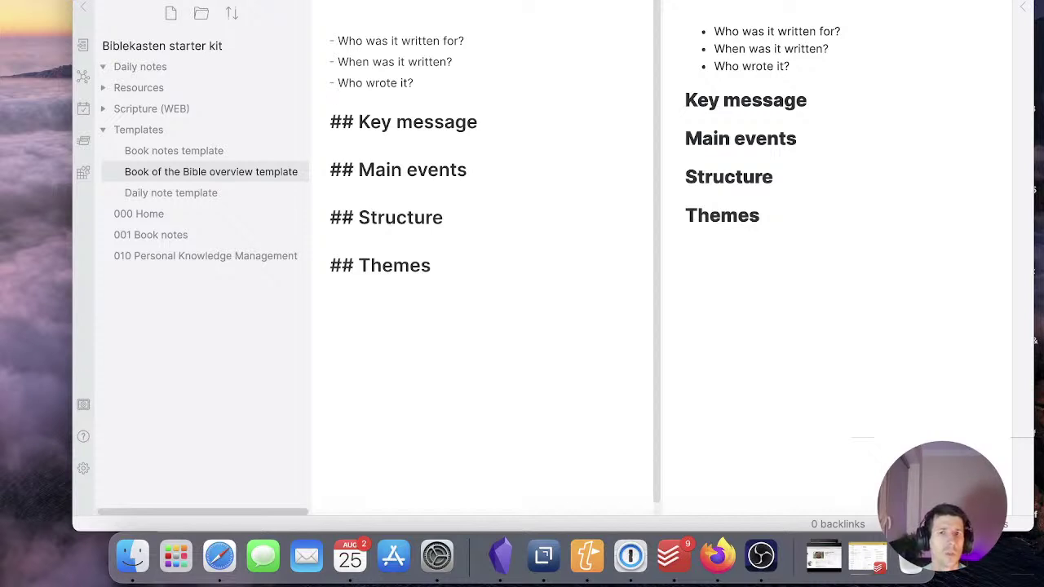
Add a "Links:" line beneath the Themes heading, with an extra blank line above it
left_click(420, 343)
key("Return")
type("L")
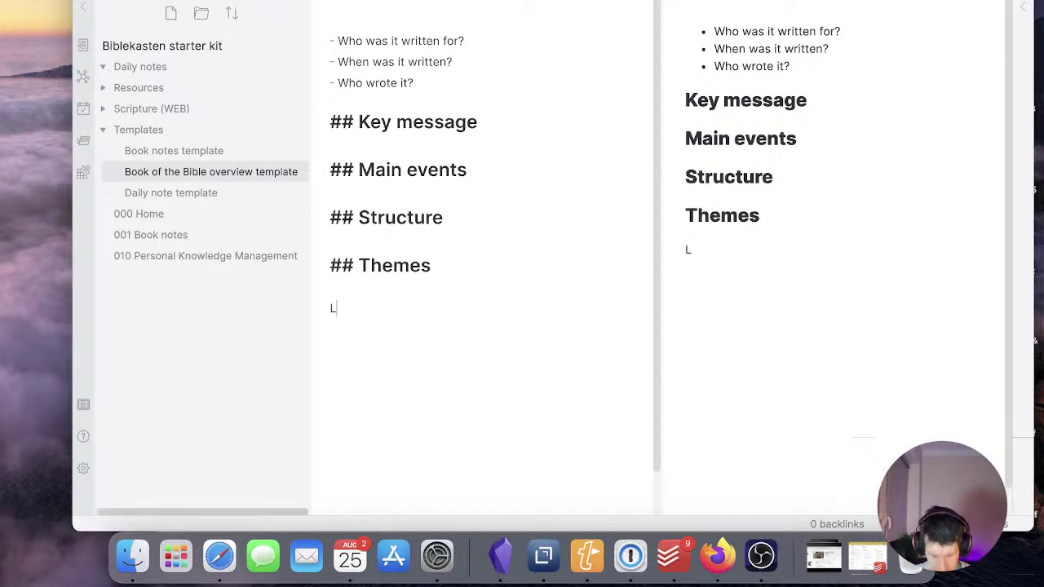
type("inks:")
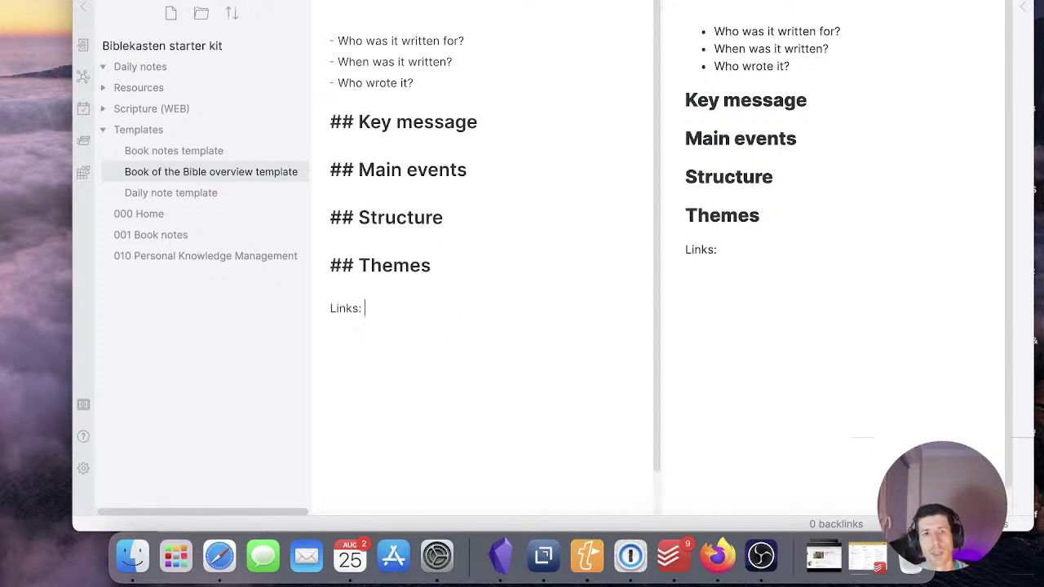
key("Up")
key("Return")
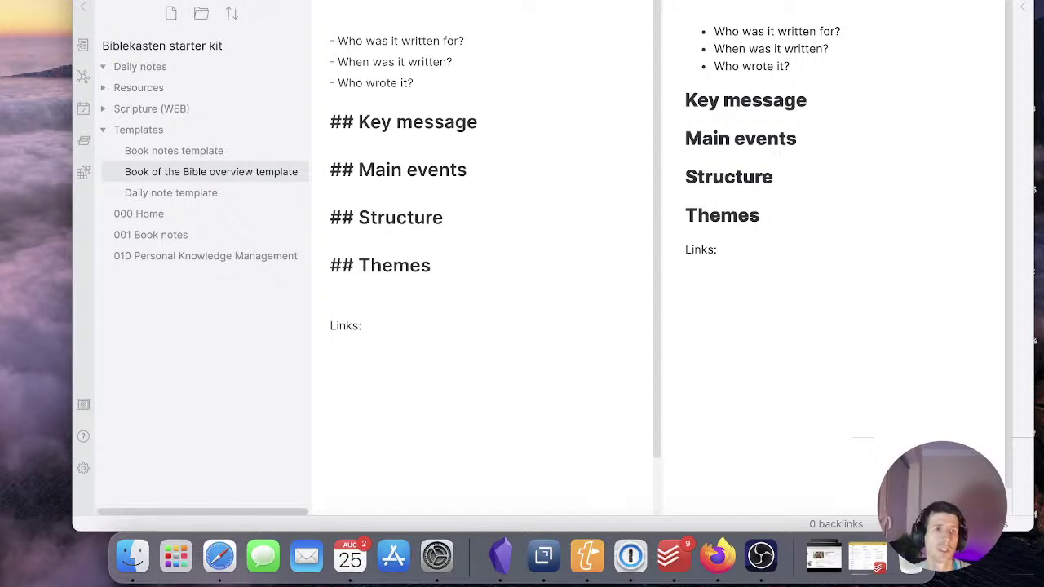
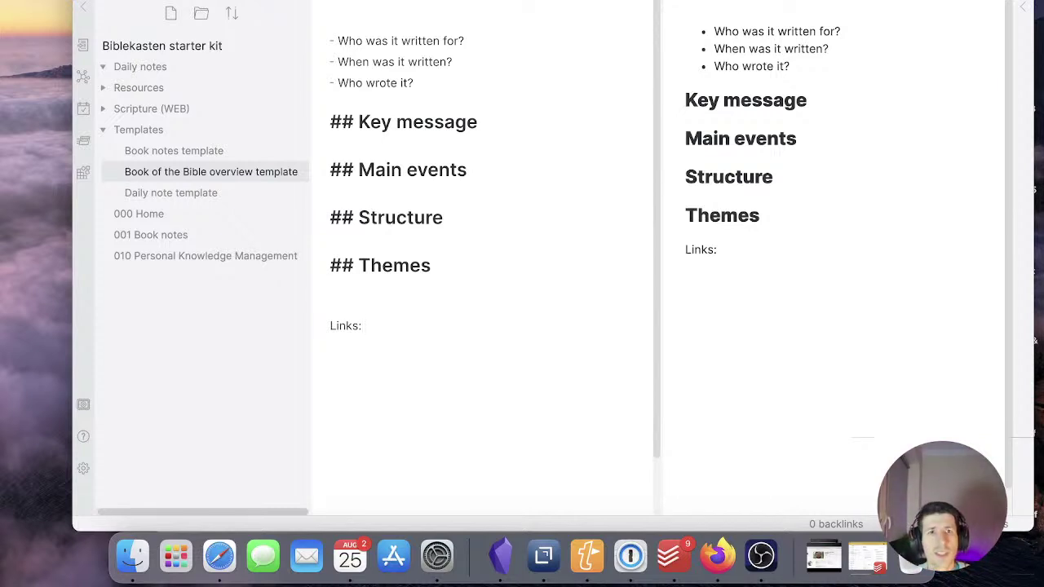
Open the Book notes template and change the Title key in its front matter to lowercase "title:"
left_click(145, 150)
left_click(375, 37)
left_click(331, 34)
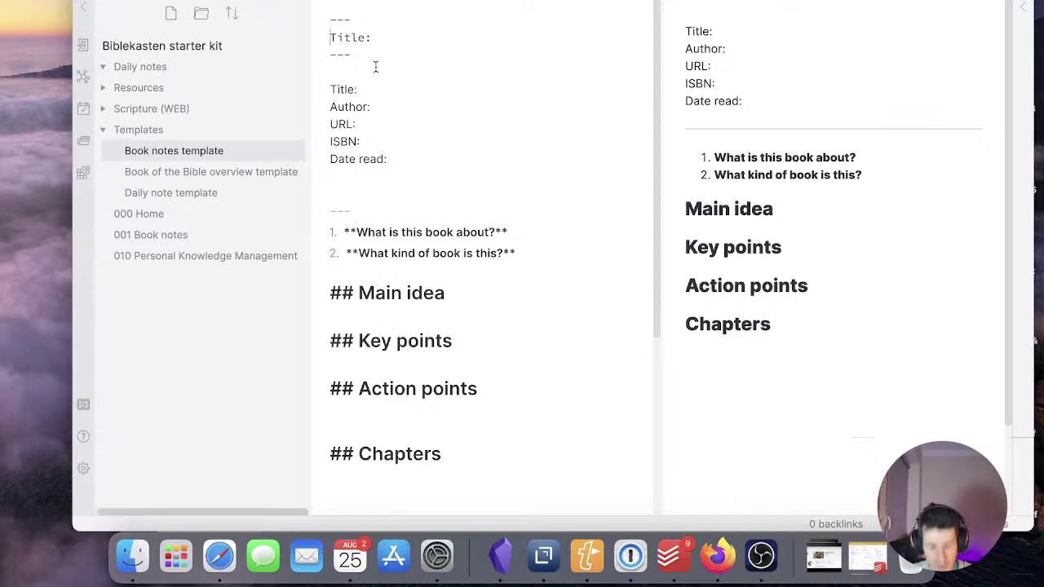
key("Right")
key("BackSpace")
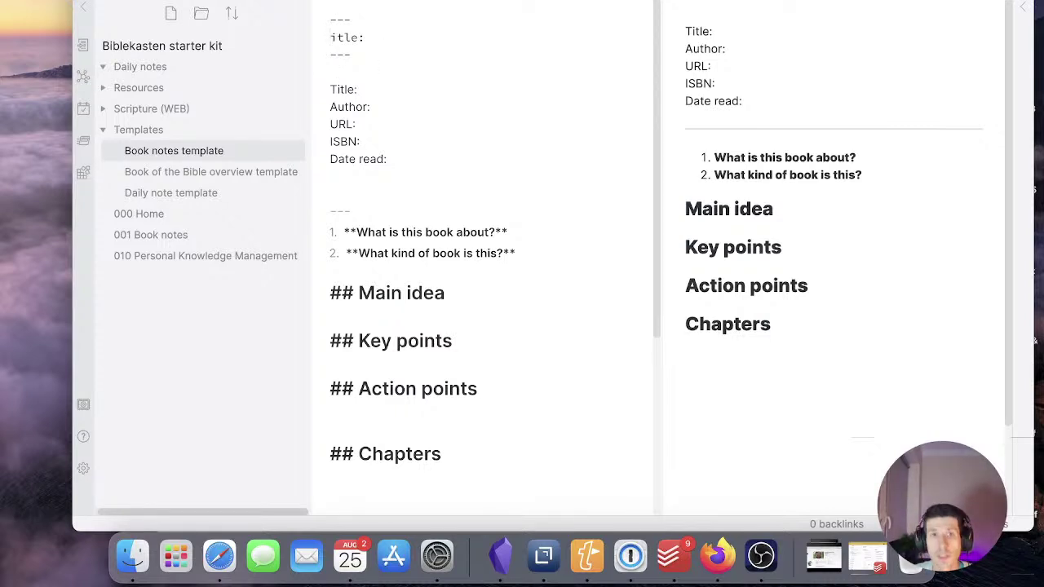
type("t")
key("Down")
key("Down")
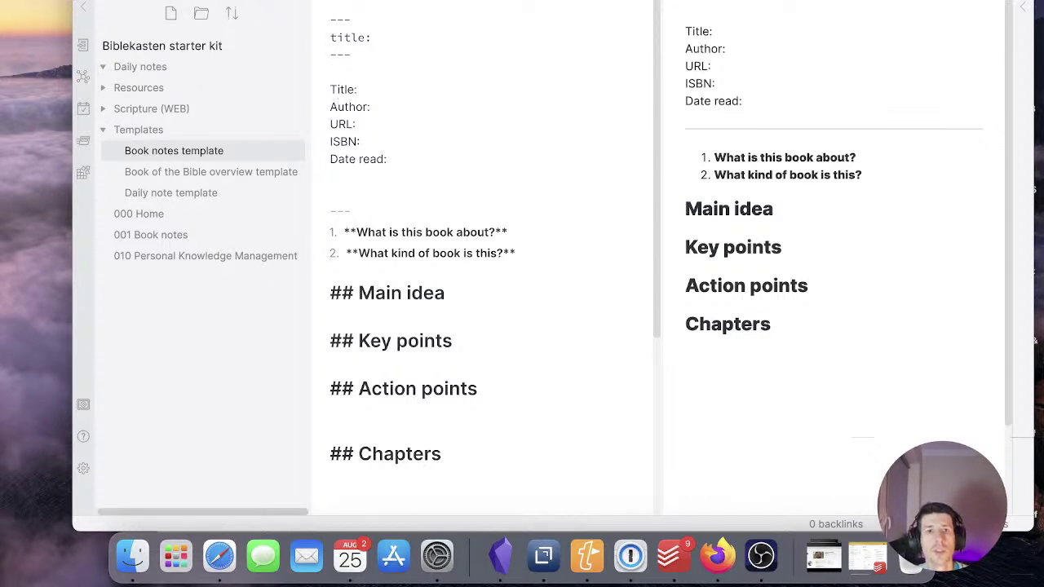
Review the book detail fields and the two numbered questions in the Book notes template
key("Down")
key("Down")
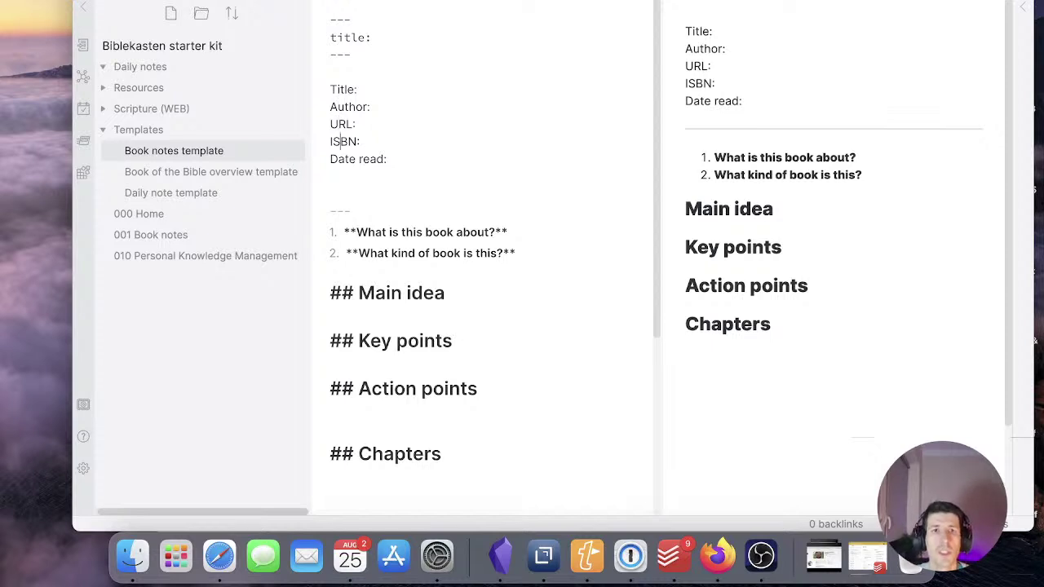
key("Down")
key("Down")
key("Down")
key("Down")
key("Up")
key("Up")
key("Up")
key("Up")
key("Left")
key("Left")
key("Left")
key("Left")
key("Down")
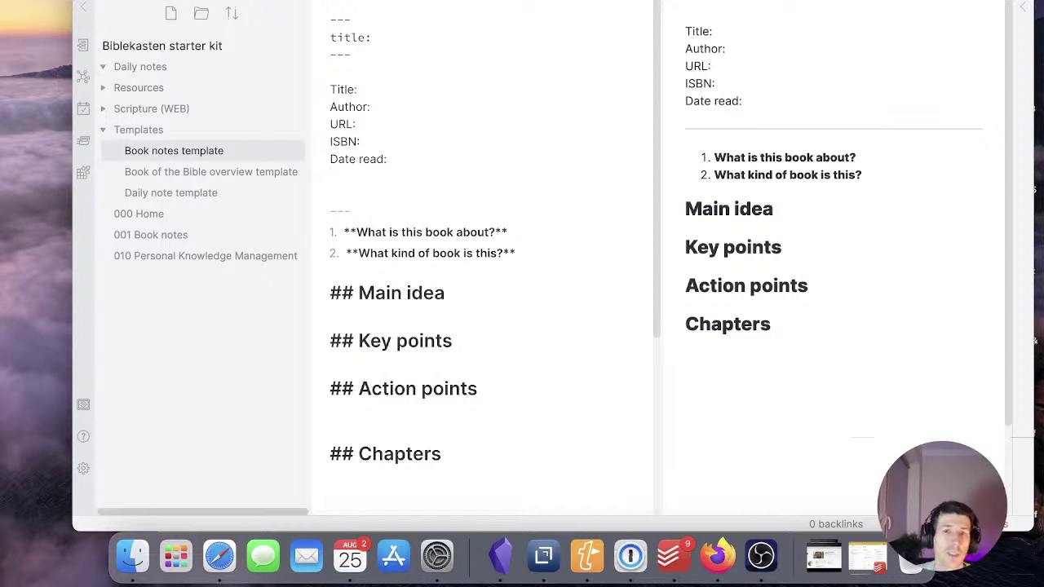
key("Down")
key("Down")
key("Down")
key("Down")
key("Up")
key("Up")
key("Up")
key("Down")
key("Down")
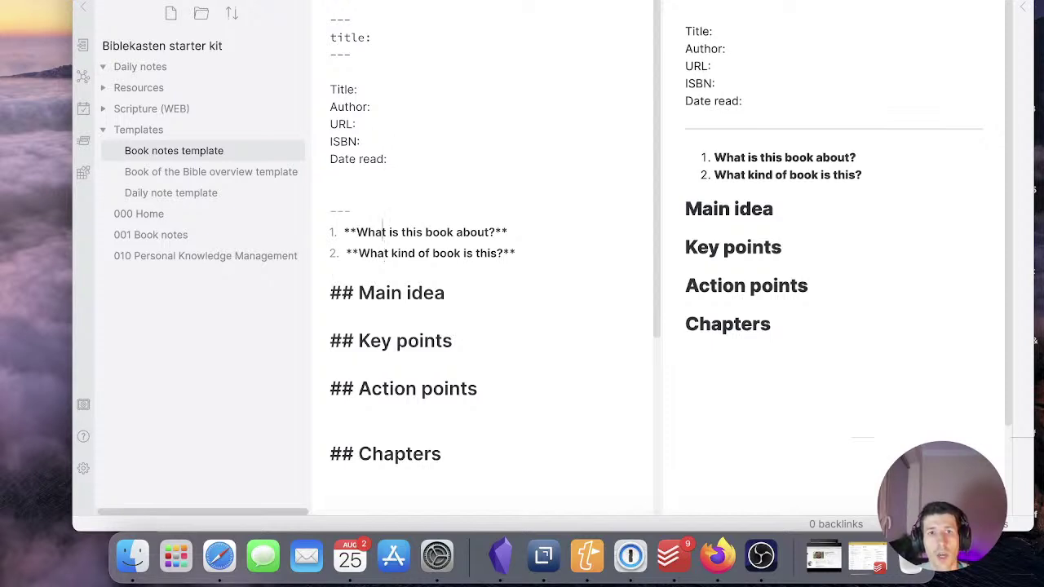
key("Up")
key("Down")
key("Down")
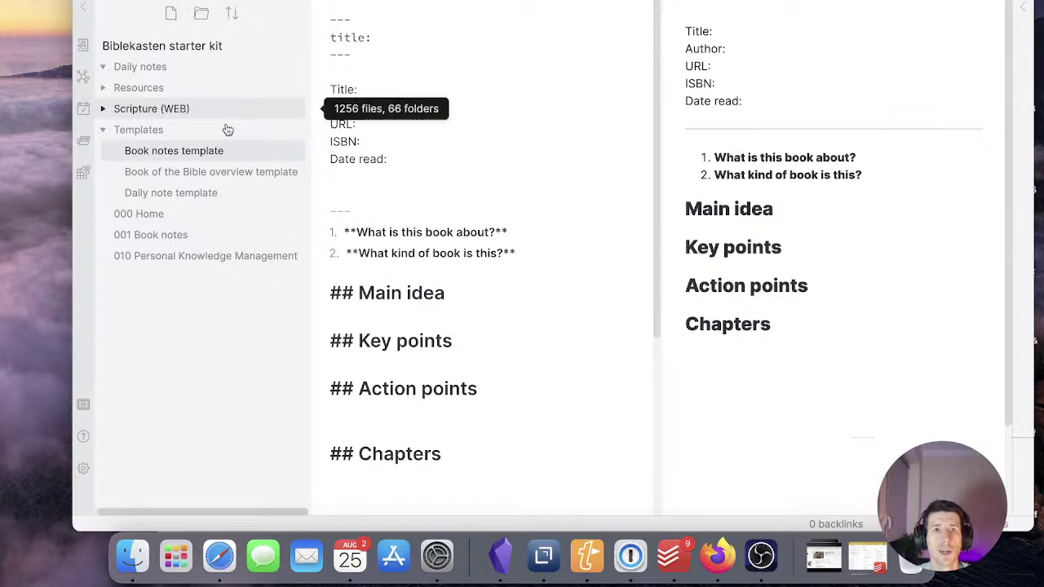
Create a new note named "Note taking prompts" and place it in the Templates folder
left_click(186, 193)
left_click(171, 17)
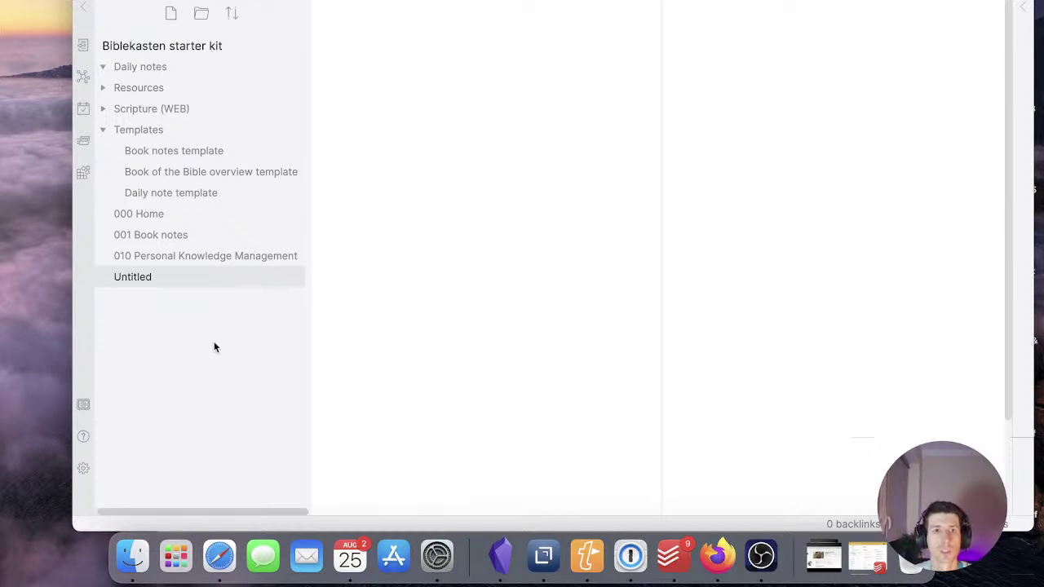
left_click_drag(176, 282, 158, 135)
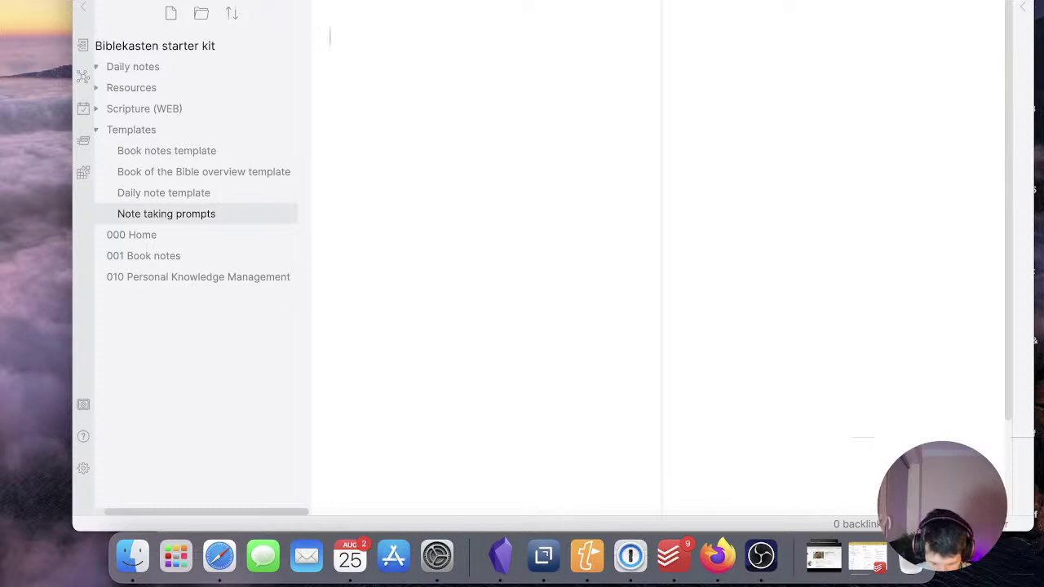
Write the prompts "What is this a part of" and "What is this made of" on separate lines with a blank line between
type("what")
key("BackSpace")
key("BackSpace")
key("BackSpace")
key("BackSpace")
type("What")
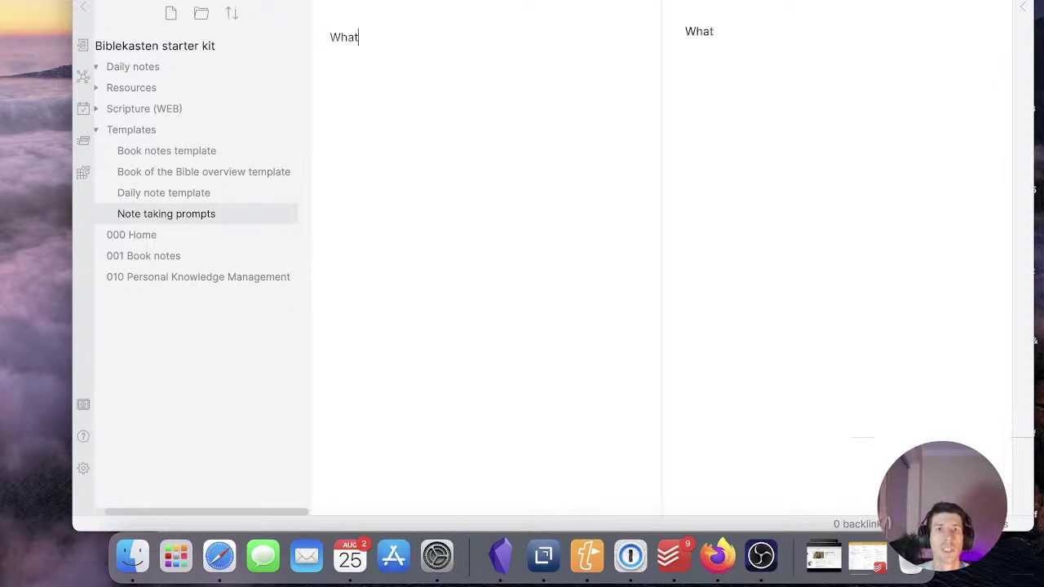
type(" is this a par")
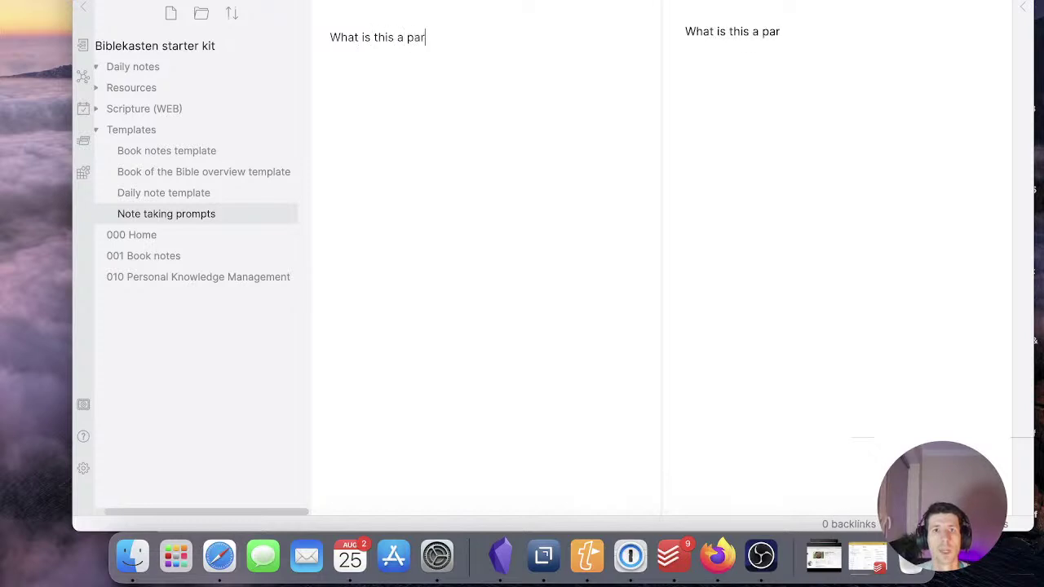
type("t of What ")
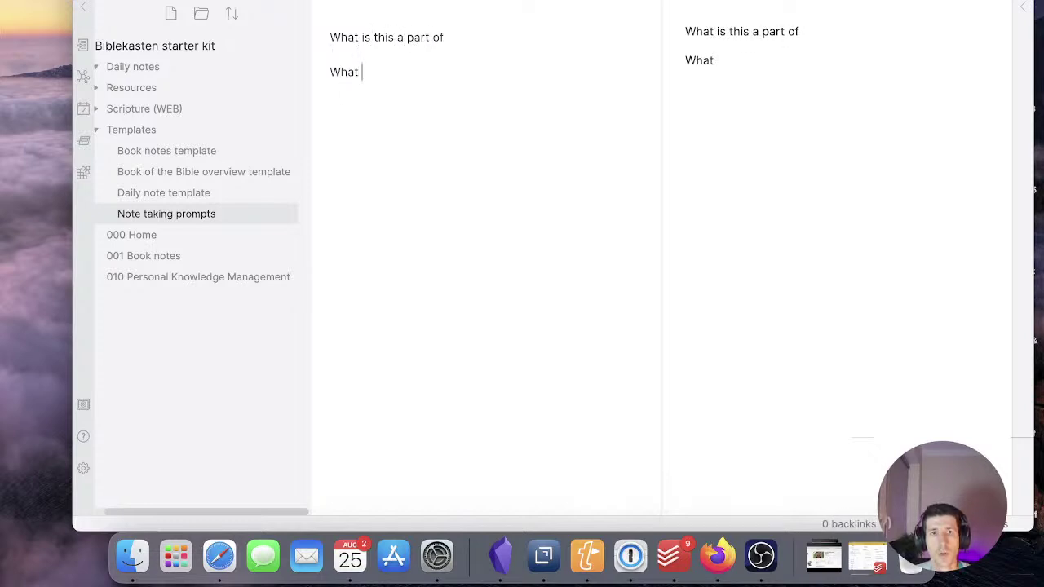
type("is this made of")
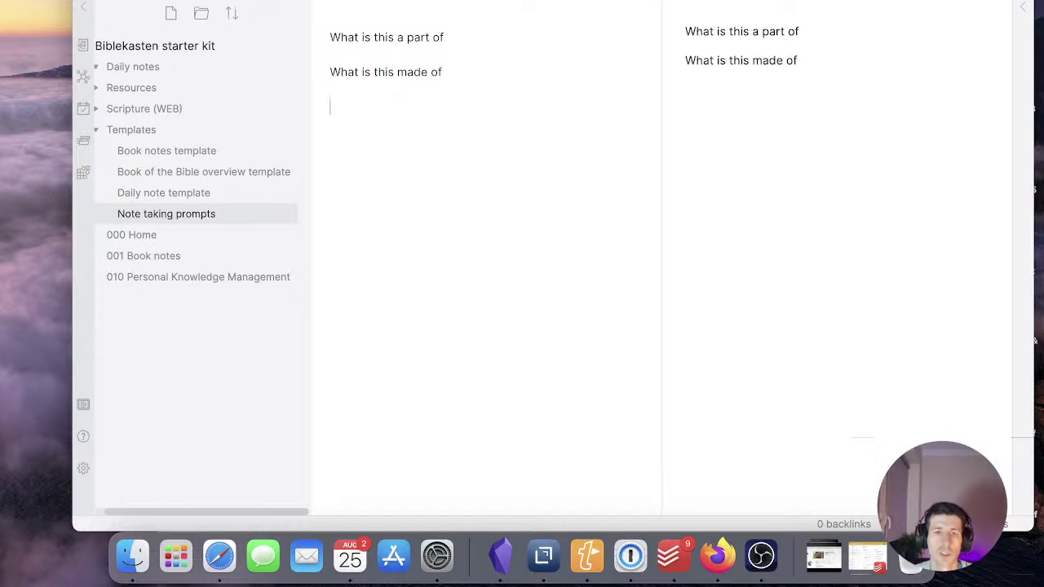
Add the prompts "What is this similar to" and "What is this different from" below, separated by blank lines
type("What is ")
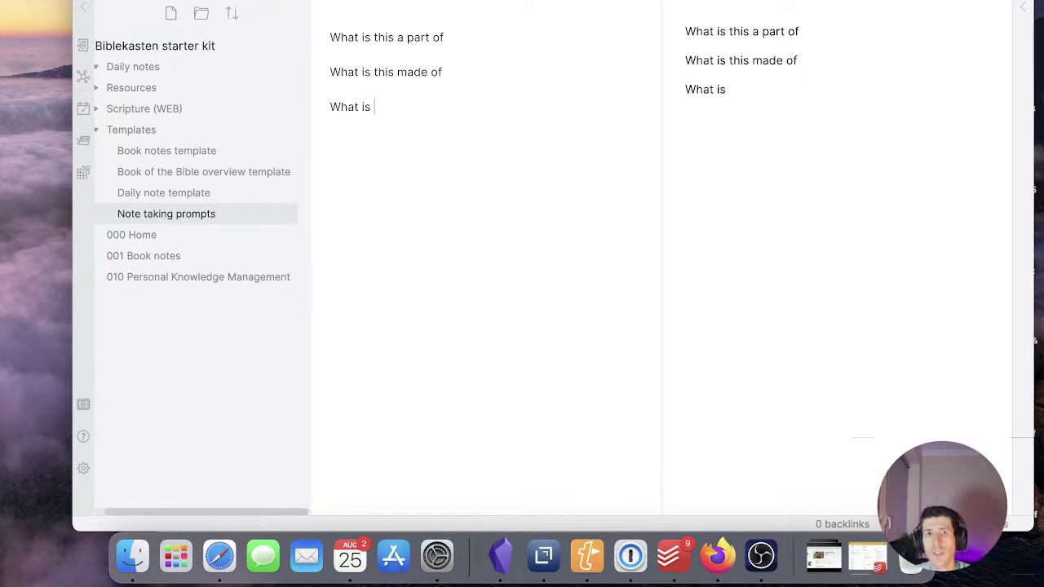
type("this similar to")
key("Return")
key("Return")
type("What is this ")
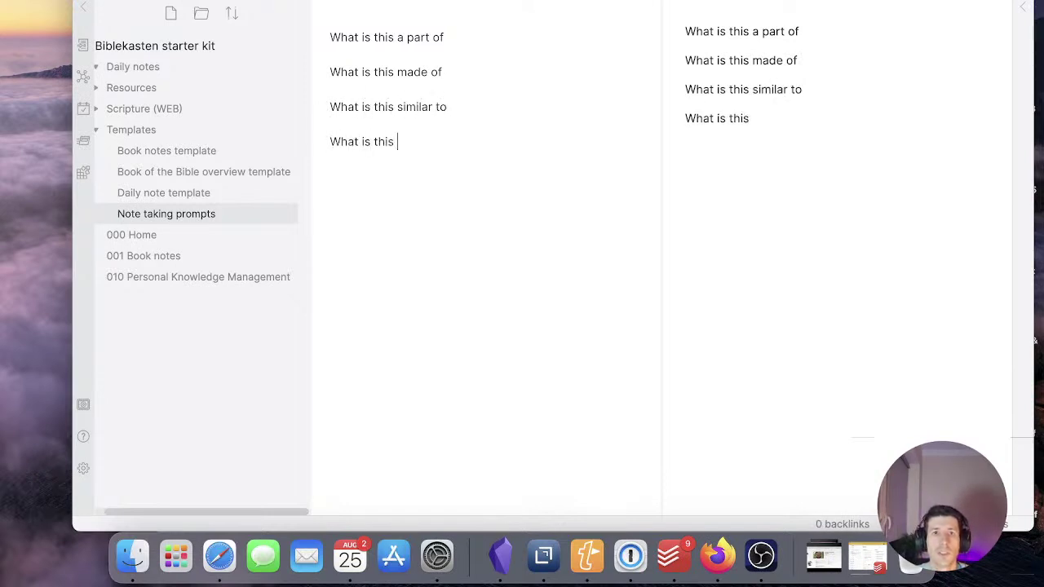
type("different from")
key("Return")
key("Return")
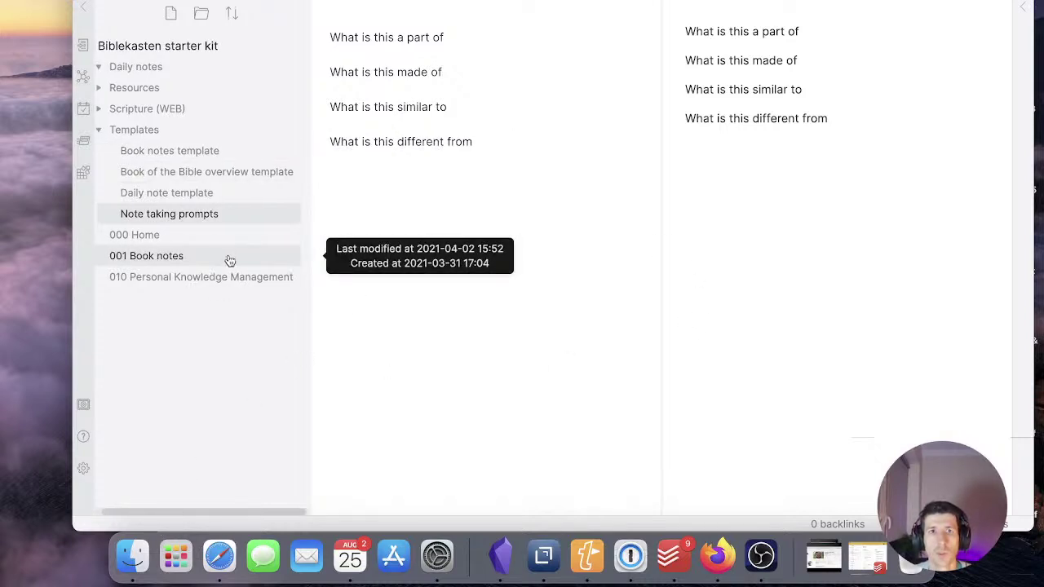
Switch to the other Obsidian vault's window and expand the Templates folder inside Resources to look through its templates
key("ctrl+Up")
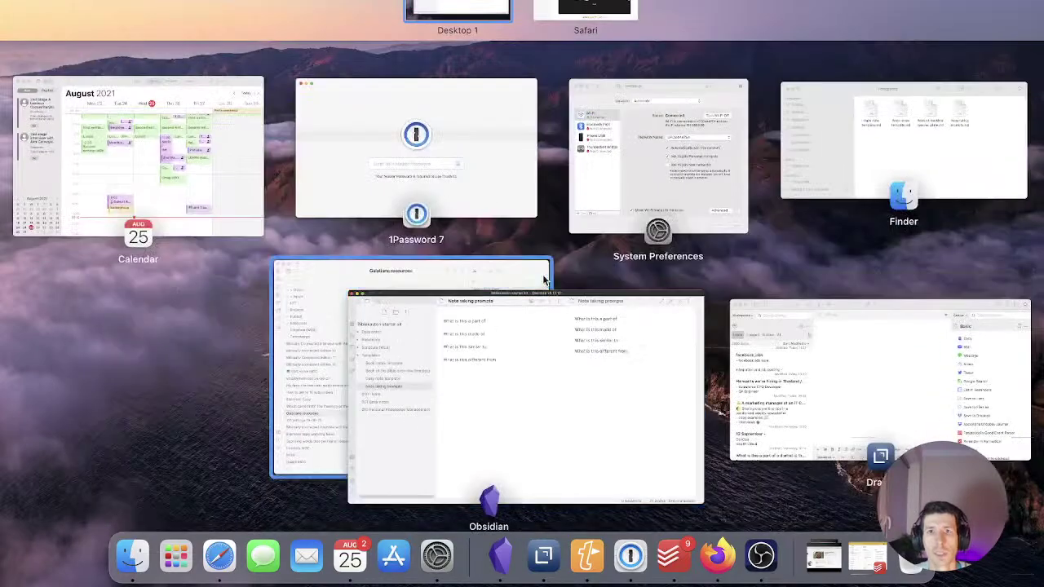
left_click(298, 343)
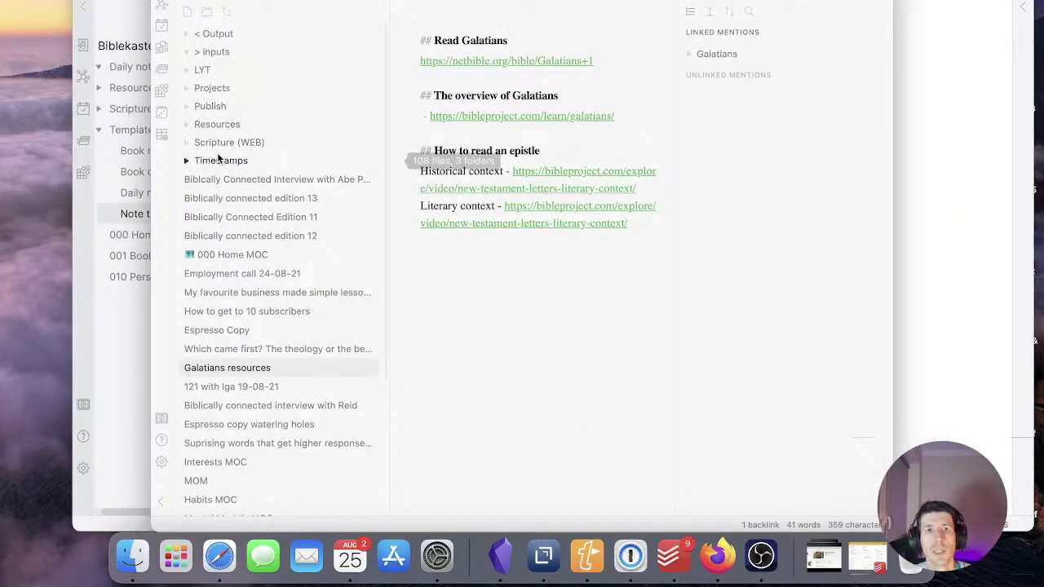
left_click(188, 160)
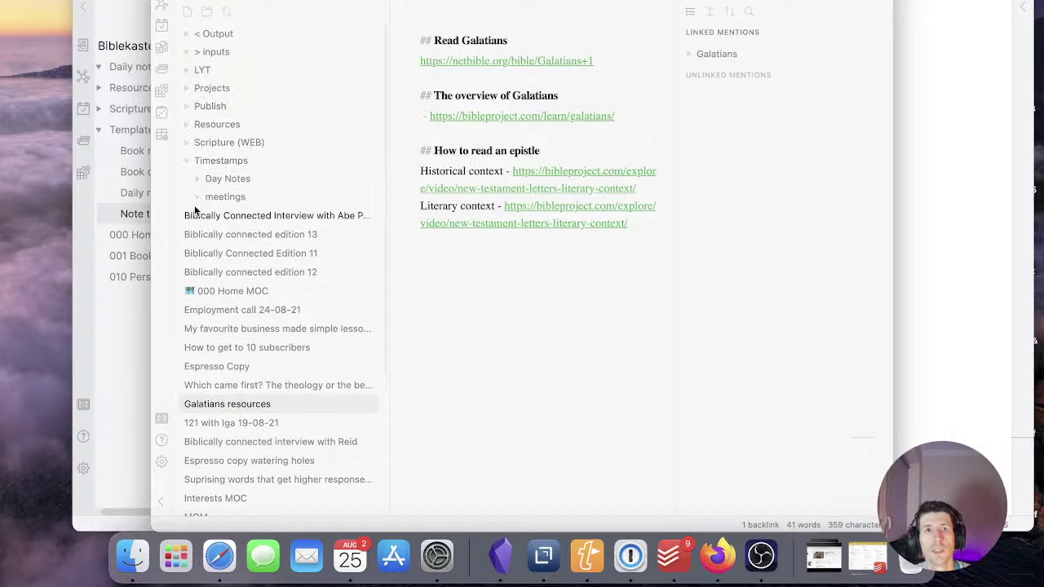
left_click(191, 124)
left_click(197, 197)
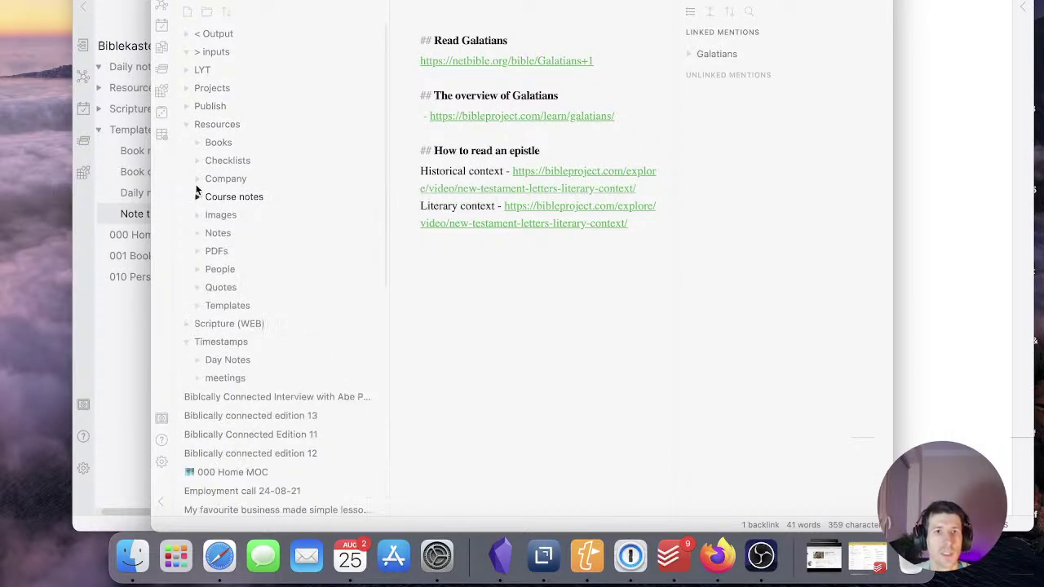
left_click(197, 304)
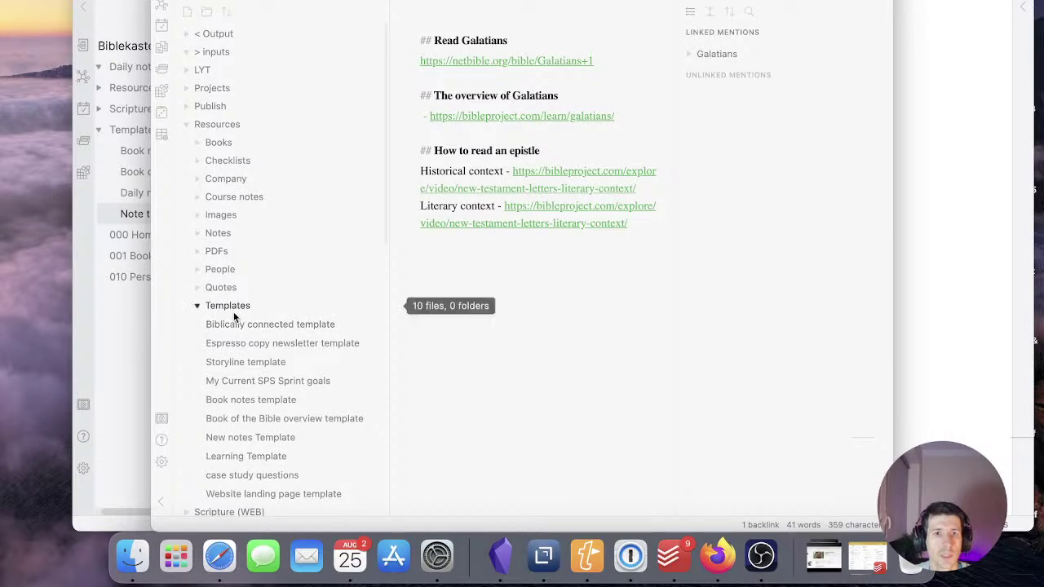
scroll(232, 312, "down", 2)
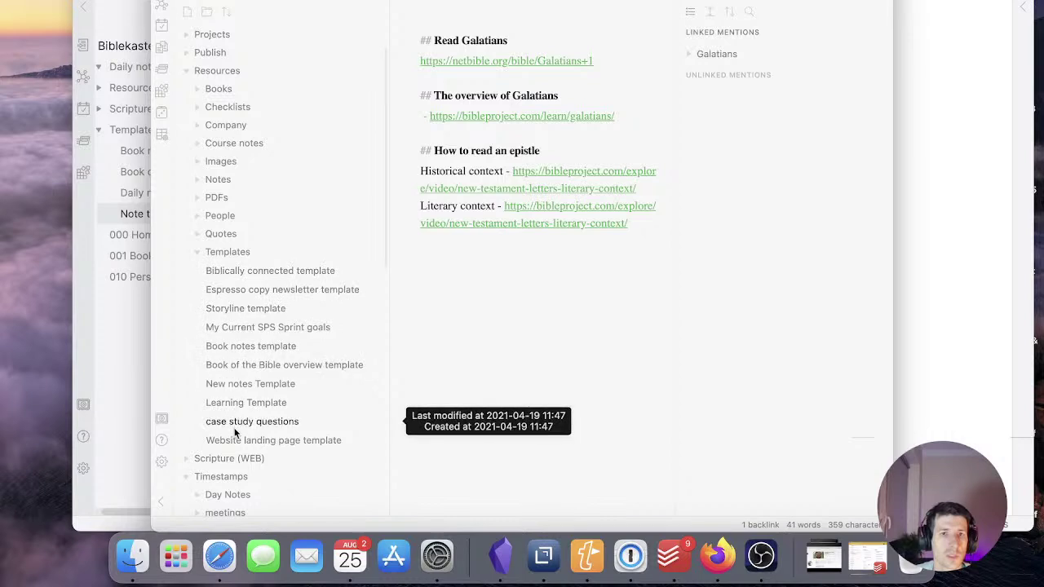
Open the New notes Template in the other vault, look over its prompts and copy the word "Analogy"
left_click(235, 384)
left_click(457, 40)
left_click(472, 40)
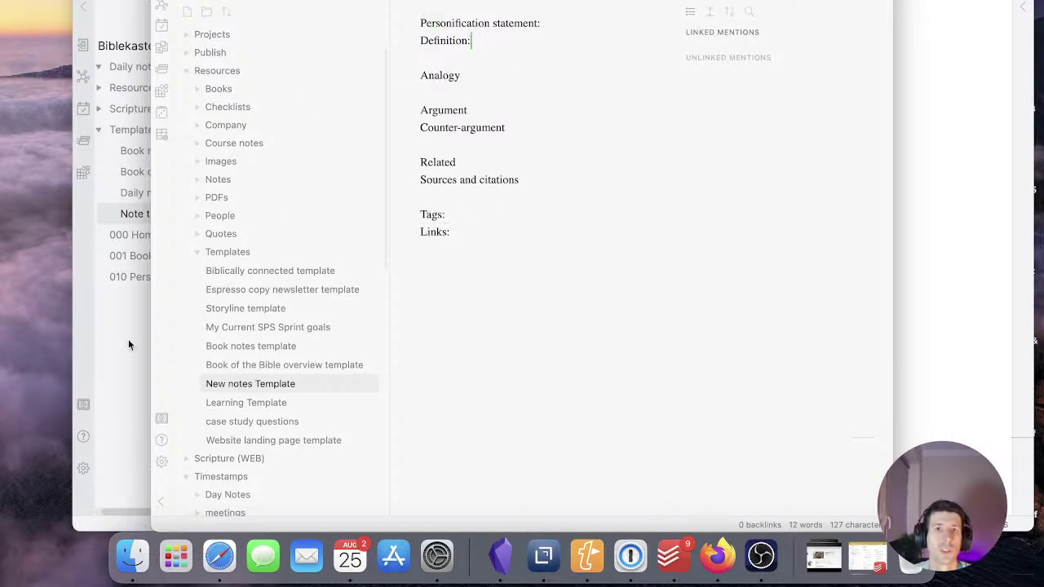
left_click(465, 75)
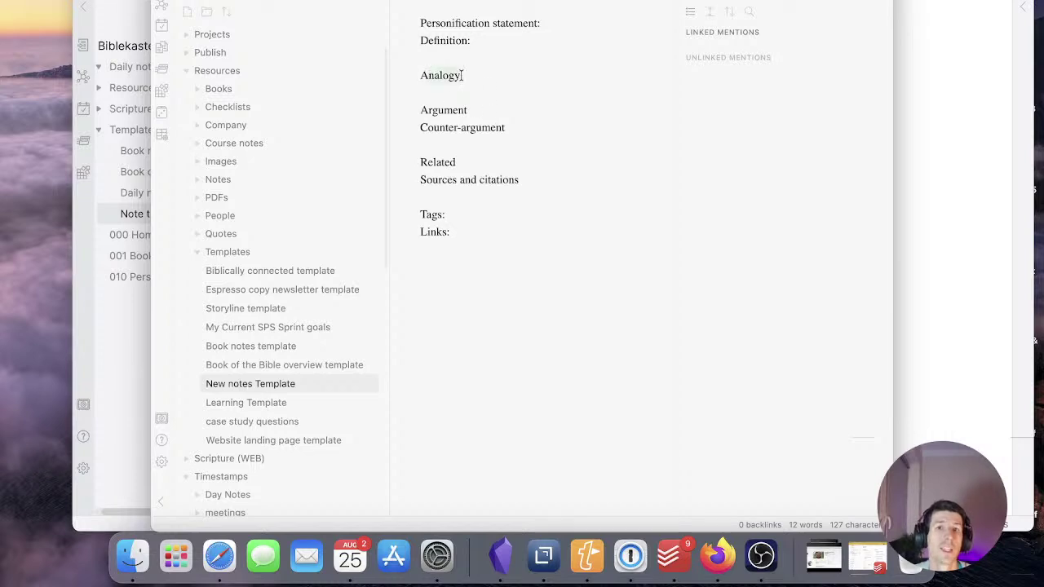
left_click_drag(471, 76, 421, 75)
right_click(440, 76)
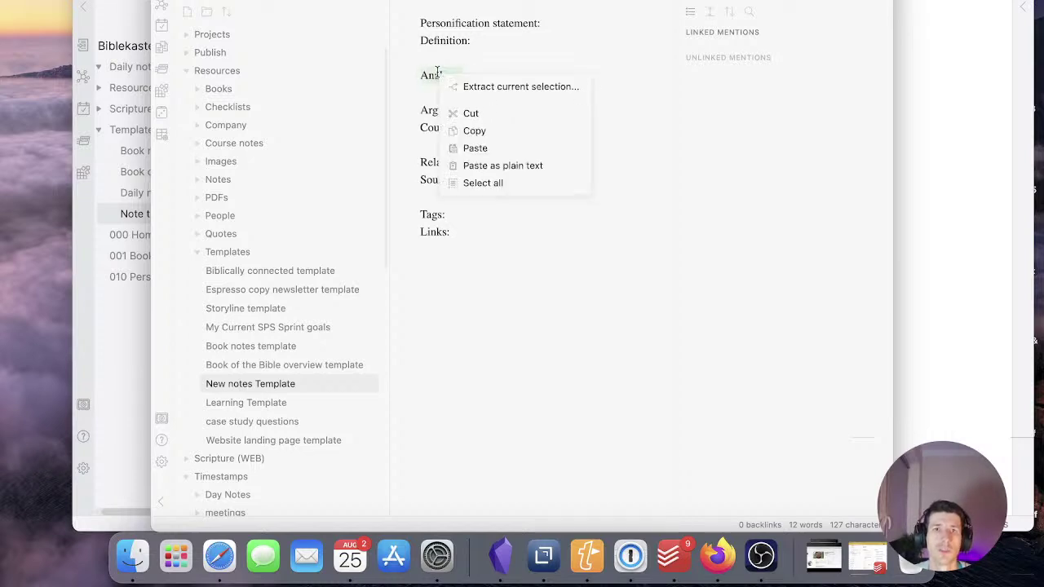
left_click(474, 131)
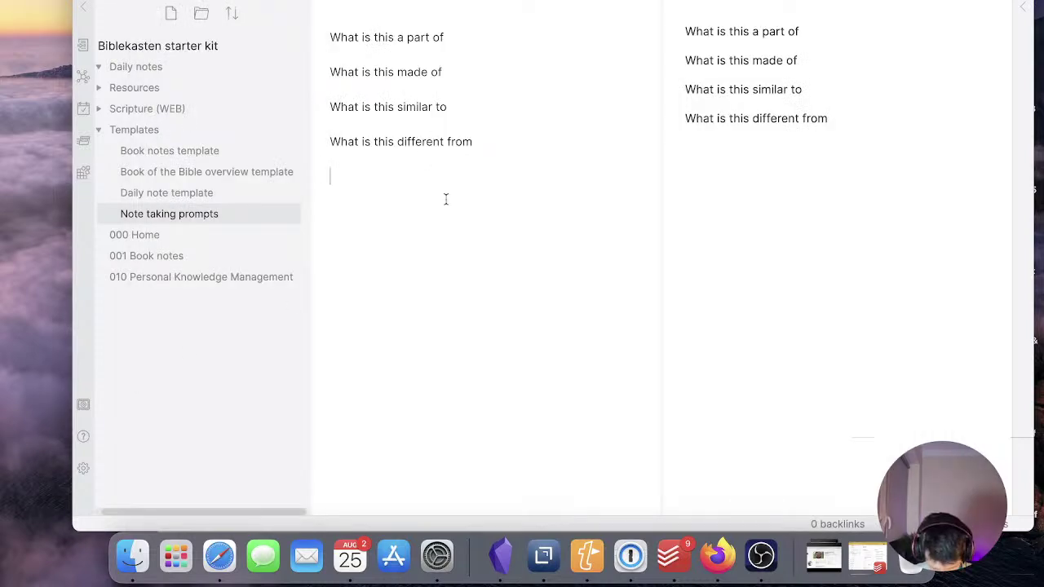
Add the prompt "What evidence supports this statement" at the end of the Note taking prompts note in the Biblekasten starter kit vault
type("What")
key("BackSpace")
key("BackSpace")
key("BackSpace")
type("W")
key("BackSpace")
type("hat evidence")
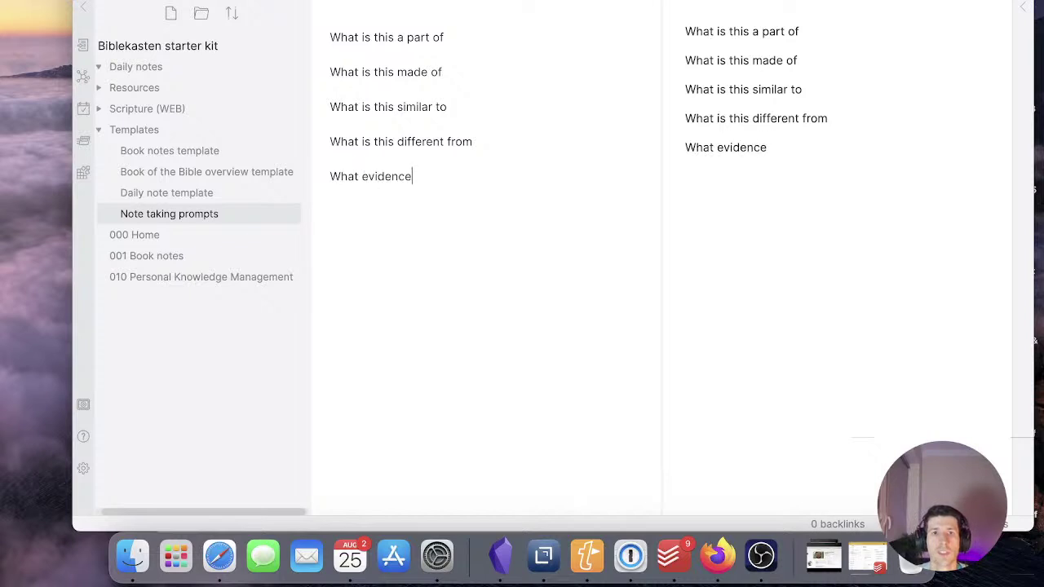
type(" supports this statement")
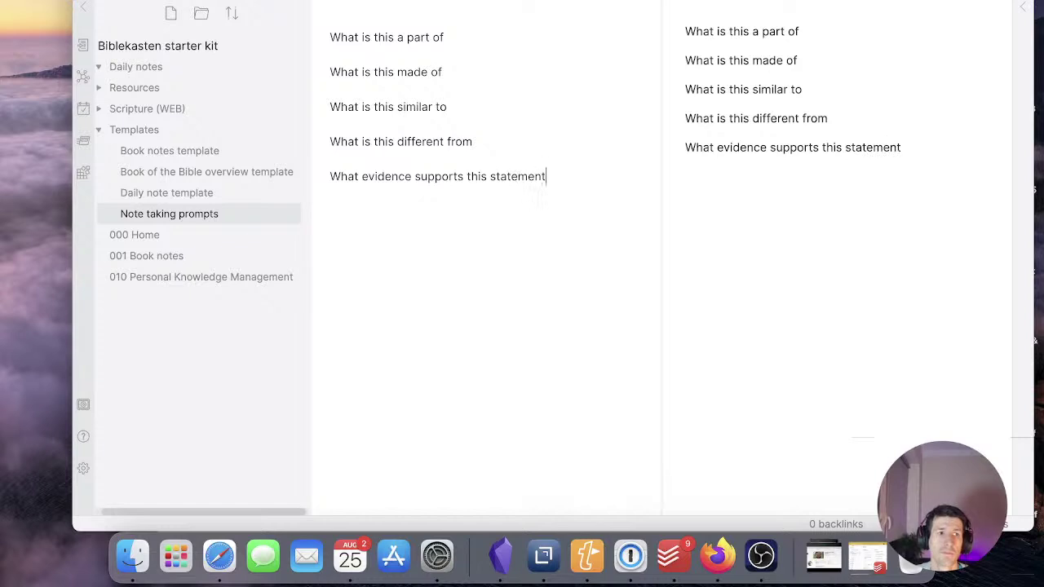
Add the prompt "What evidence contradicts this statement or view" below the supporting-evidence prompt, separated by a blank line
type("What ")
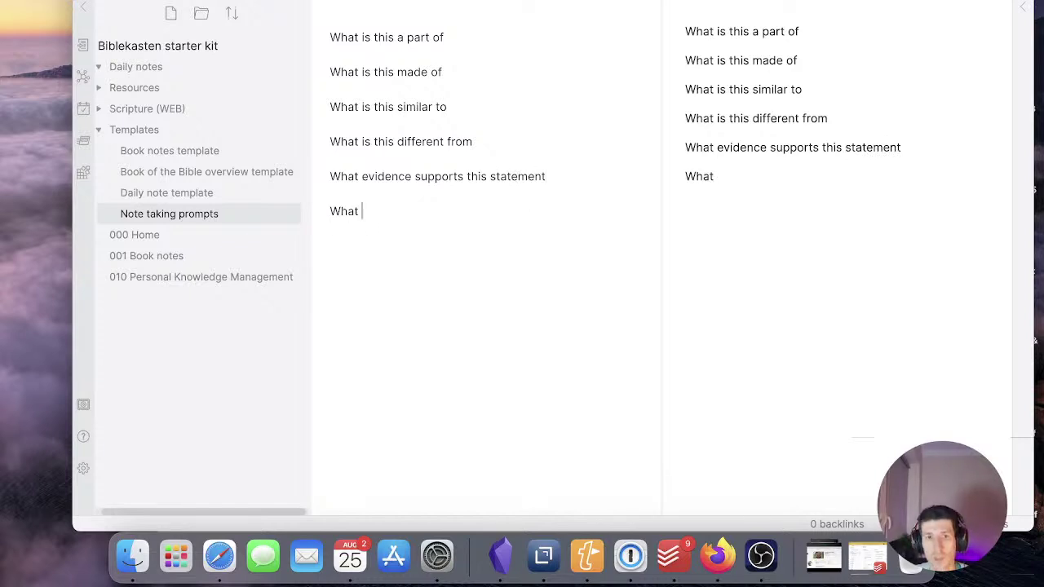
type("evidence congtra")
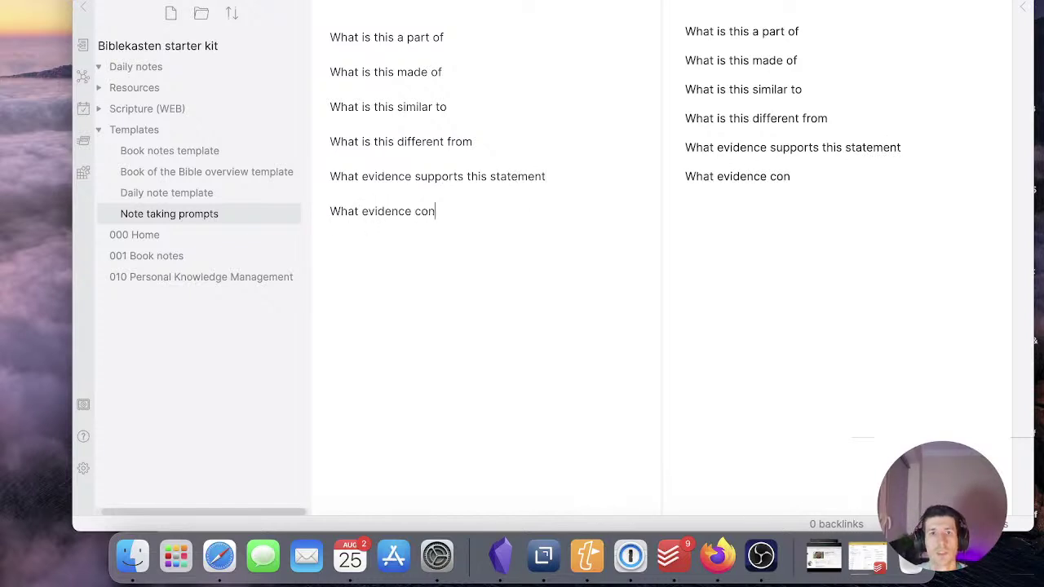
key("BackSpace")
key("BackSpace")
key("BackSpace")
key("BackSpace")
type("tra")
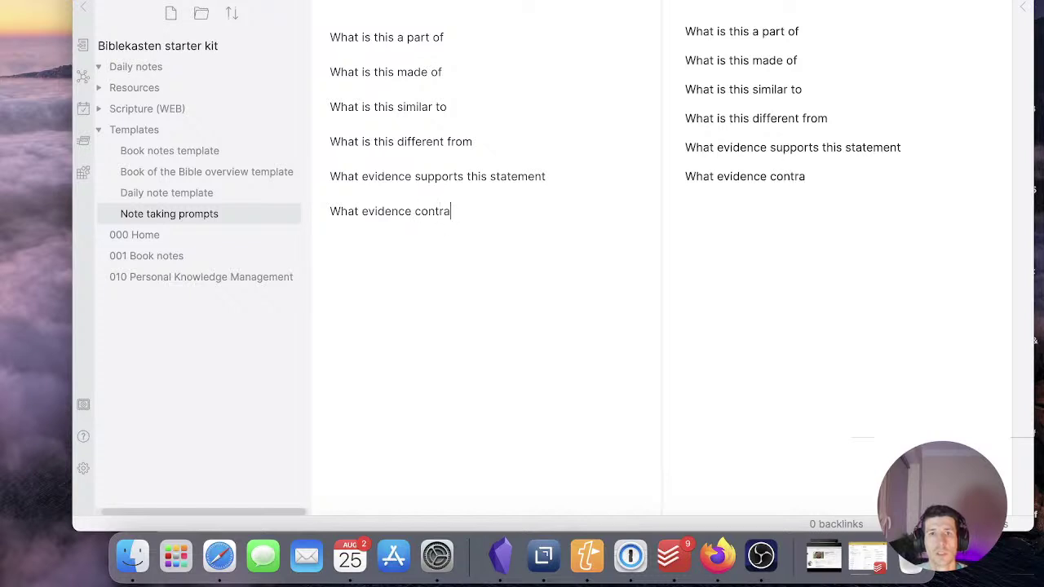
type("dicts this")
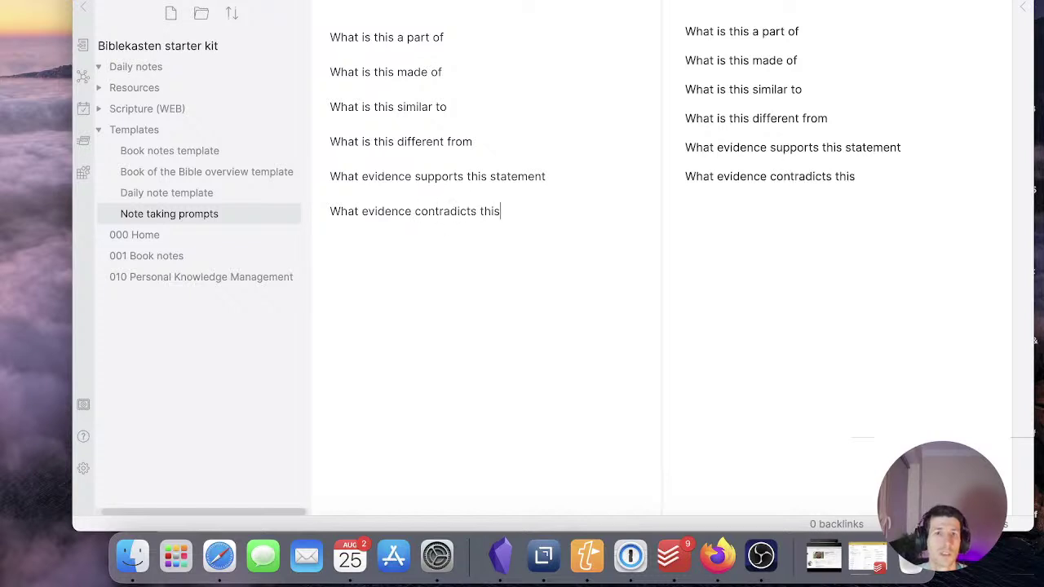
type(" statement or view")
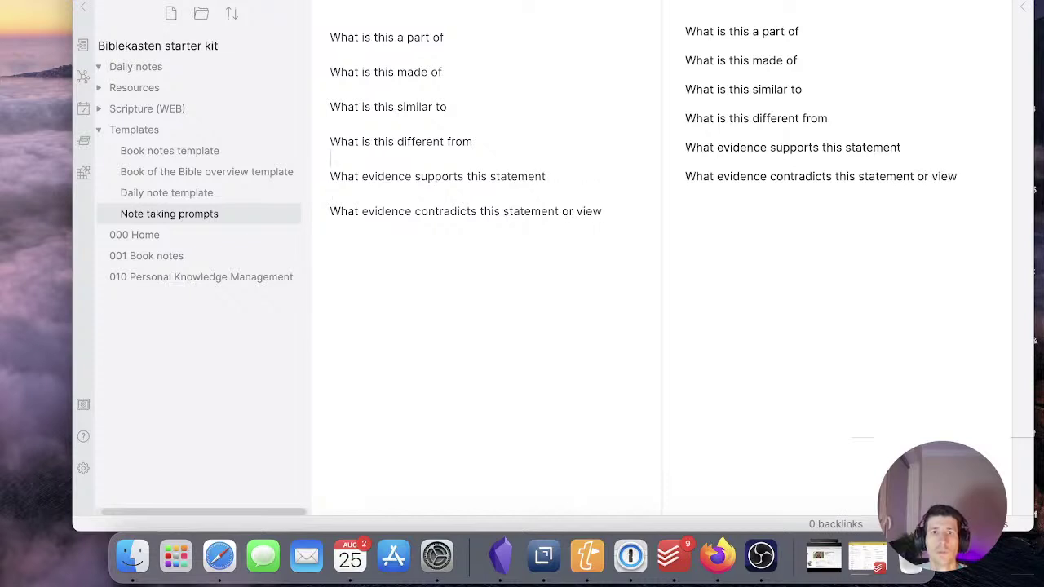
Insert the prompt "What is it exactly" above "What is this a part of", with one blank line between them
key("Return")
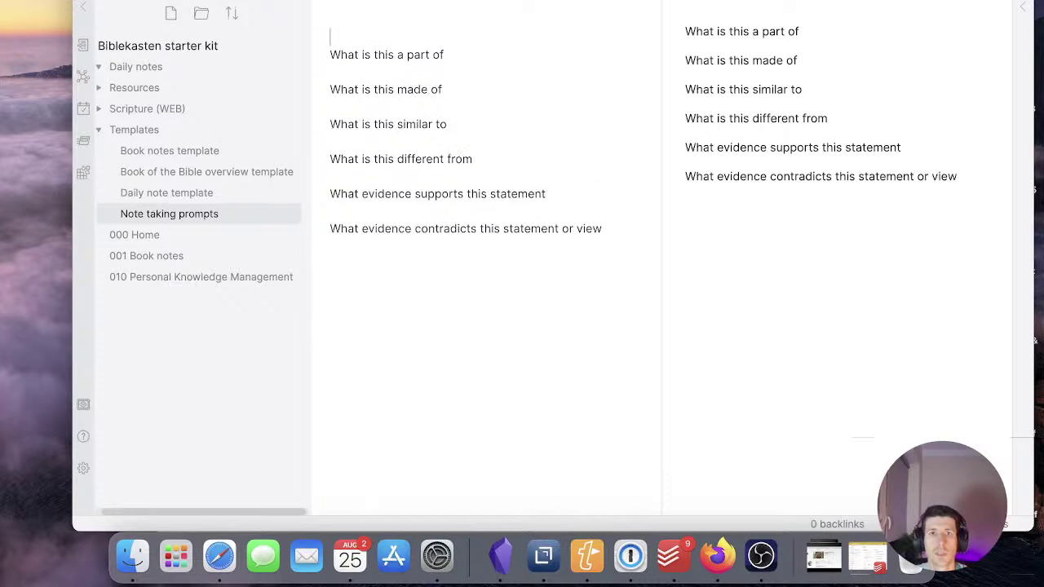
type("What is")
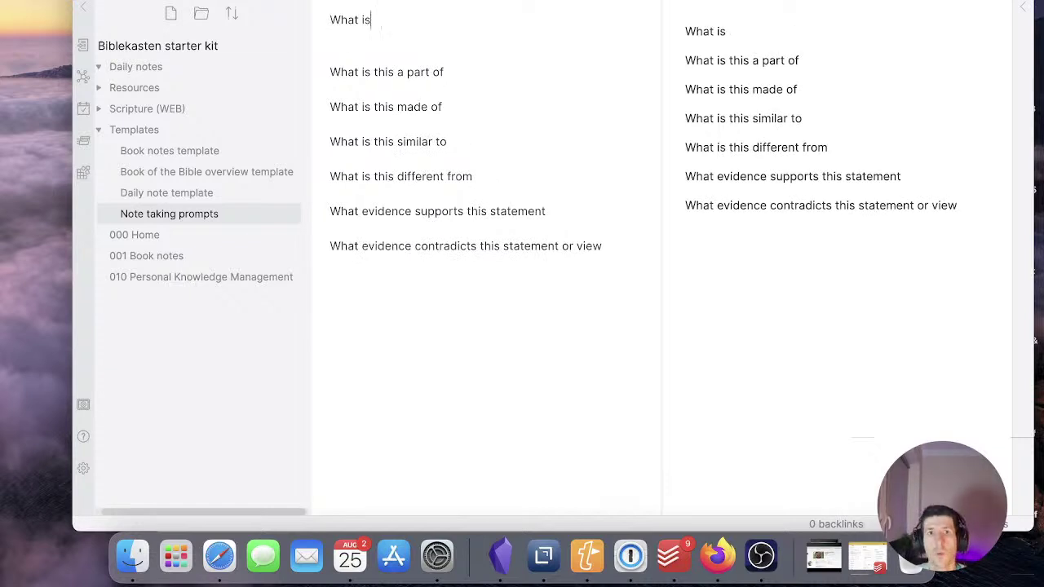
type(" it exac")
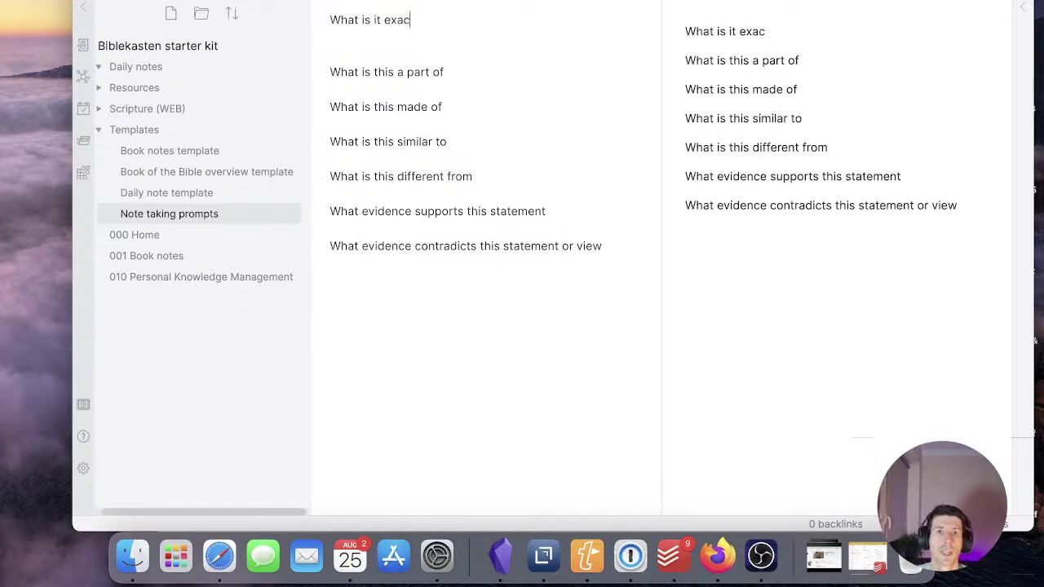
type("tly")
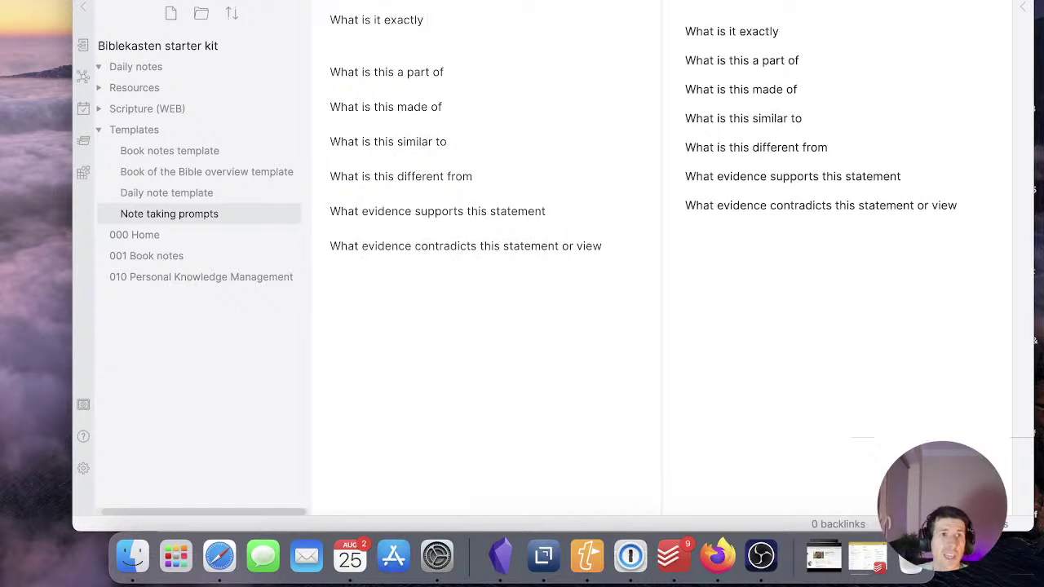
key("Delete")
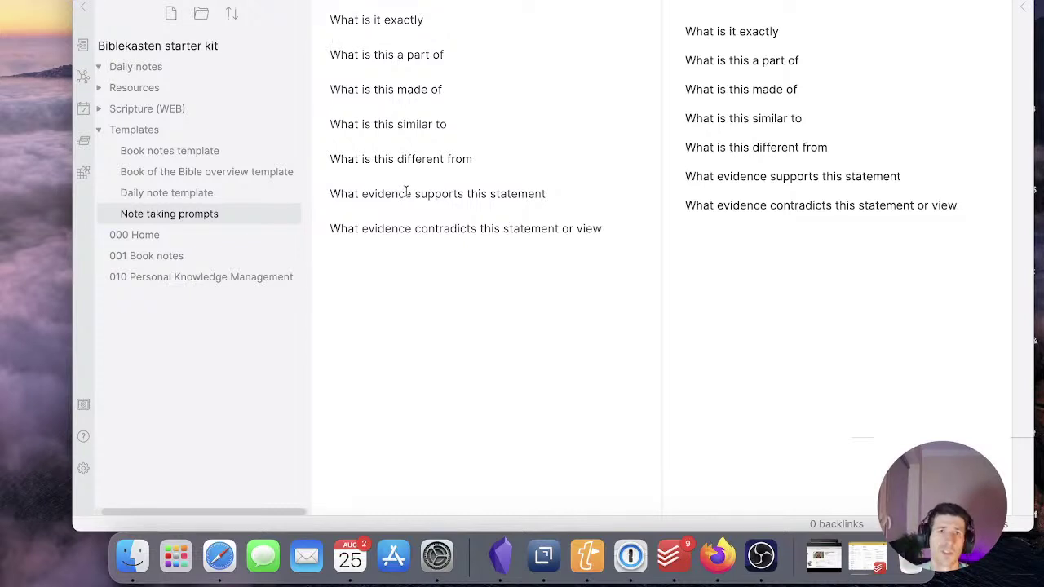
Insert the line "Personification" at the very start of the note, above "What is it exactly"
key("Return")
key("BackSpace")
key("Return")
type("Personal")
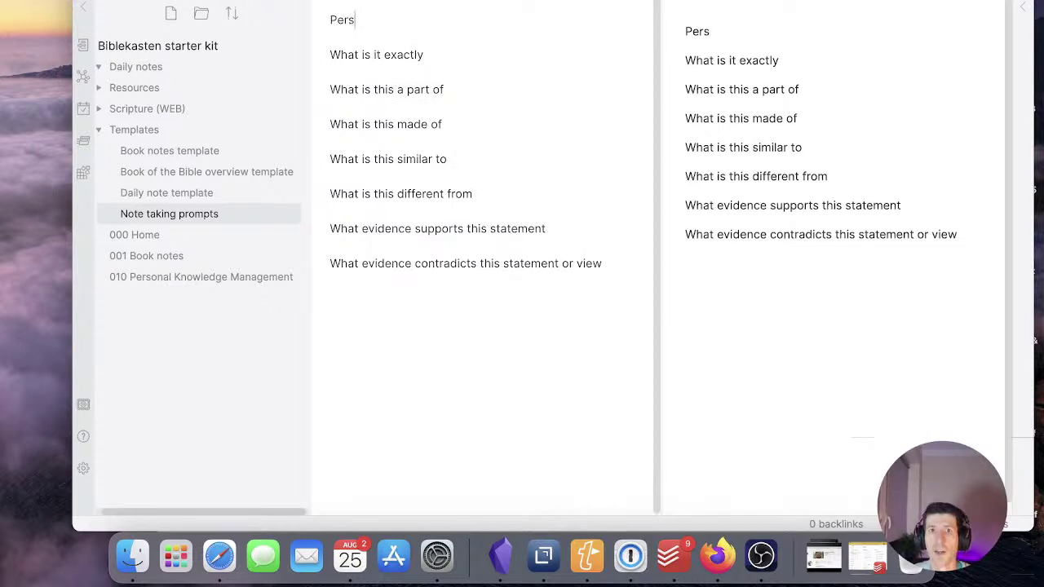
key("BackSpace")
key("BackSpace")
type("ification")
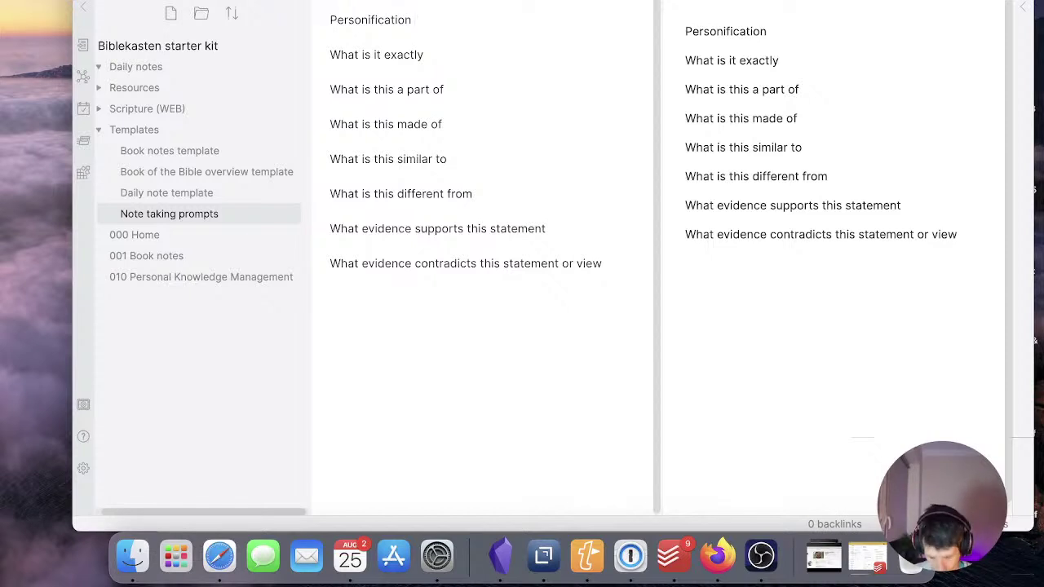
Start a bulleted list under "Personification" with the item "If this spoke, it would say."
key("Return")
type("- ")
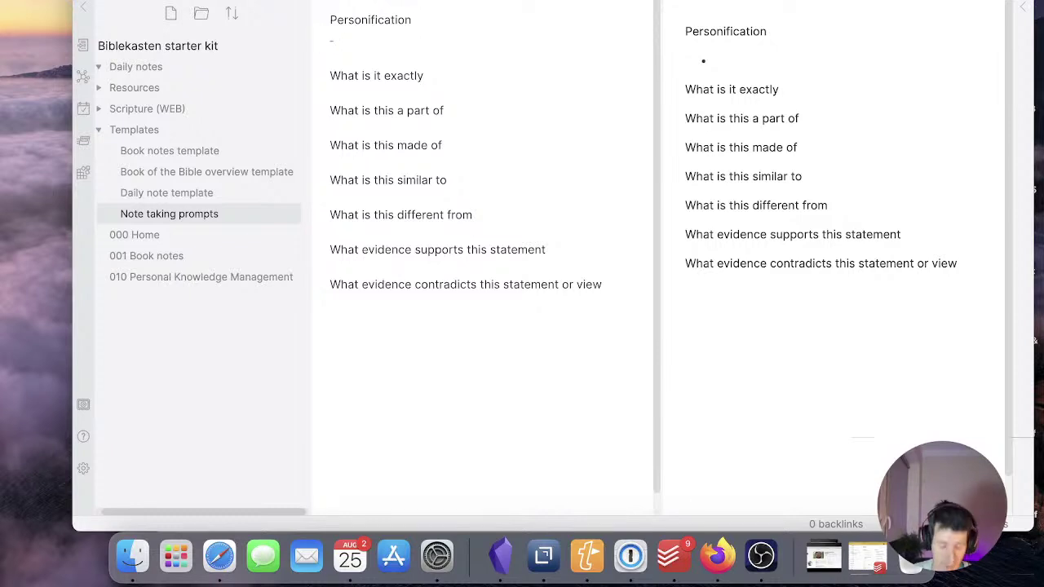
type("If")
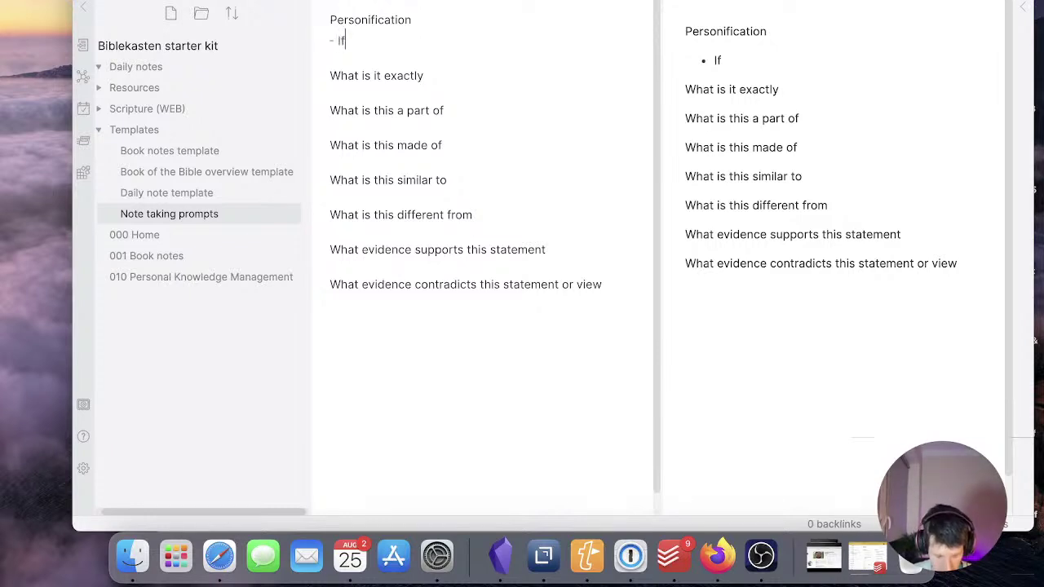
type(" this spoke, ")
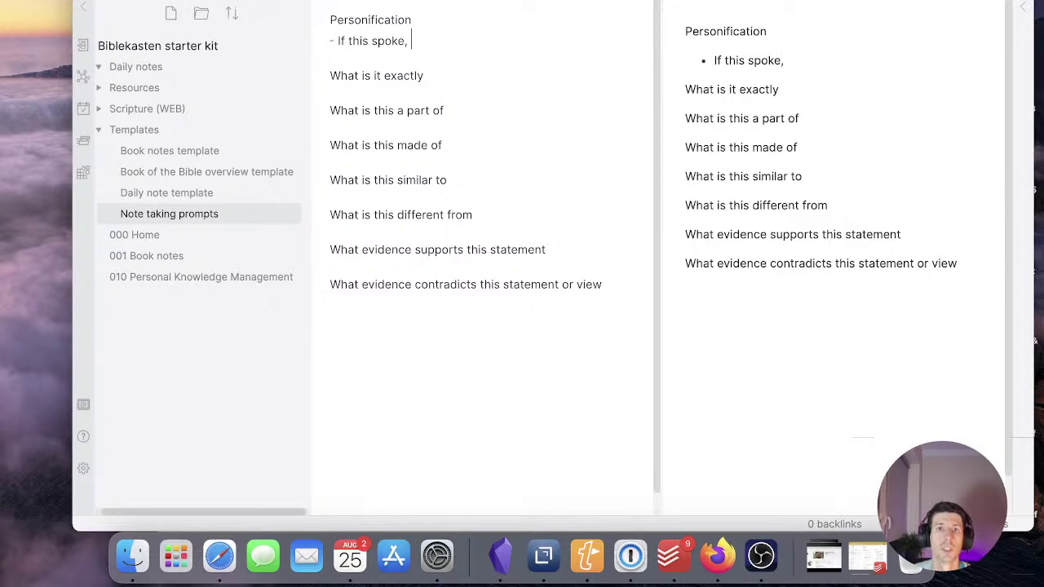
type("it would say.")
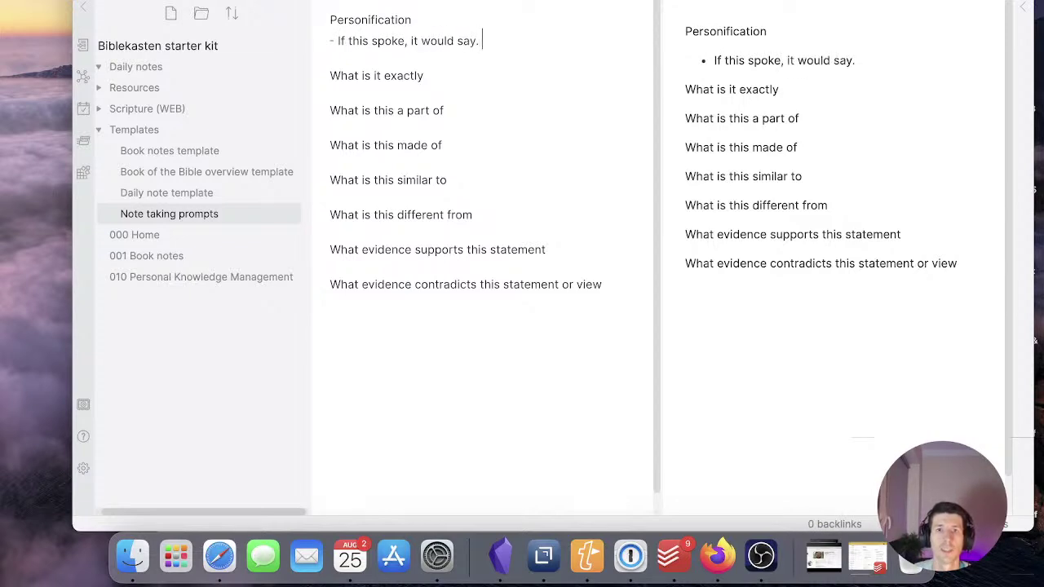
Add a second bullet under "Personification" reading "If this was a song it would be..."
key("Return")
type("If i")
key("BackSpace")
type("this was a song it would be.")
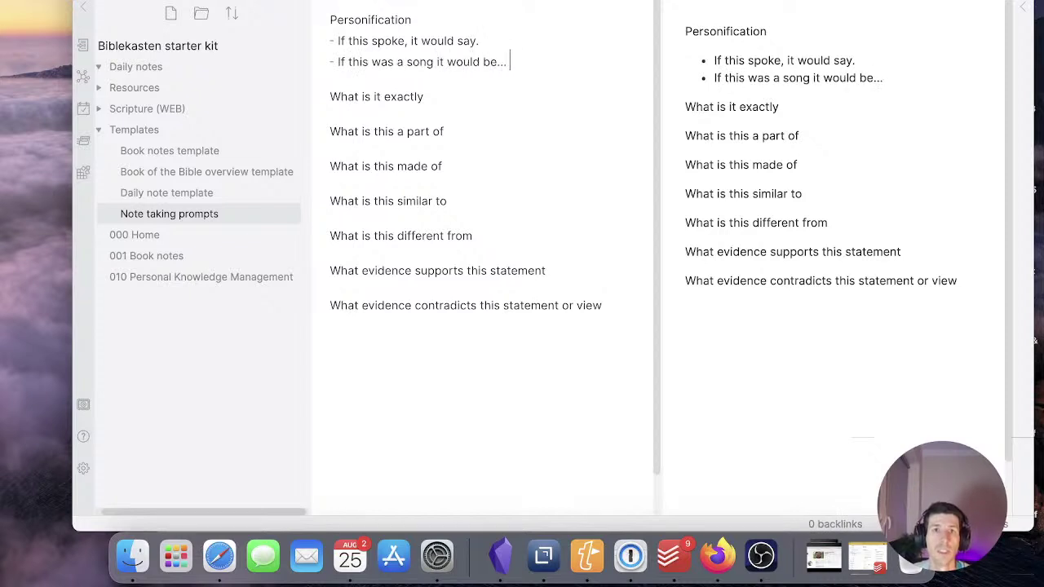
type("..")
Add a third bullet under "Personification" reading "What bible verse does this remind me of?"
key("Return")
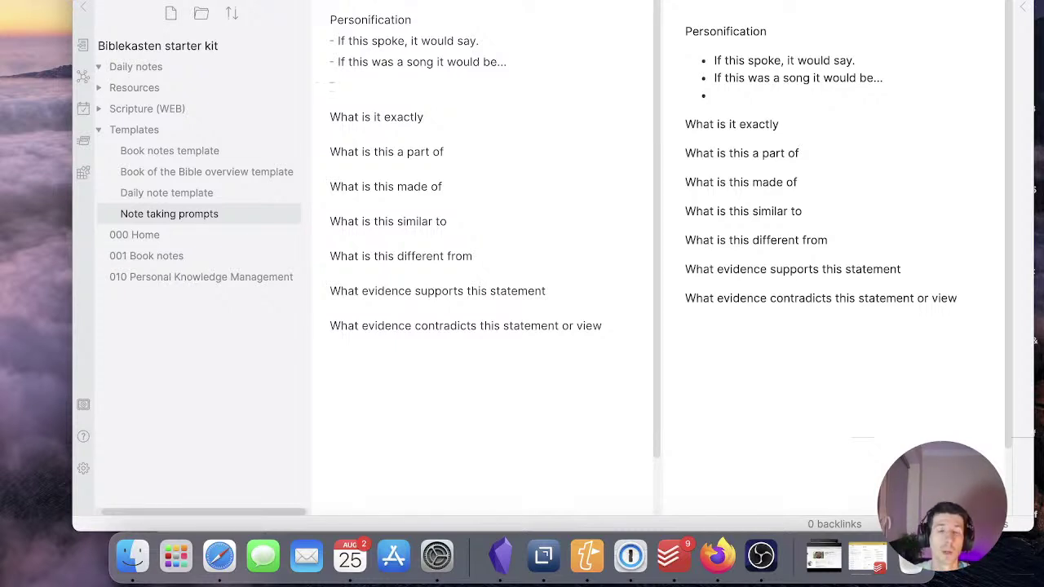
type("What ")
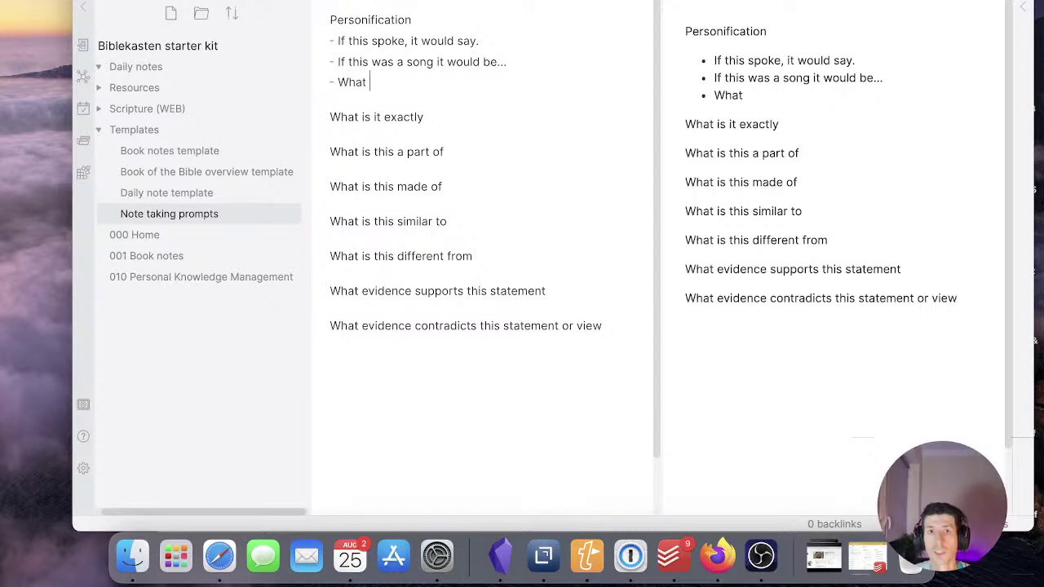
type("bible ver")
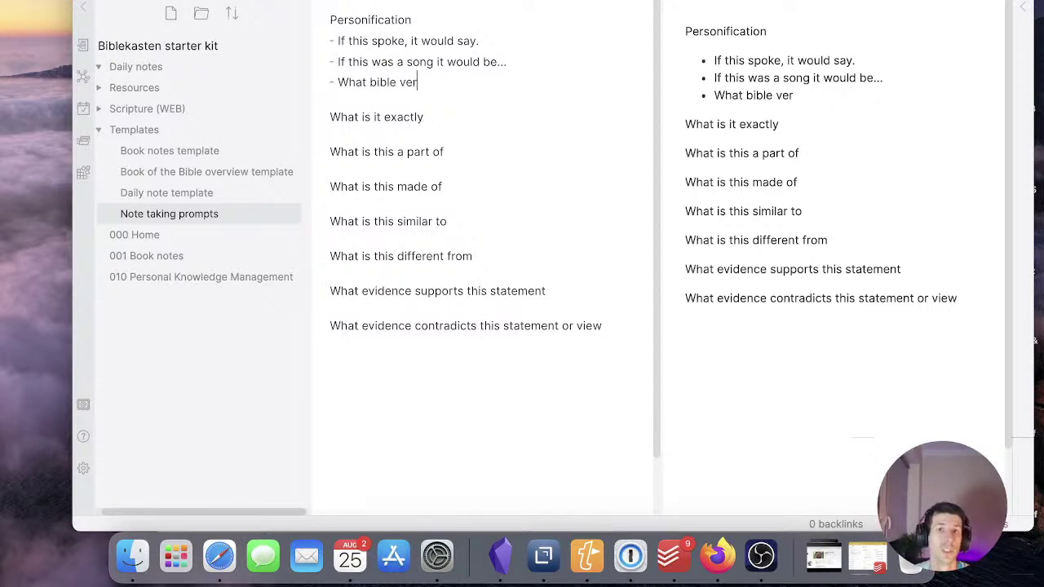
type("se does this rem")
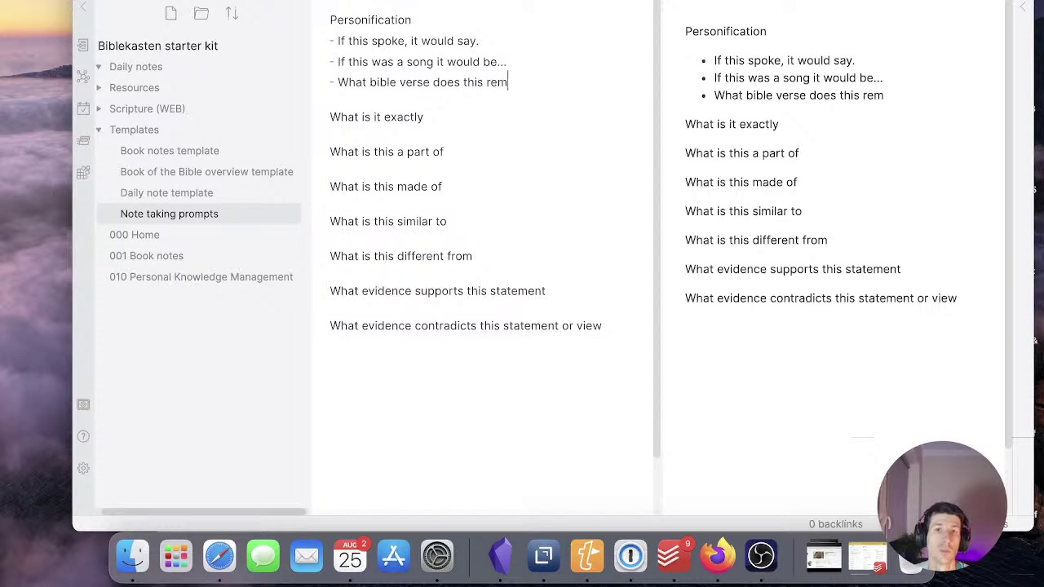
type("ind me of?")
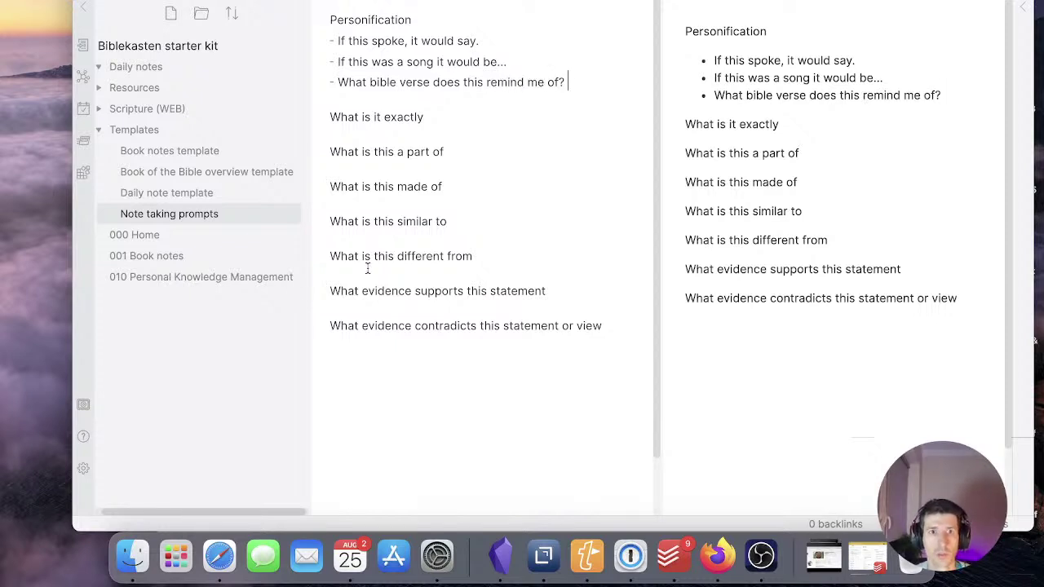
Review the 000 Home note, the Book notes template and the Note taking prompts note in the starter kit vault
left_click(163, 131)
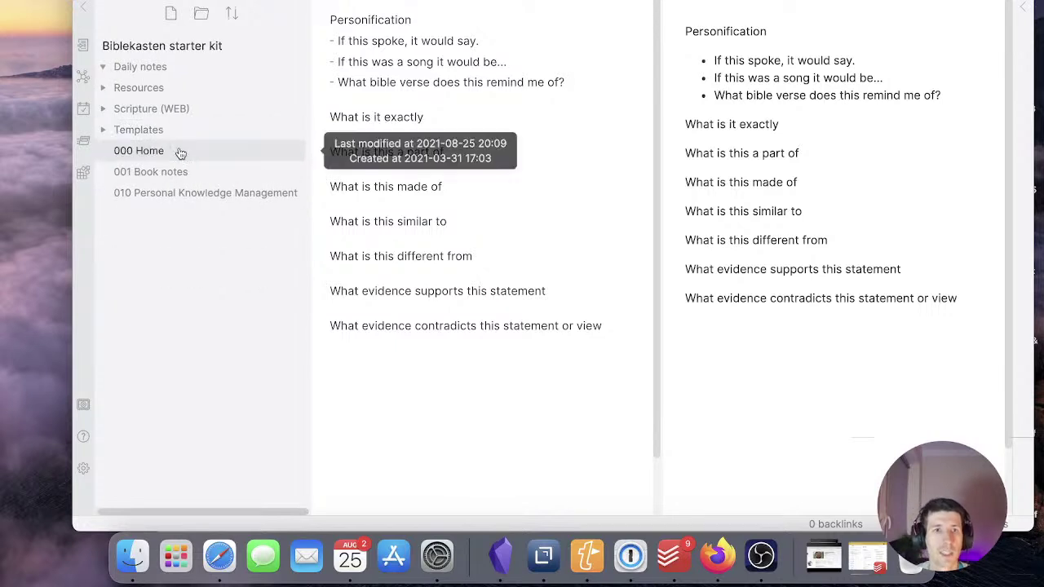
left_click(176, 152)
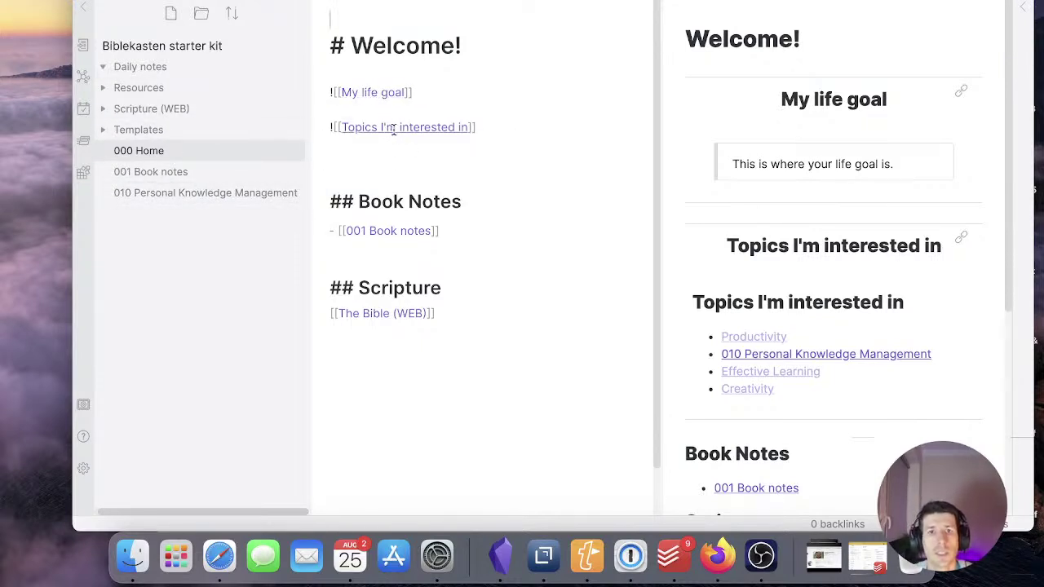
left_click(135, 132)
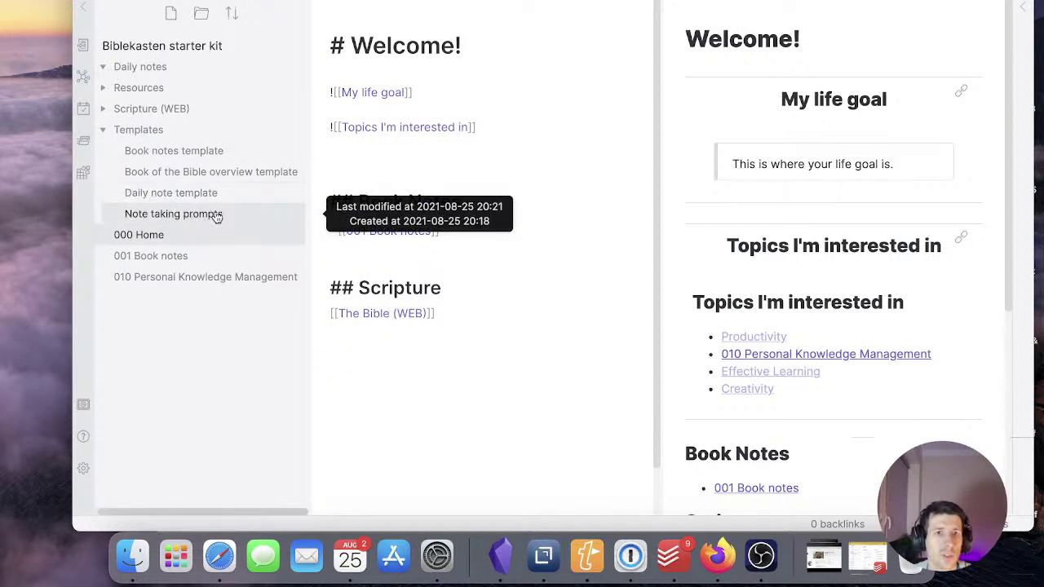
left_click(213, 173)
left_click(211, 160)
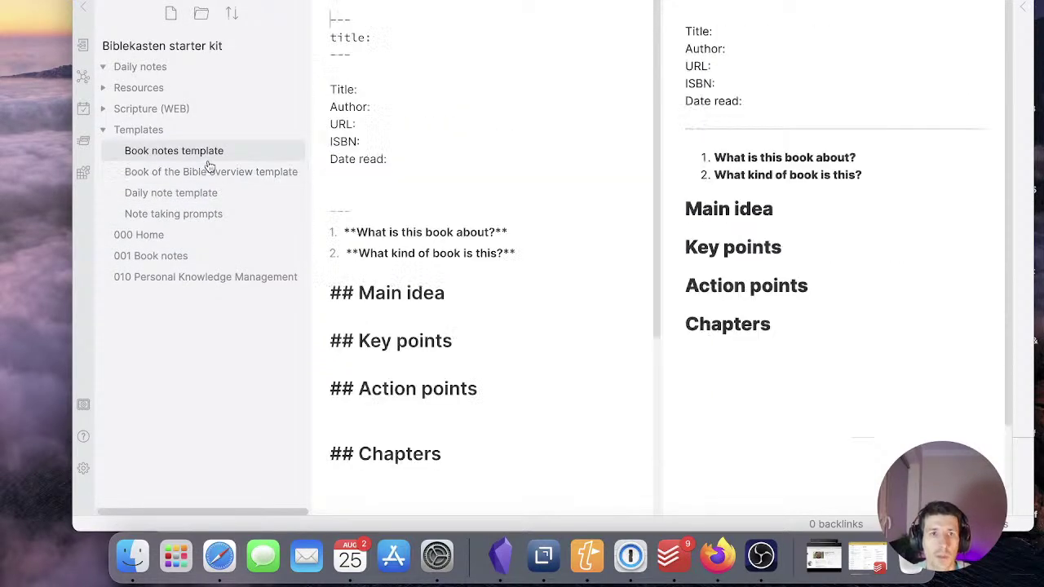
left_click(208, 214)
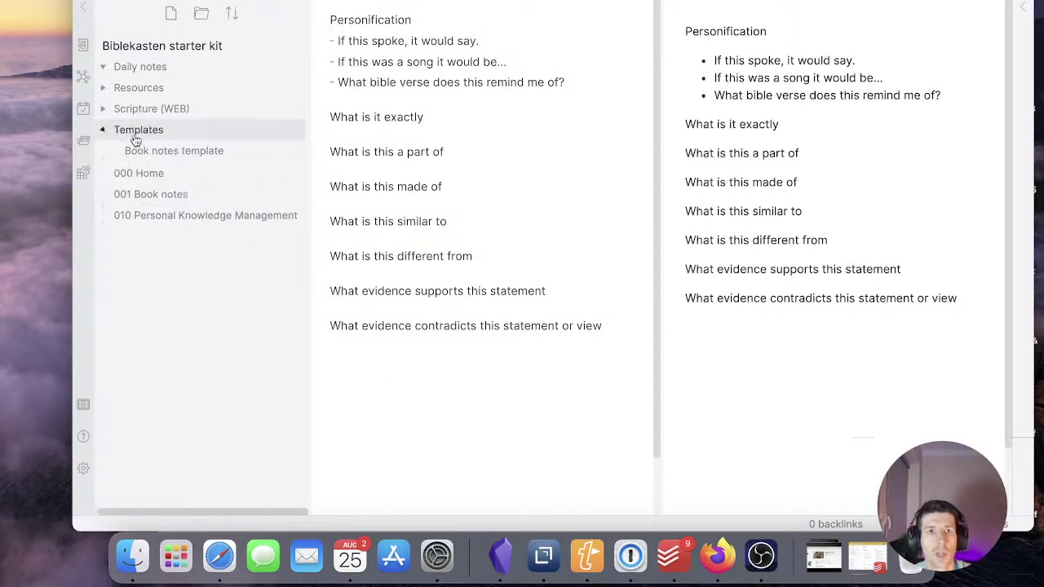
left_click(134, 135)
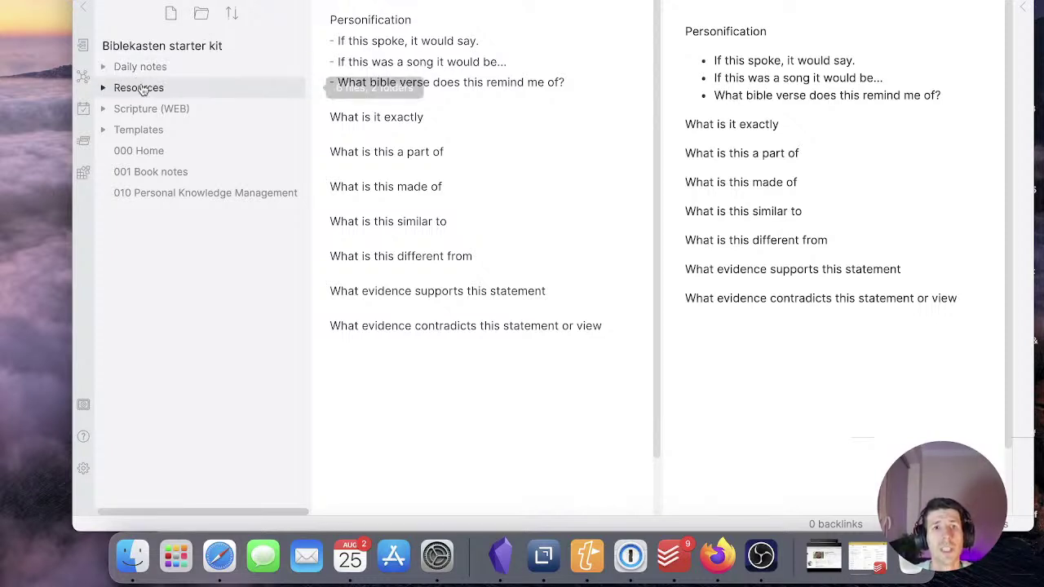
Review the Daily note template, the How to organize notes in Obsidian note and the My life goal note
left_click(133, 132)
left_click(174, 193)
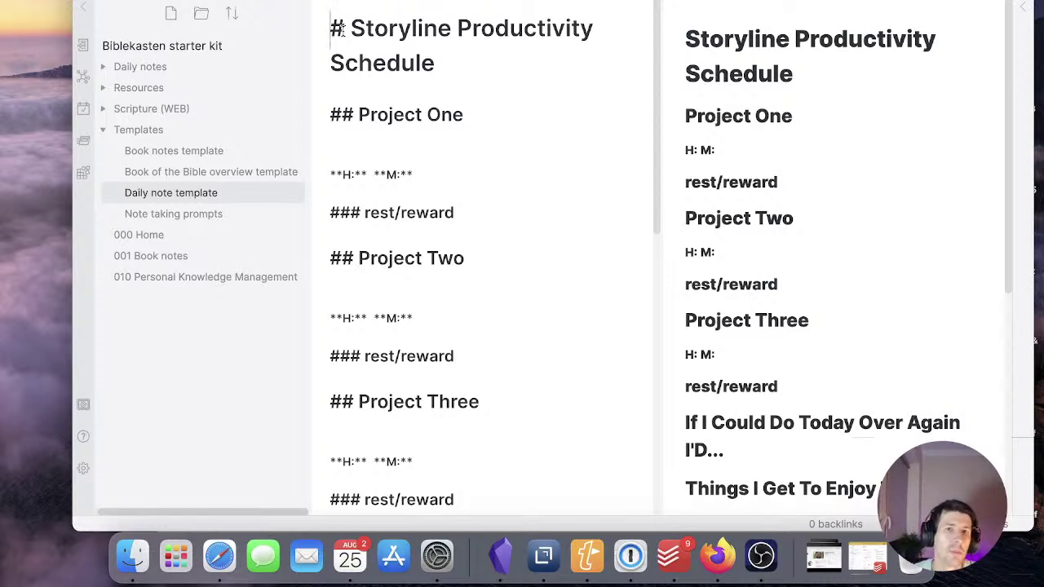
left_click(107, 130)
left_click(118, 90)
left_click(122, 110)
left_click(126, 115)
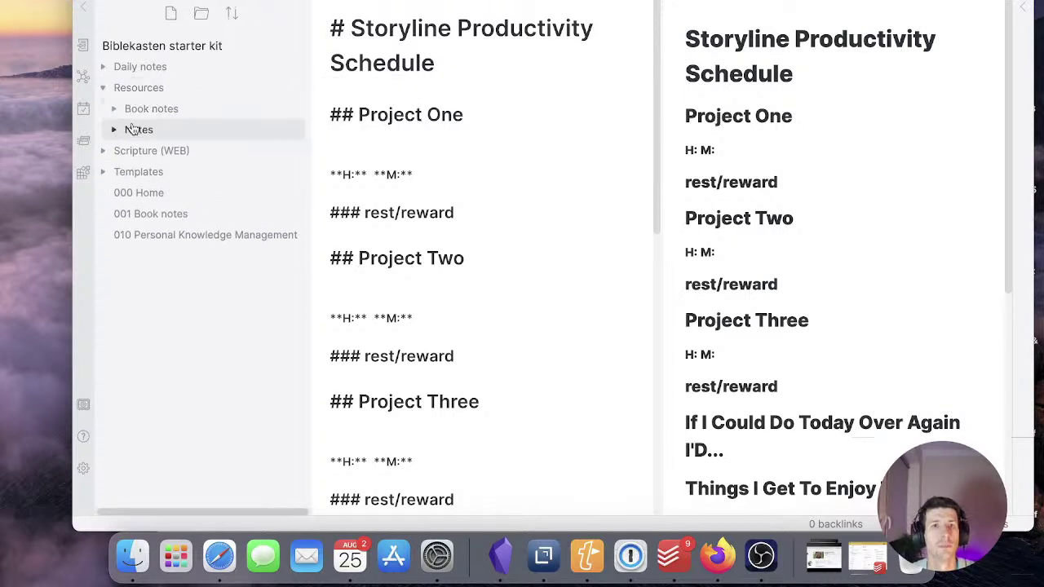
left_click(133, 129)
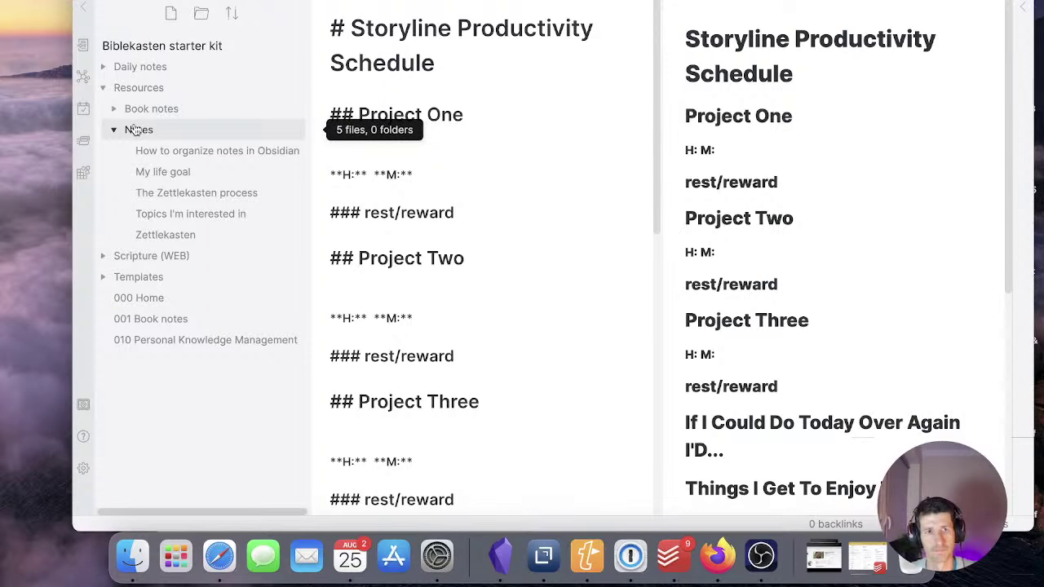
left_click(228, 150)
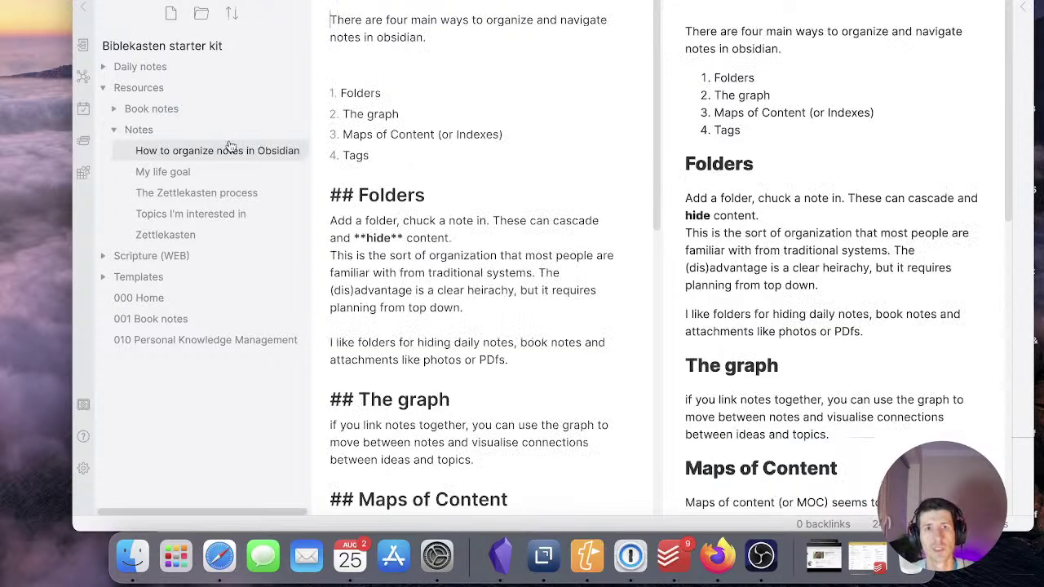
left_click(175, 172)
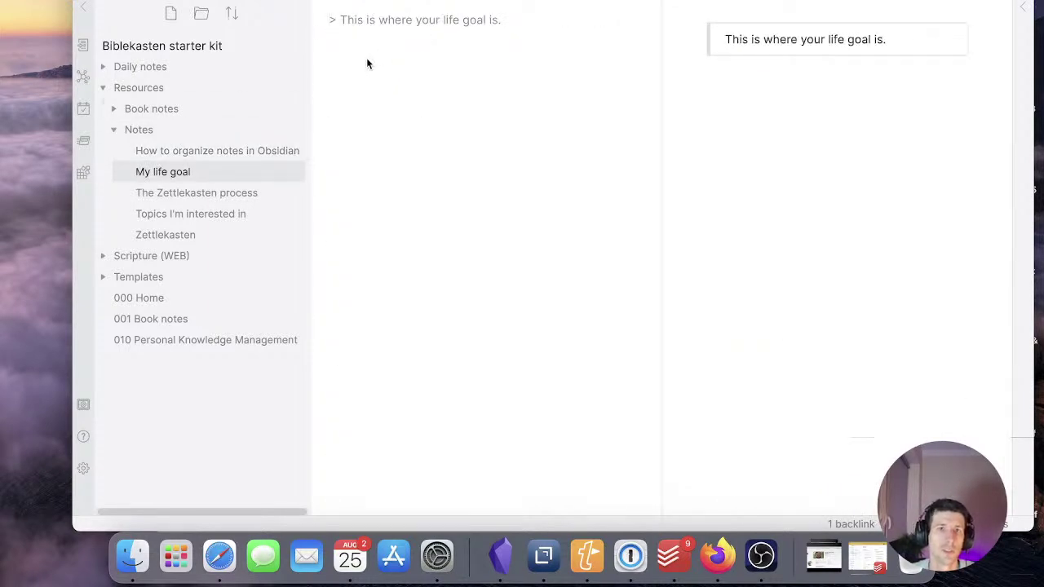
Open The Zettlekasten process note and add "or evergreen notes." after the permanent note link in item 2
left_click(210, 195)
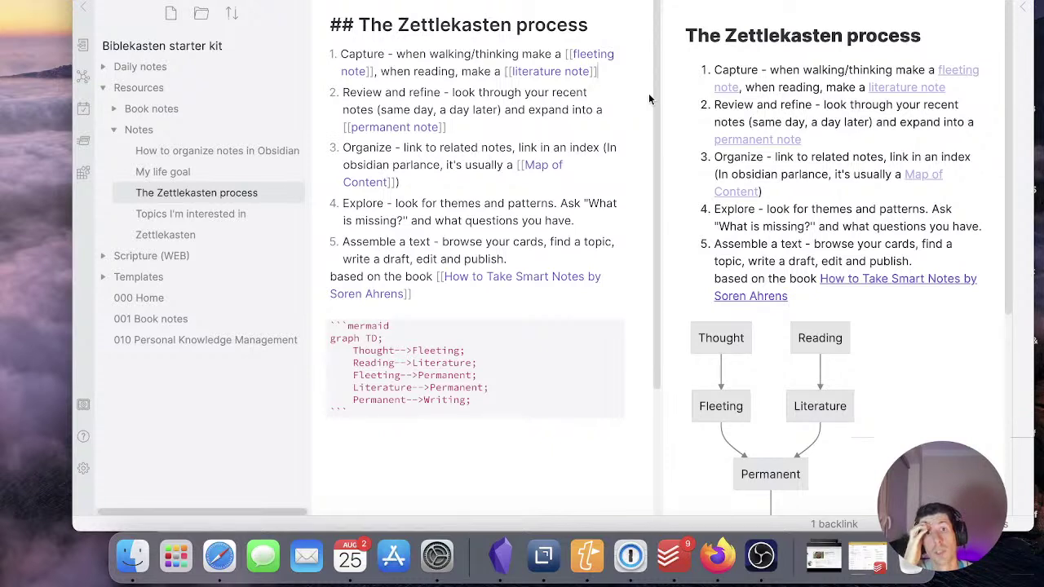
left_click(535, 128)
type("or ")
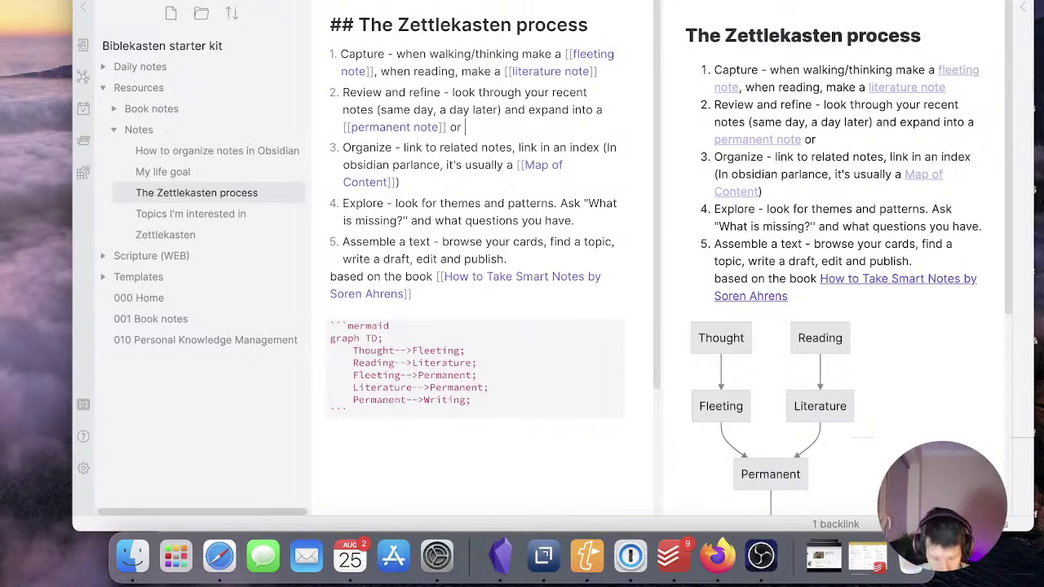
type("evergreen n")
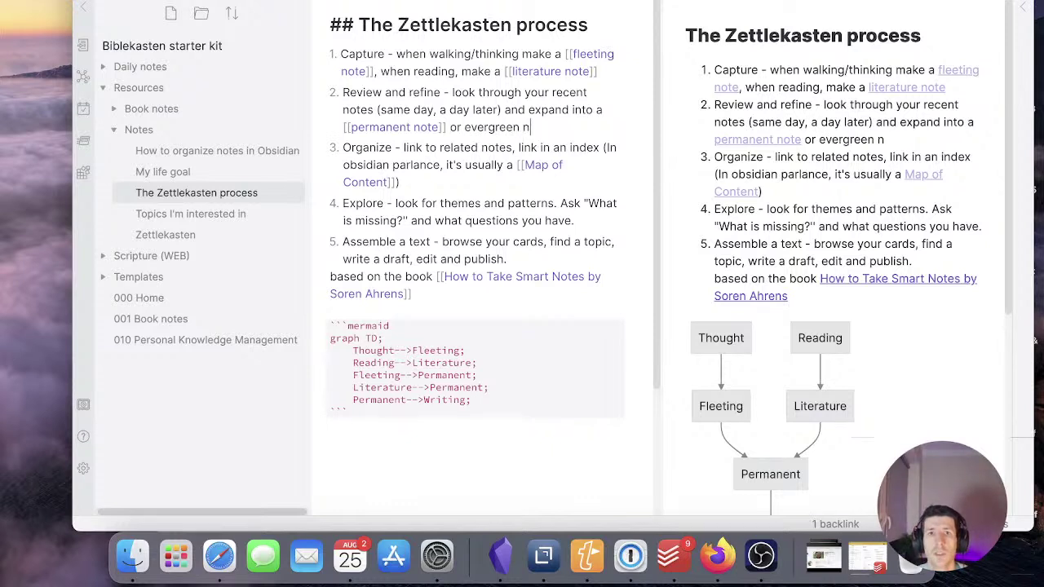
type("otes.")
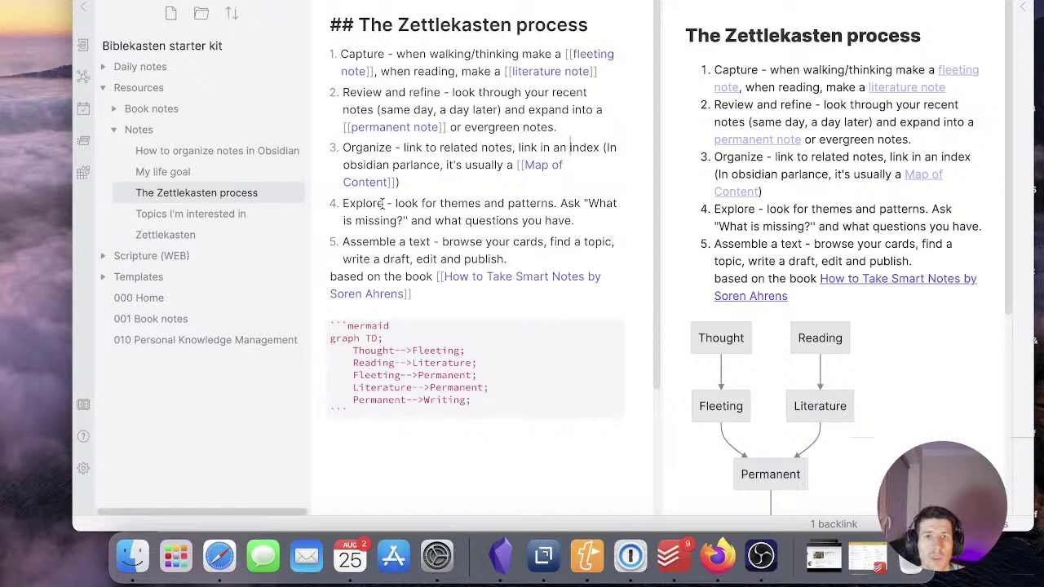
Extend the Explore item with "This can be done using" followed by an internal link to Note taking prompts
left_click(583, 219)
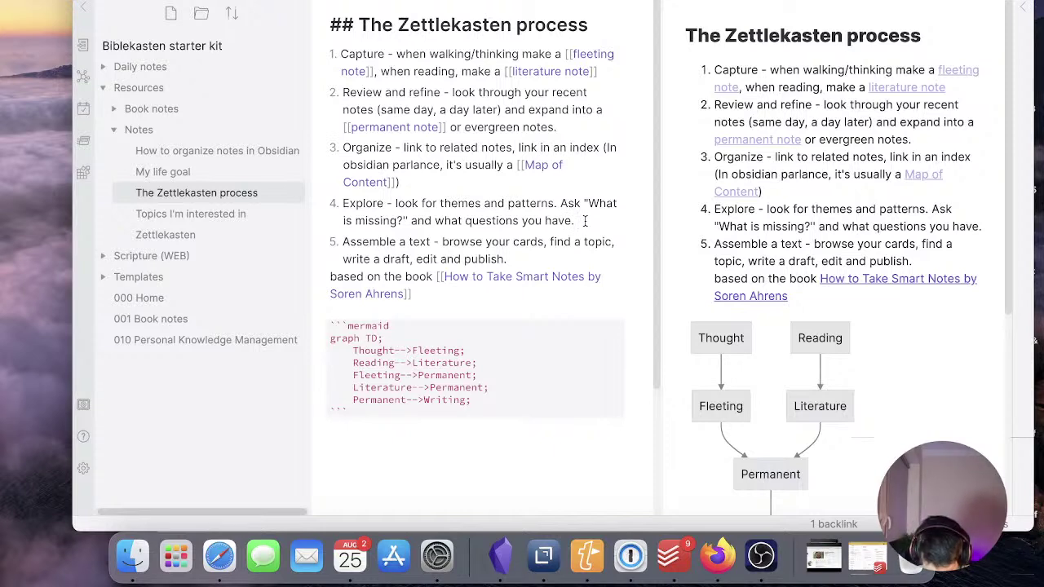
type("This can be ")
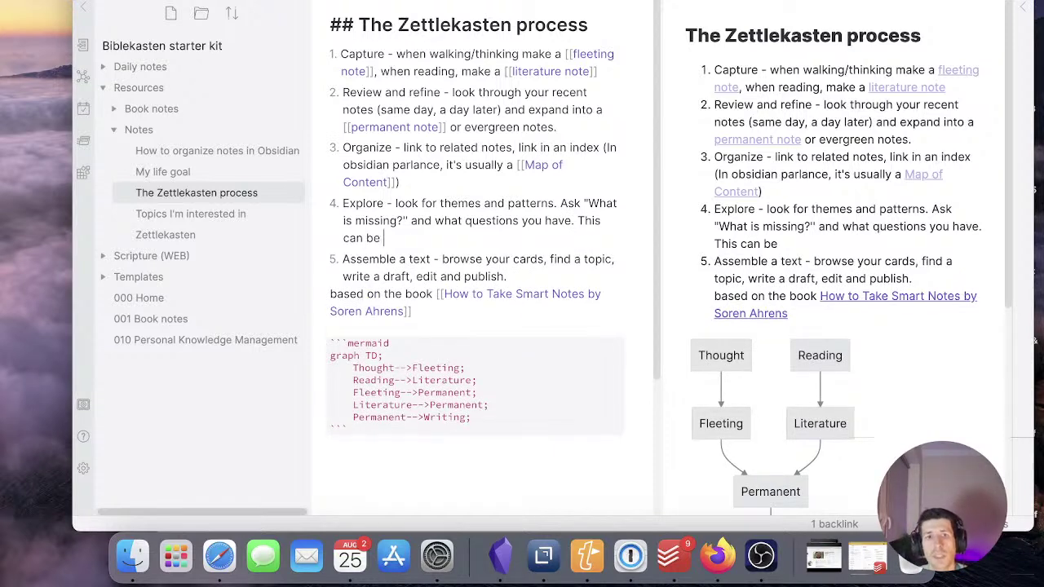
type("done using")
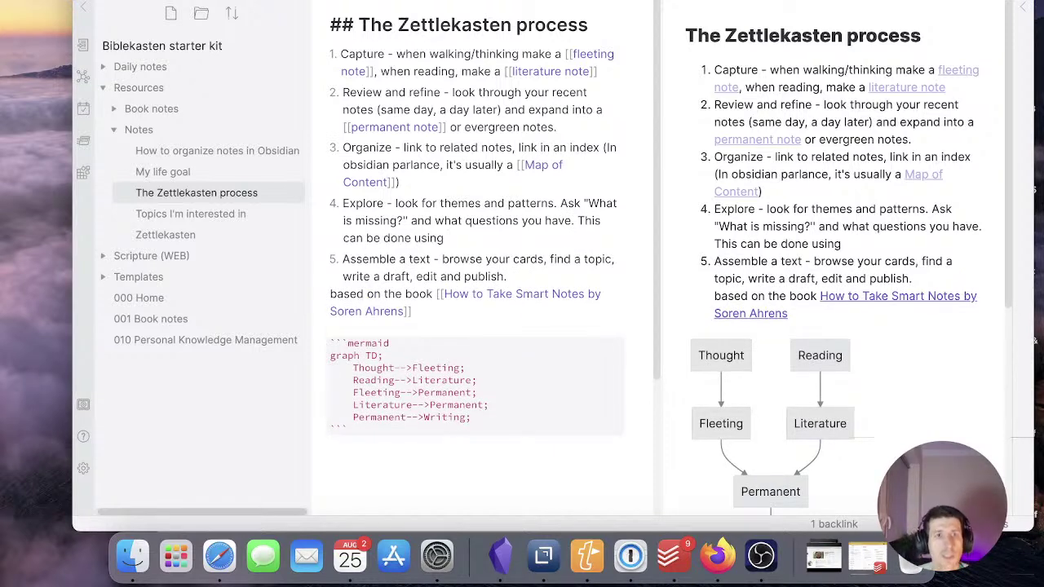
left_click(102, 277)
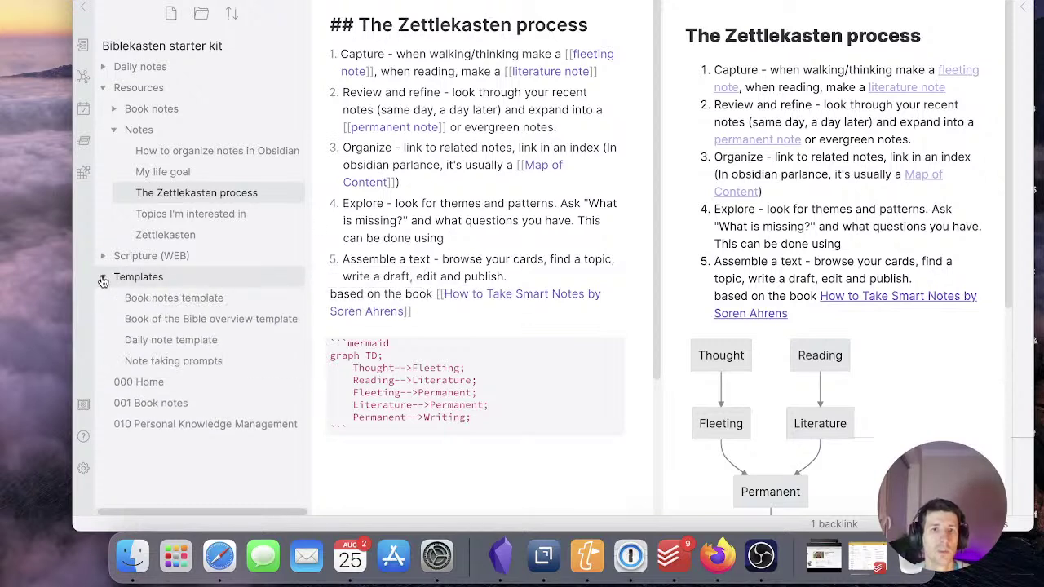
left_click(461, 239)
type("[[Note ta")
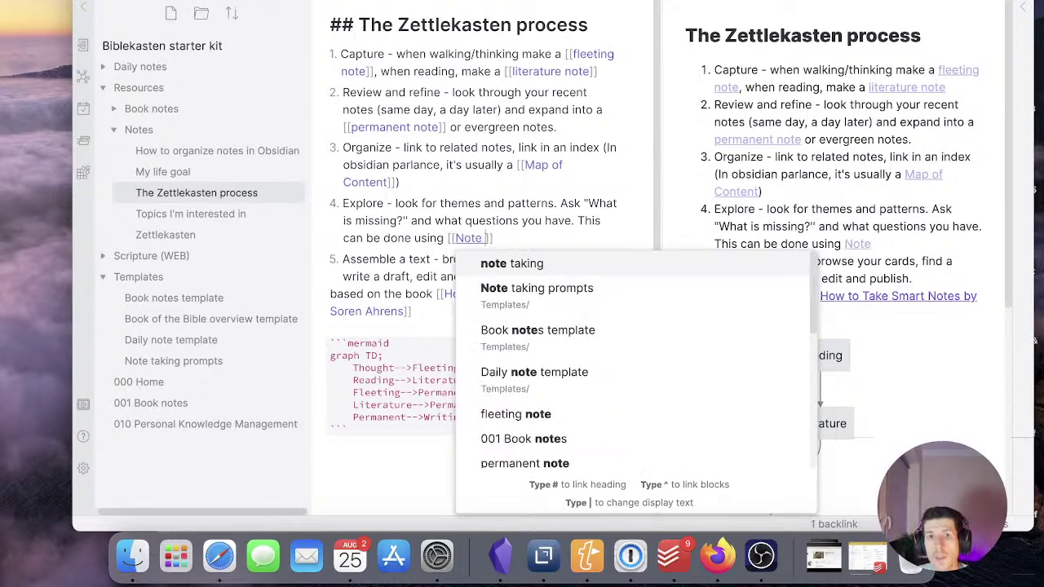
key("Return")
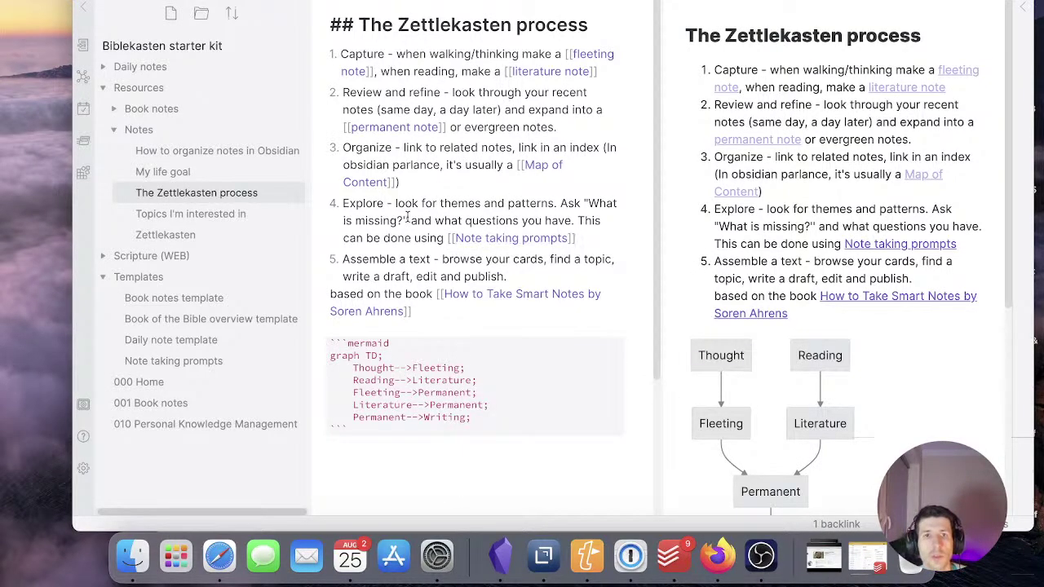
Open the linked book note How to Take Smart Notes from below the numbered list
left_click(395, 258)
left_click_drag(441, 259, 518, 260)
left_click(532, 261)
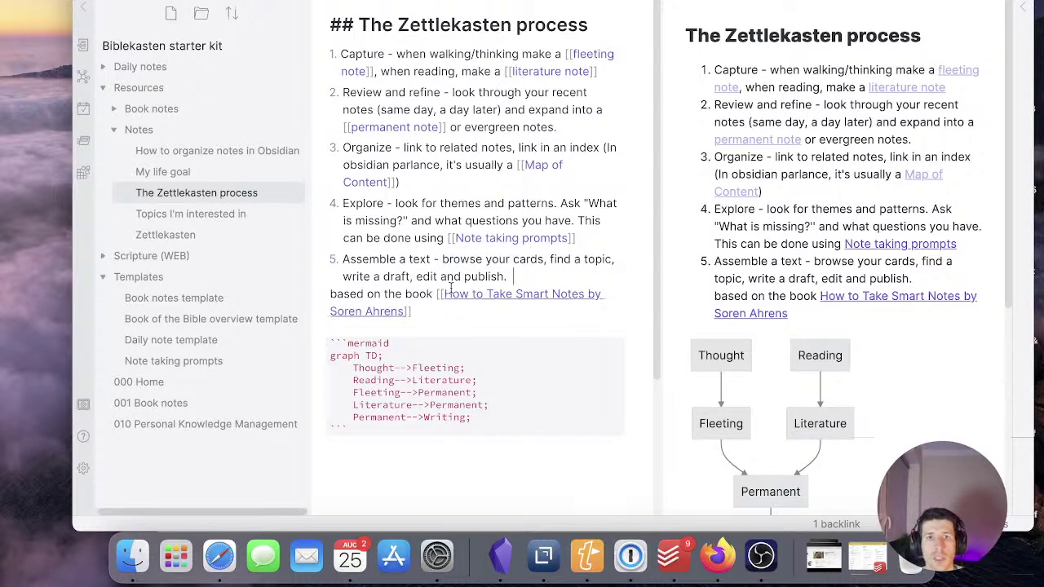
left_click(500, 295, "super")
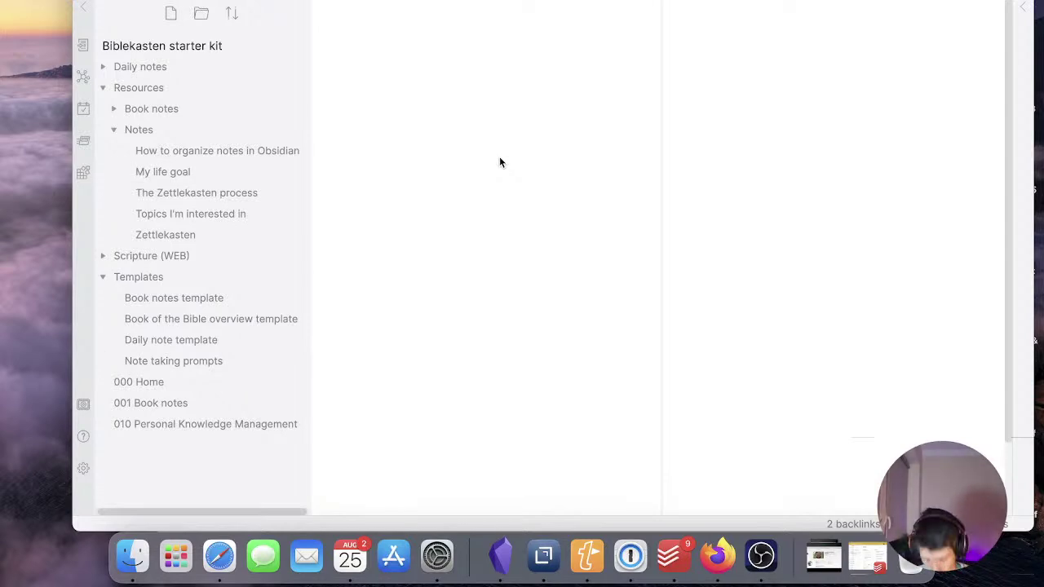
Try to find a command for inserting a template through the command palette
key("super+p")
type("/an")
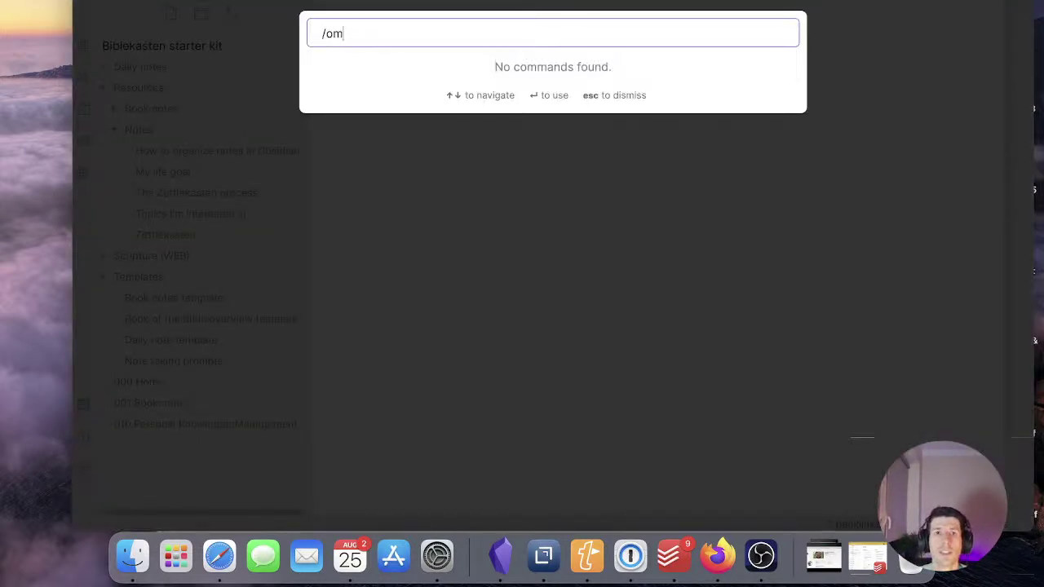
key("BackSpace")
key("BackSpace")
key("BackSpace")
type("ion")
key("BackSpace")
key("BackSpace")
type("nsert")
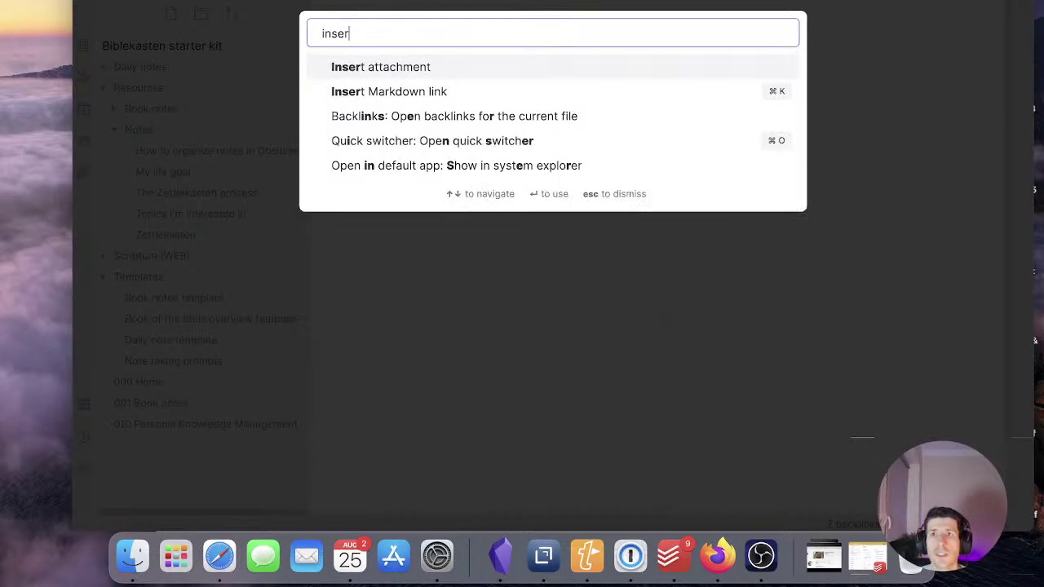
key("Down")
key("Up")
type("templ")
key("super+a")
key("BackSpace")
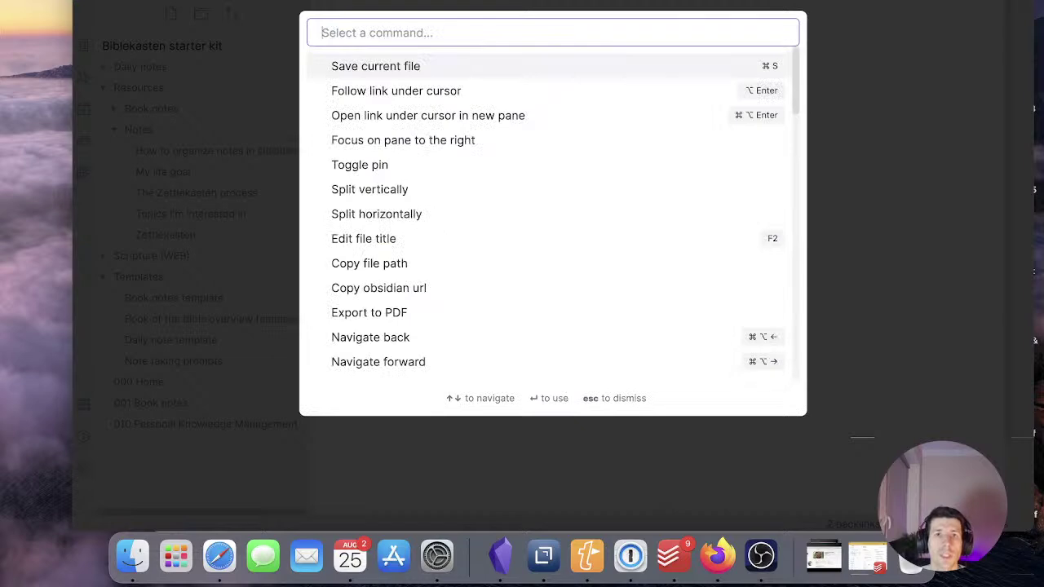
key("Escape")
Enable the Templates core plugin in the vault settings
left_click(92, 471)
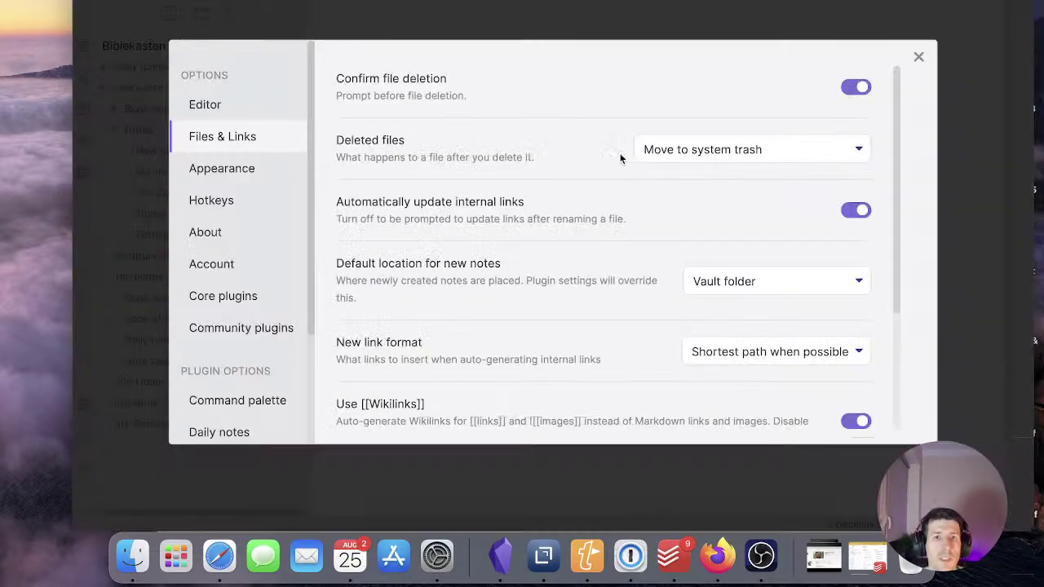
scroll(224, 296, "down", 1)
left_click(223, 295)
scroll(587, 219, "down", 3)
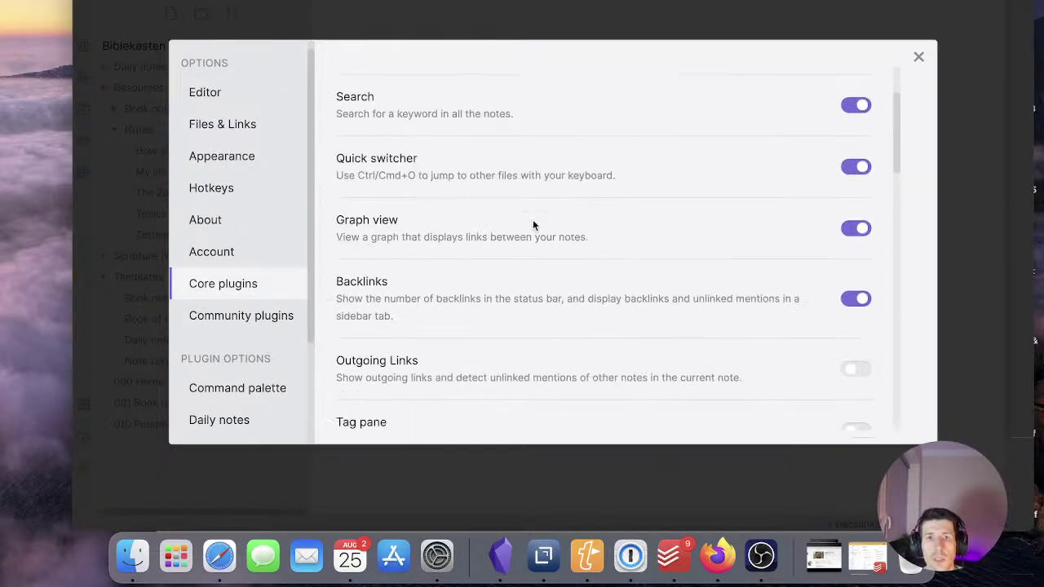
scroll(534, 225, "down", 5)
left_click(852, 299)
left_click(918, 58)
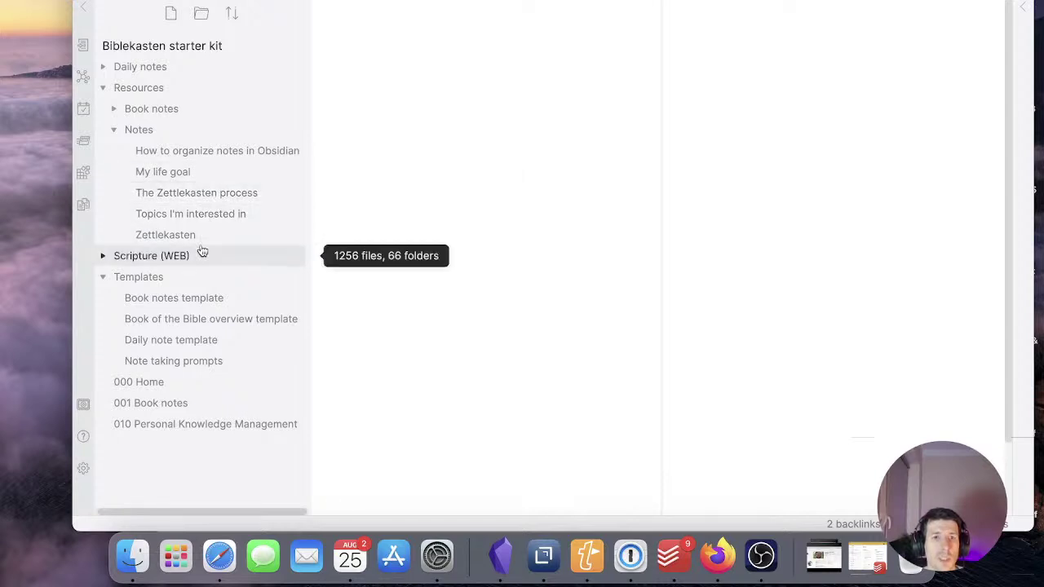
Expand the Book notes folder and try to insert a template into the empty How to Take Smart Notes note
left_click(198, 110)
left_click(453, 159)
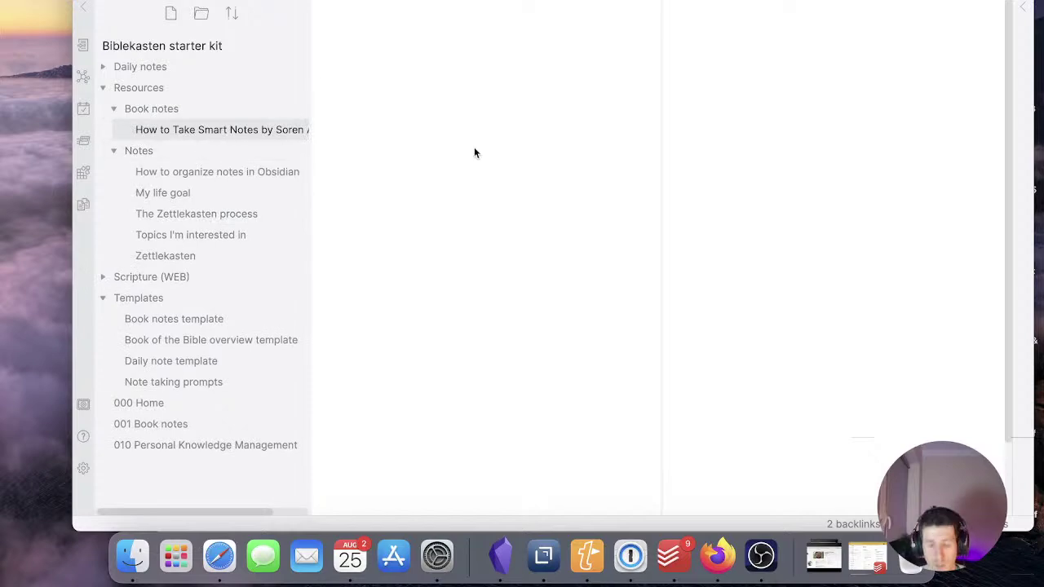
key("super+p")
type("insert")
key("Down")
key("Down")
key("Return")
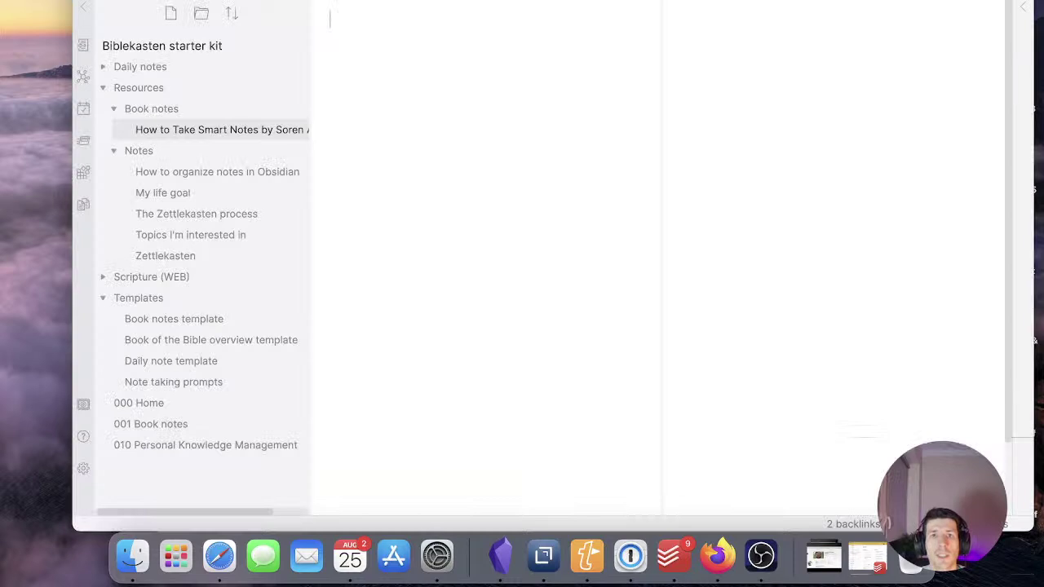
key("ctrl+alt+space")
type("o")
key("Escape")
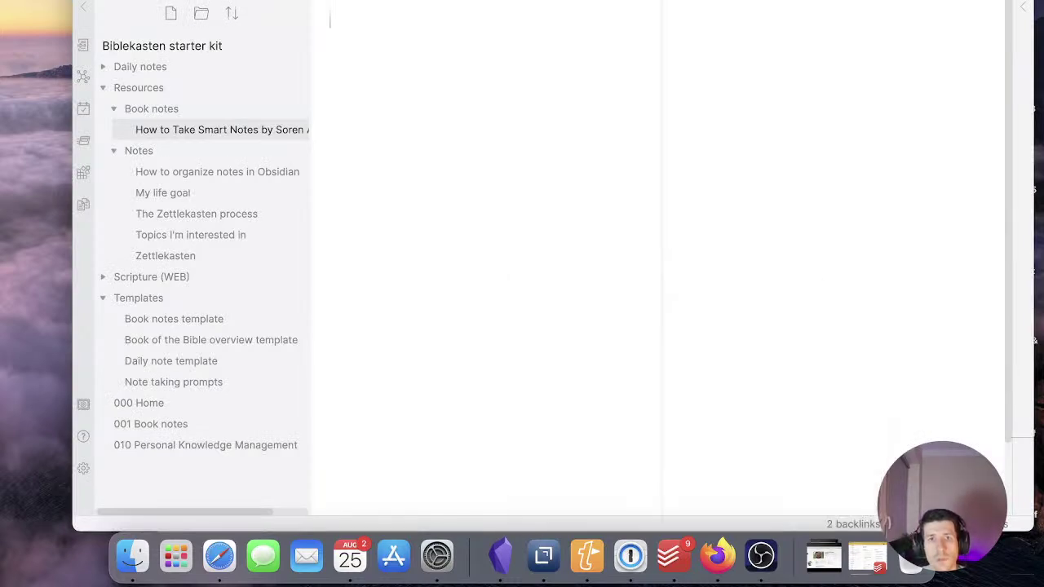
Try the Insert template command once more in the empty book note
key("super+p")
type("insert")
key("Down")
key("Down")
key("Down")
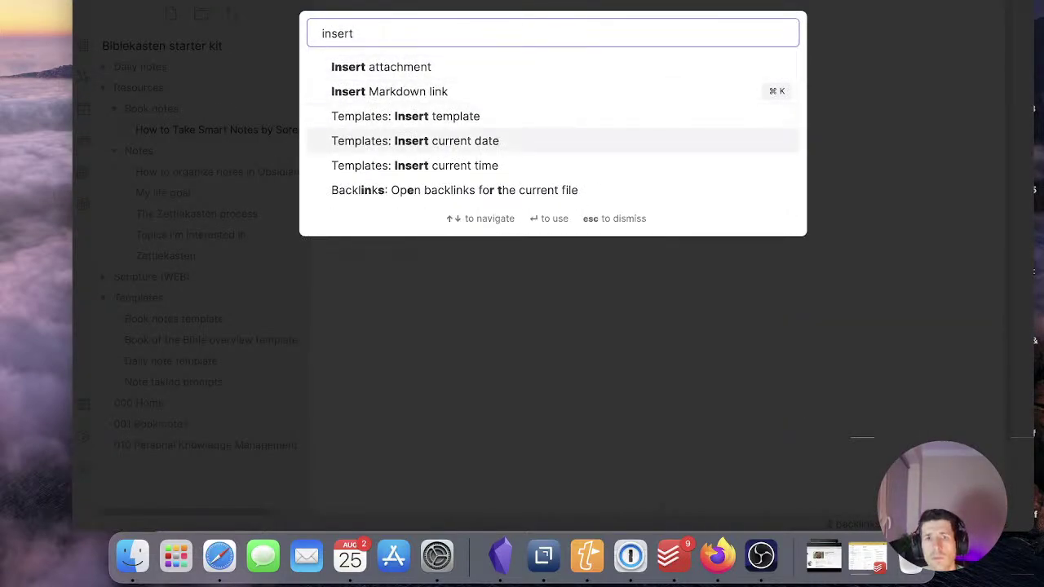
key("Up")
key("Return")
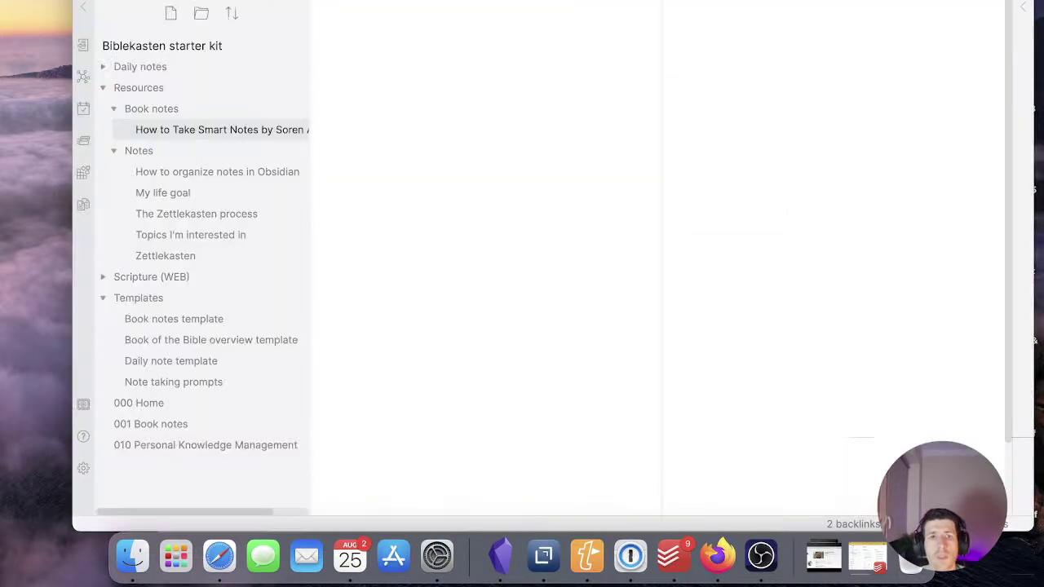
Set the Templates plugin's template folder location to Templates
left_click(83, 468)
scroll(492, 333, "down", 20)
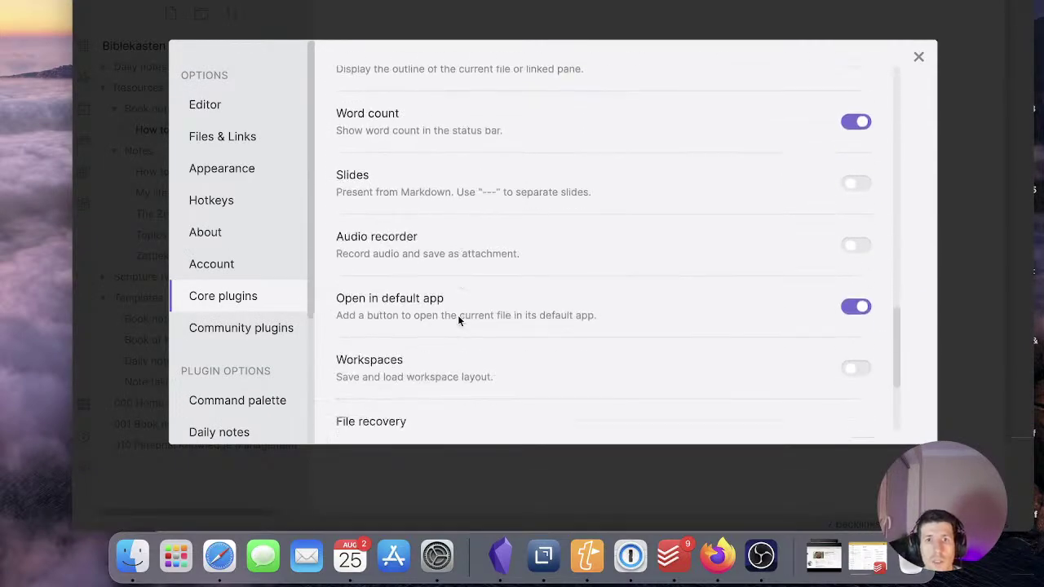
scroll(459, 321, "up", 4)
scroll(457, 312, "up", 10)
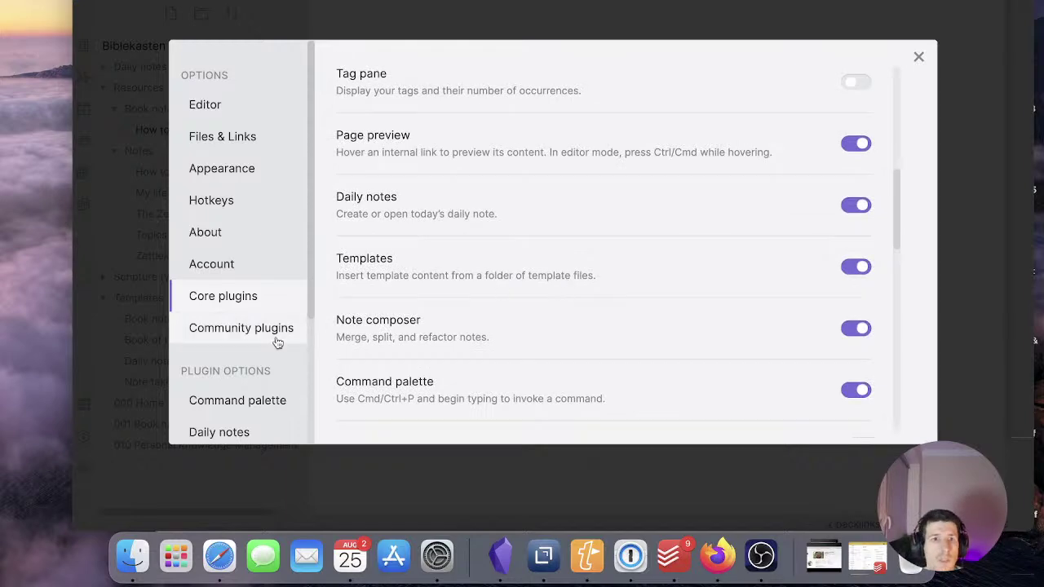
scroll(269, 340, "down", 3)
scroll(258, 342, "down", 1)
left_click(224, 407)
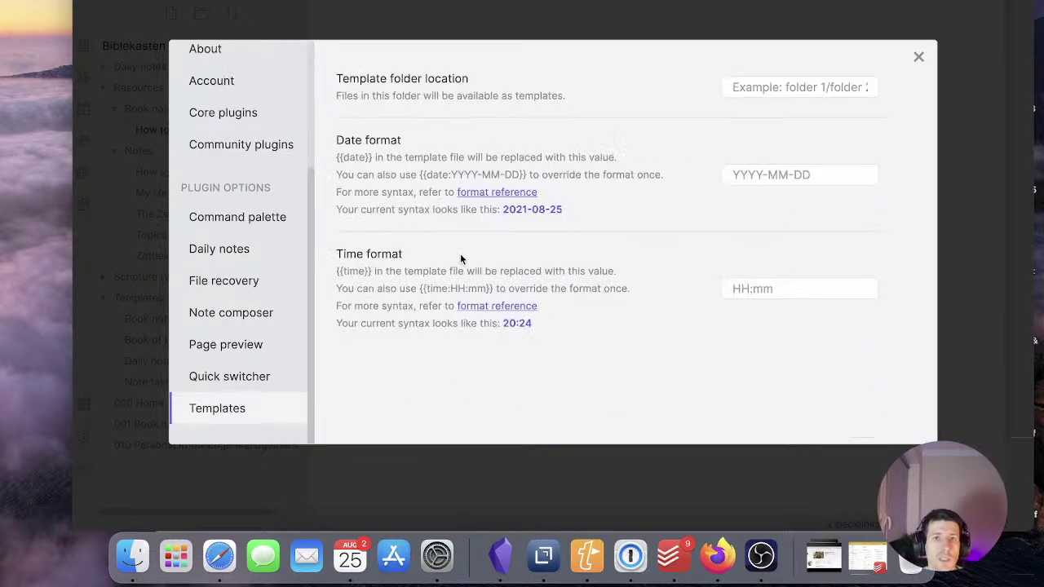
left_click(823, 84)
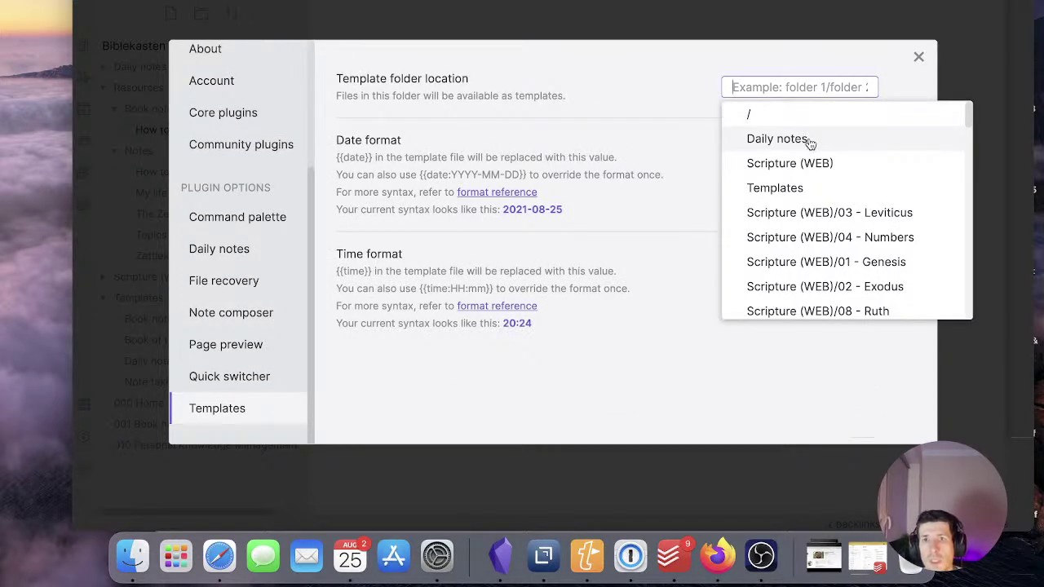
left_click(778, 187)
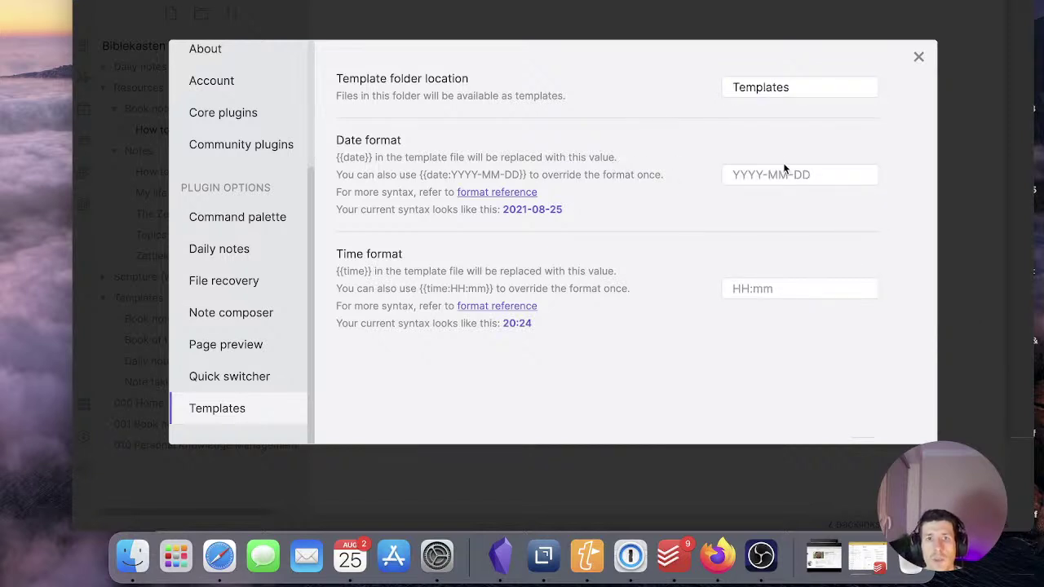
left_click(918, 57)
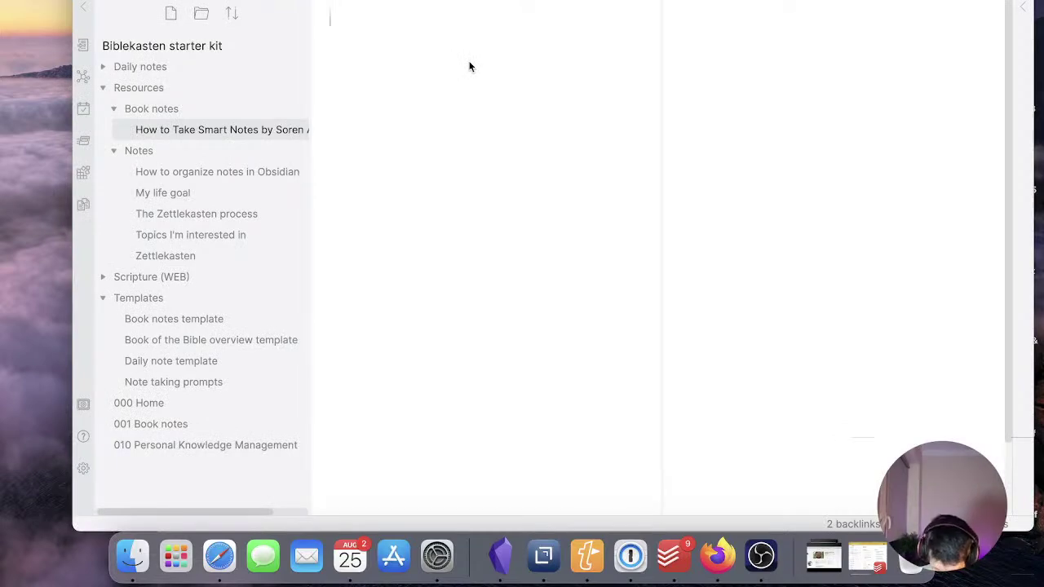
Insert the Book notes template into the empty How to Take Smart Notes note
key("super+p")
type("o")
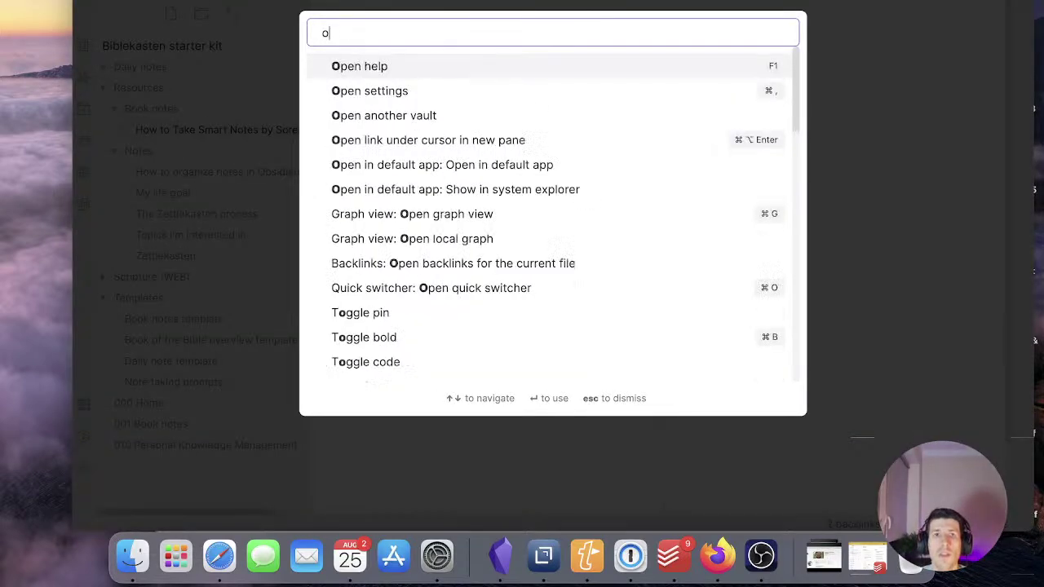
key("BackSpace")
type("insert")
key("Down")
key("Down")
key("Return")
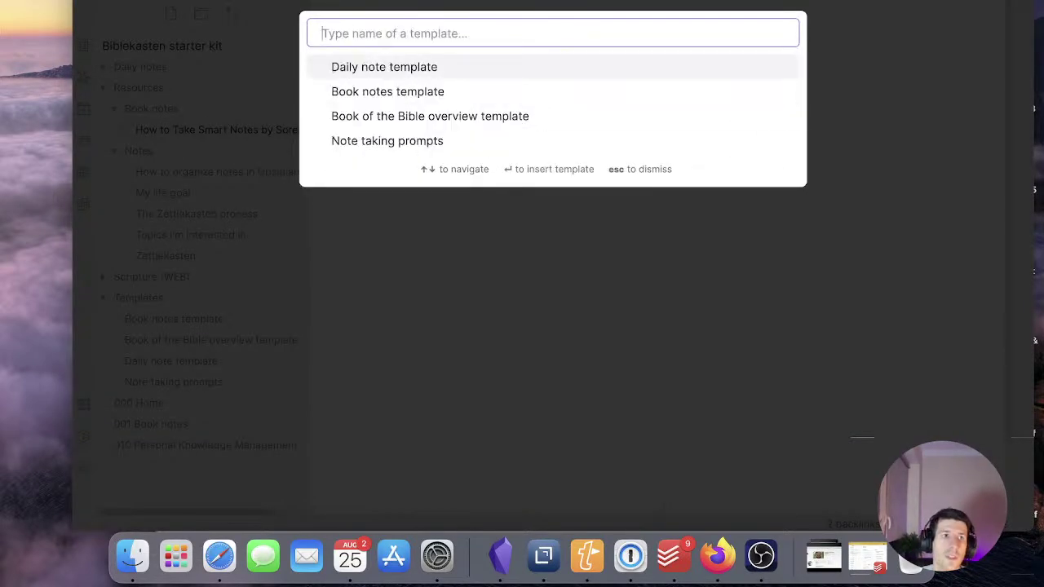
key("Down")
key("Up")
key("Down")
key("Down")
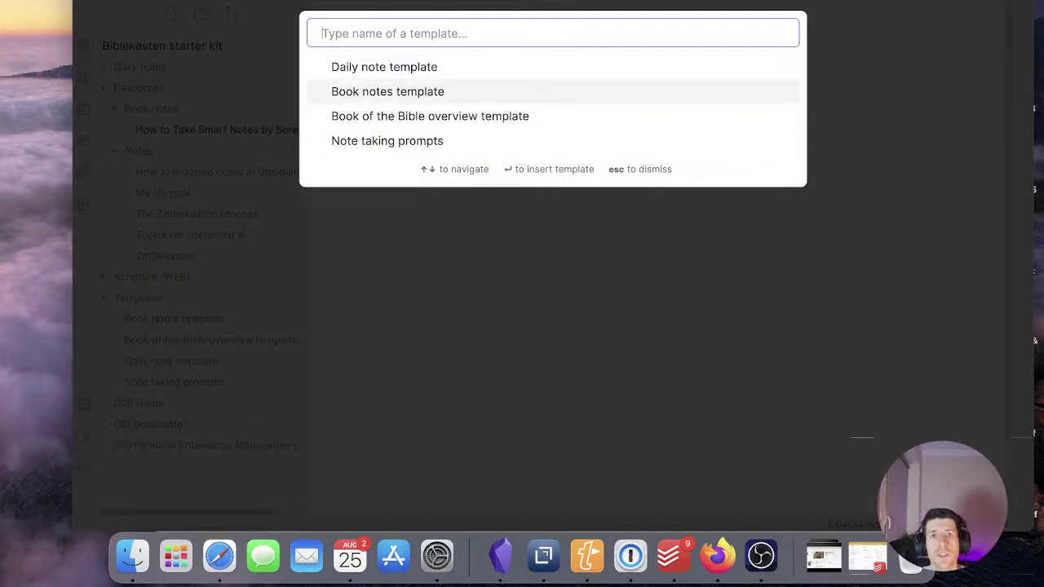
key("Up")
key("Return")
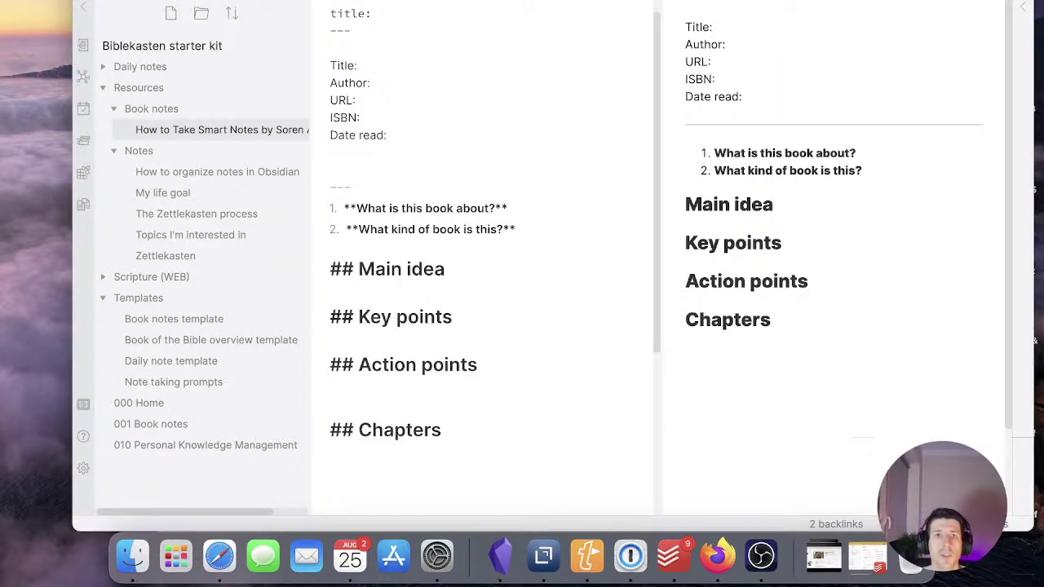
Fill in the book note's Title as "How To Take Smart Notes" and its Author as "Soren Ahrens"
left_click(381, 66)
type("How To Take Sm")
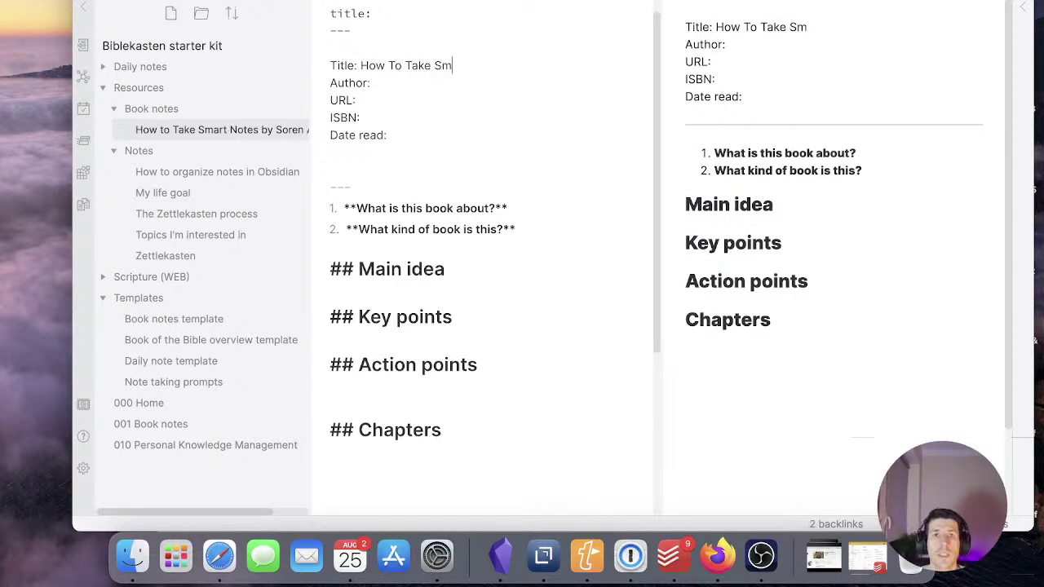
type("art Notes")
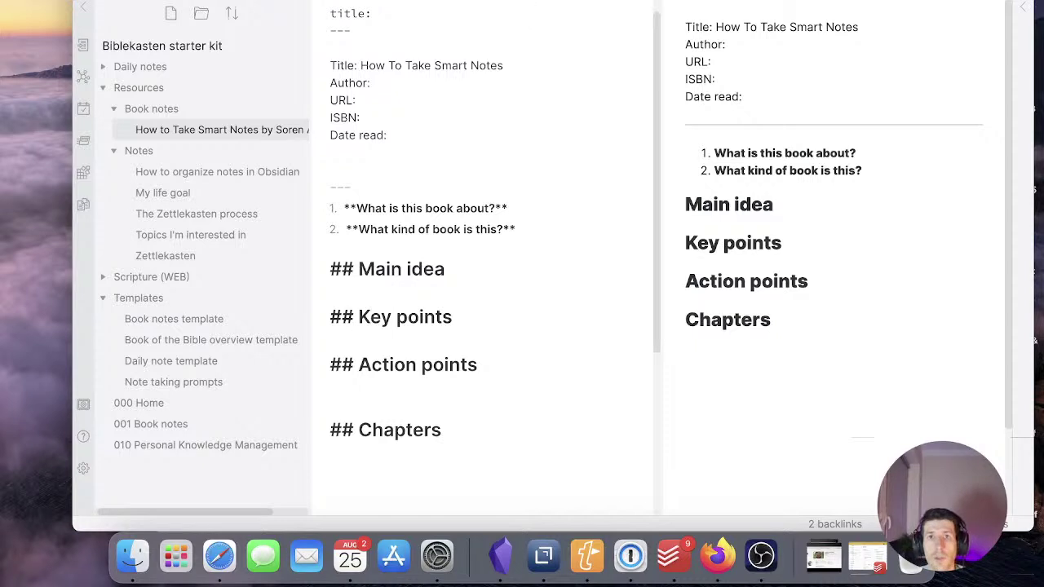
left_click(405, 75)
type("Soren Ahrens")
scroll(395, 74, "down", 5)
scroll(395, 75, "up", 5)
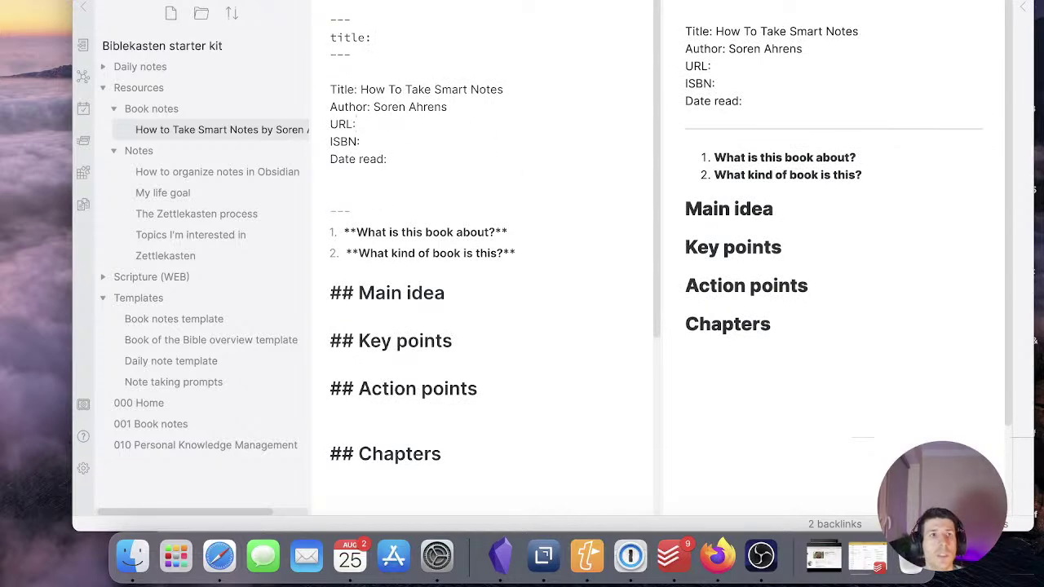
left_click(356, 124)
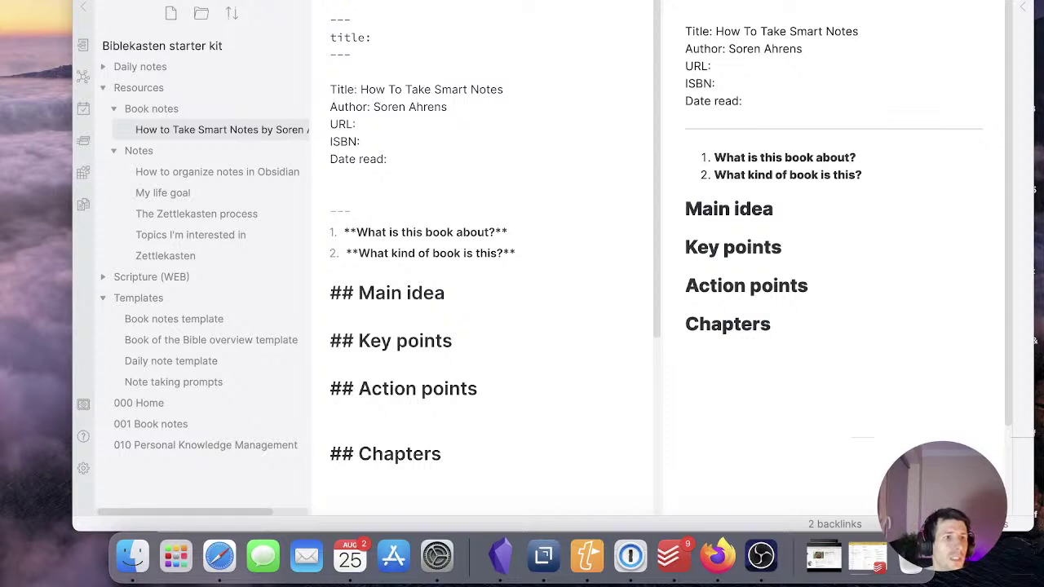
left_click(400, 128)
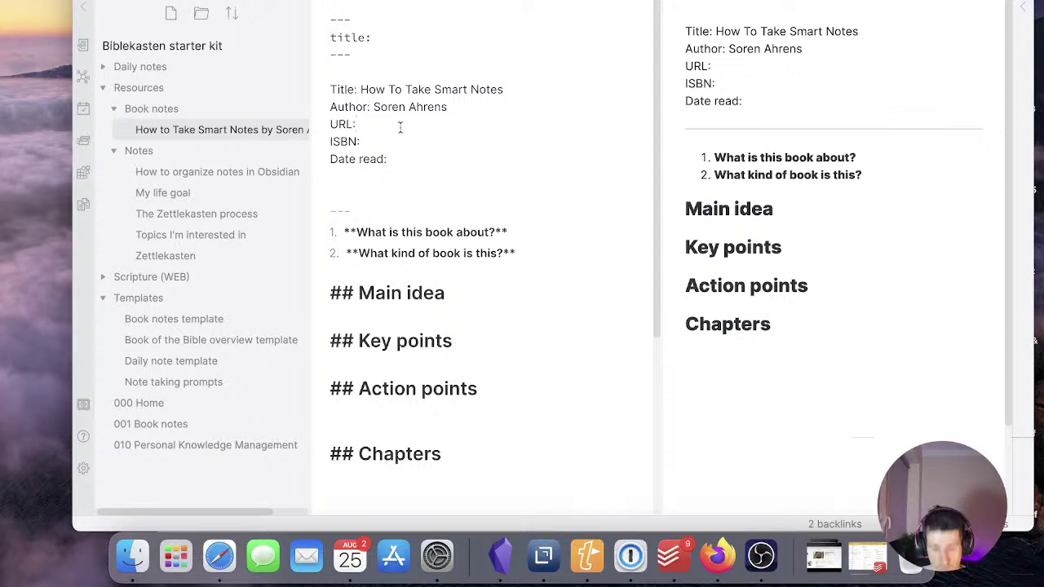
type("https://www.amazon.com/How-Take-Smart-Notes-Nonfiction-ebook/dp/B06WVYW33Y")
left_click(393, 158)
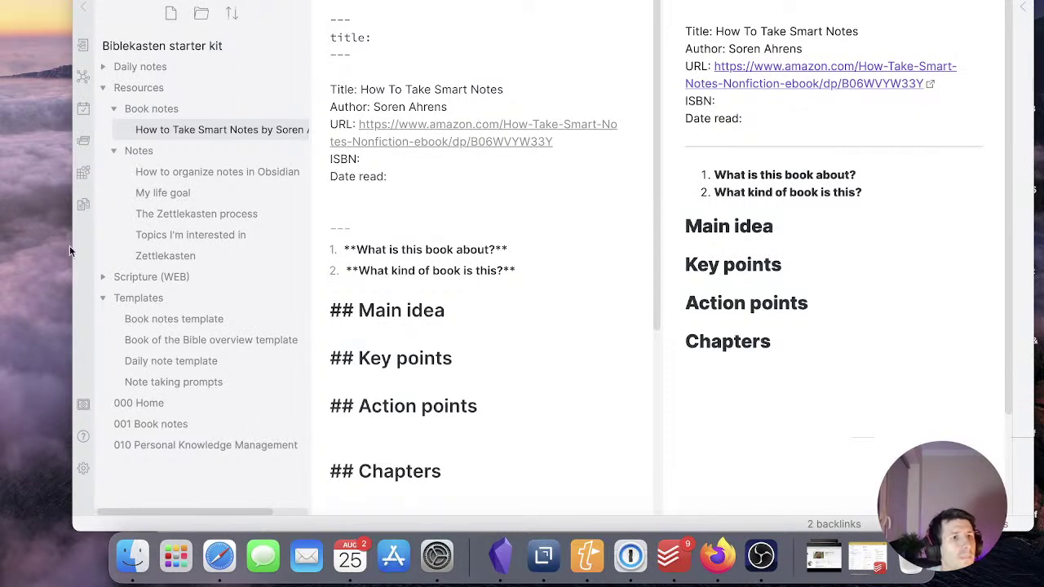
key("super+v")
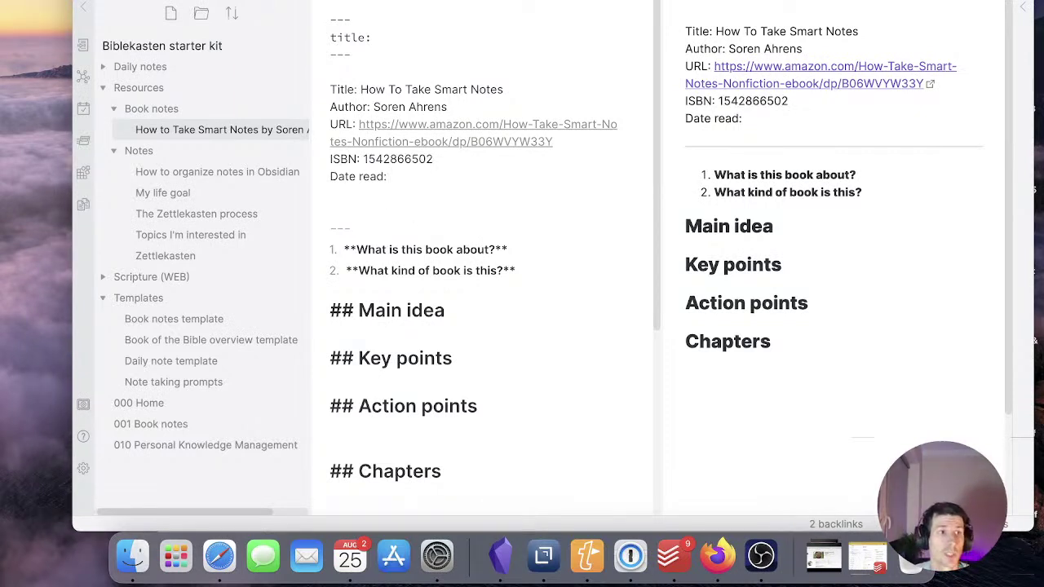
Begin the answer to "What is this book about?" with "This book is about taking better notes"
left_click(538, 247)
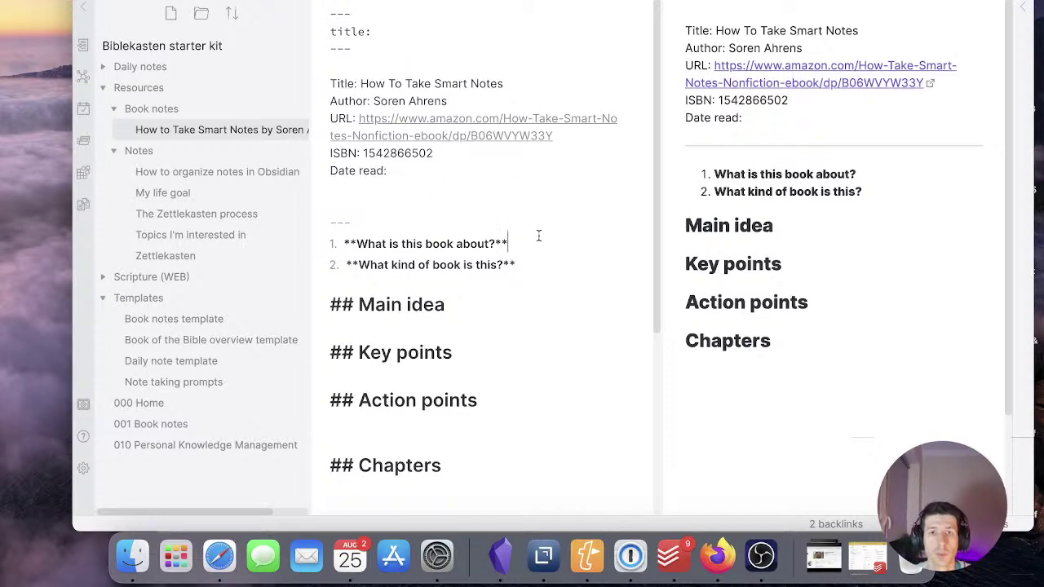
type("This boo")
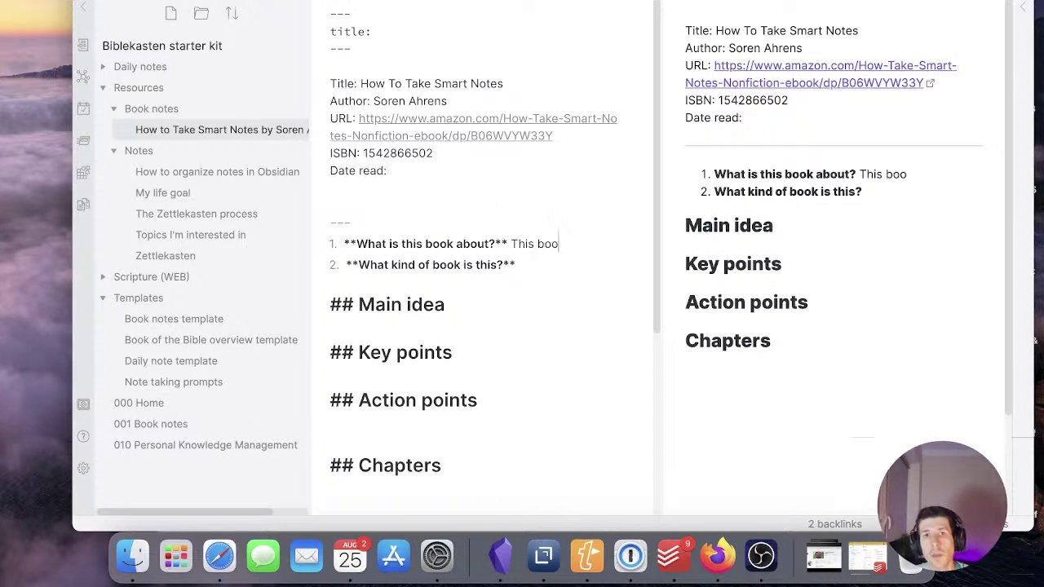
type("k is about taking")
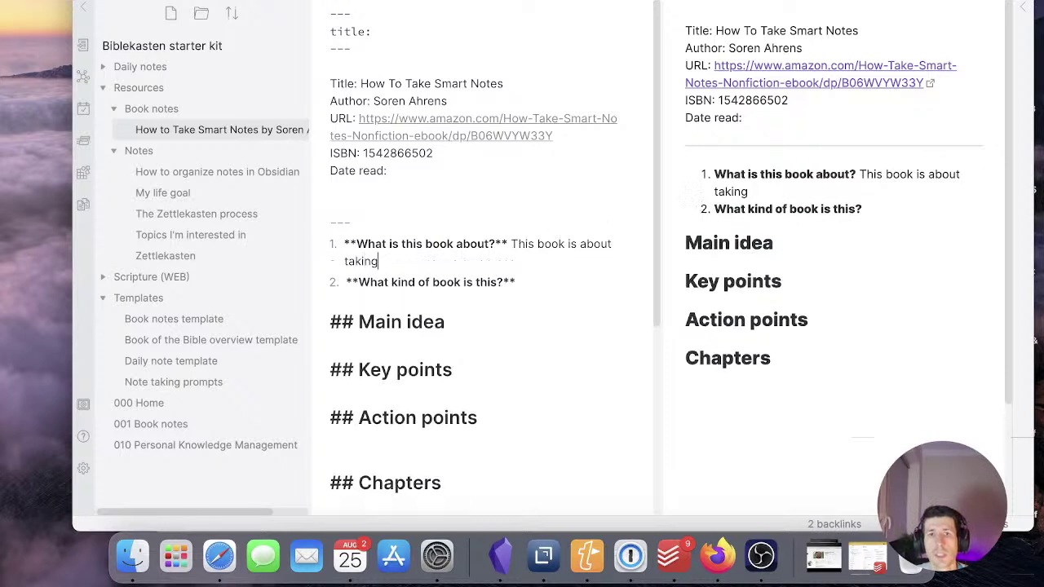
key("alt+shift+Left")
key("Right")
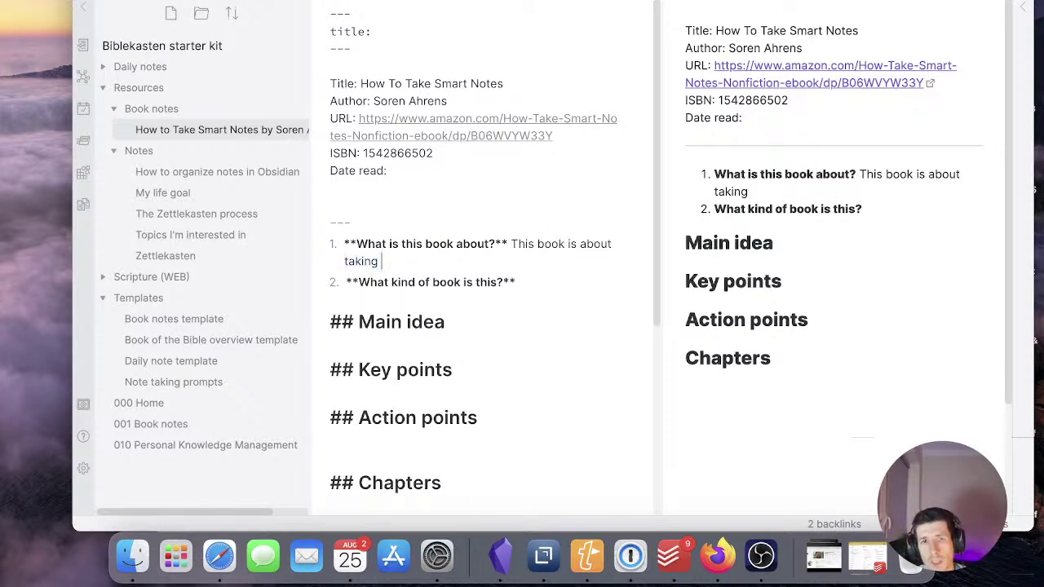
type("atomoic")
key("BackSpace")
key("BackSpace")
key("BackSpace")
type("ic notes using")
key("alt+shift+Left")
key("alt+shift+Left")
key("alt+shift+Left")
type("better notes ")
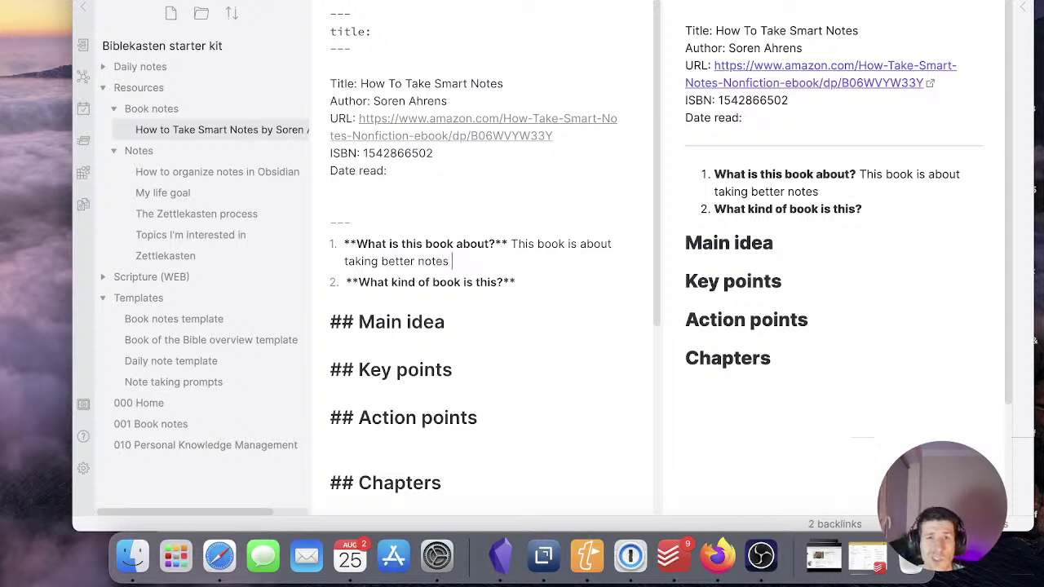
Continue the answer with "using the [[Zettlekasten]] method", linking the existing Zettlekasten note
type("using the [[Zettle")
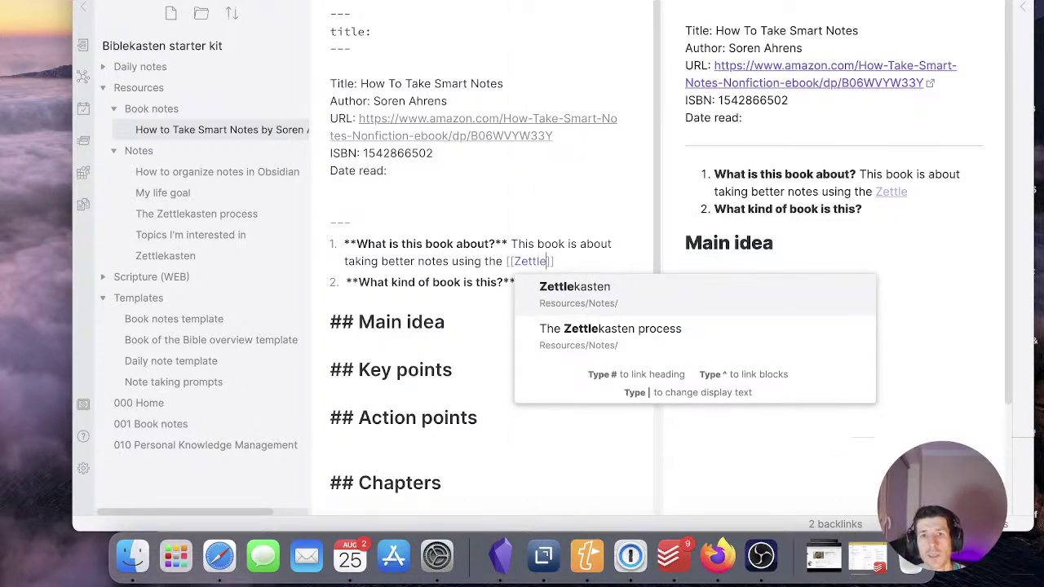
key("Return")
type("method")
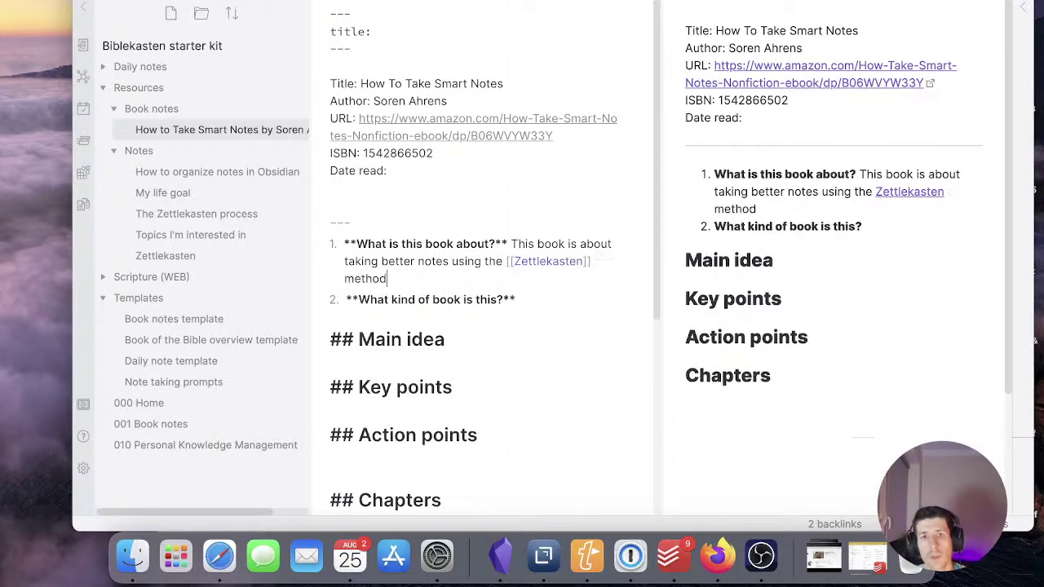
Extend the first answer with "which helps generate more interesting and original ideas for"
type(" which helps")
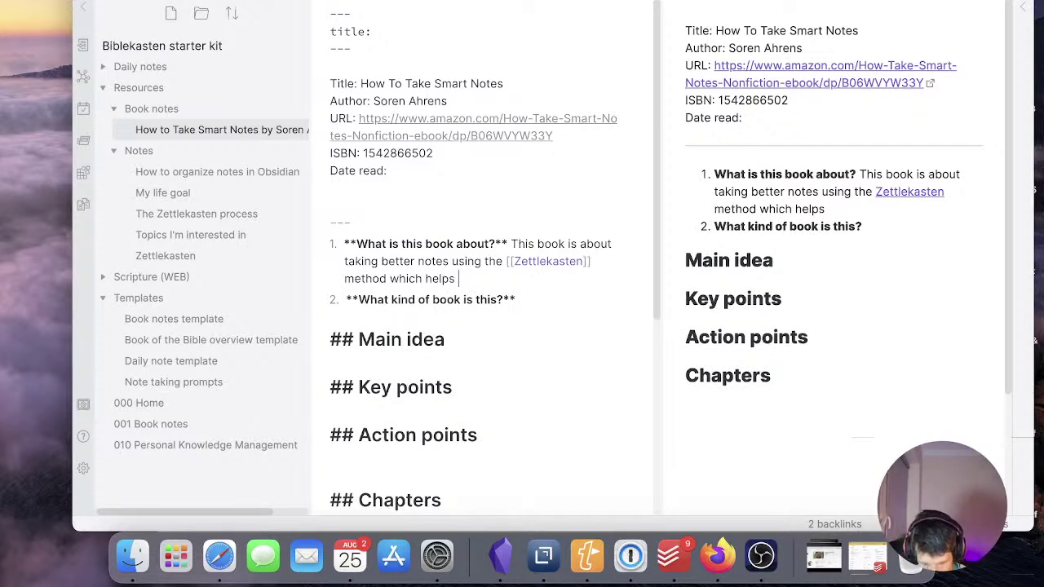
type(" understa")
key("alt+shift+Left")
type("have m")
key("BackSpace")
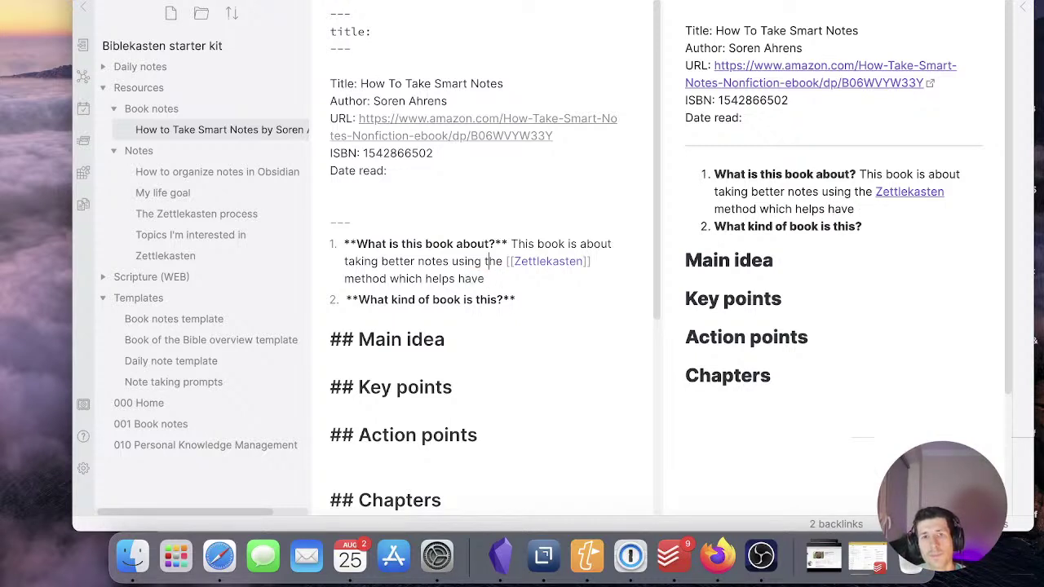
key("alt+shift+Left")
key("Right")
type("more i")
key("alt+shift+Left")
key("alt+shift+Left")
key("alt+shift+Left")
type("be ")
type("enerate more interesting and original ideas for top")
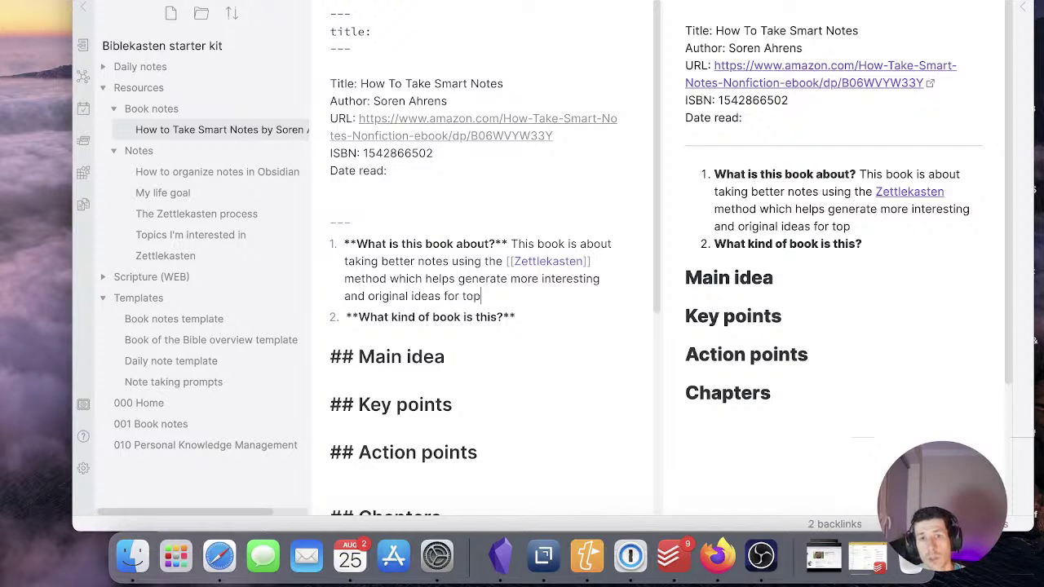
End the first answer with "research topics and articles on demand." and answer "What kind of book is this?" with "Personal development"
key("BackSpace")
key("BackSpace")
key("BackSpace")
type("research topics and articl")
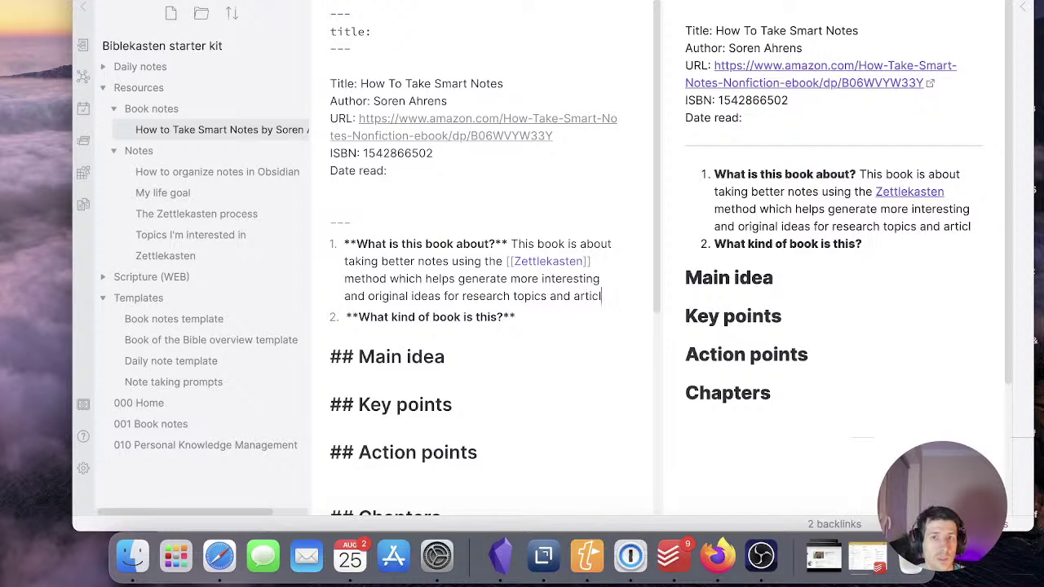
type("es on demands")
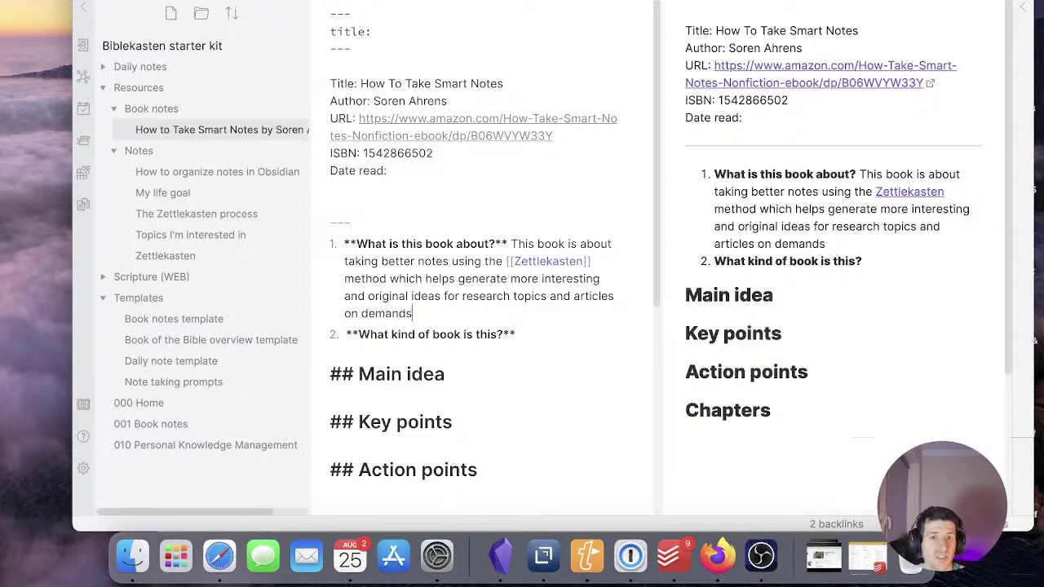
key("BackSpace")
type(".")
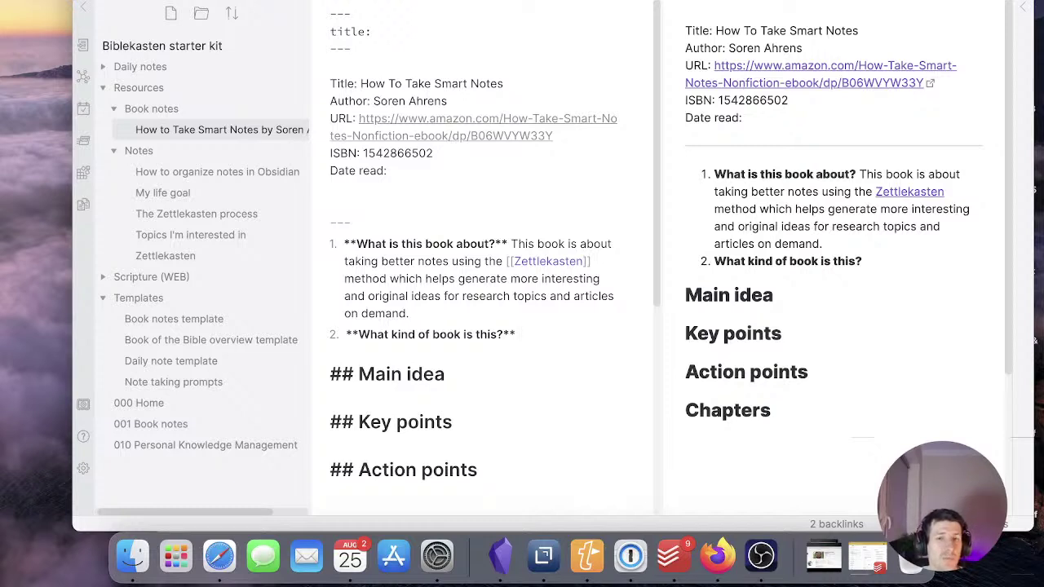
type(" Personal development")
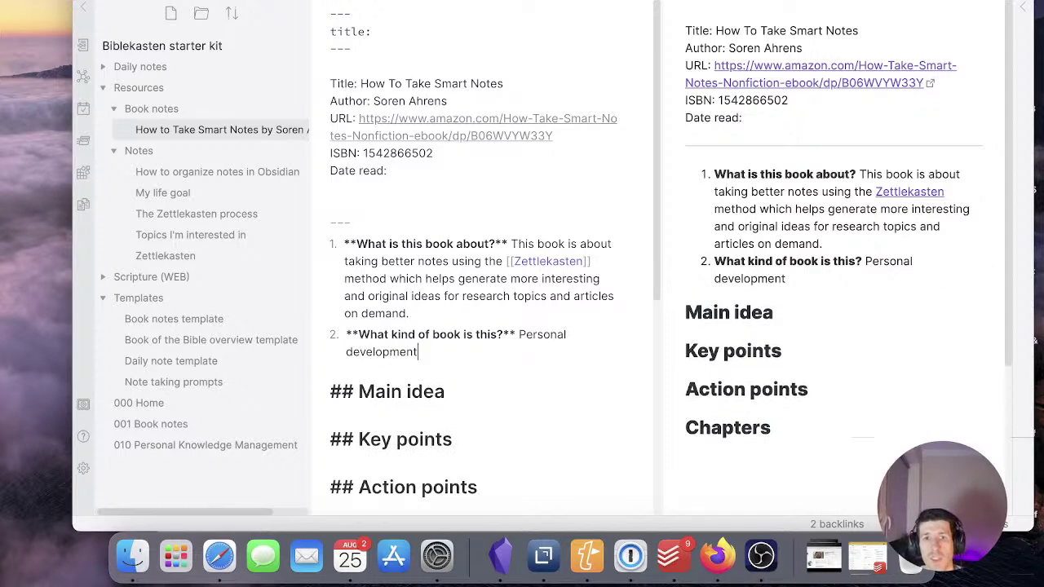
Under the Action points heading, write "Use the [[The Zettlekasten process]]", linking the existing process note
scroll(530, 233, "down", 5)
left_click(413, 328)
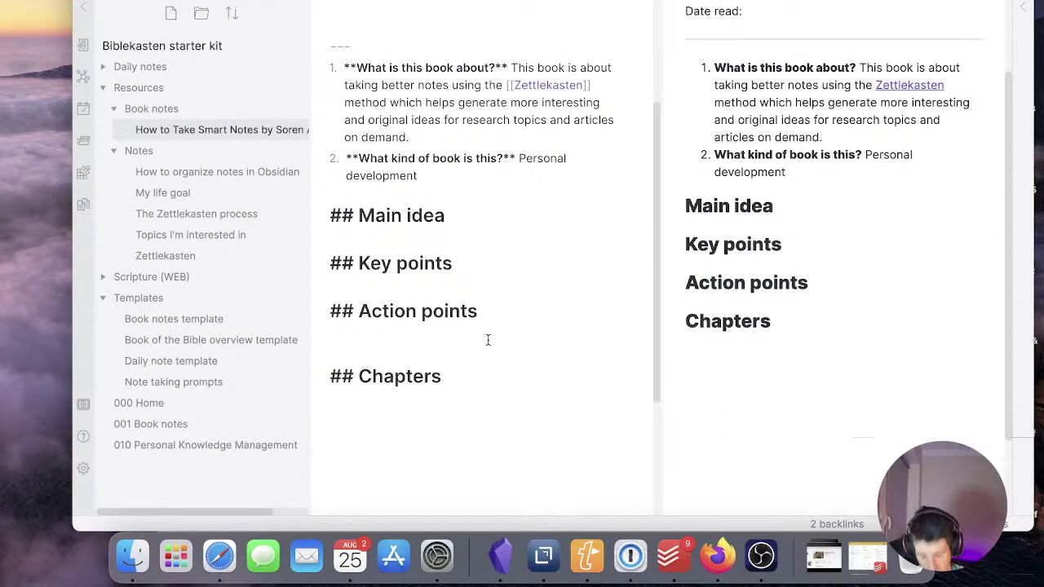
key("Return")
type("Use the")
key("shift+alt+Left")
key("Right")
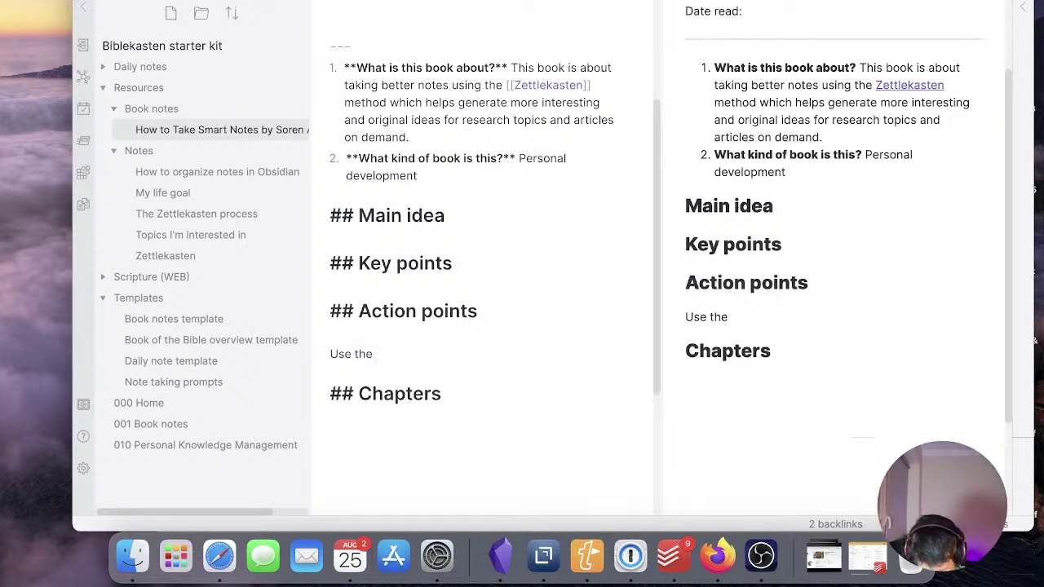
type("[[Zettle")
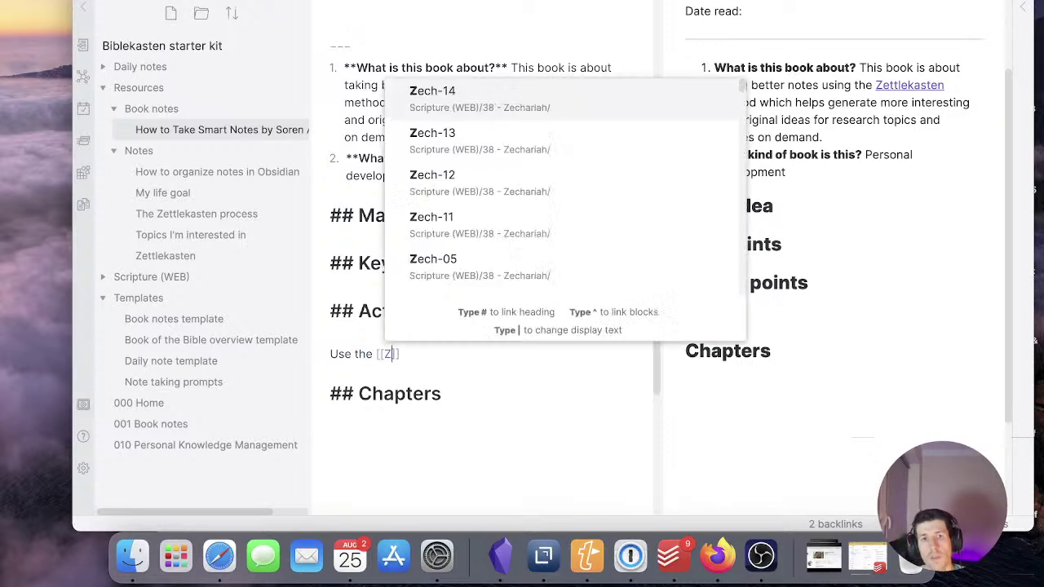
key("Down")
key("Return")
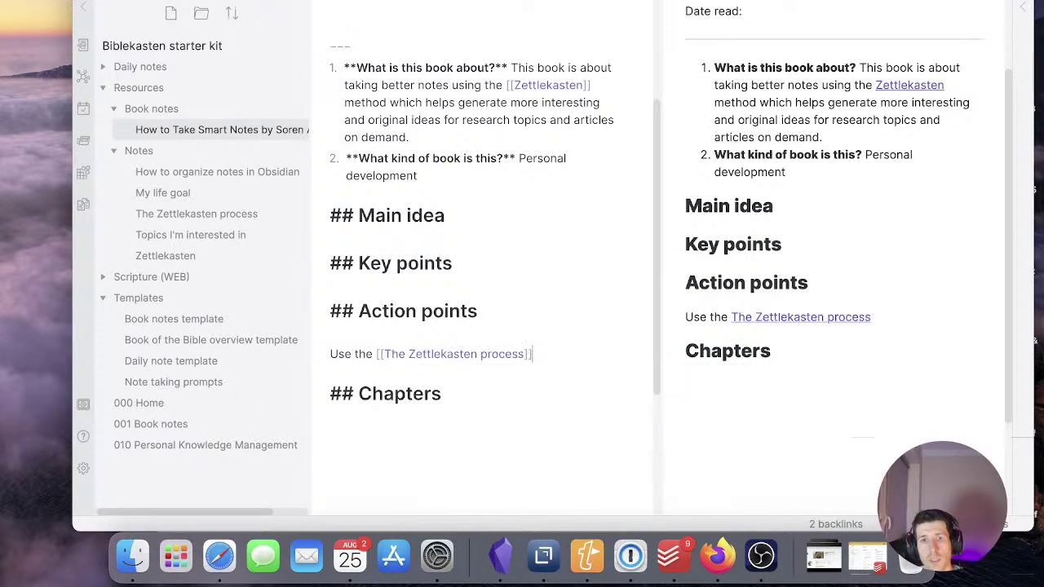
Complete the action point sentence with "to create, save, review notes and then produce content."
type("to ")
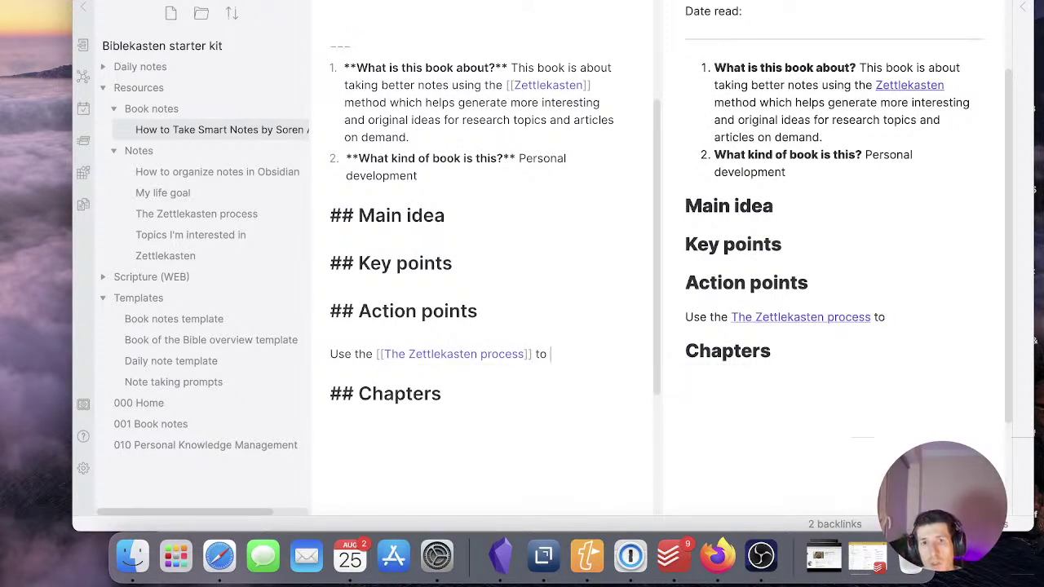
type("create, save, ")
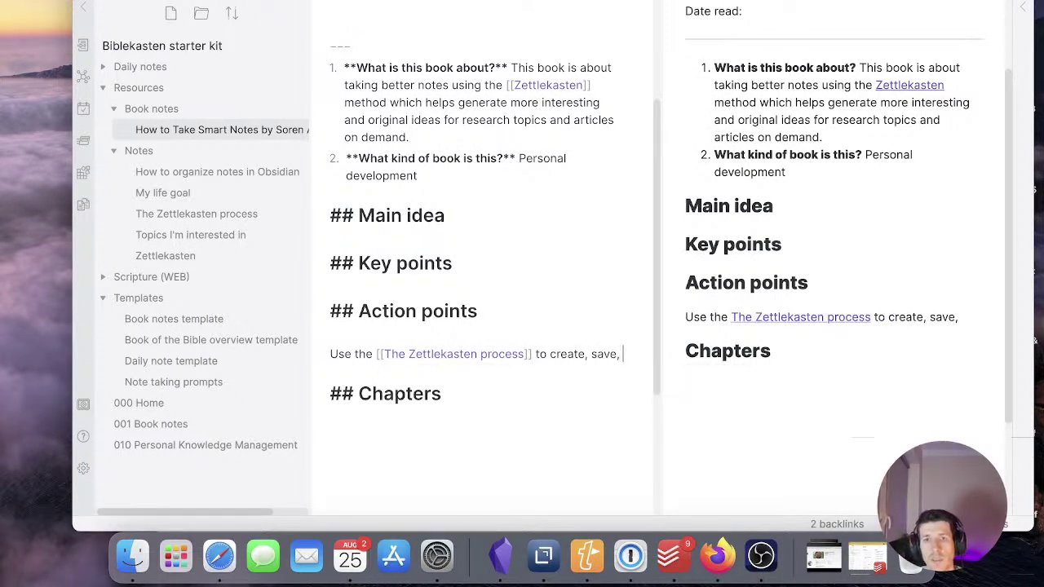
type("review and")
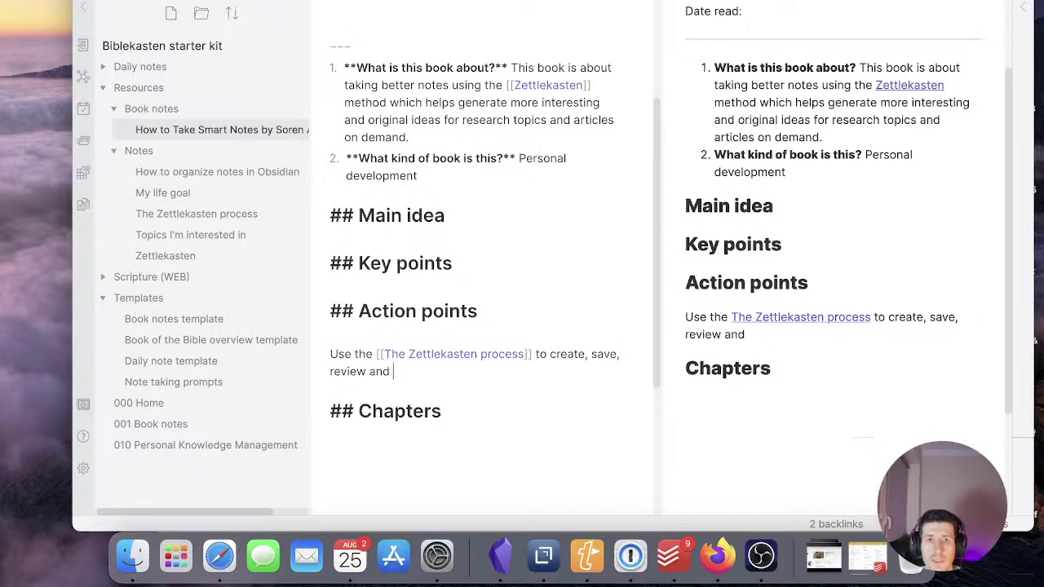
key("alt+shift+Left")
type("mnotes")
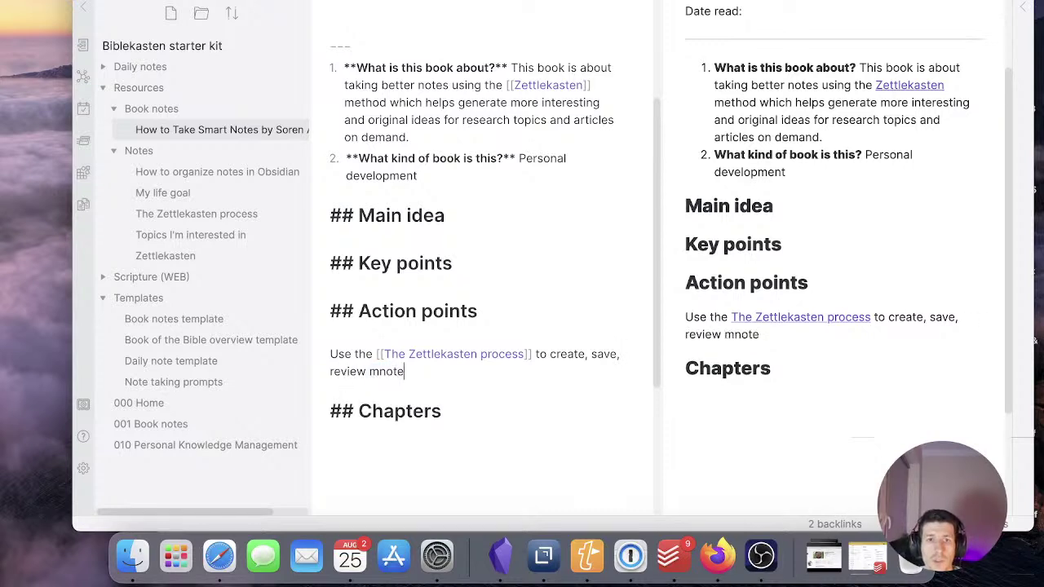
key("BackSpace")
key("BackSpace")
key("BackSpace")
key("BackSpace")
key("BackSpace")
key("BackSpace")
type("notes ")
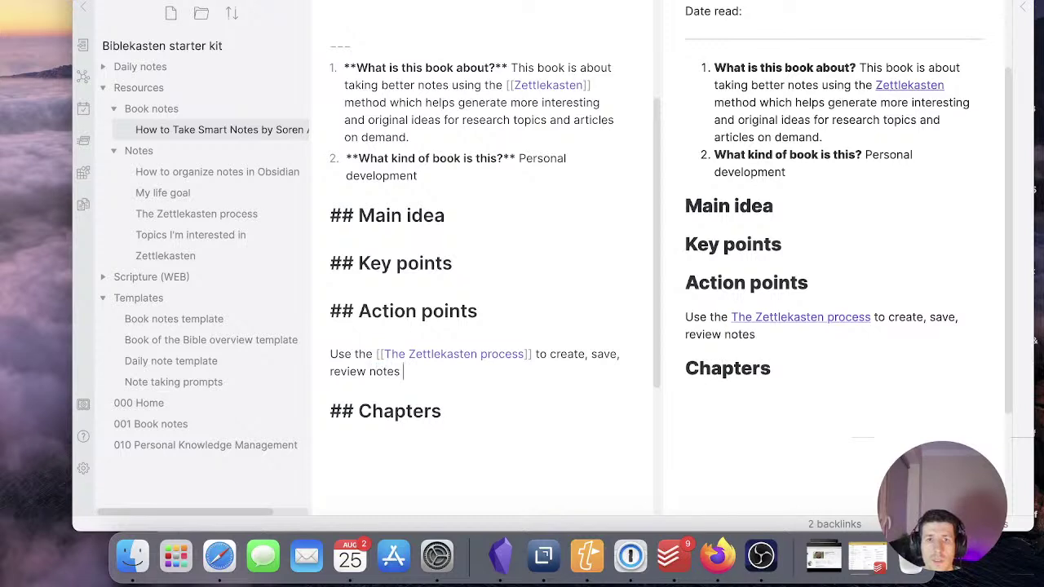
type("and then produce content.")
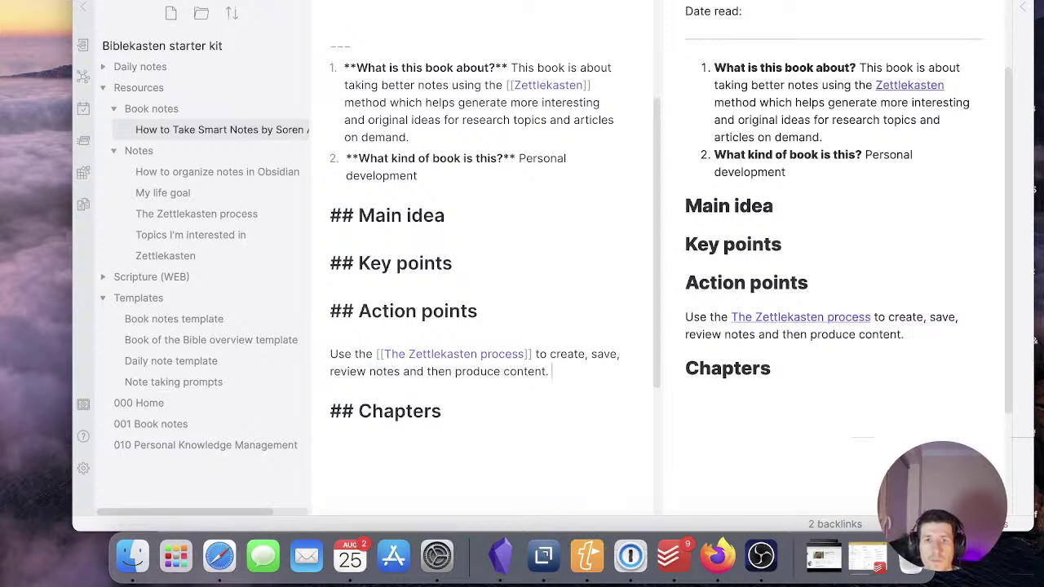
Start a new line under the Main idea heading of the book note
left_click(376, 232)
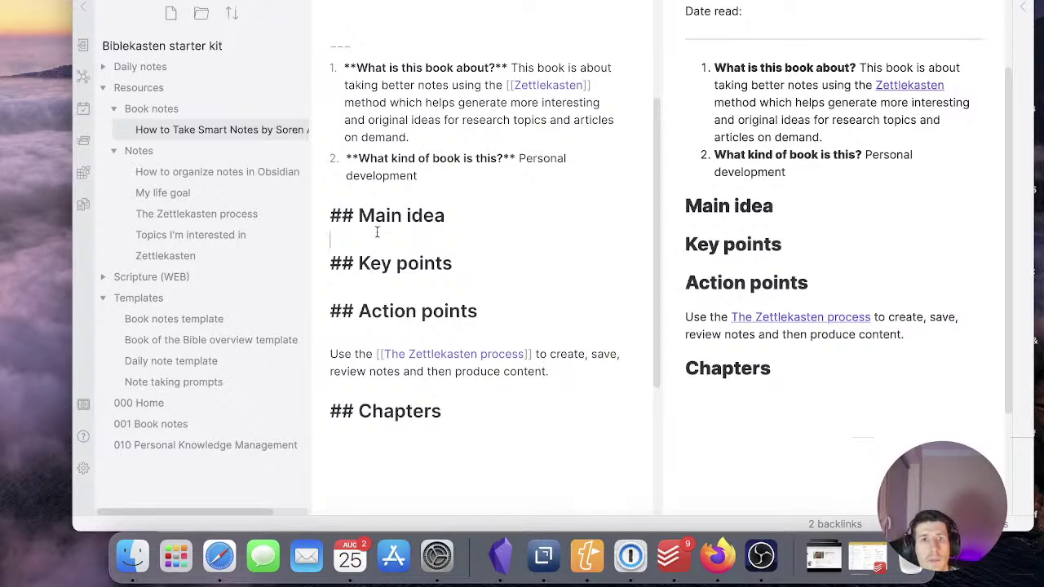
scroll(376, 233, "up", 1)
key("Return")
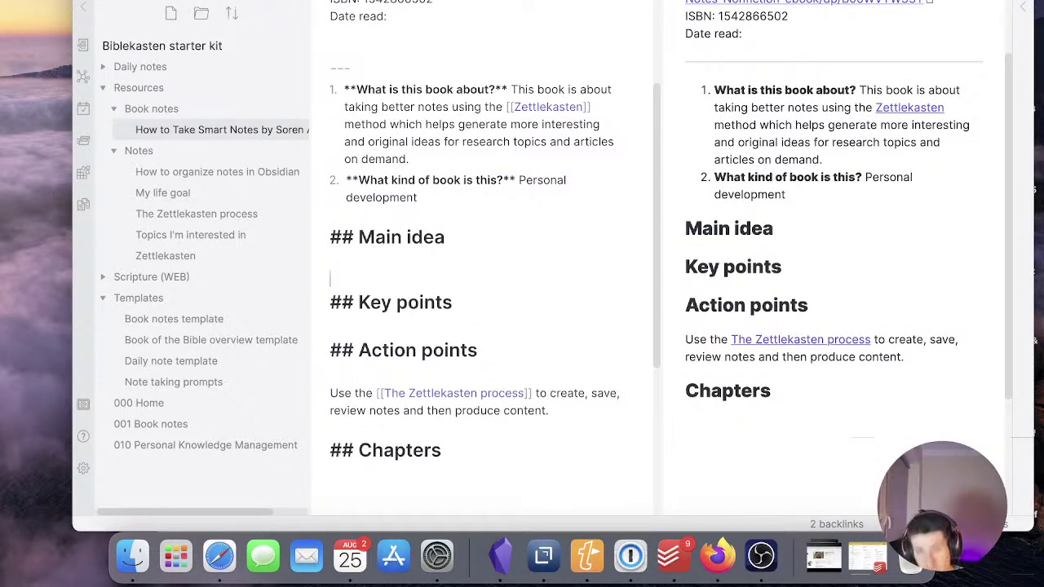
type("Trying")
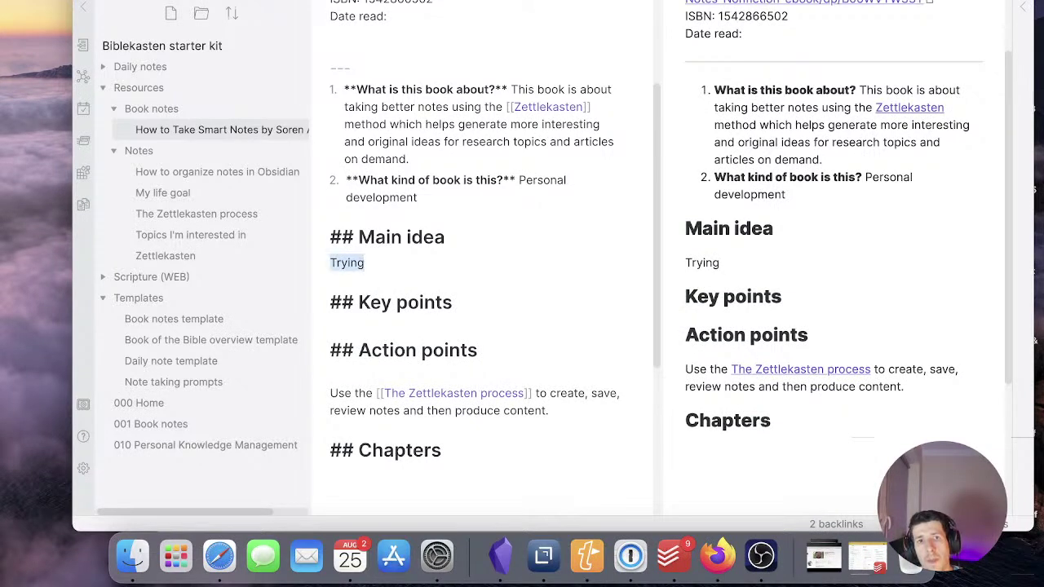
key("BackSpace")
type("Ideas dpnt")
key("BackSpace")
key("BackSpace")
key("BackSpace")
type("on")
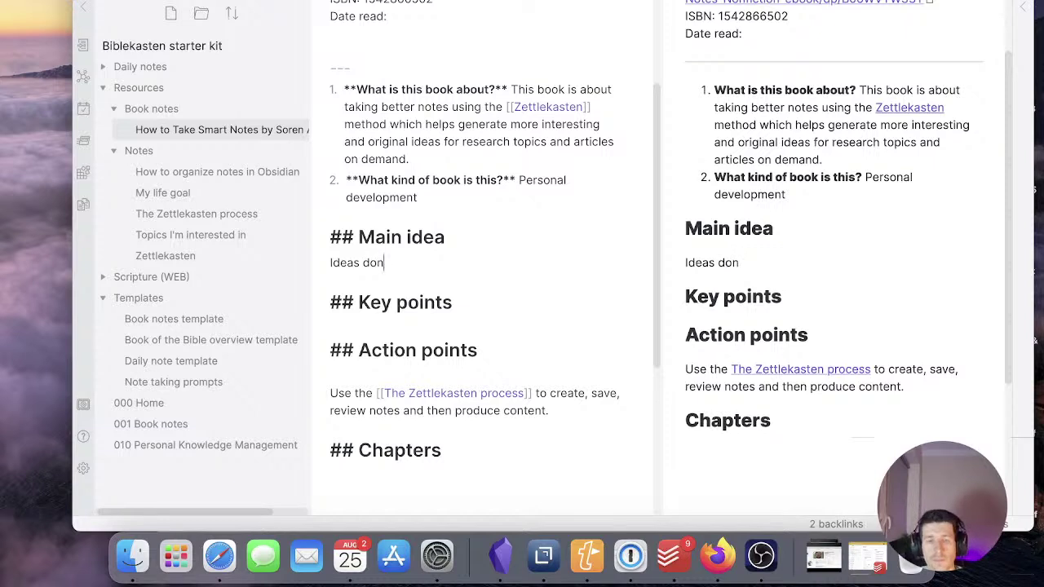
key("alt+shift+Left")
key("alt+shift+Left")
Under Main idea, write "The best ideas usually come from the bottom up rather than the to"
type("The be")
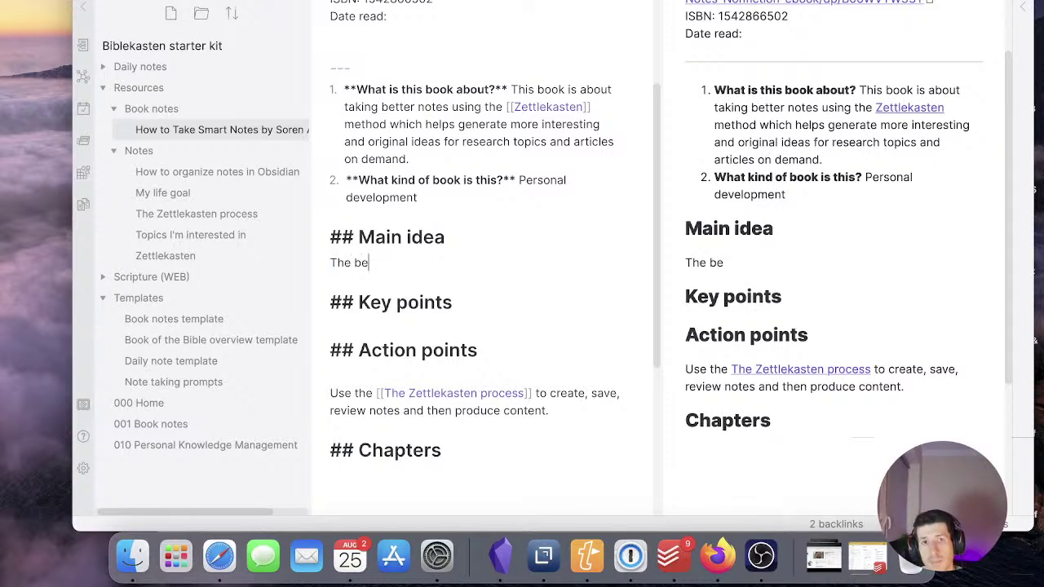
type("st ideas usualy")
key("BackSpace")
type("ly ")
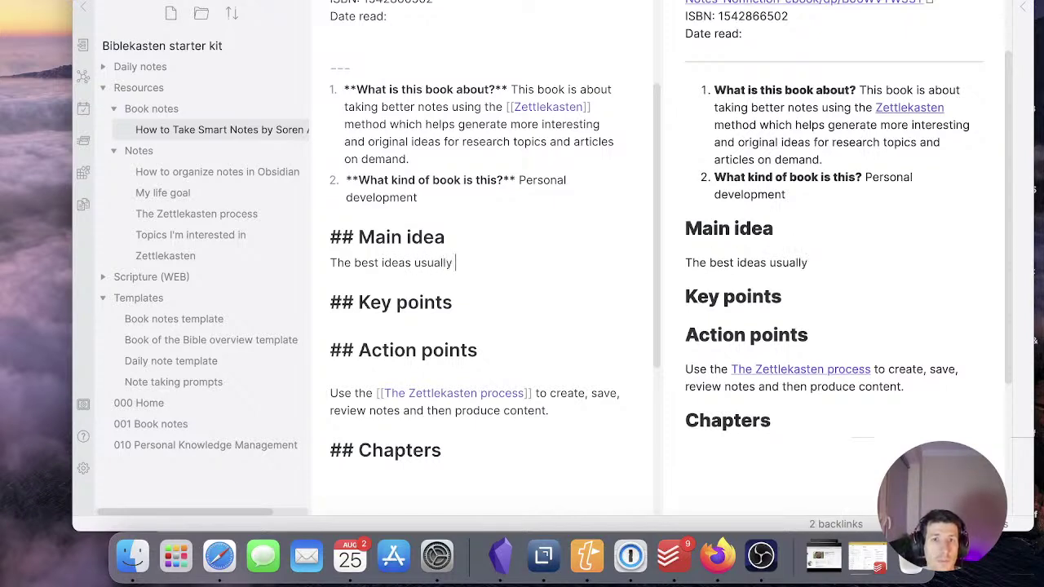
type("come from the bottom")
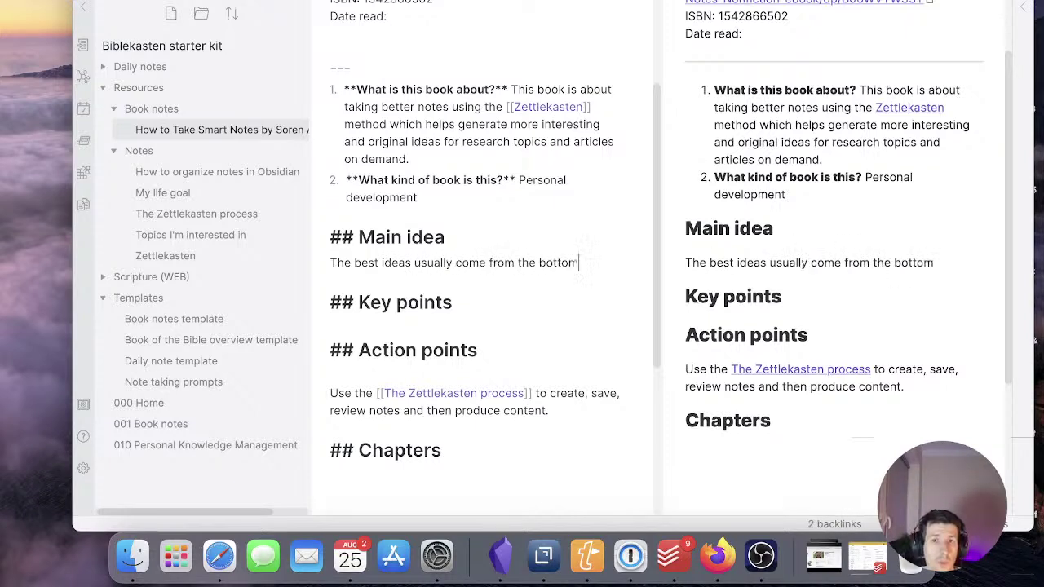
type(" up rather than the to")
Replace everything after "The best" under Main idea with "research ideas and writing topics usually emerge"
key("alt+shift+Left")
key("alt+shift+Left")
key("alt+shift+Left")
key("alt+shift+Left")
key("alt+shift+Left")
key("alt+shift+Left")
key("alt+shift+Left")
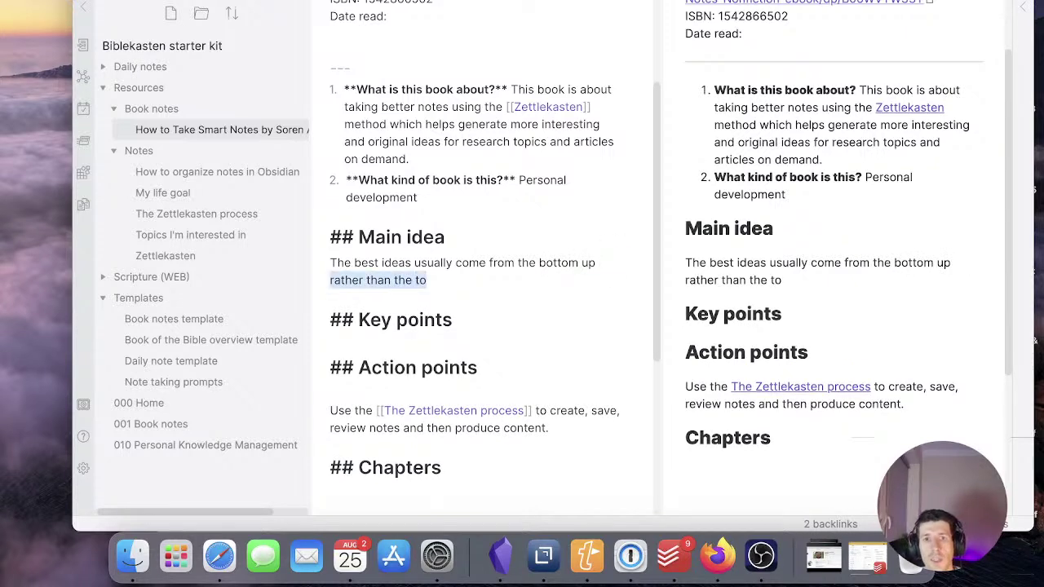
key("alt+shift+Left")
key("alt+shift+Left")
key("alt+shift+Left")
key("alt+shift+Left")
key("alt+shift+Left")
key("alt+shift+Right")
key("BackSpace")
type("rese")
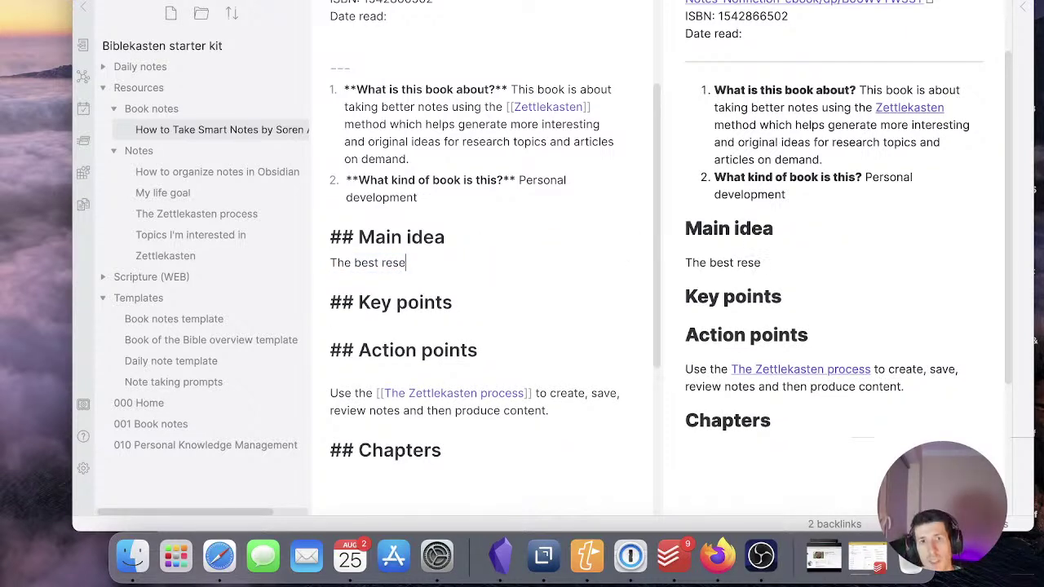
type("arch ideas an")
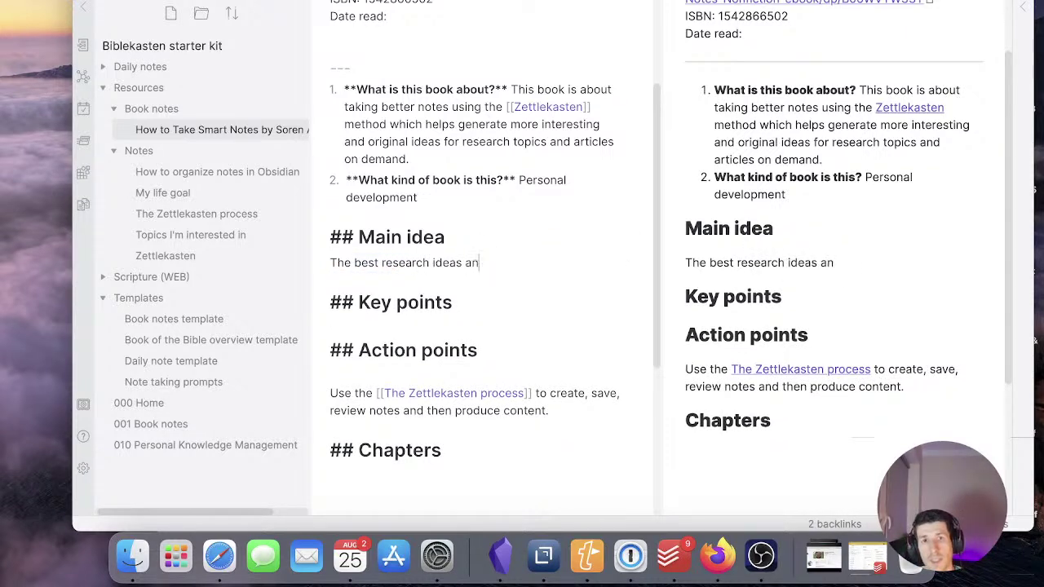
type("d writing topics us")
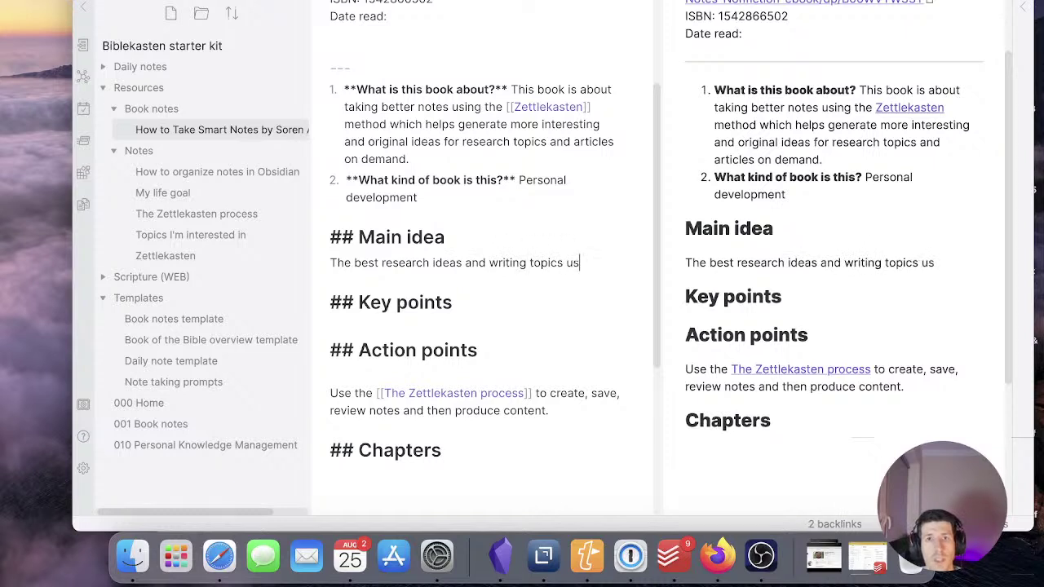
type("ually emerge")
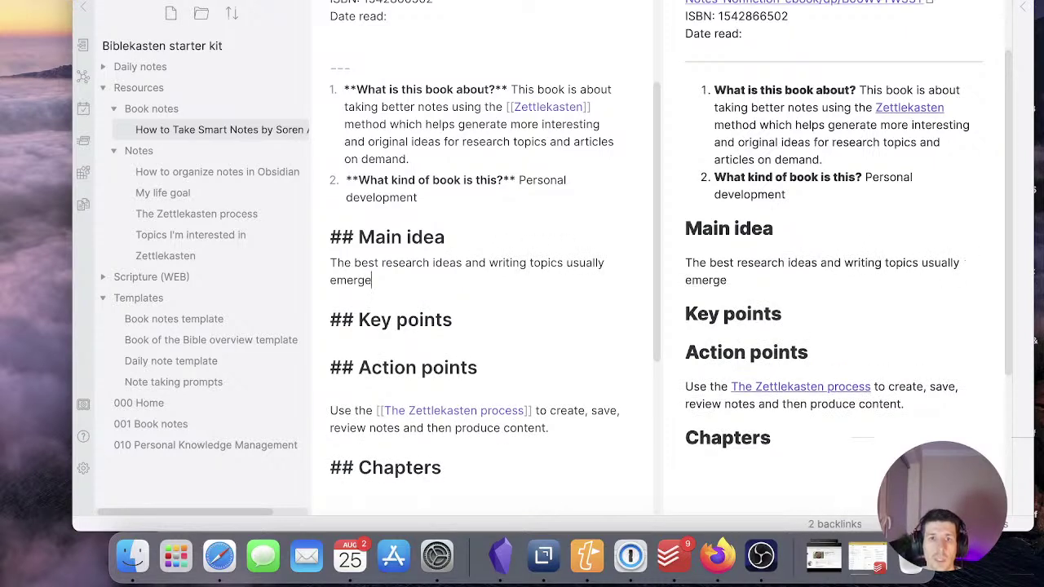
Extend the Main idea text with "during the research process rather than at the start. By using atomic notes and the method in"
type(" during the res")
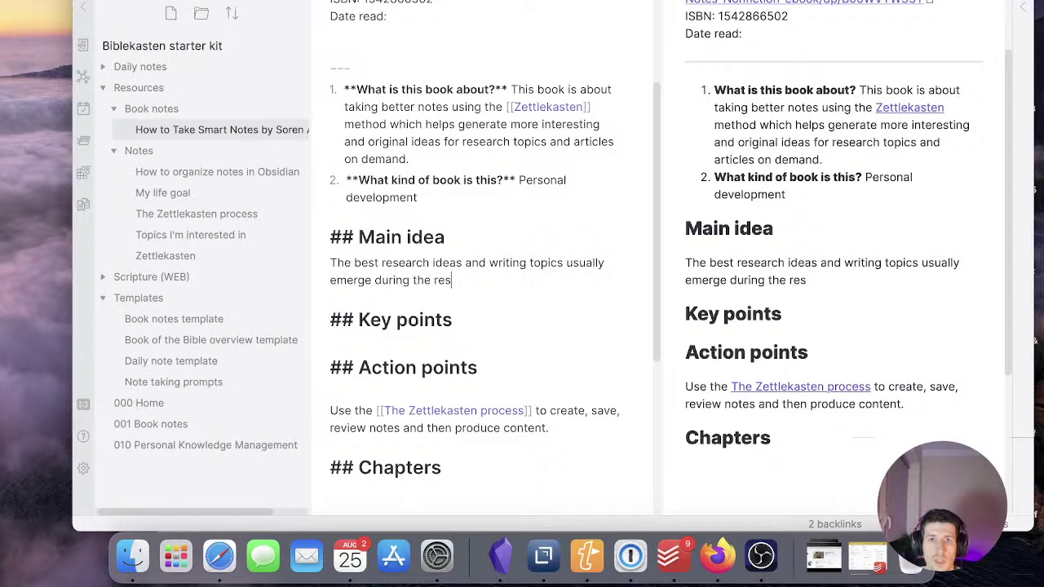
type("earch process ")
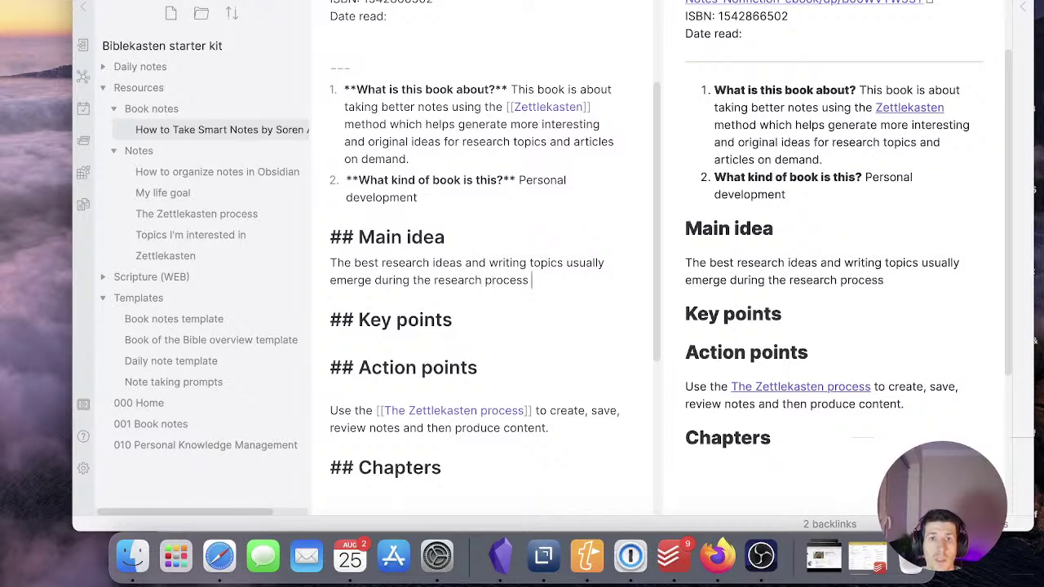
type("rather than at the s")
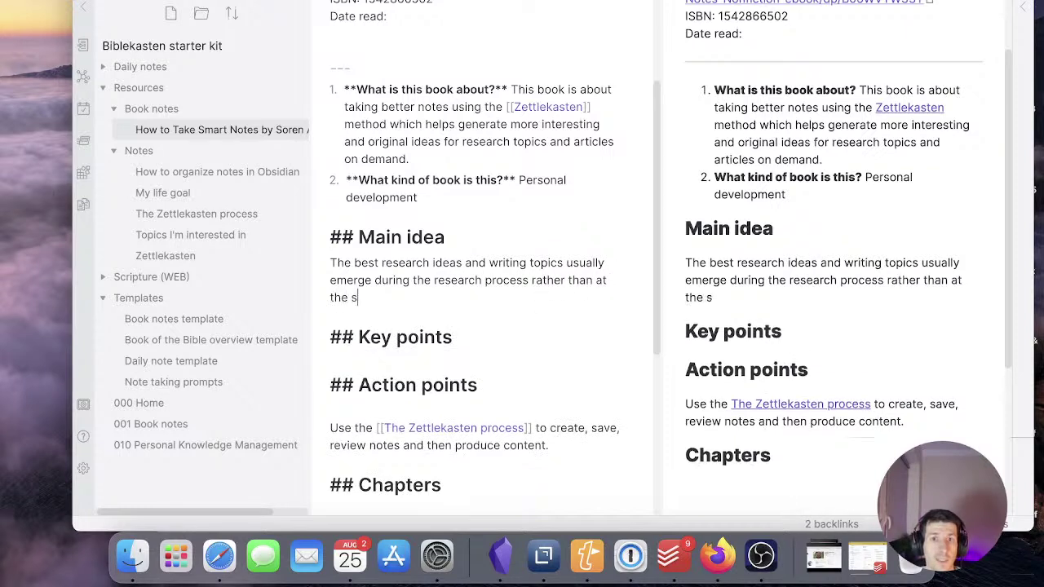
type("tart. By using atomic notes and ")
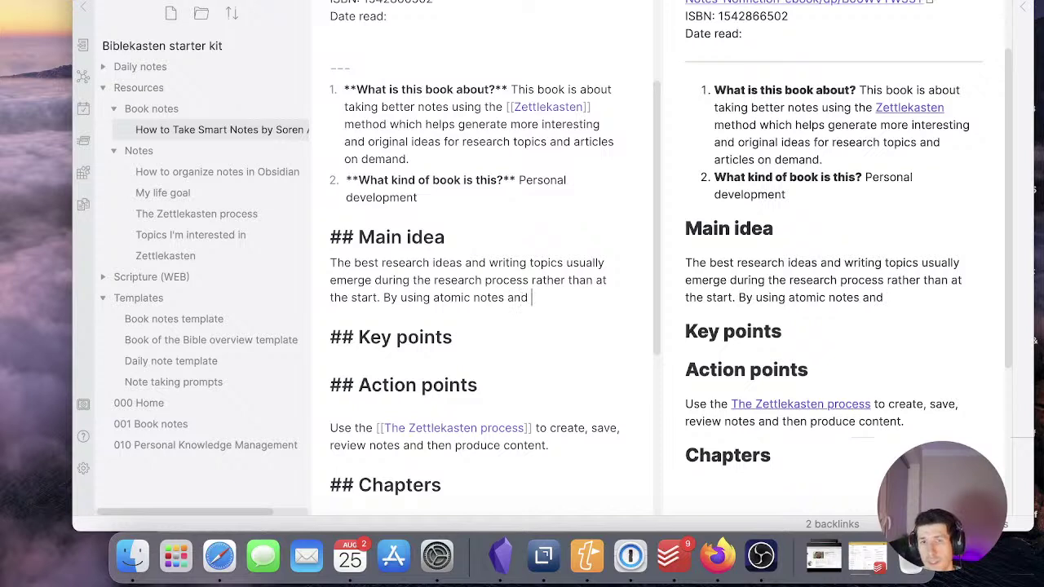
type("the zettle")
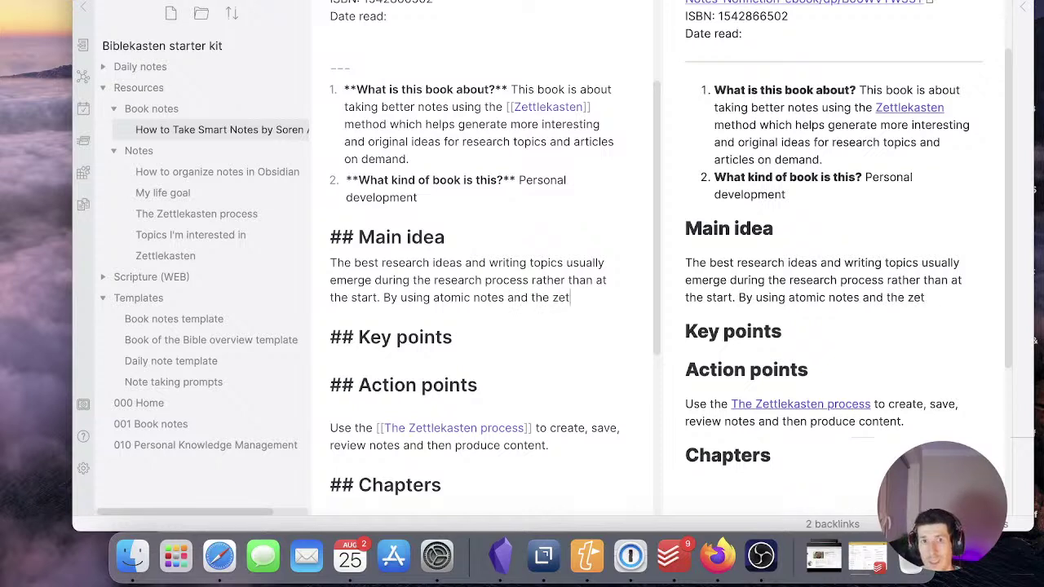
key("shift+alt+Left")
key("shift+alt+Left")
type("the method in")
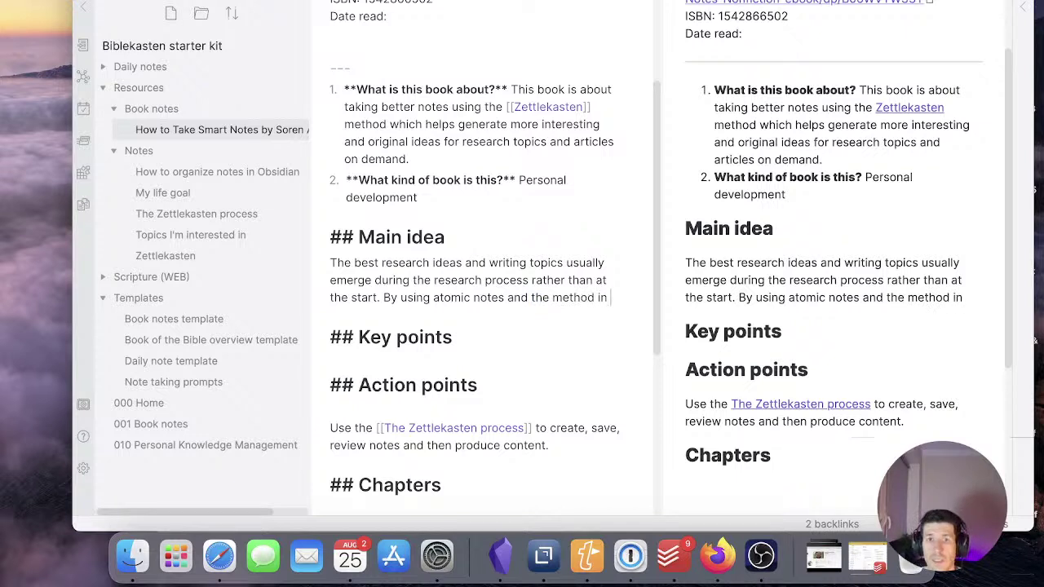
type(" How to")
key("BackSpace")
key("BackSpace")
key("BackSpace")
key("BackSpace")
key("BackSpace")
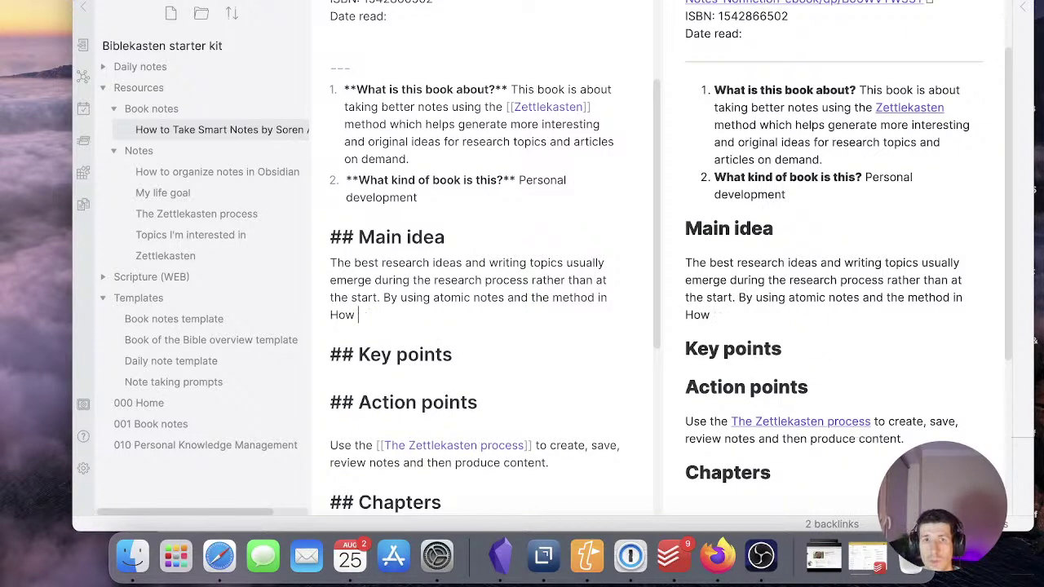
key("BackSpace")
Finish the Main idea paragraph with "this book, you can allow for more serenditious ideas to emerge."
type("t")
type("his ")
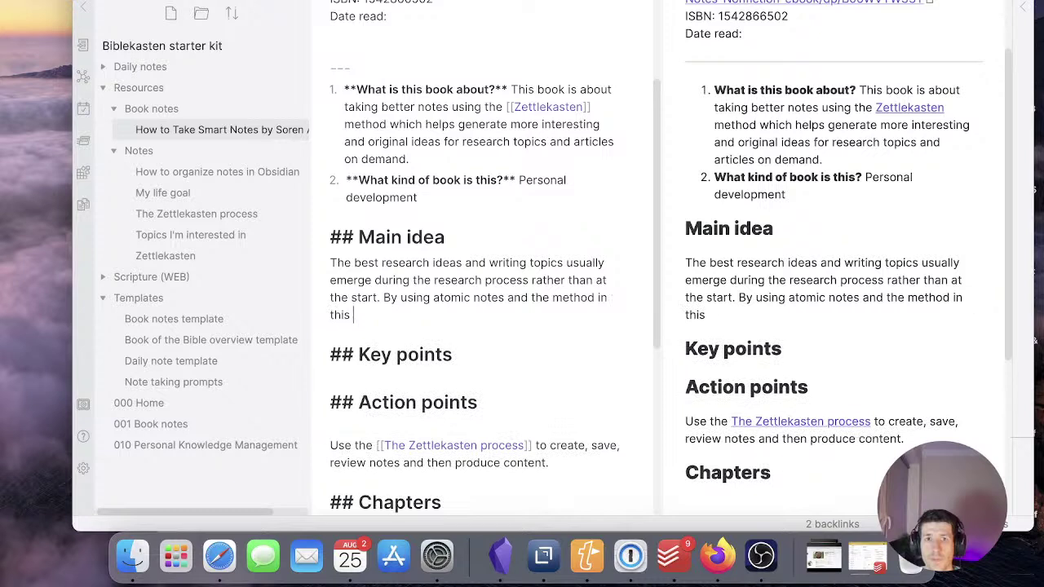
type("book, you can always")
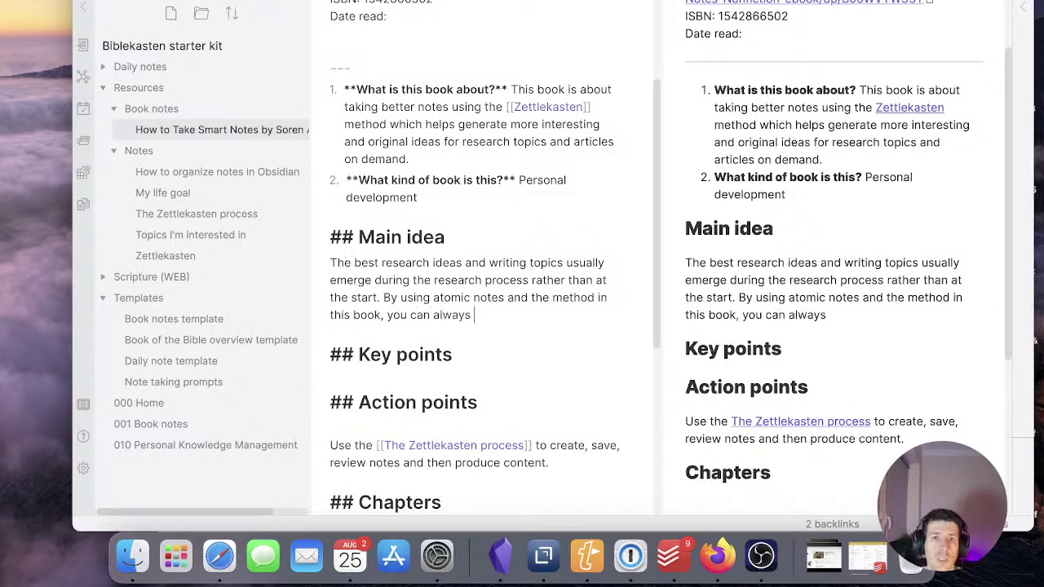
key("shift+alt+Left")
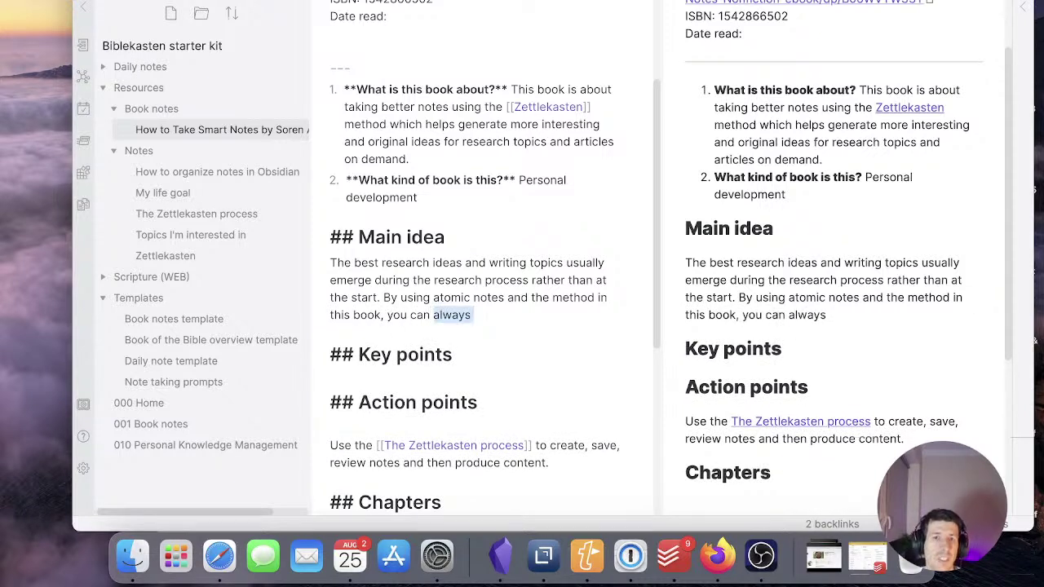
type("al")
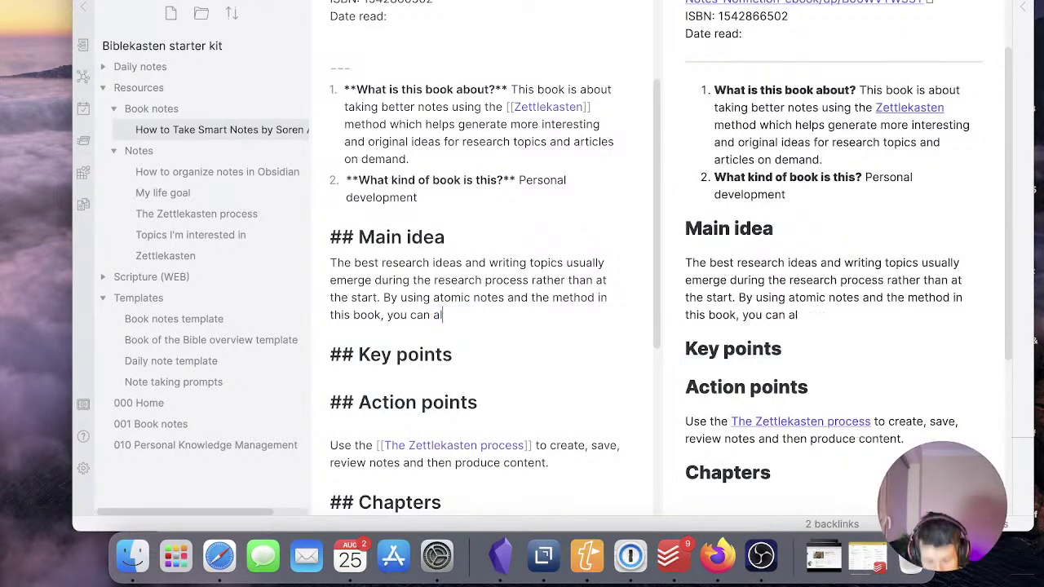
type("low for more ")
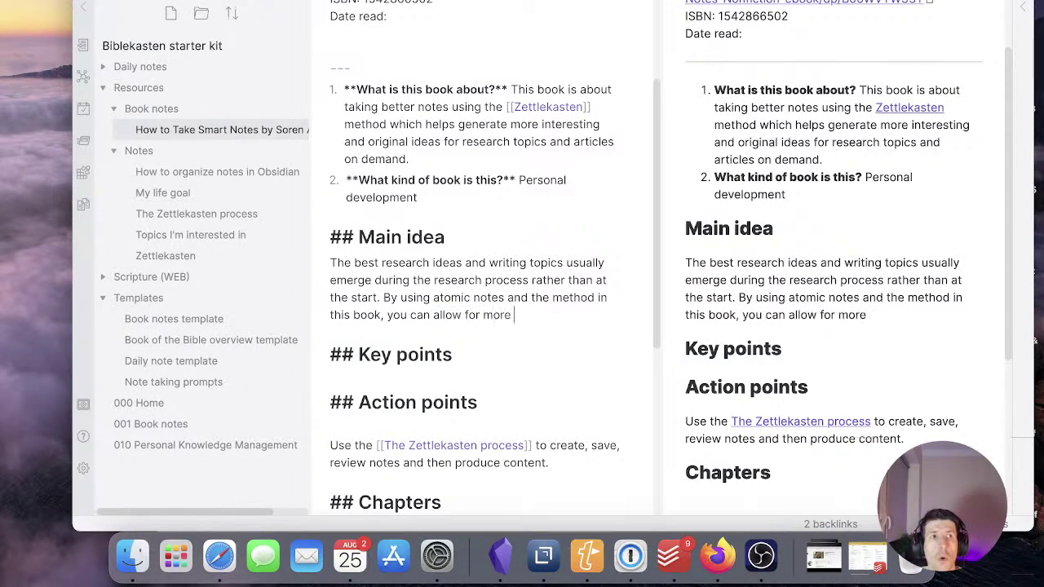
type("serenditi")
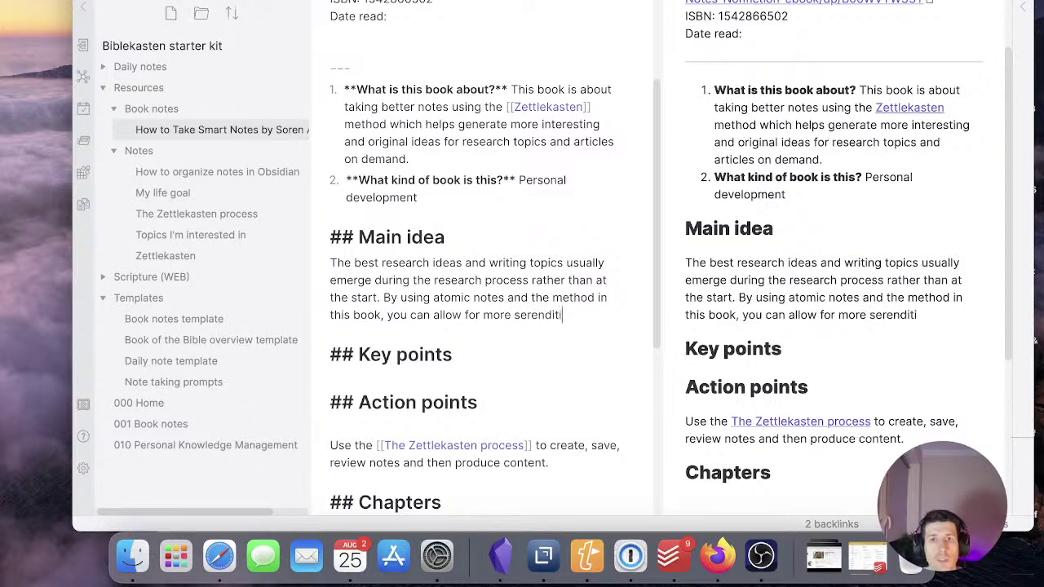
type("ous ideas to emerge.")
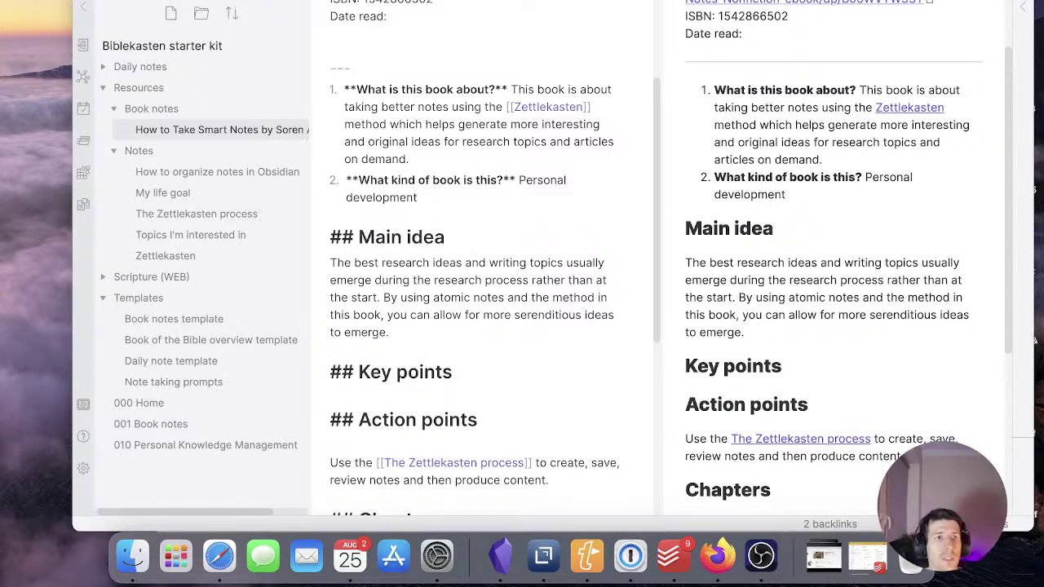
Look over the completed book note, and view the Zettlekasten and Topics I'm interested in notes
scroll(399, 294, "up", 4)
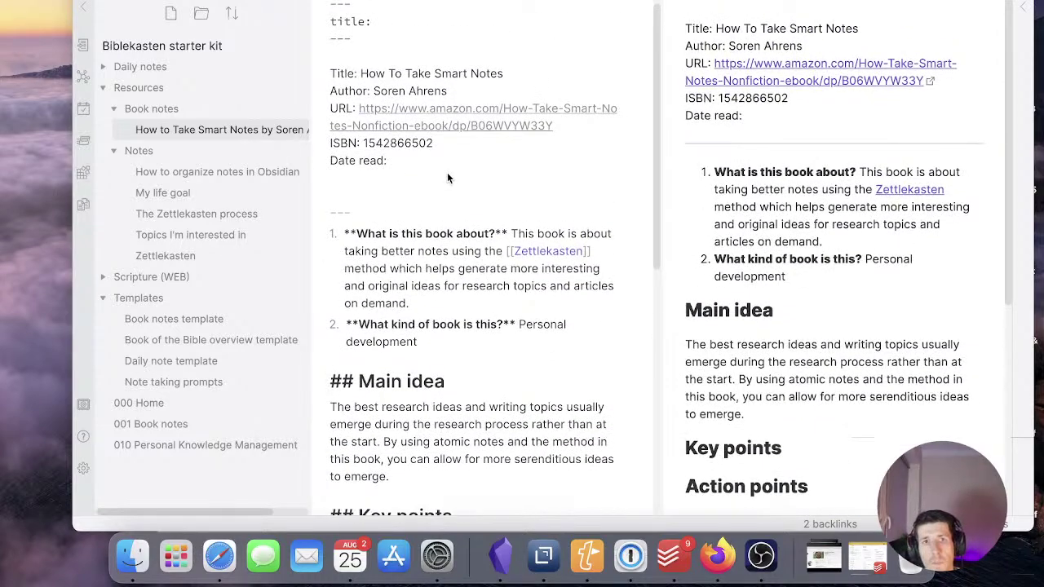
scroll(441, 176, "down", 5)
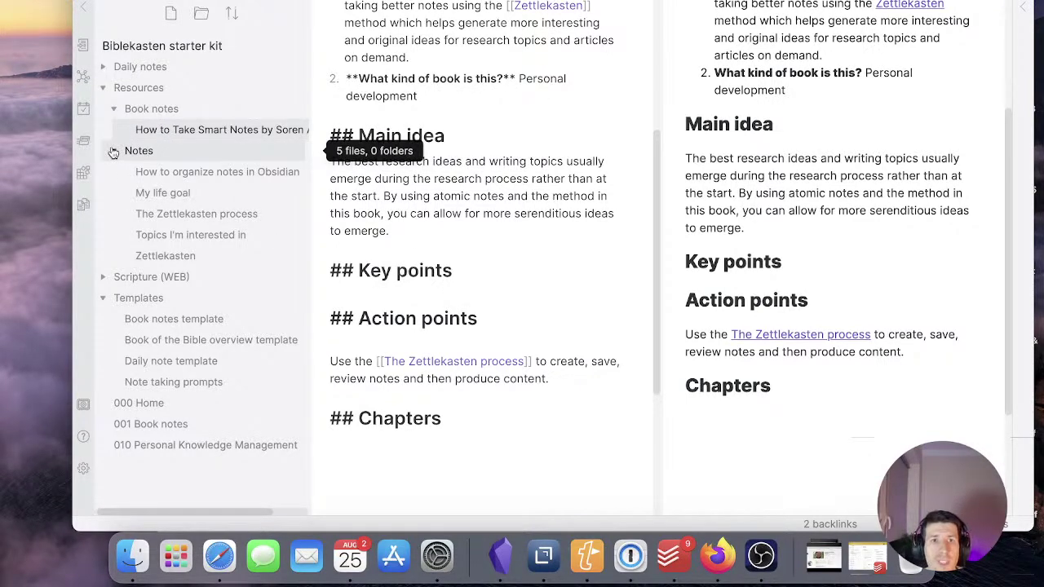
left_click(180, 254)
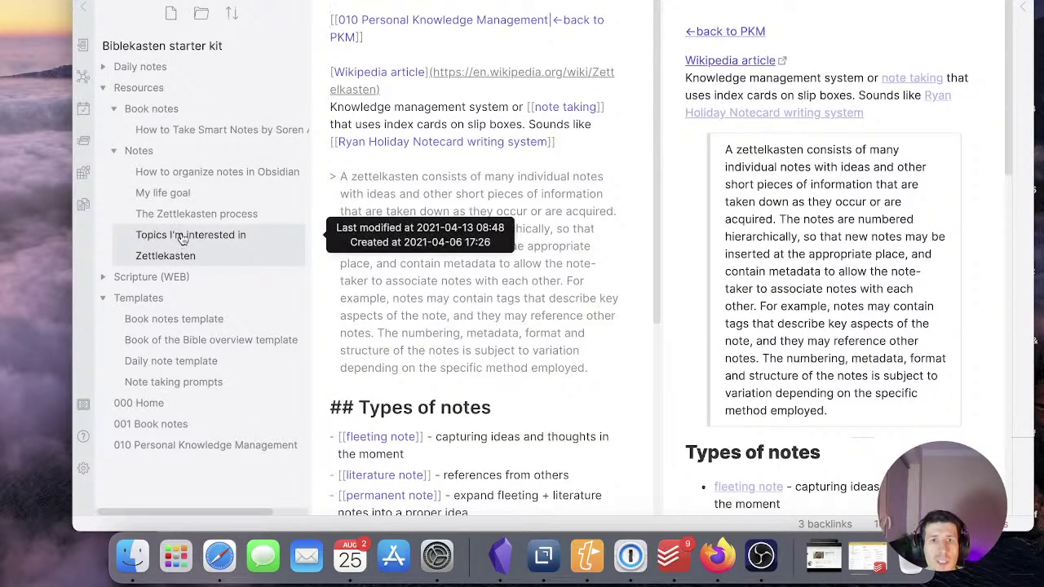
left_click(185, 236)
Collapse the Notes, Book notes, Resources and Templates folders in the vault's file list
left_click(114, 152)
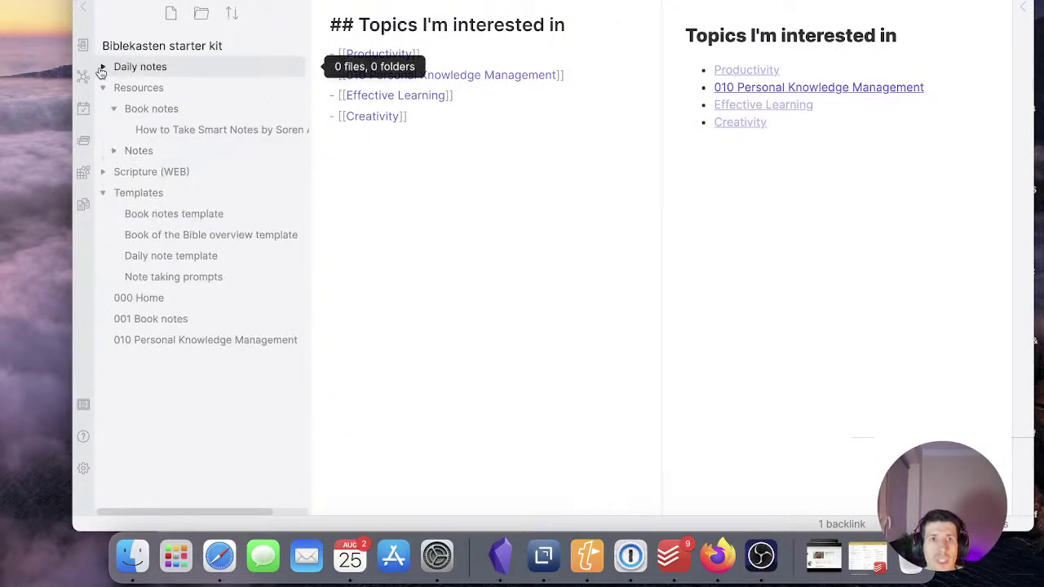
left_click(118, 110)
left_click(113, 90)
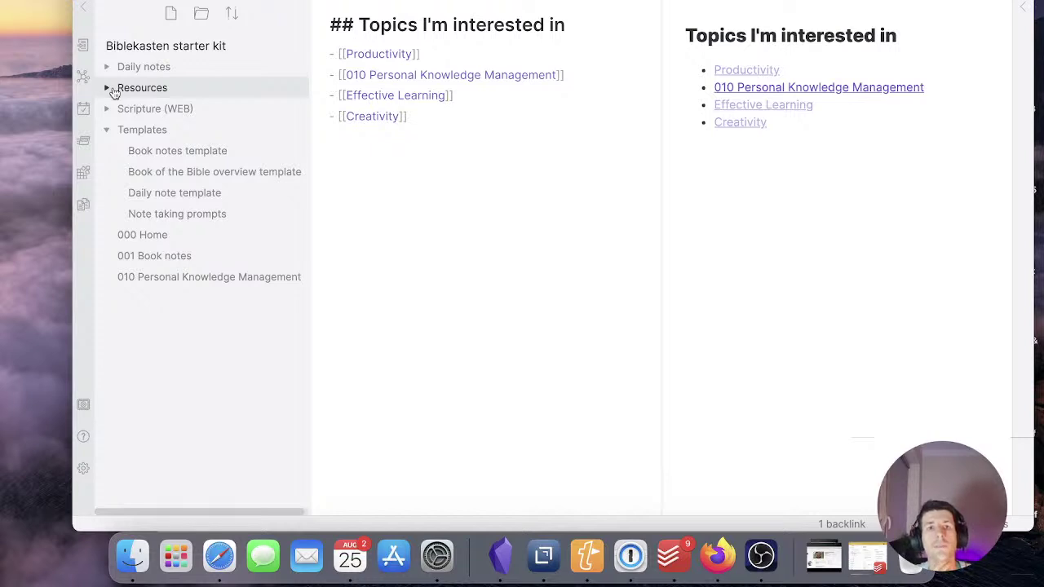
left_click(107, 130)
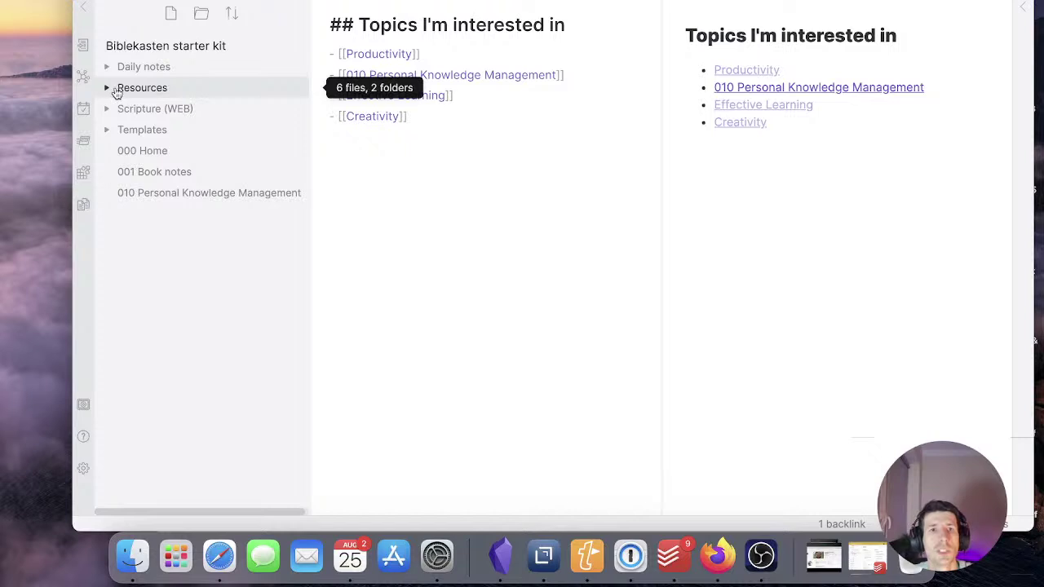
Open the 000 Home note to view the vault's welcome page
left_click(145, 150)
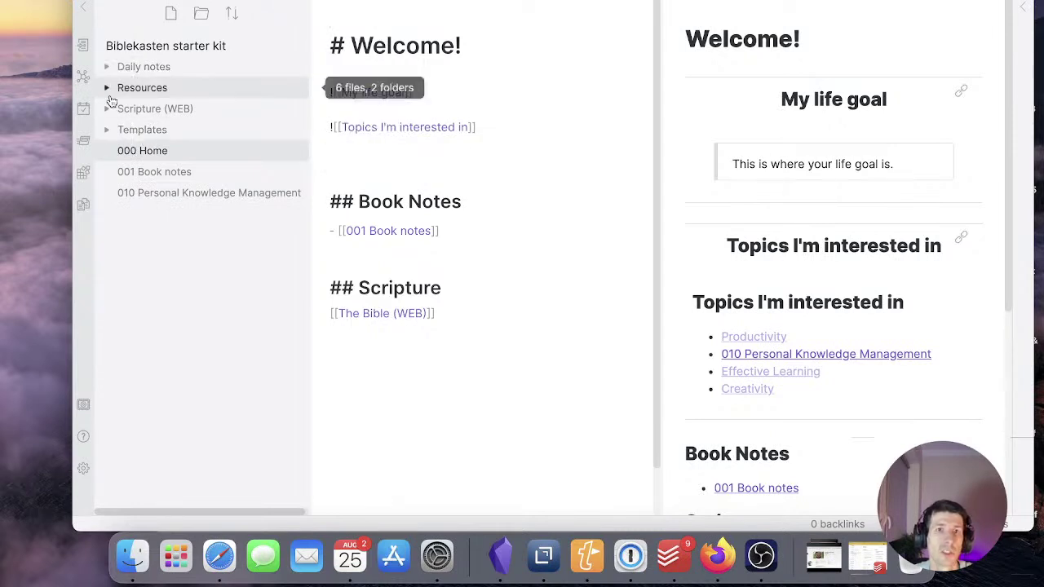
left_click(146, 95)
left_click(124, 88)
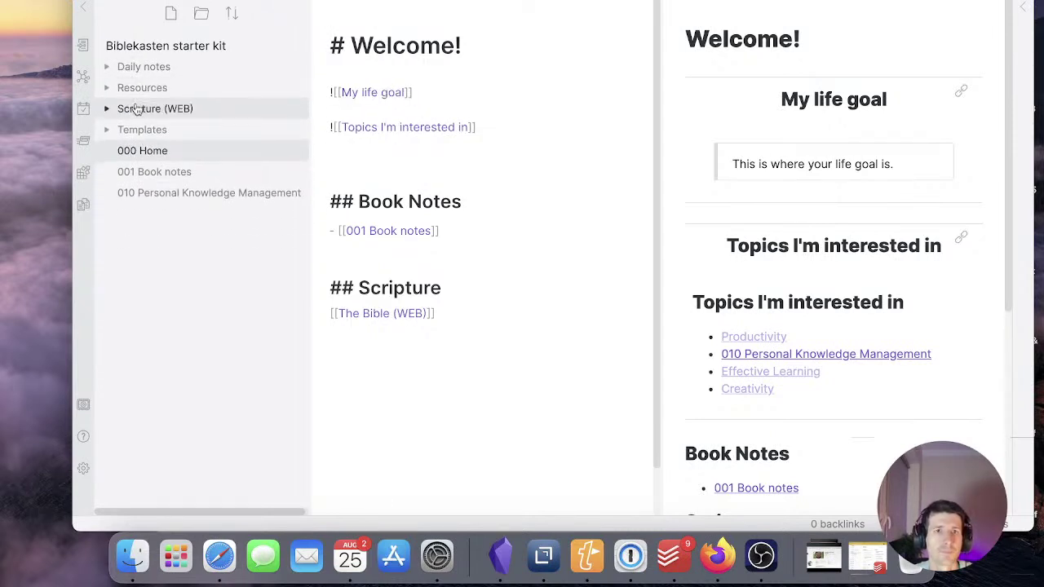